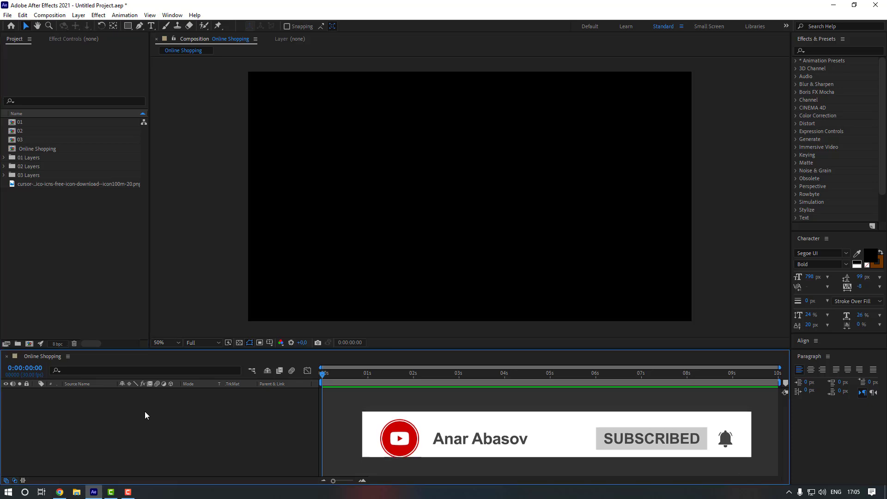
- Create a comp-size solid named BG in light blue E0EBFF and lock its layer
right_click(148, 413)
mouse_move(199, 312)
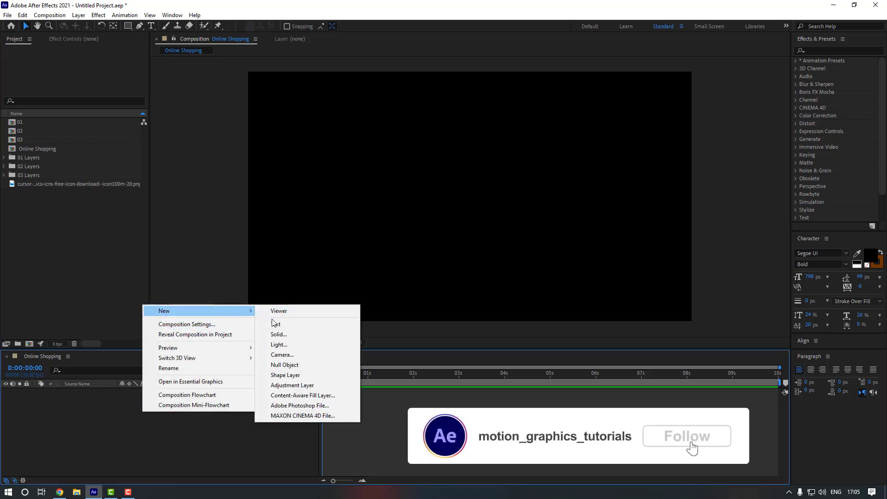
click(291, 336)
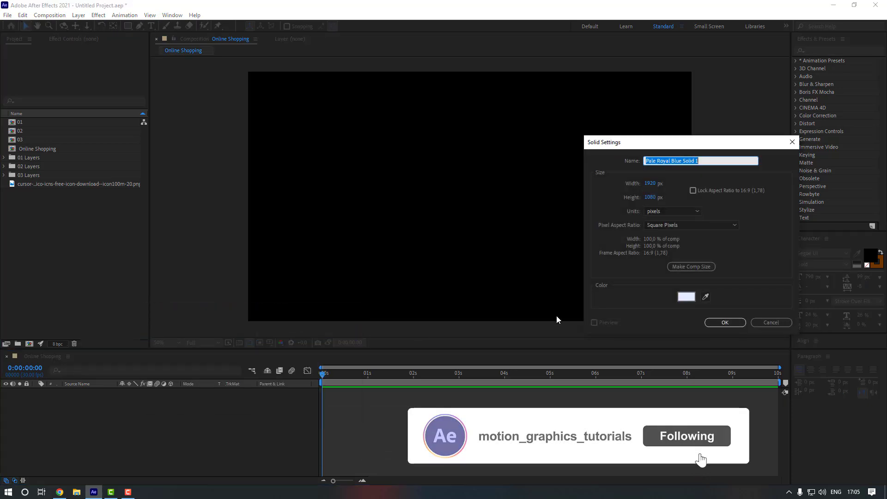
click(686, 297)
click(823, 307)
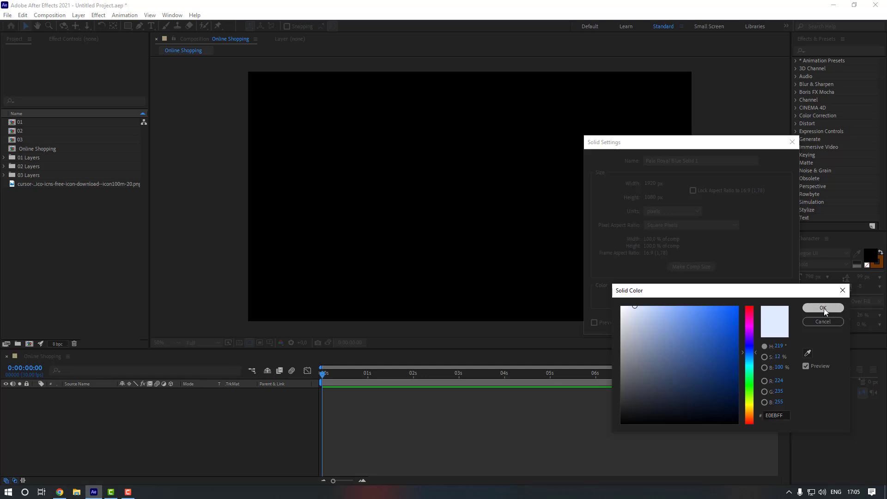
text(BG)
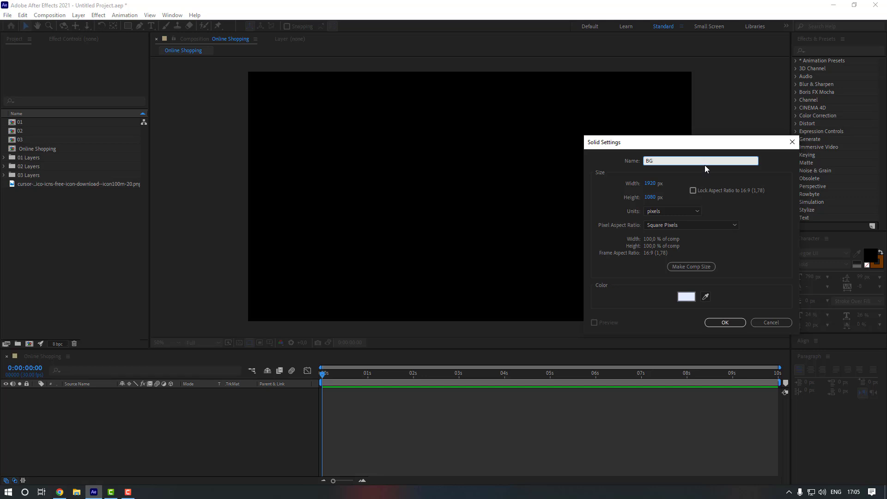
key(Return)
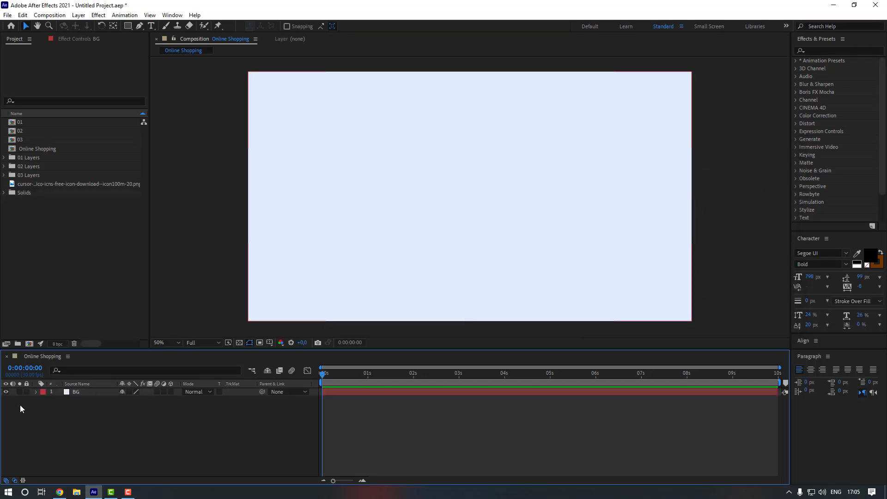
click(26, 391)
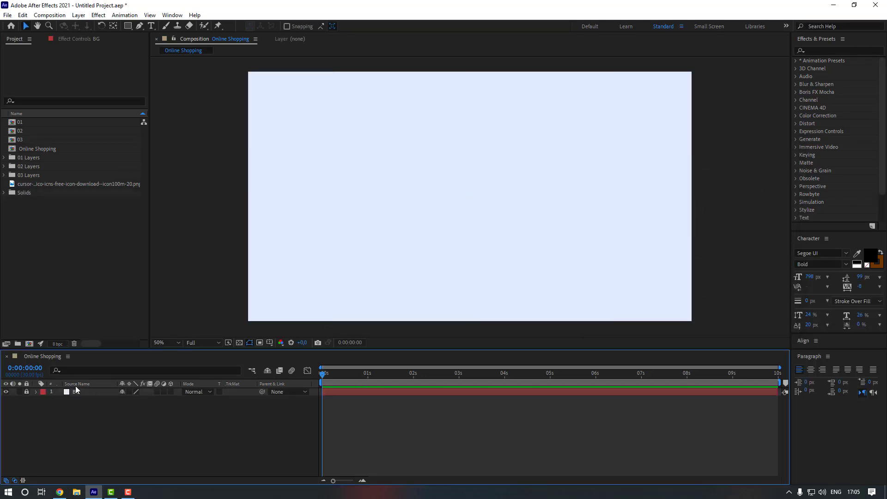
- Move all layers of composition 01 into the Online Shopping composition by cutting and pasting them
click(25, 123)
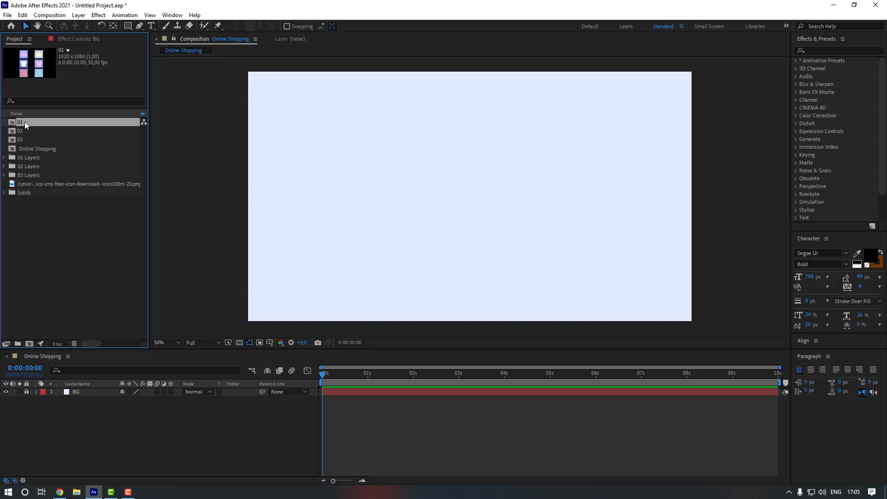
double_click(25, 123)
click(93, 431)
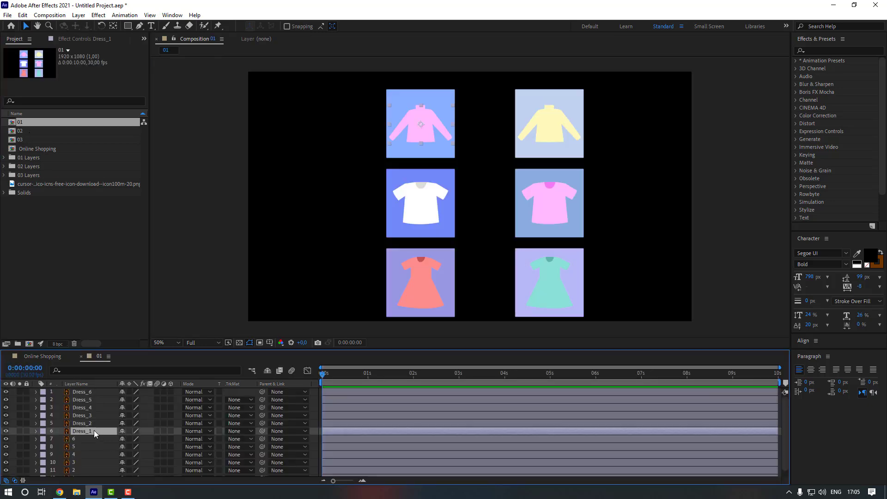
key(ctrl+a)
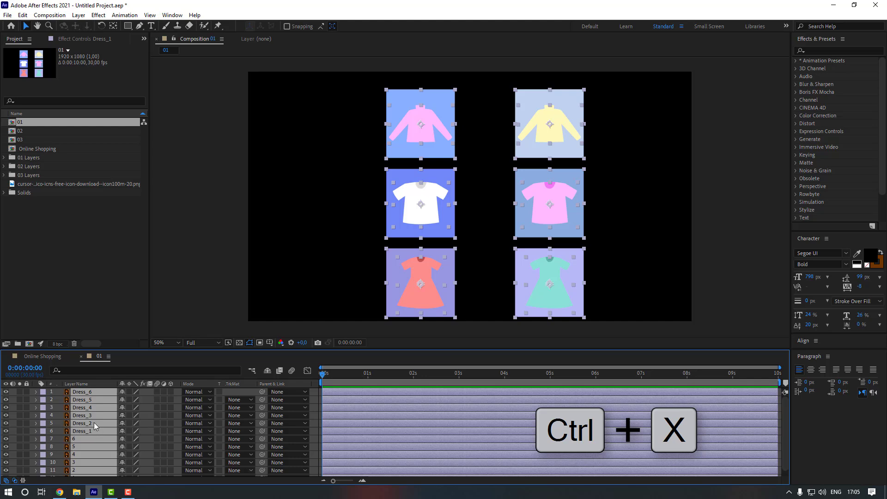
key(ctrl+x)
click(42, 356)
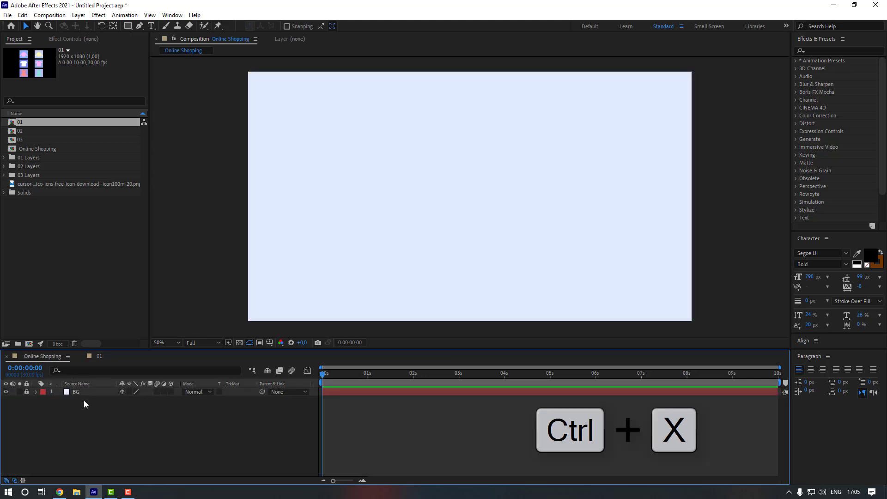
key(ctrl+v)
click(335, 212)
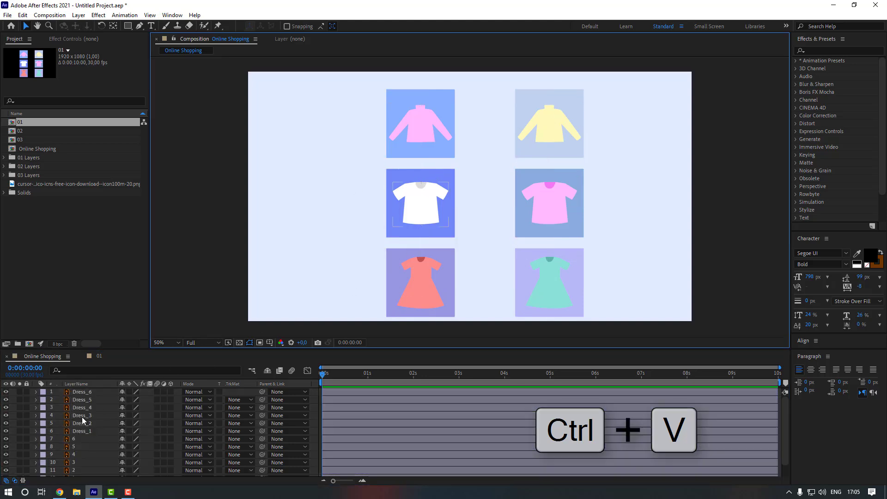
- Start Scale keyframes on layer 1 at 0:00 with unlinked proportions and a horizontal scale of 0%
scroll(84, 421, down, 2)
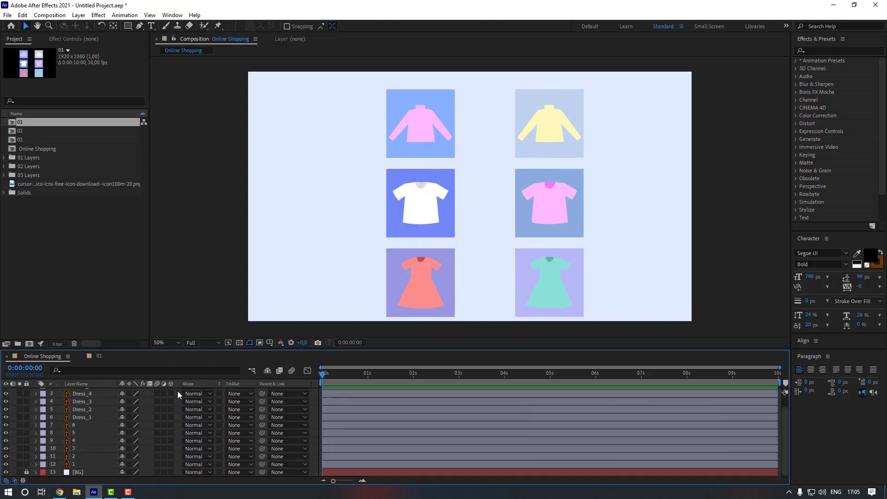
click(88, 465)
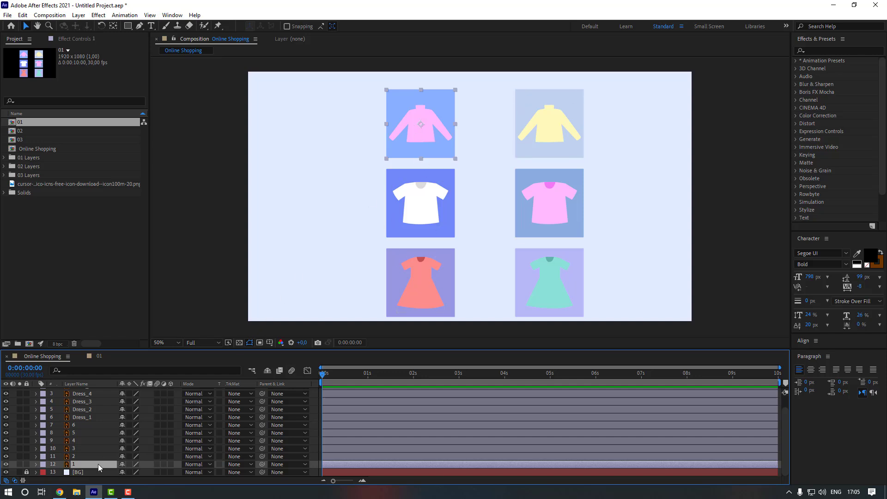
key(s)
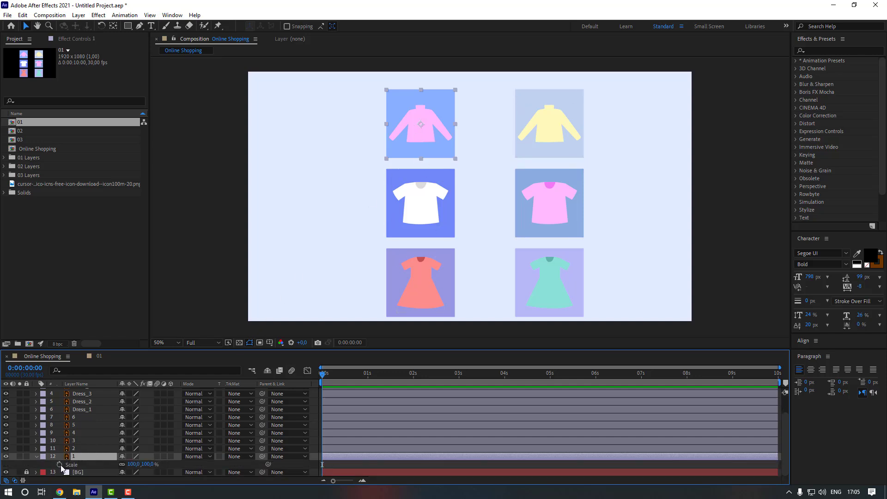
click(60, 465)
click(122, 465)
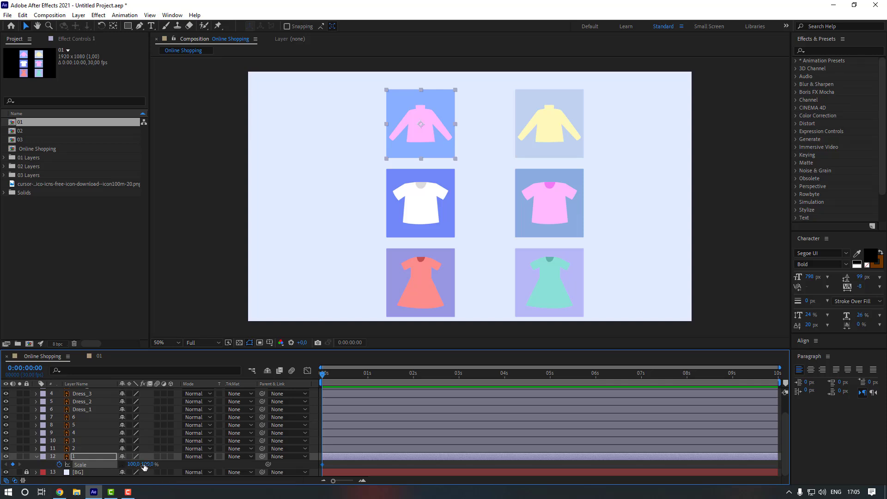
click(129, 464)
text(0)
key(Return)
- Add a Scale keyframe on layer 1 at frame 10 with a horizontal scale of 110%
key(shift+Page_Down)
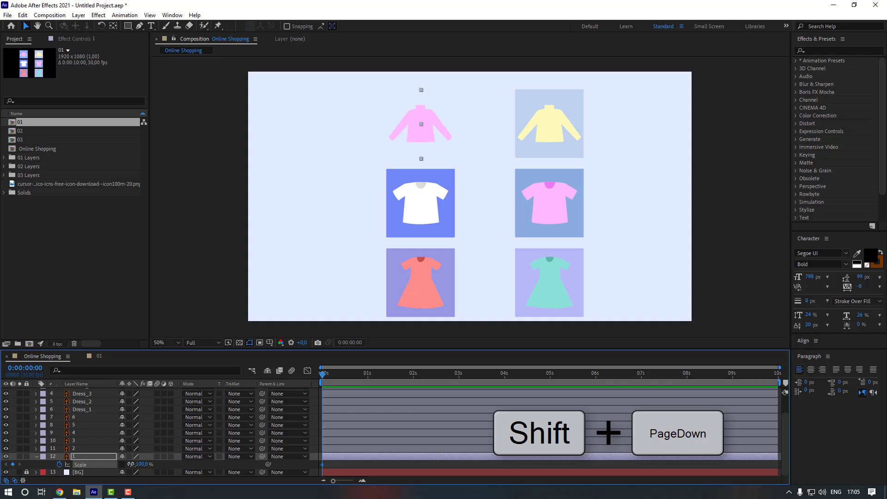
key(shift+Page_Down)
click(131, 464)
text(110)
key(Return)
- Add layer 1 Scale keyframes with horizontal values of 95% at frame 20 and 100% at one second
key(shift+Page_Down)
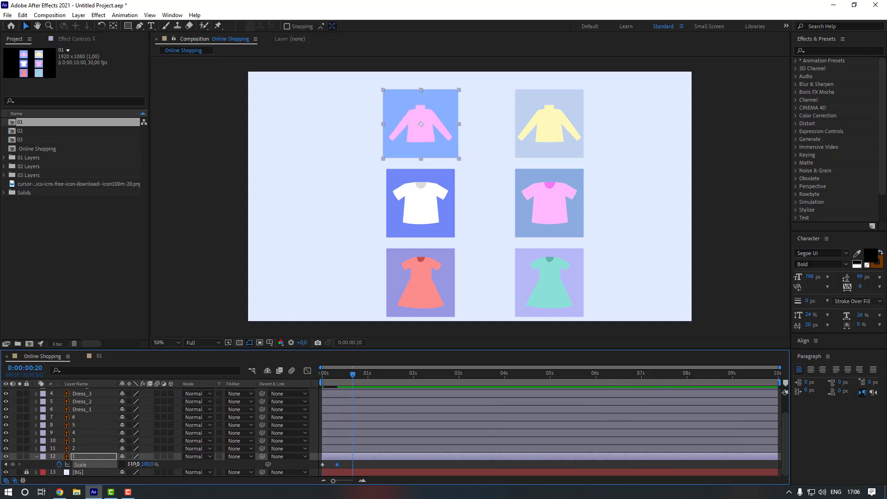
click(133, 464)
text(95)
key(Return)
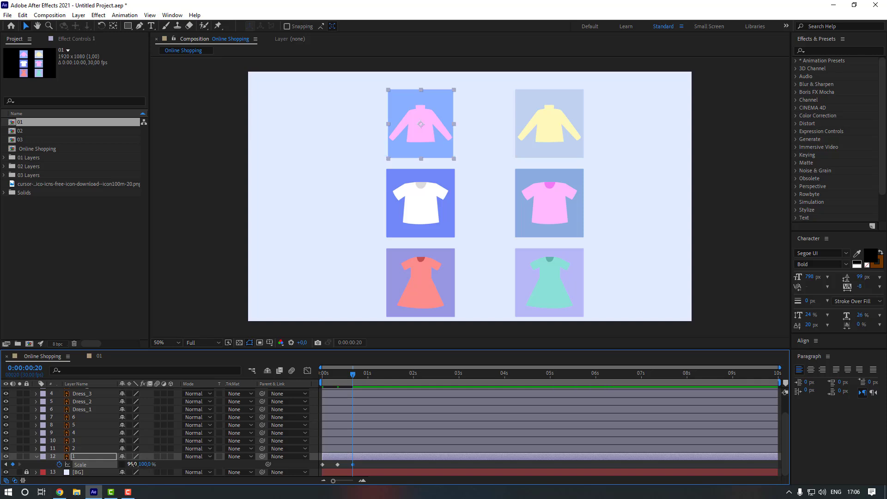
key(shift+Page_Down)
click(132, 464)
key(Return)
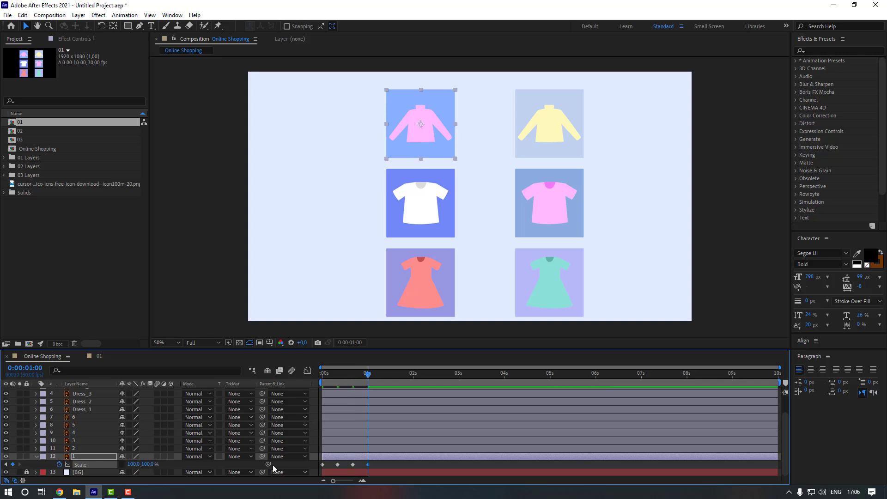
- Apply Easy Ease to all four Scale keyframes of layer 1
drag(374, 463, 318, 468)
right_click(367, 466)
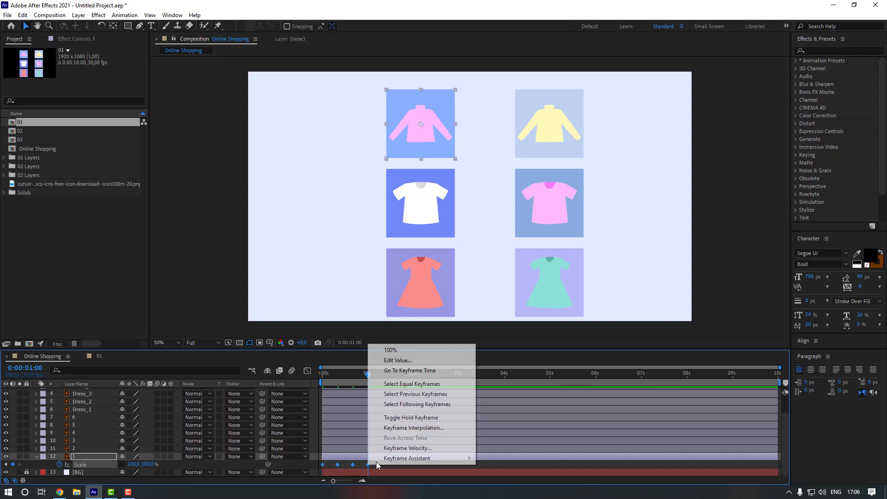
mouse_move(397, 460)
click(497, 400)
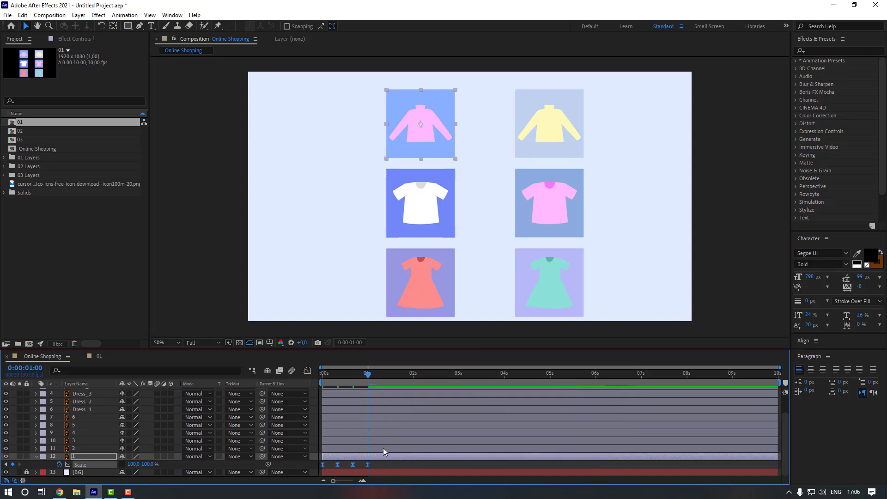
- Compress layer 1's Scale keyframes proportionally so the last falls at about frame 21, and preview the animation
drag(368, 466, 354, 466)
click(361, 469)
key(space)
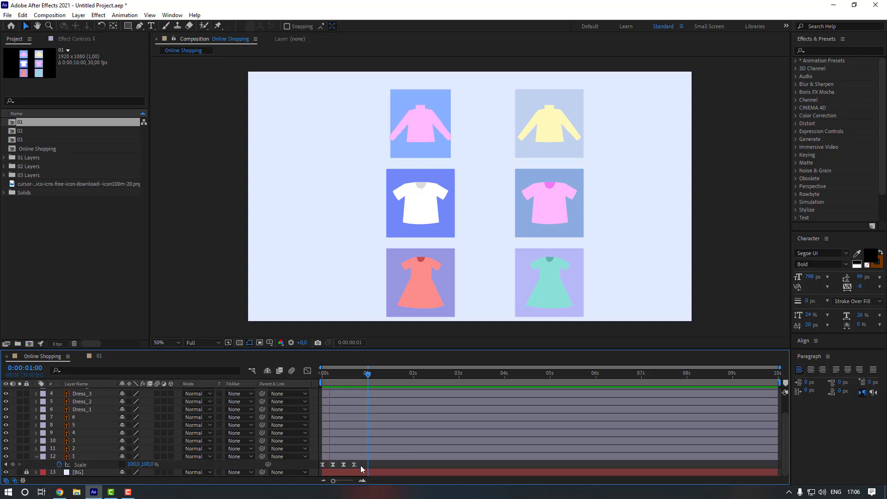
key(space)
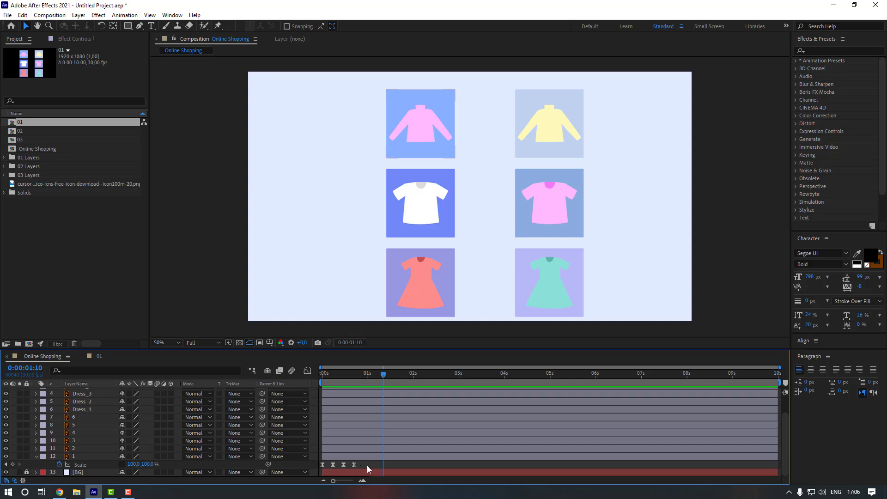
- Copy layer 1's Scale keyframes to layer 2, starting at frame 4, and show its keyframes
drag(365, 465, 320, 464)
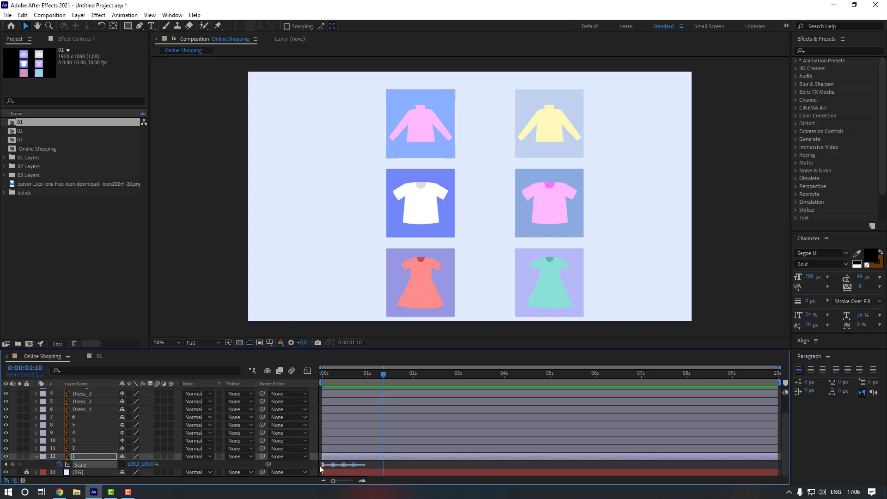
click(329, 375)
key(ctrl+Up)
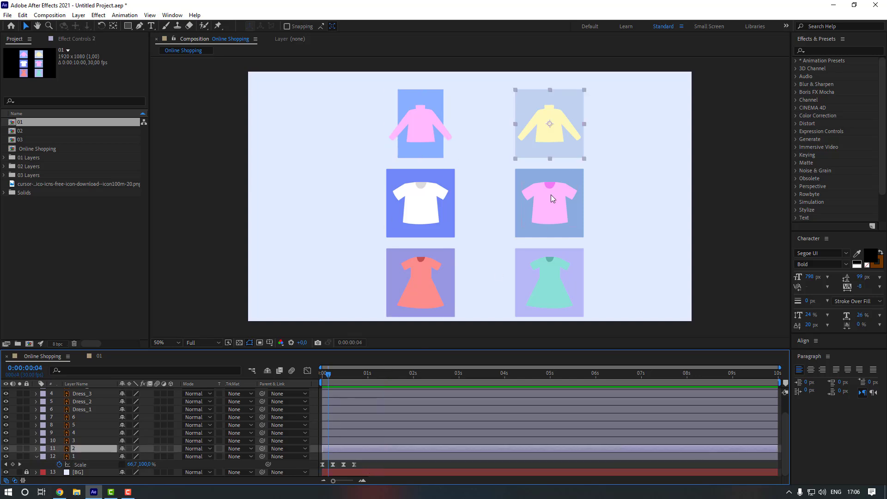
key(ctrl+v)
key(u)
- Paste the Scale keyframes onto layers 3, 4, 5 and 6 with staggered start times and preview the result
click(337, 376)
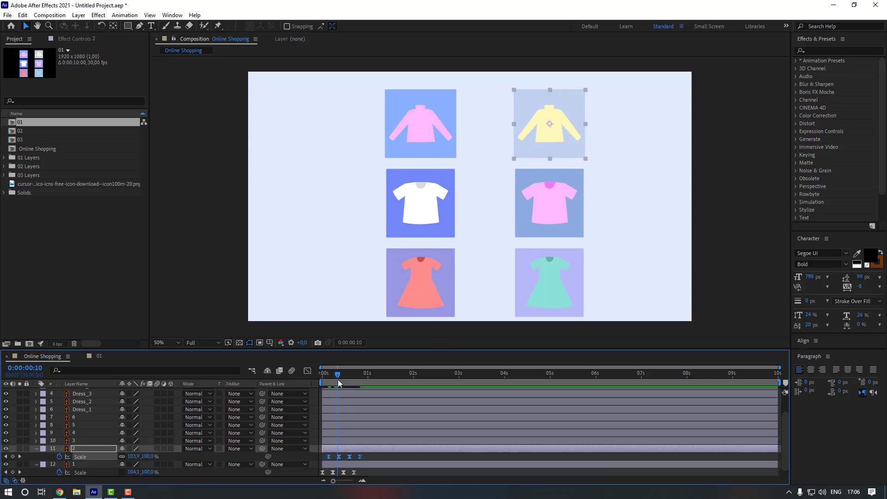
click(355, 417)
key(ctrl+v)
key(u)
click(333, 375)
click(338, 375)
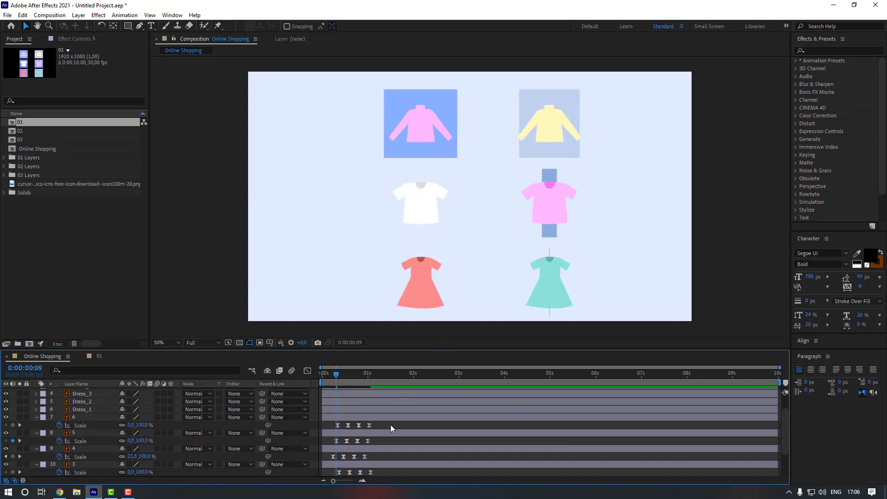
key(space)
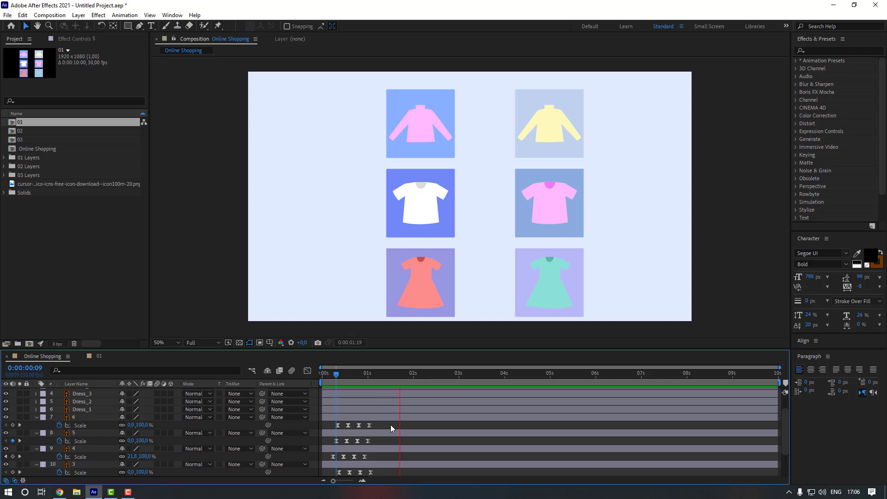
key(space)
- Parent Dress_1 to layer 1 and Dress_2 to layer 2
scroll(88, 426, up, 2)
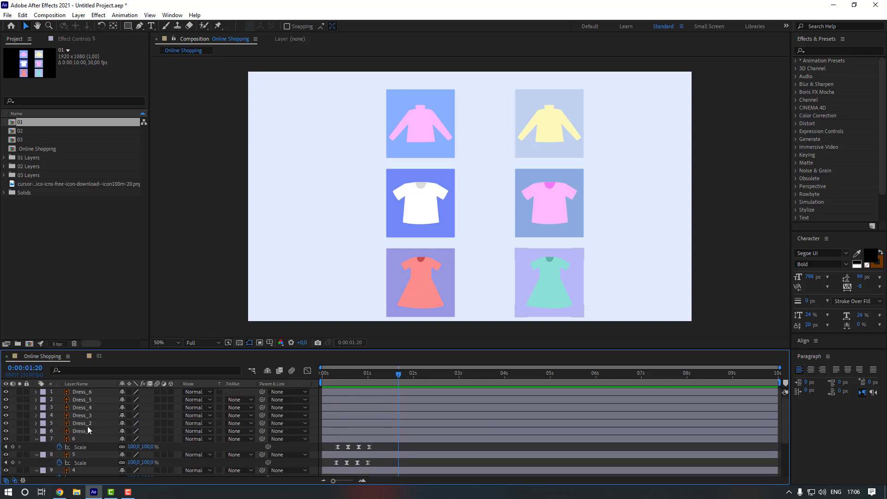
click(93, 430)
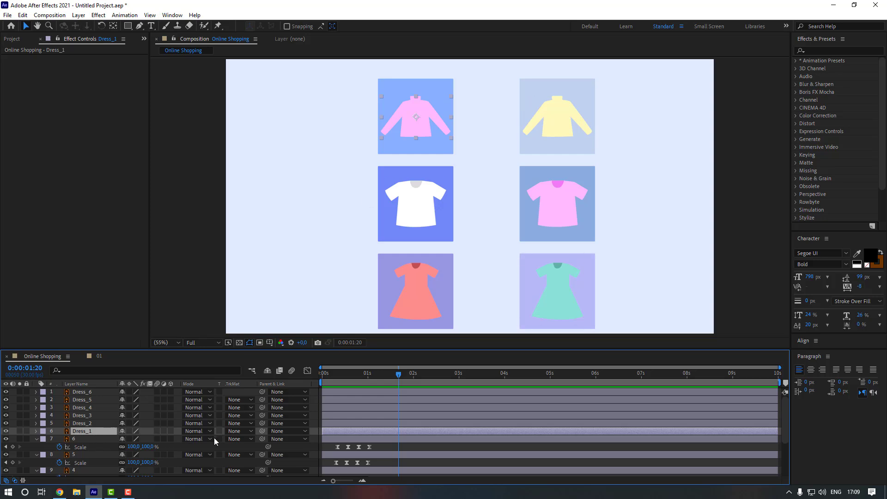
click(286, 430)
click(286, 411)
click(105, 425)
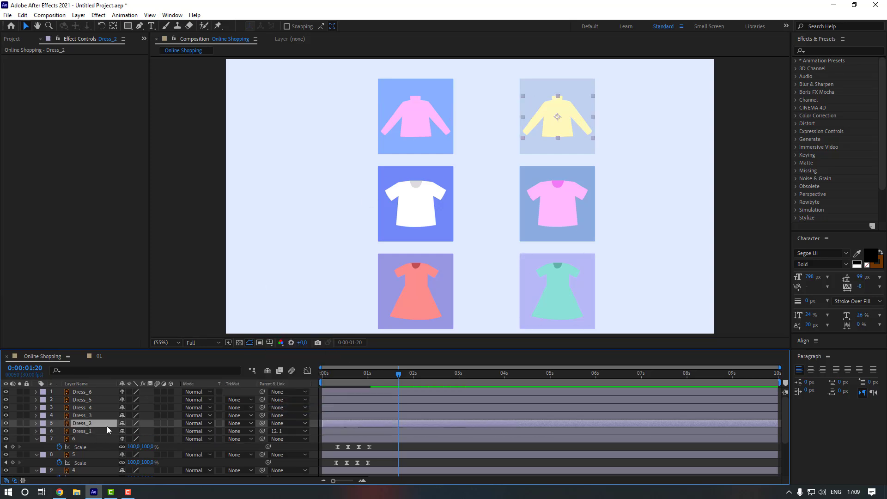
click(284, 423)
click(290, 392)
- Parent Dress_3 to layer 3 and Dress_4 to layer 4
click(98, 415)
click(292, 415)
click(299, 375)
click(148, 405)
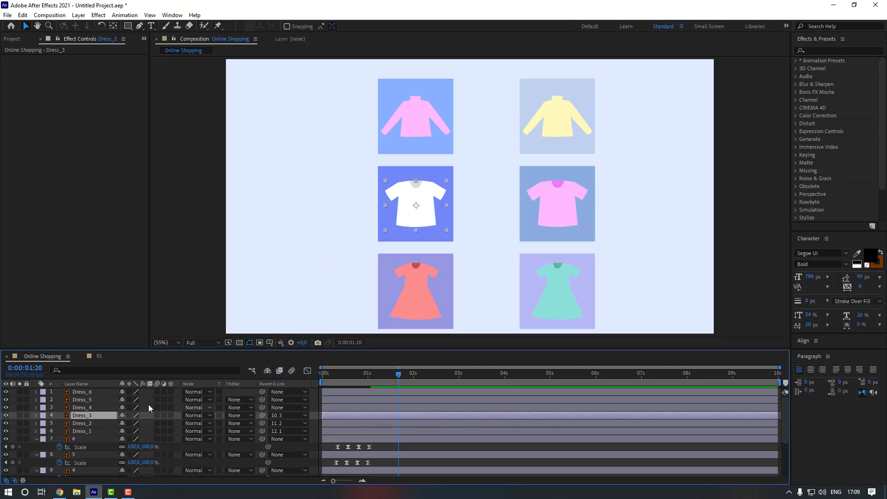
click(279, 408)
click(295, 358)
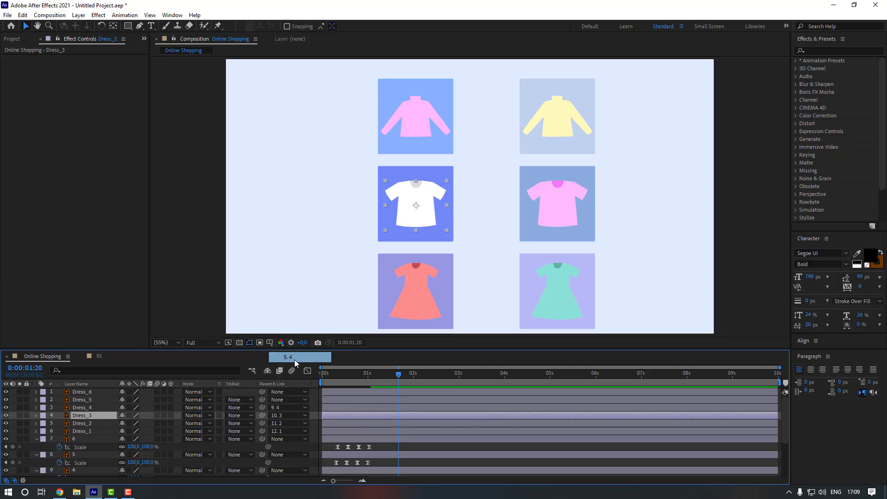
- Parent Dress_5 to layer 5 and Dress_6 to layer 6, and preview the animation
click(281, 401)
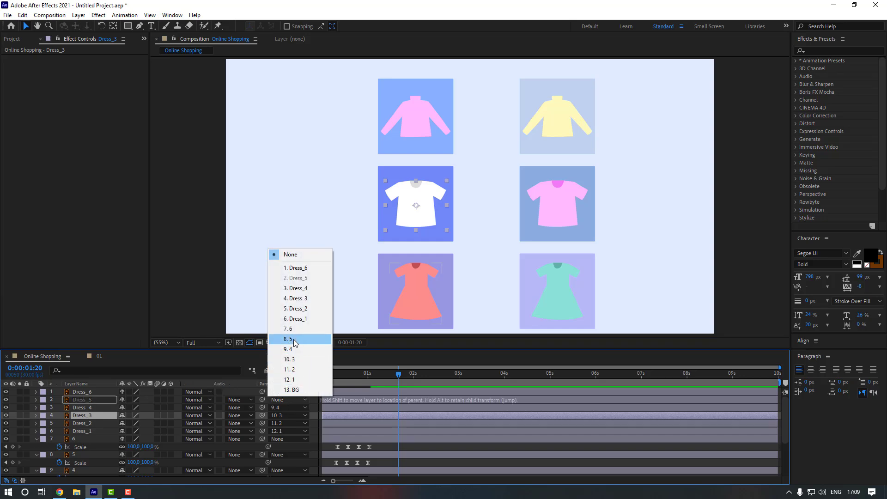
click(293, 339)
click(287, 391)
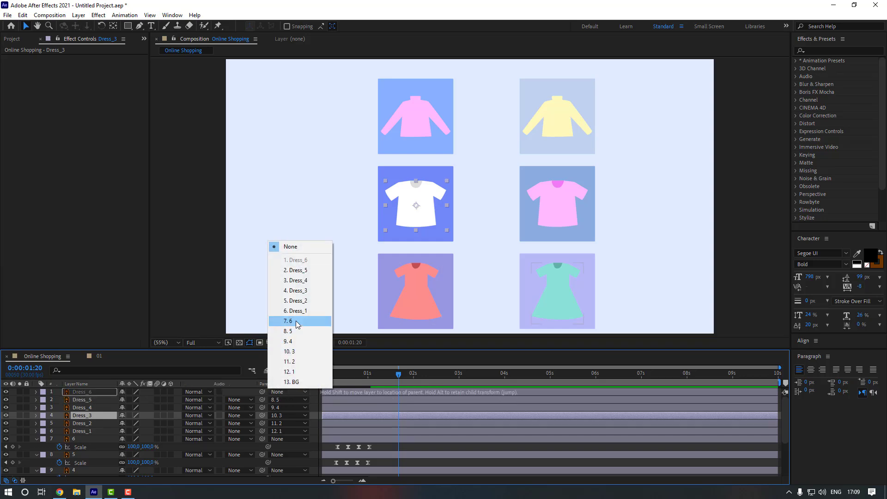
click(296, 321)
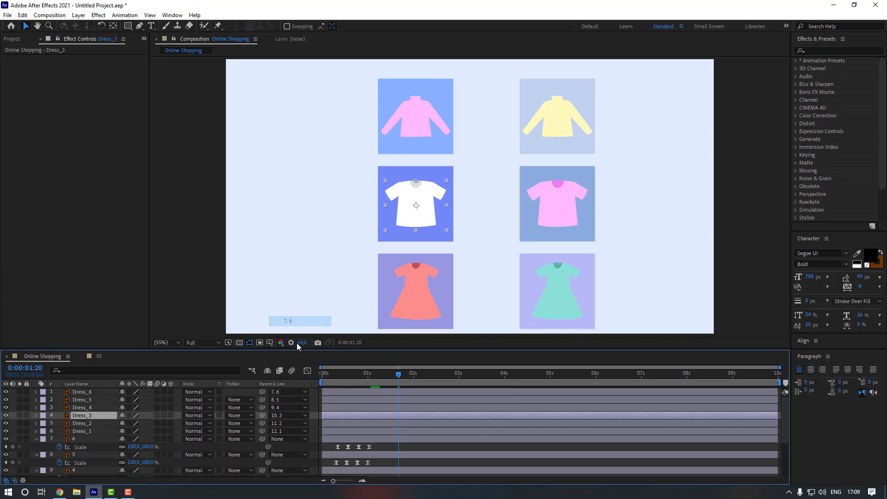
click(383, 445)
key(space)
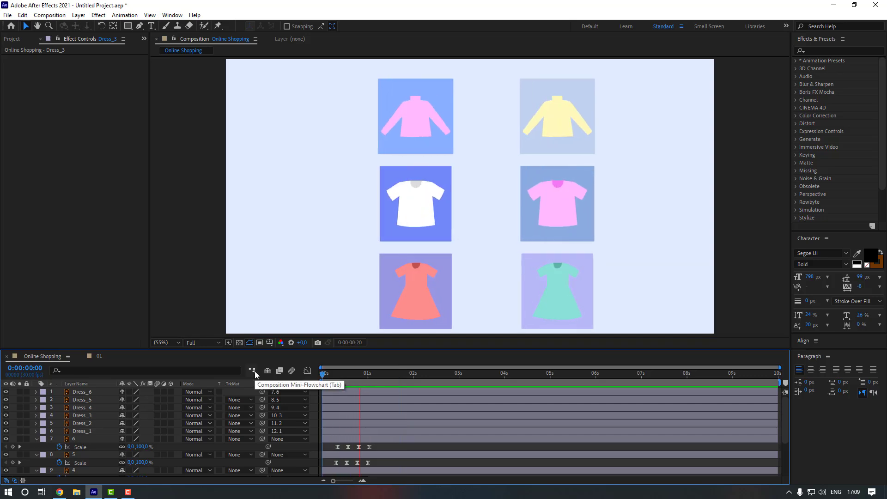
- Apply Animation Composer's Overshoot Scale From Anchor Point preset as an In transition to all six dress layers
drag(337, 373, 326, 384)
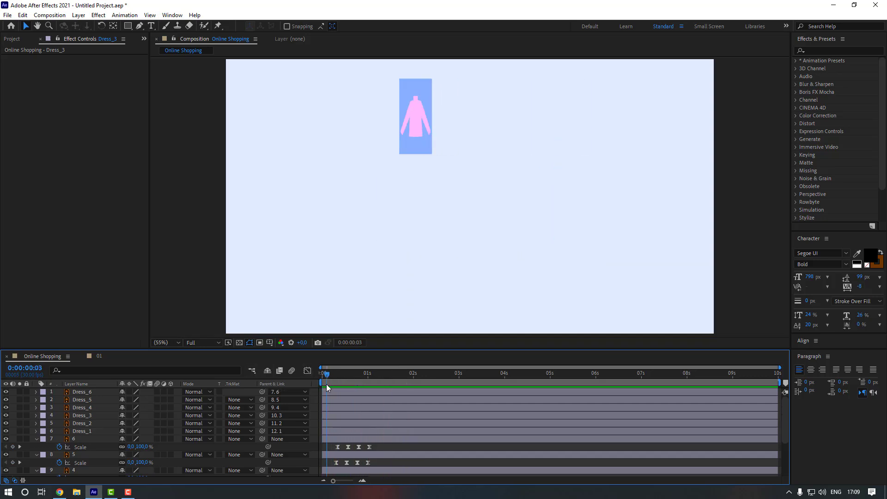
click(335, 432)
shift+click(104, 393)
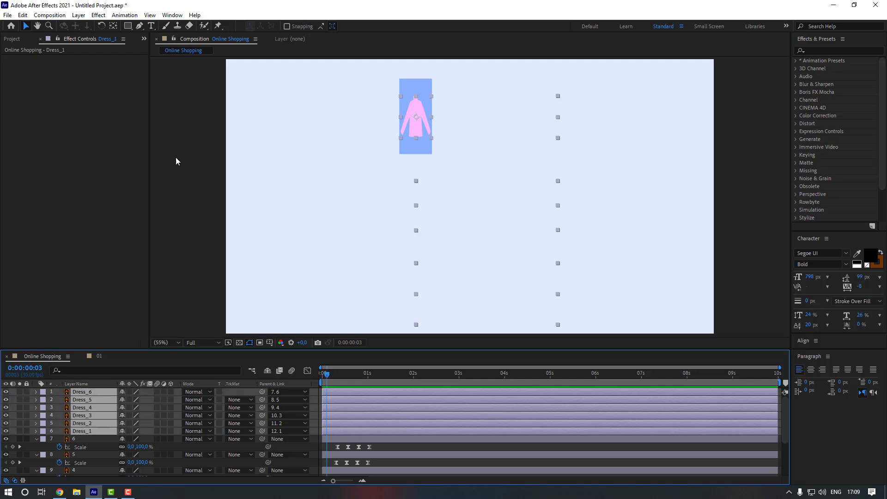
click(178, 18)
click(208, 59)
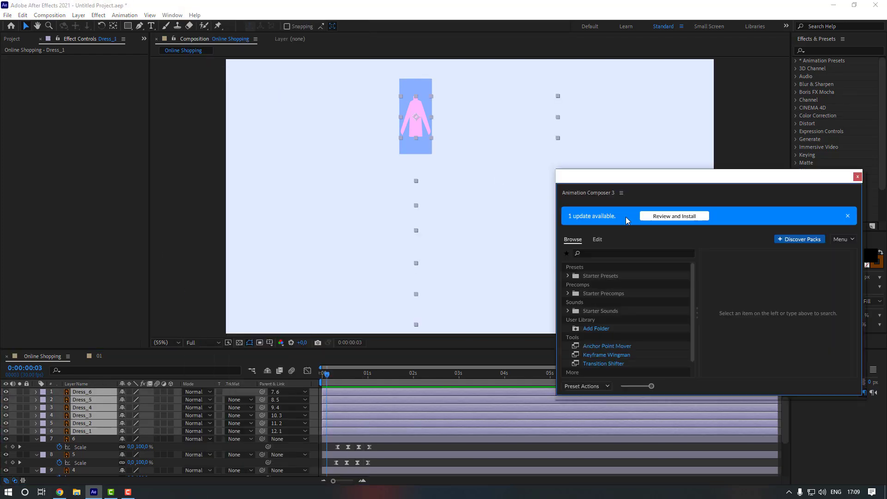
click(568, 275)
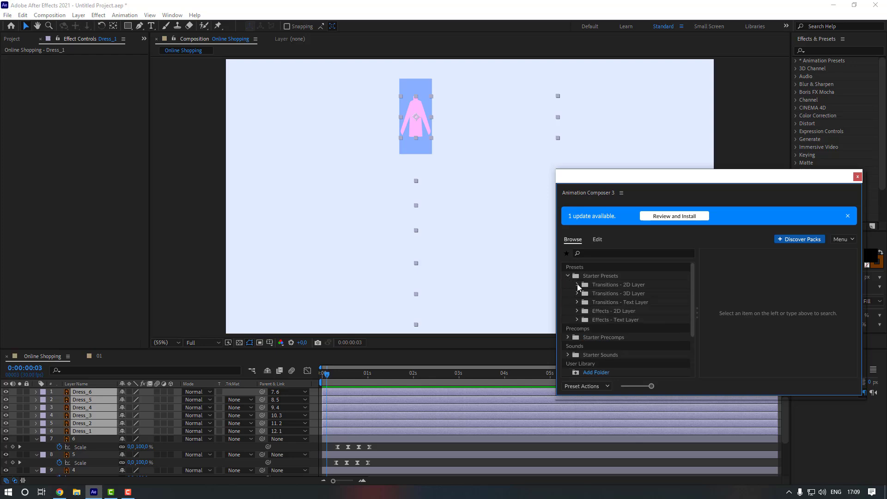
click(577, 285)
click(617, 362)
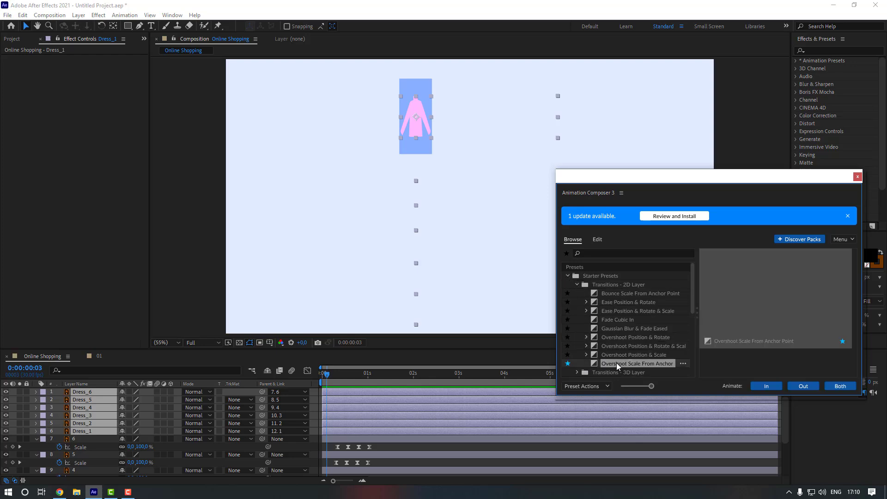
click(765, 387)
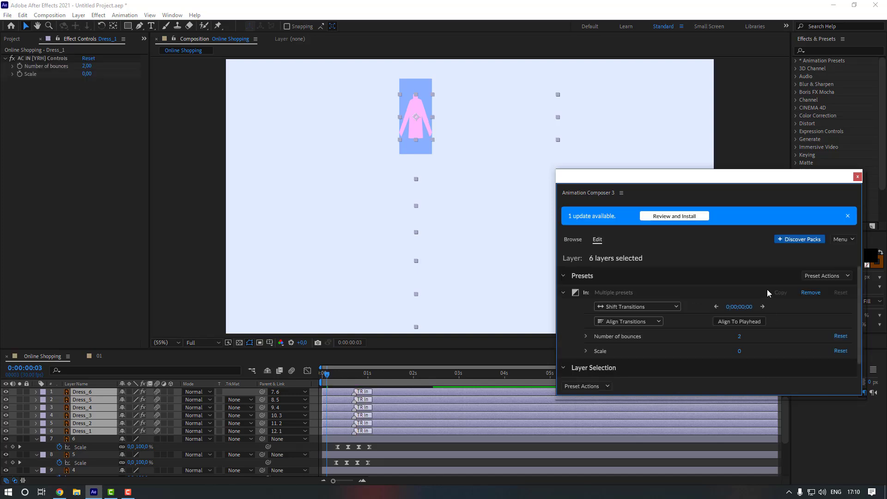
click(857, 177)
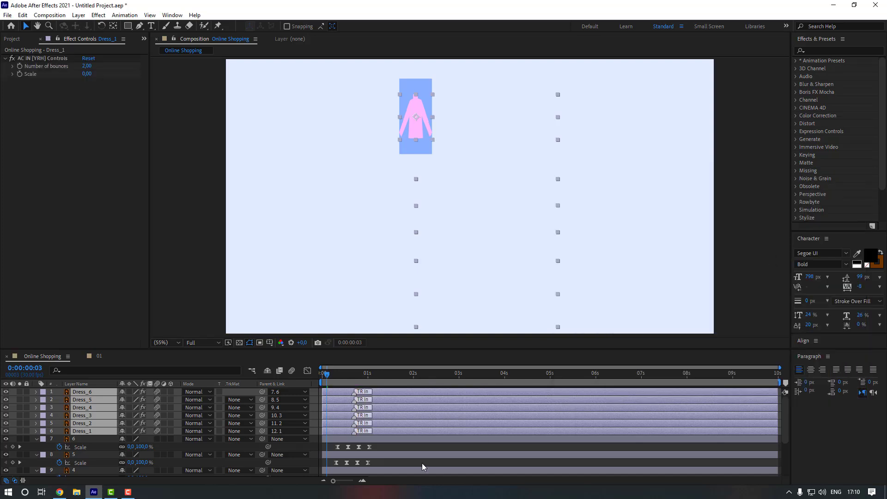
- Shift Dress_1 and Dress_2 to start several frames into the composition, with Dress_2 starting slightly after Dress_1
click(401, 447)
drag(329, 376, 339, 373)
drag(332, 432, 340, 432)
click(335, 424)
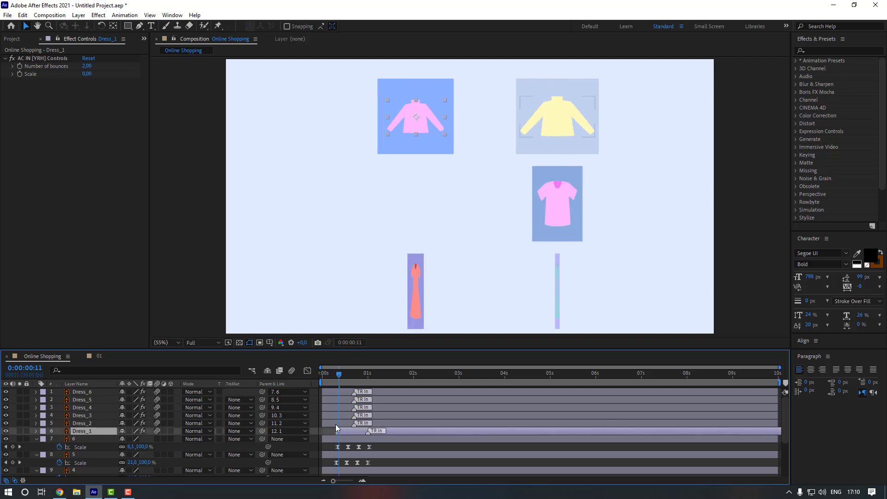
click(340, 372)
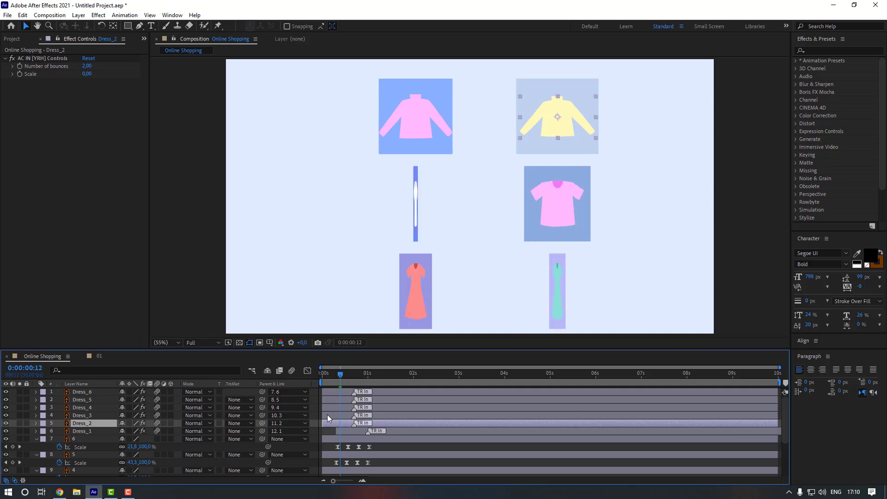
drag(328, 426, 343, 426)
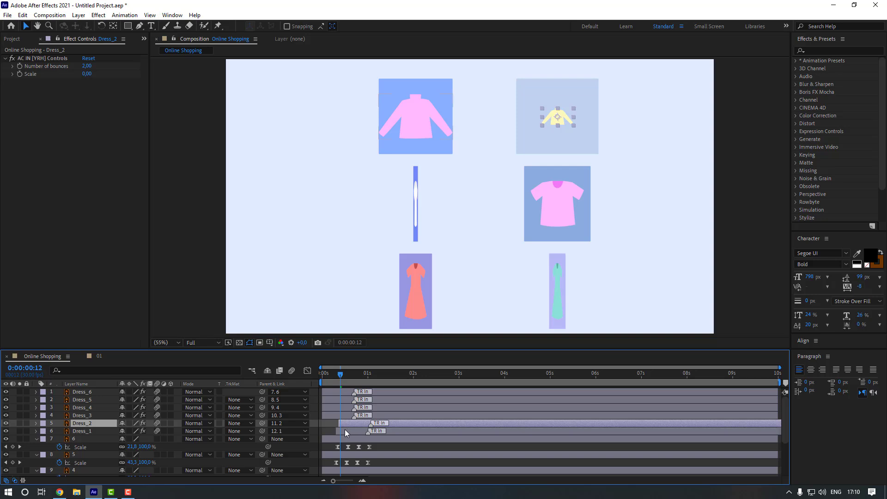
shift+click(347, 430)
drag(347, 431, 345, 431)
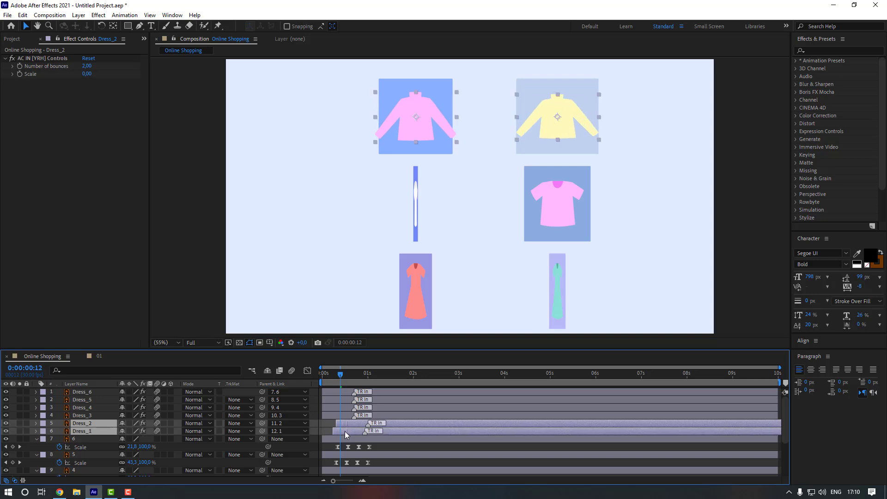
- Stagger the starts of Dress_3, Dress_4, Dress_5 and Dress_6 after Dress_2, and preview the animation
click(329, 408)
mouse_move(330, 408)
mouse_down()
mouse_move(349, 411)
mouse_move(342, 400)
mouse_move(360, 393)
mouse_move(349, 414)
mouse_move(357, 414)
mouse_up()
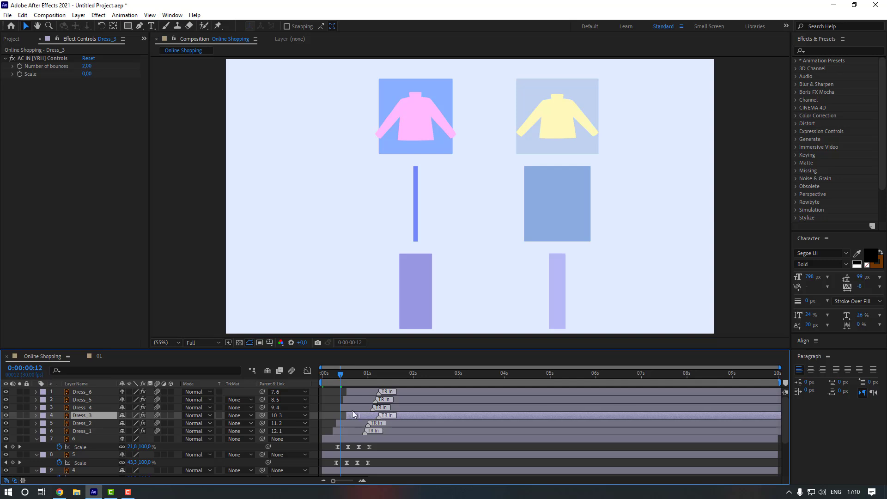
key(space)
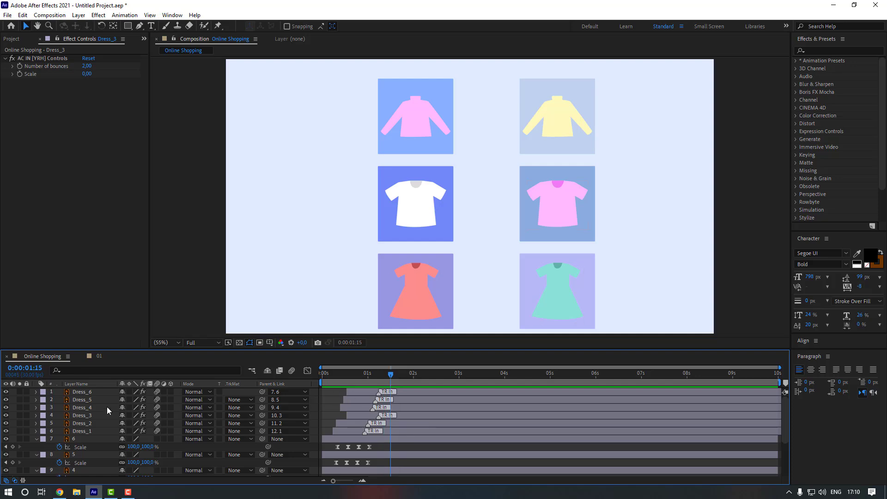
- Apply Animation Composer's Cosine Rotate effect from the 2D Layer Transformations presets to all six dress layers
click(88, 394)
shift+click(93, 431)
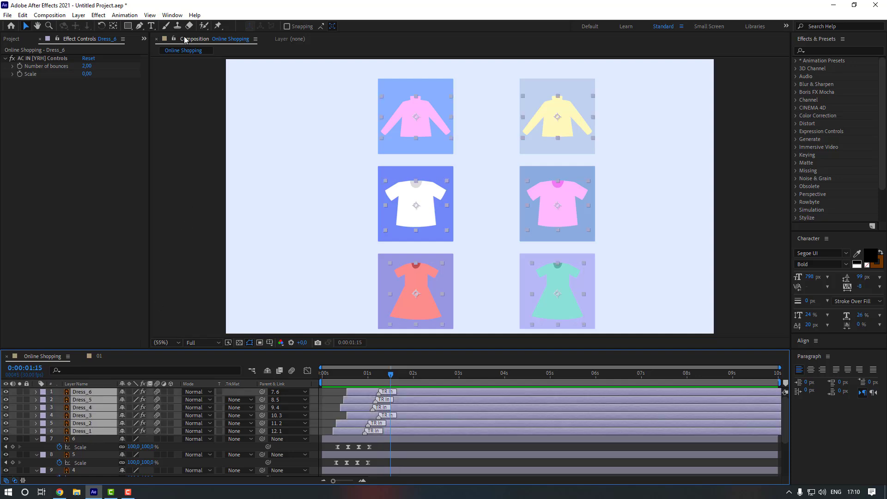
click(171, 16)
click(230, 62)
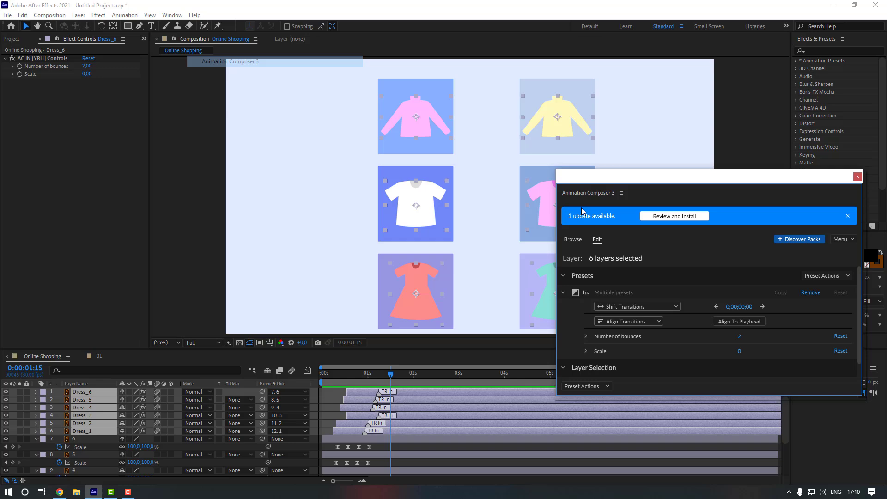
click(572, 240)
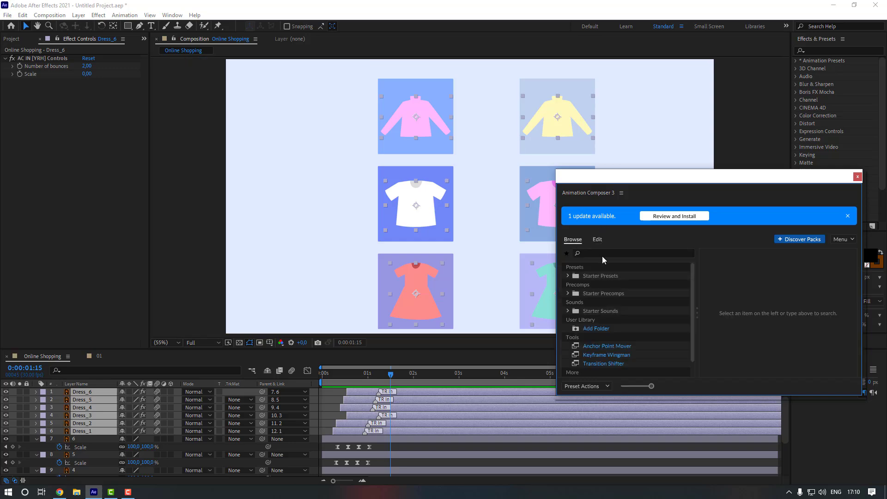
click(569, 277)
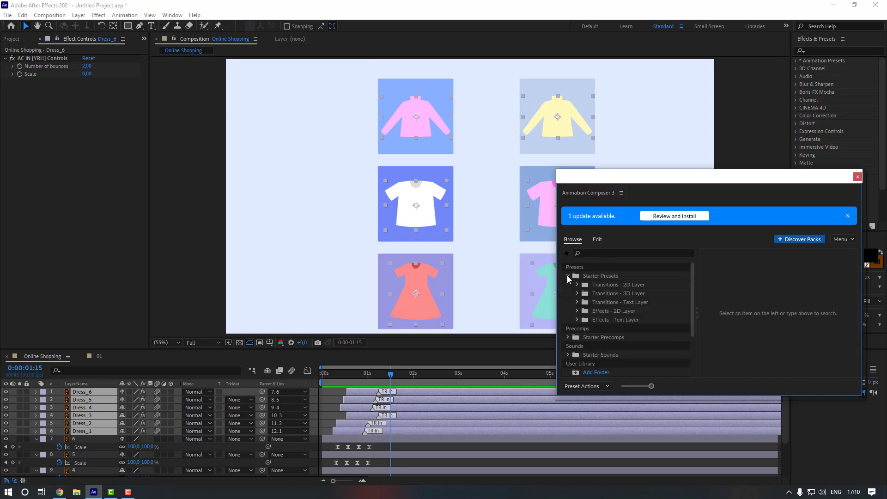
click(576, 311)
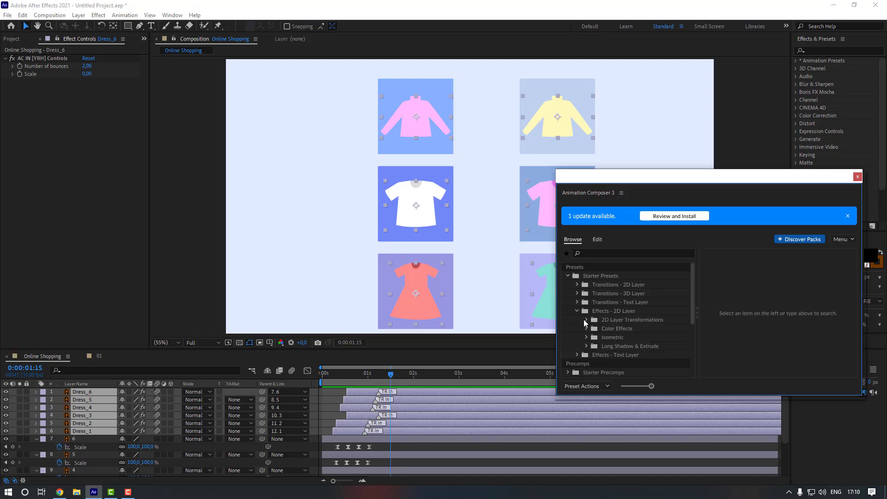
click(587, 322)
scroll(634, 339, down, 2)
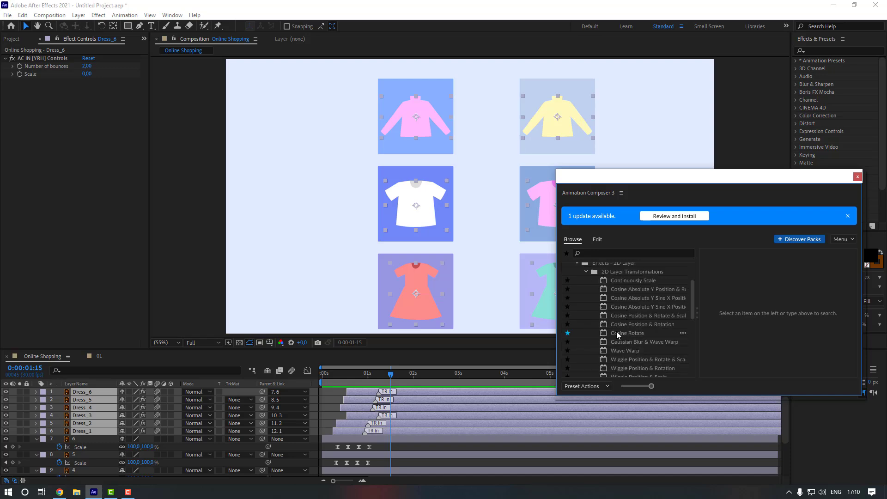
click(619, 333)
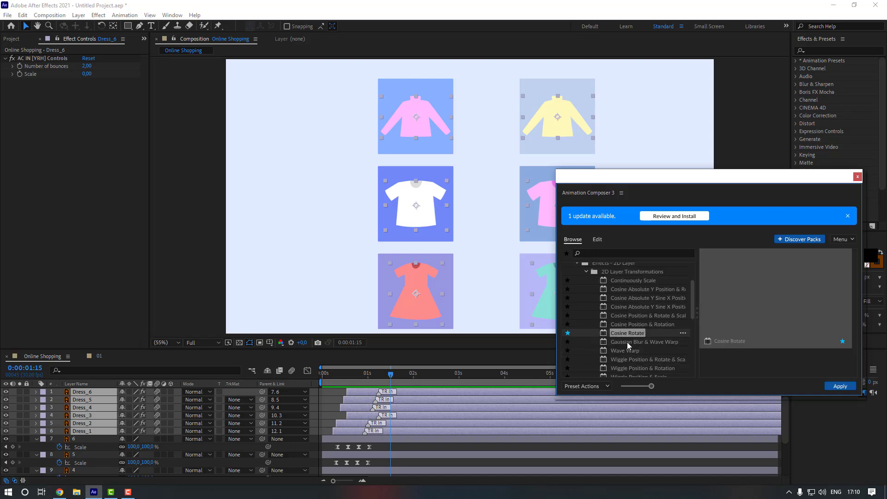
click(839, 388)
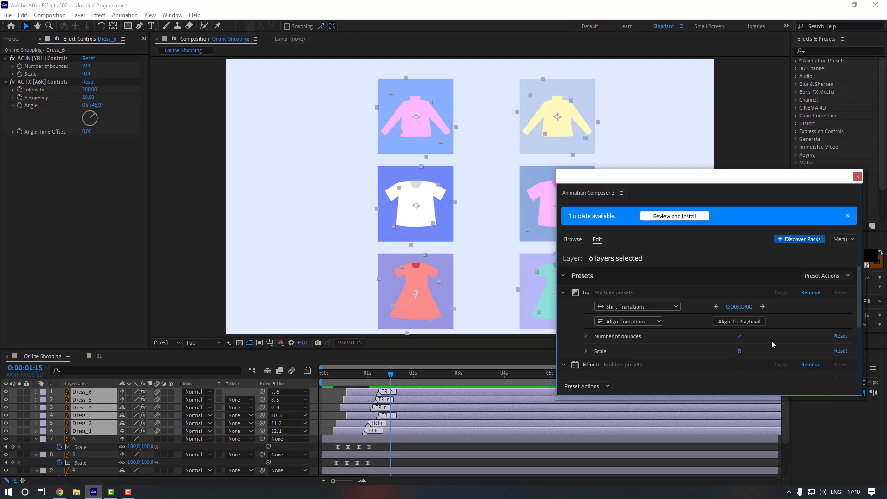
- Set the Cosine Rotate effect's Intensity to 20 for all six dress layers and preview the swinging motion
scroll(704, 318, down, 2)
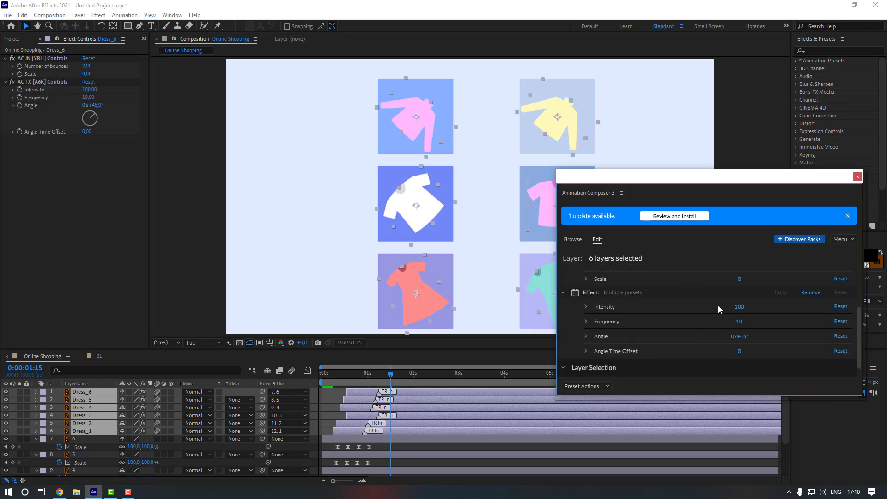
click(738, 308)
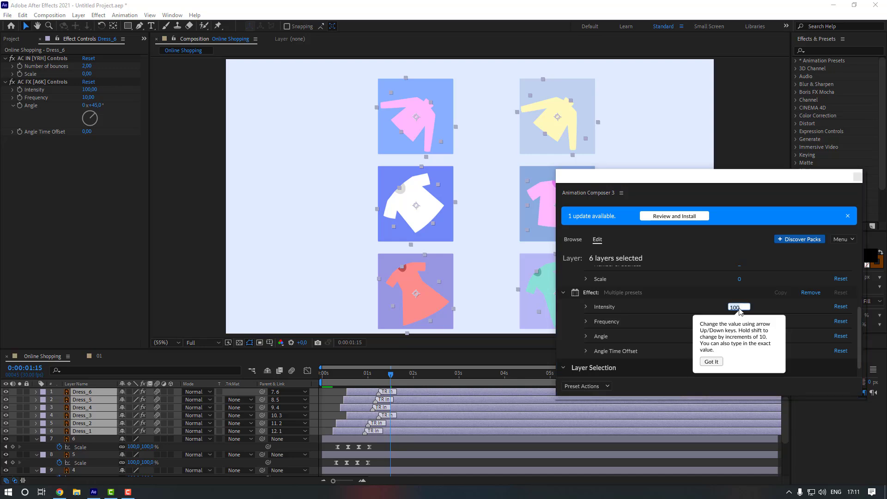
text(20)
key(Return)
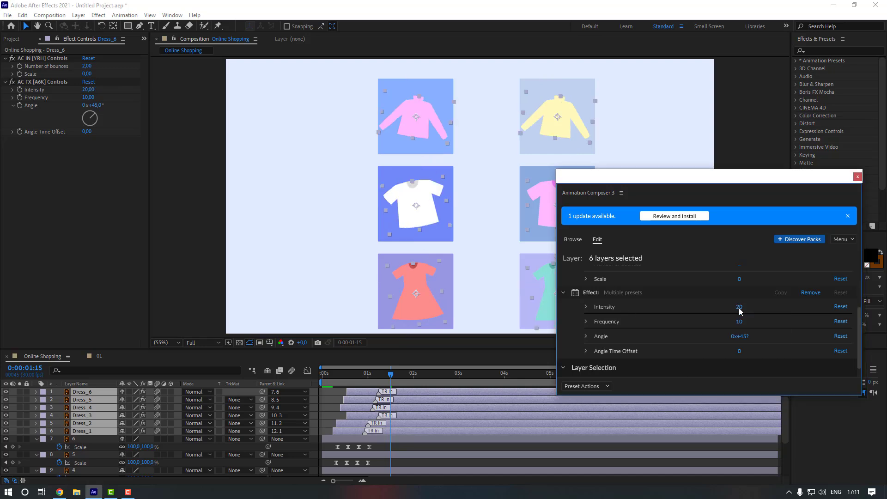
click(857, 176)
click(328, 400)
key(space)
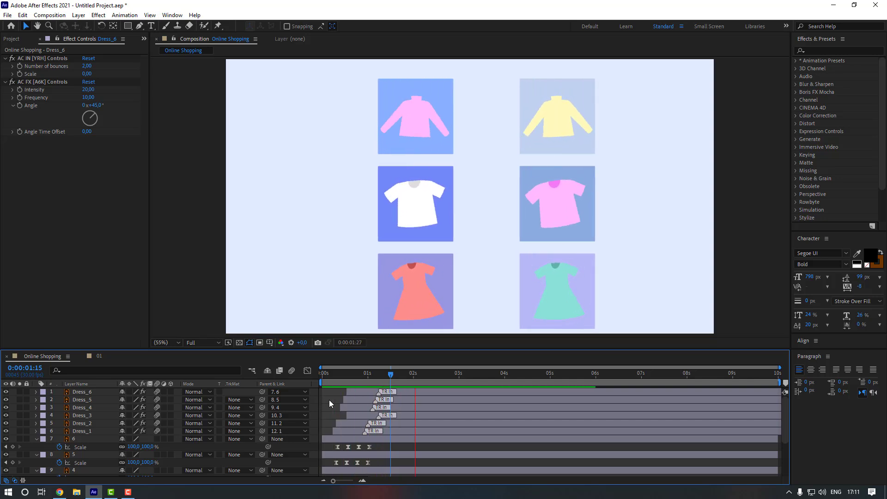
key(space)
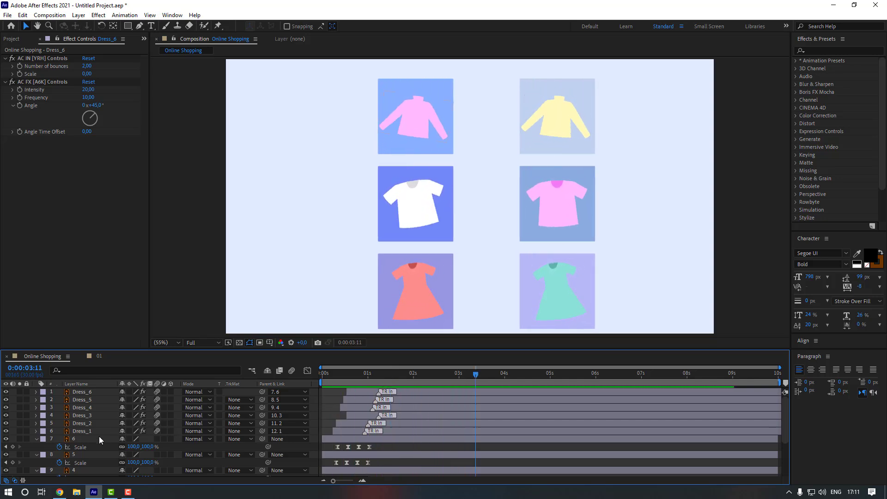
scroll(99, 437, down, 5)
click(84, 456)
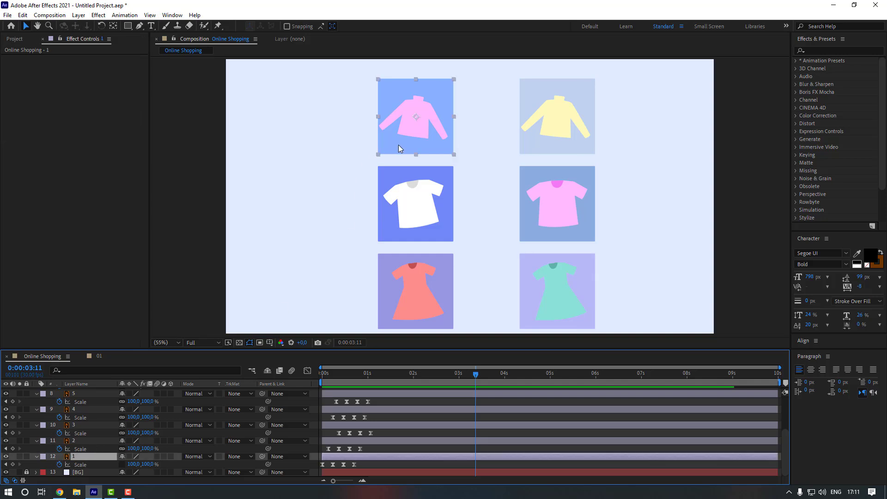
mouse_move(399, 145)
mouse_down()
mouse_move(393, 152)
mouse_move(401, 146)
mouse_up()
key(ctrl+z)
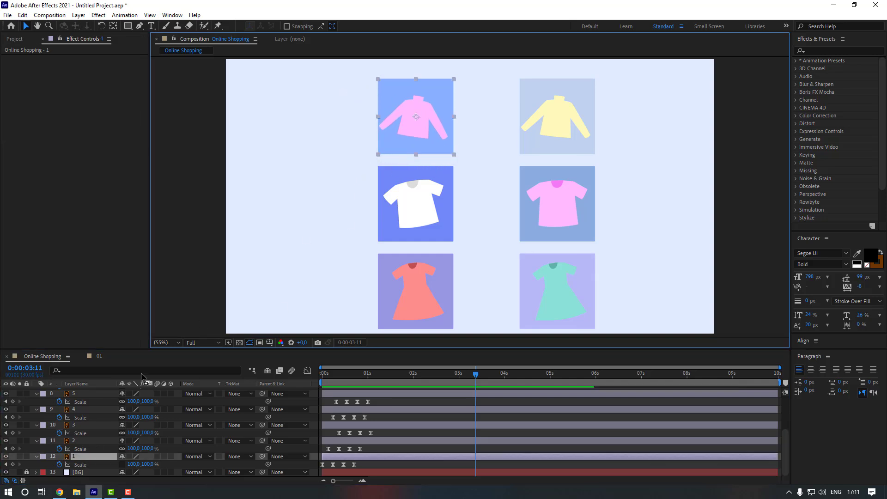
- Collapse the properties of tile layers 1 to 6, and select layer 1 with the playhead at 0:00:01:00
scroll(91, 402, up, 1)
click(89, 401)
scroll(89, 453, down, 1)
shift+click(90, 458)
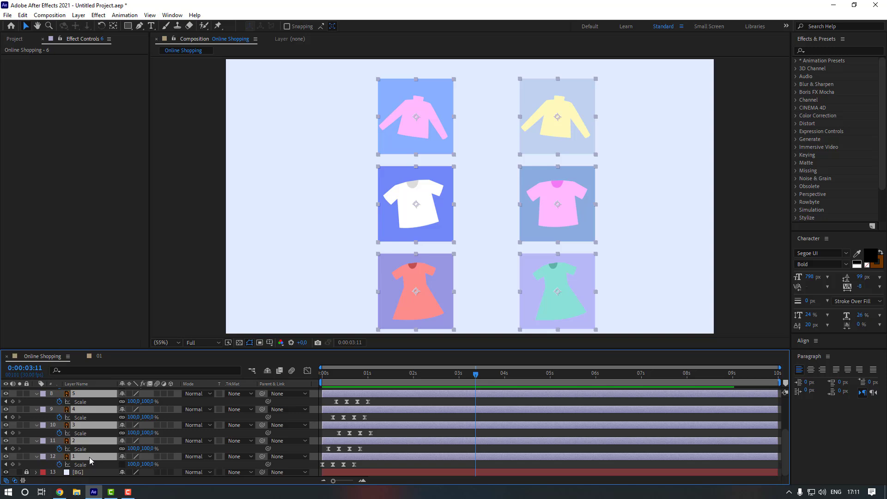
click(36, 441)
click(322, 411)
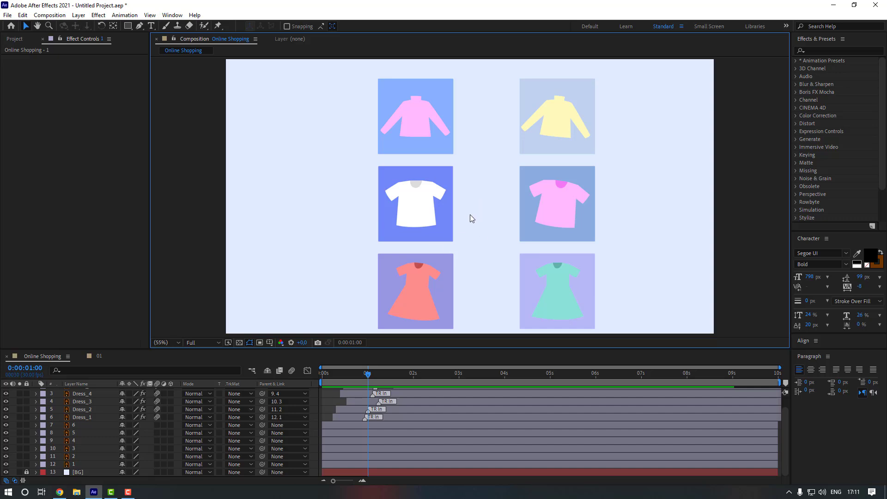
click(77, 464)
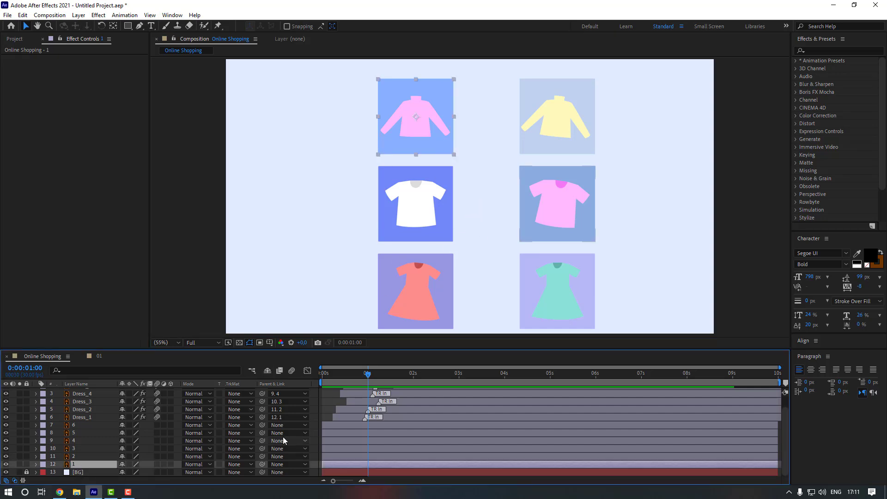
- Keyframe tile layer 1's Position at 0:00:00:25, and move the tile outward to about 463, 161.5 at 0:00:01:05
drag(369, 378, 359, 376)
key(p)
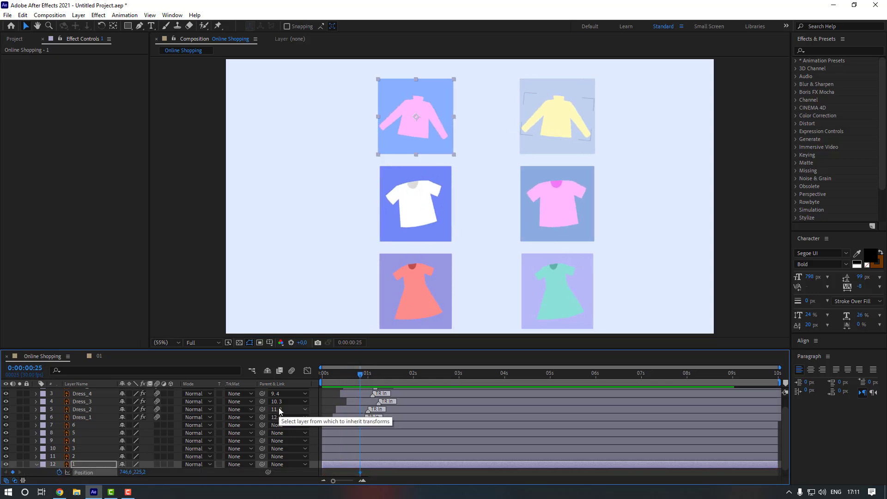
key(shift+Page_Down)
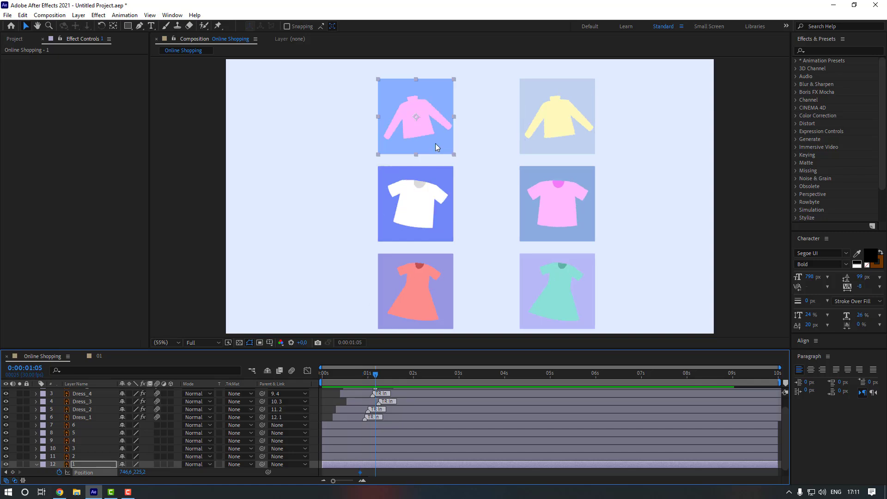
drag(435, 143, 350, 124)
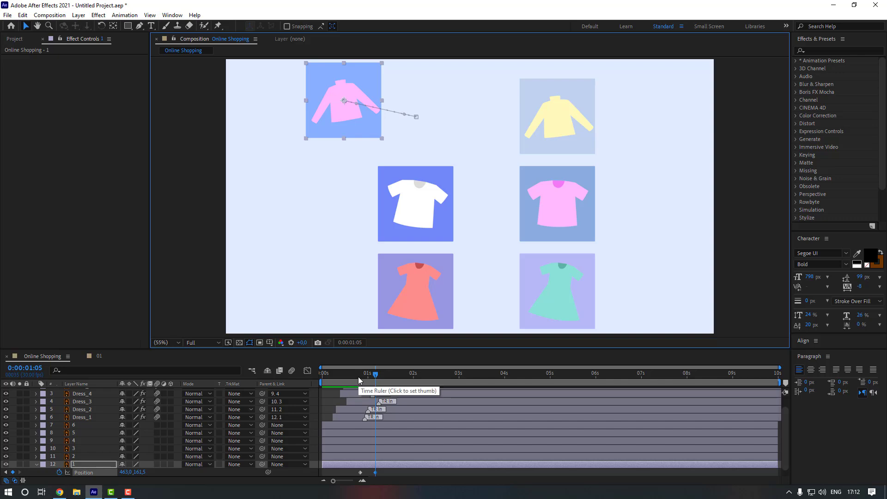
- Add starting Position keyframes to tile layers 2 to 6 at 0:00:00:25
click(360, 378)
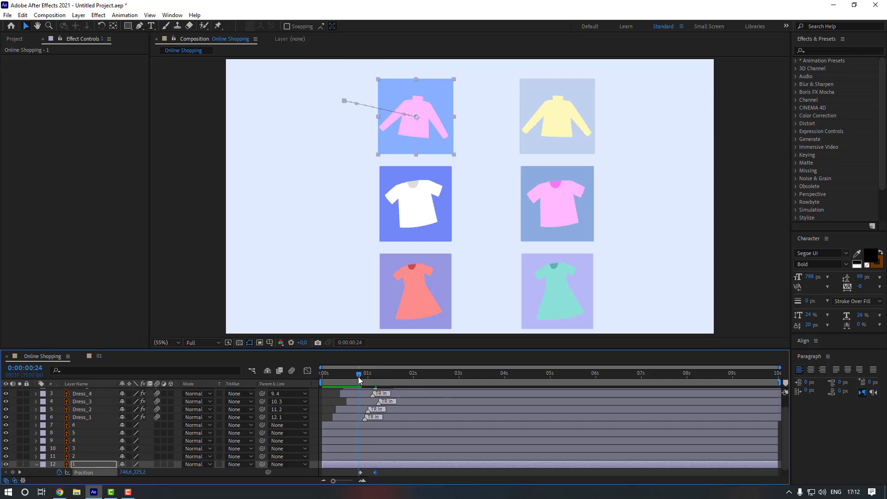
click(360, 456)
shift+click(368, 426)
key(p)
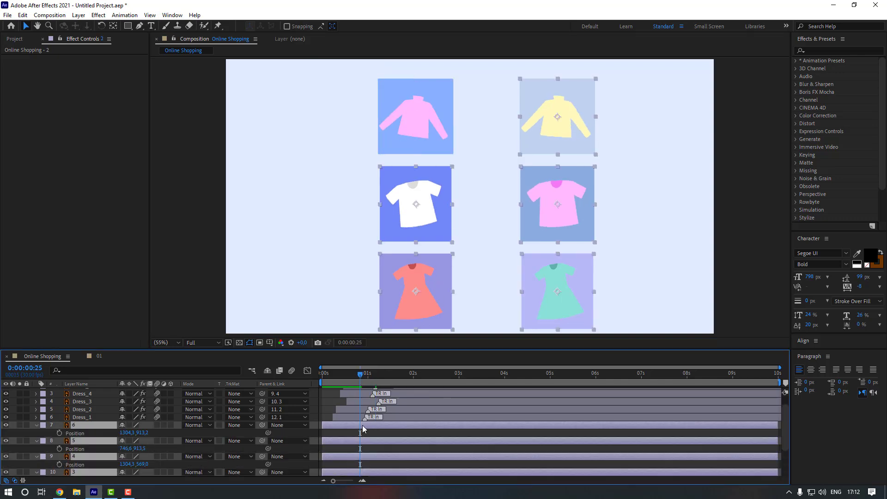
click(60, 409)
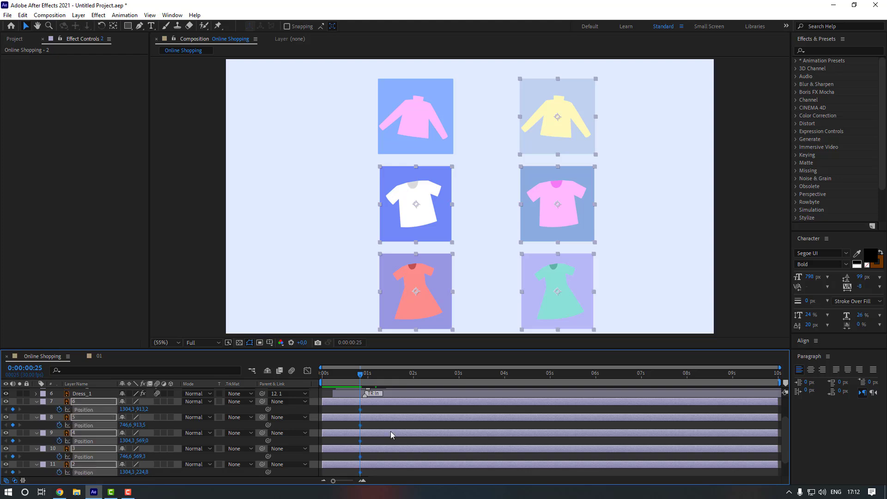
- At 0:00:01:05, move tile 2 outward to about 1668, 174 and tile 3 outward to about 337, 557
key(shift+Page_Down)
scroll(390, 425, down, 1)
click(388, 443)
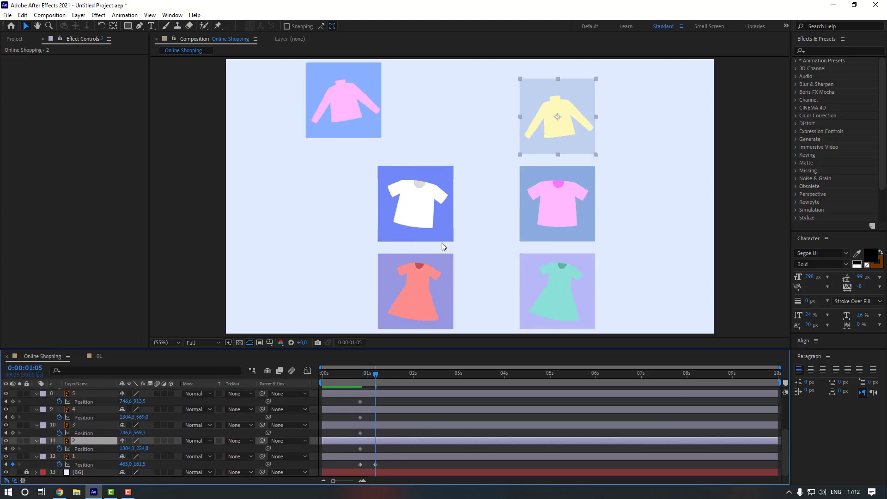
drag(549, 145, 641, 132)
drag(433, 236, 298, 235)
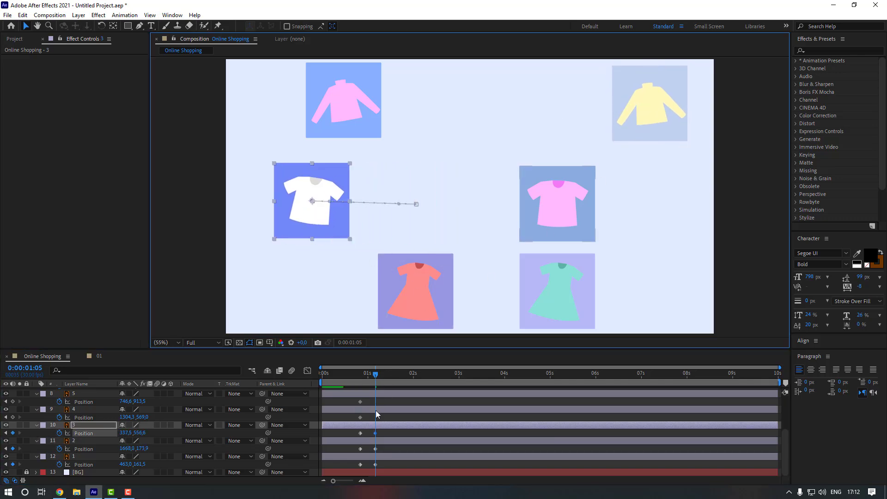
- At 0:00:01:05, move tile 4 outward to about 1668, 569, tile 5 to about 296, 912, and tile 6 to about 1702, 926
click(551, 236)
drag(550, 236, 642, 233)
click(376, 395)
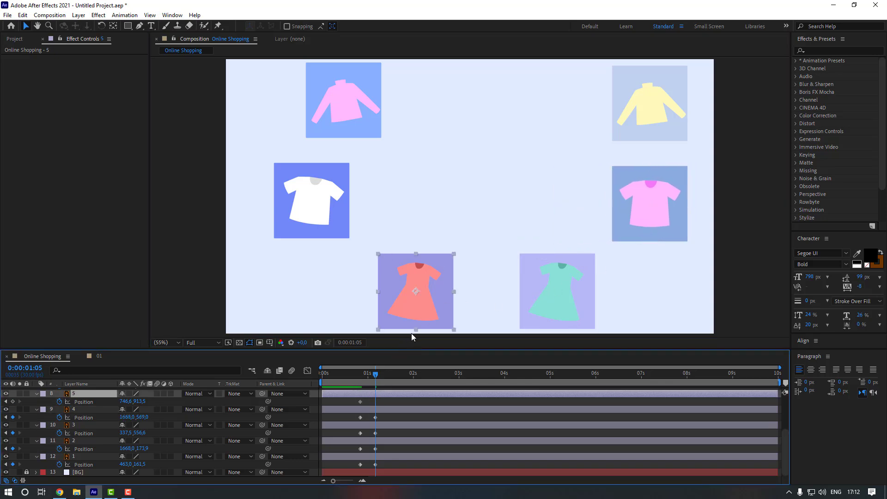
drag(420, 321, 306, 321)
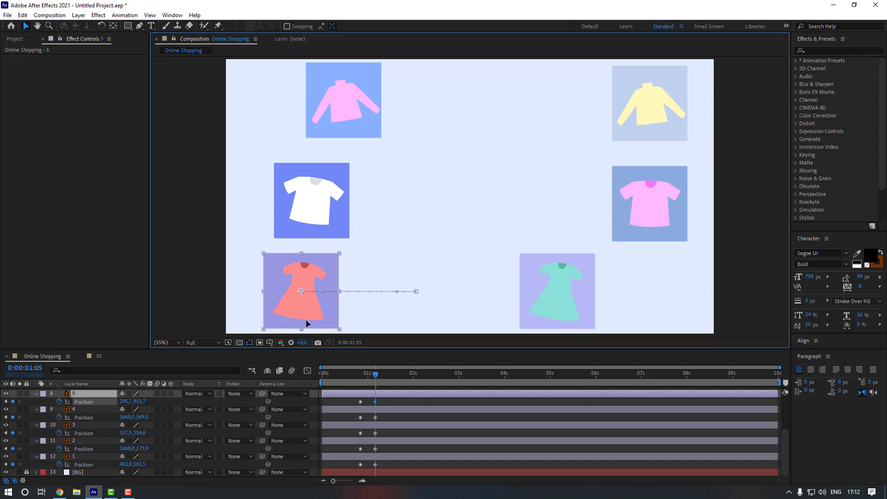
scroll(395, 400, up, 2)
drag(548, 323, 646, 328)
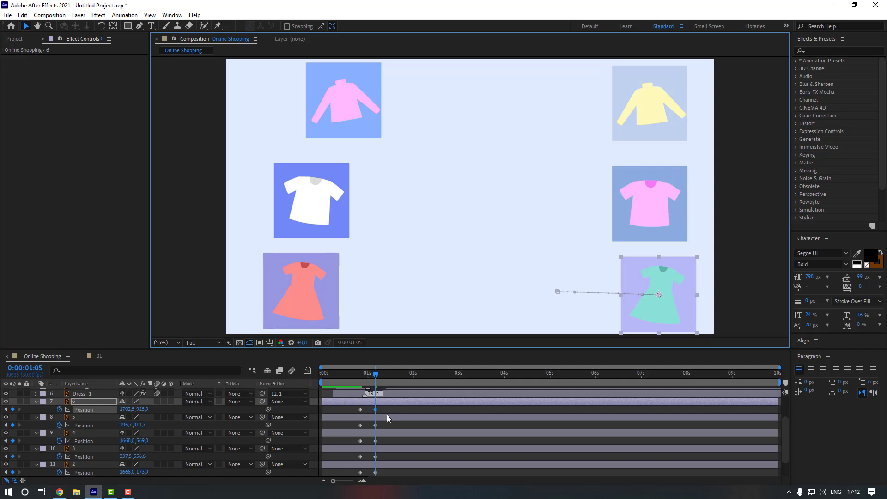
- At 0:00:01:15, center tile layer 6 horizontally and vertically in the composition with the Align tools
key(shift+Page_Down)
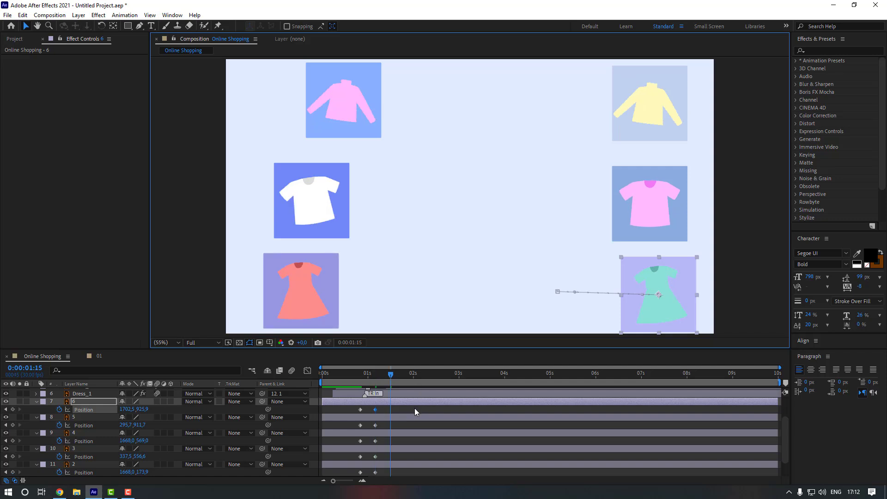
click(607, 323)
click(402, 403)
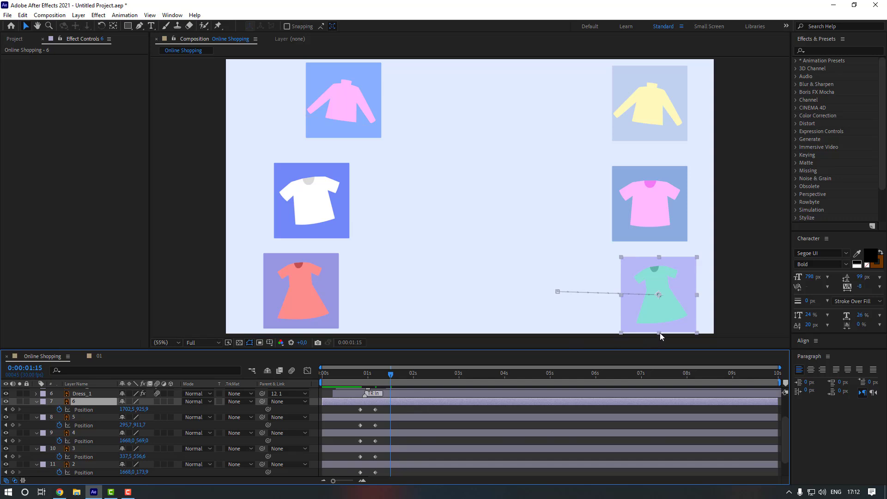
drag(644, 318, 474, 240)
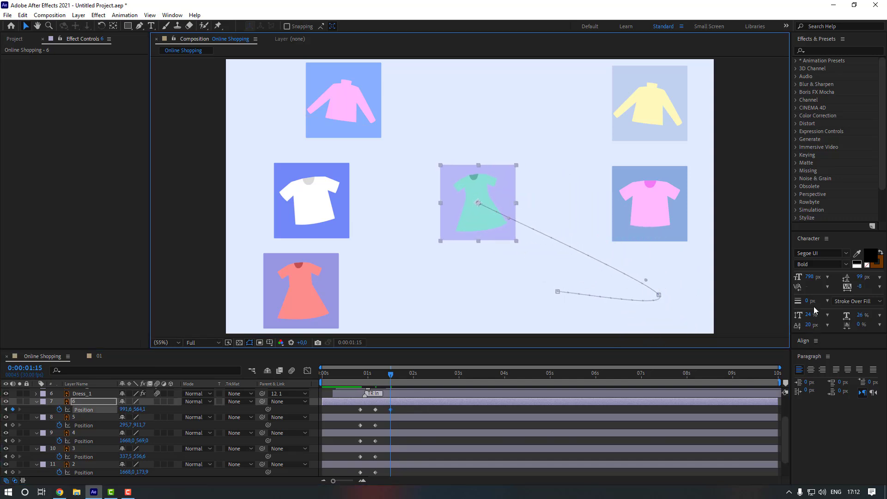
click(803, 342)
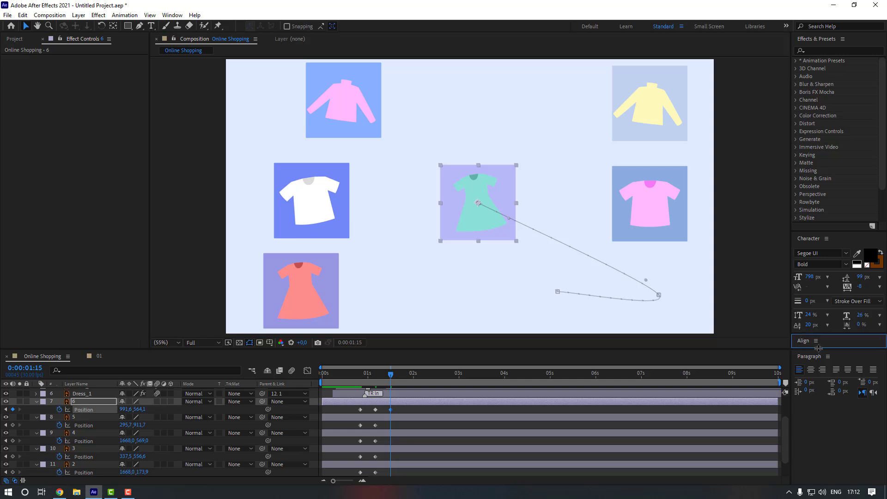
drag(819, 348, 819, 370)
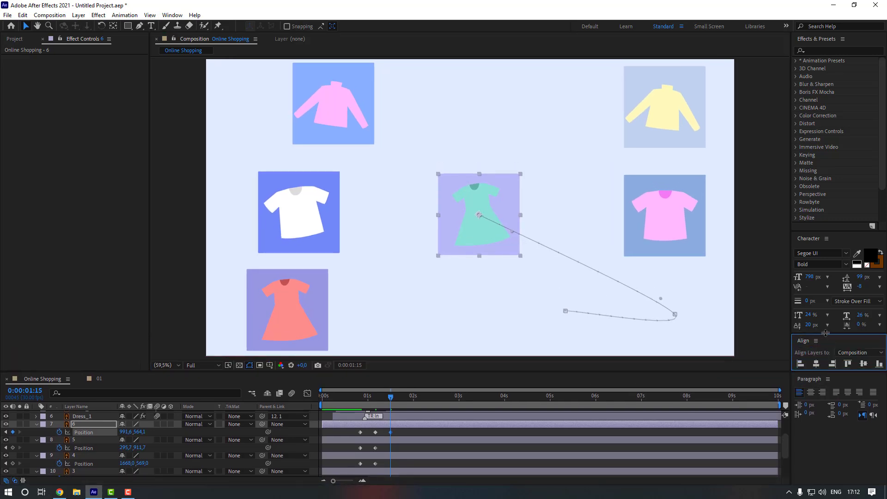
drag(826, 333, 827, 296)
click(817, 327)
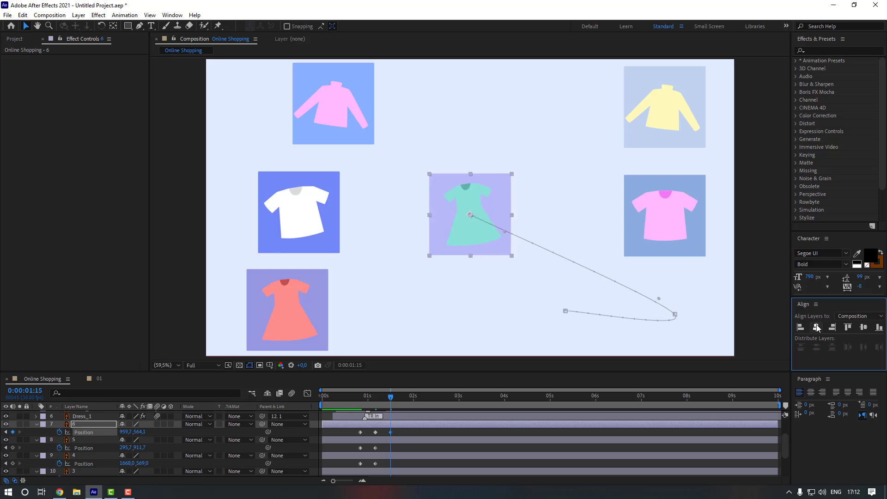
click(863, 328)
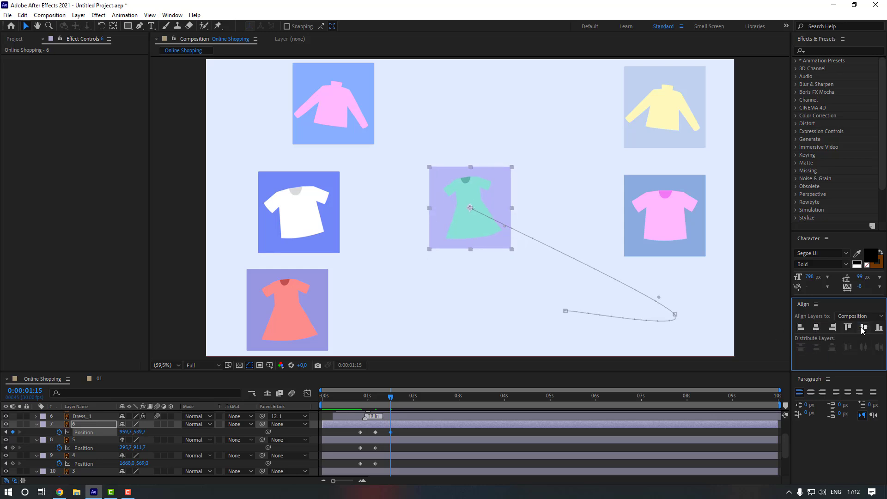
- Center tile layers 5 and 4 horizontally and vertically in the composition at 0:00:01:15
click(419, 440)
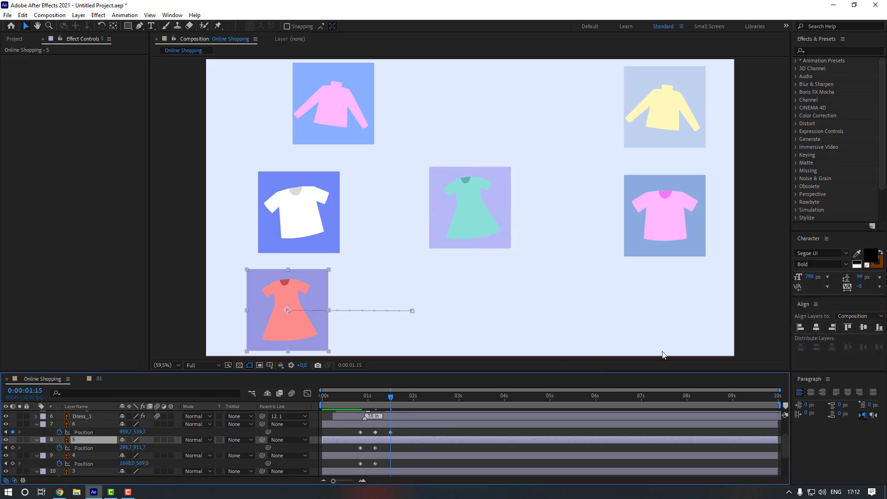
click(819, 327)
click(862, 328)
click(416, 455)
click(817, 327)
click(863, 327)
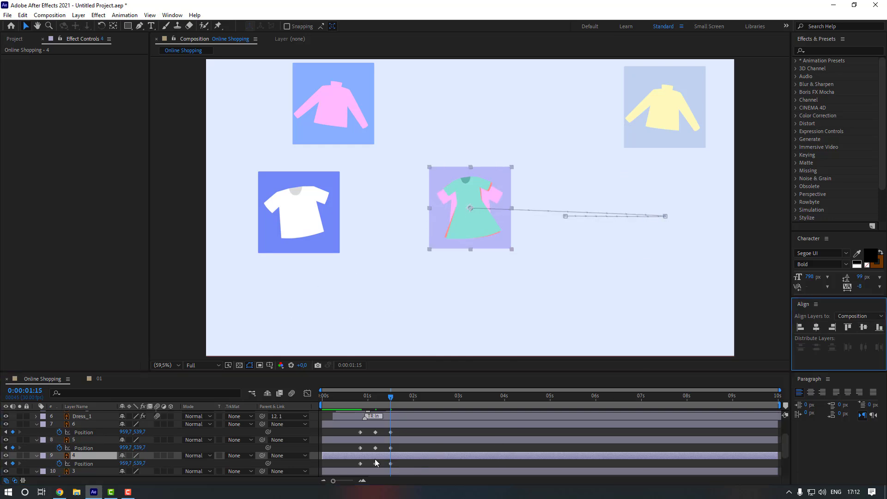
- Center tile layers 3, 2 and 1 horizontally and vertically in the composition at 0:00:01:15
scroll(376, 464, down, 3)
click(383, 425)
click(816, 327)
click(863, 327)
click(817, 327)
click(863, 328)
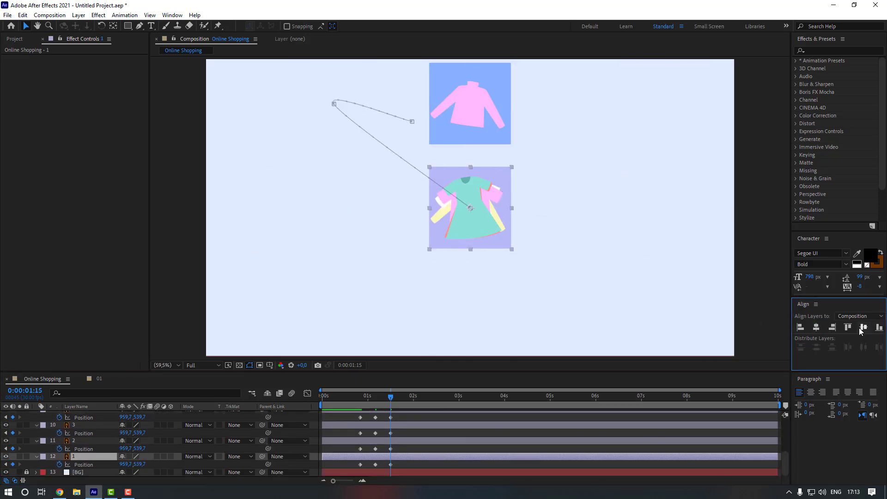
- Apply Easy Ease to all Position keyframes of the six tile layers and preview the motion
drag(410, 465, 394, 442)
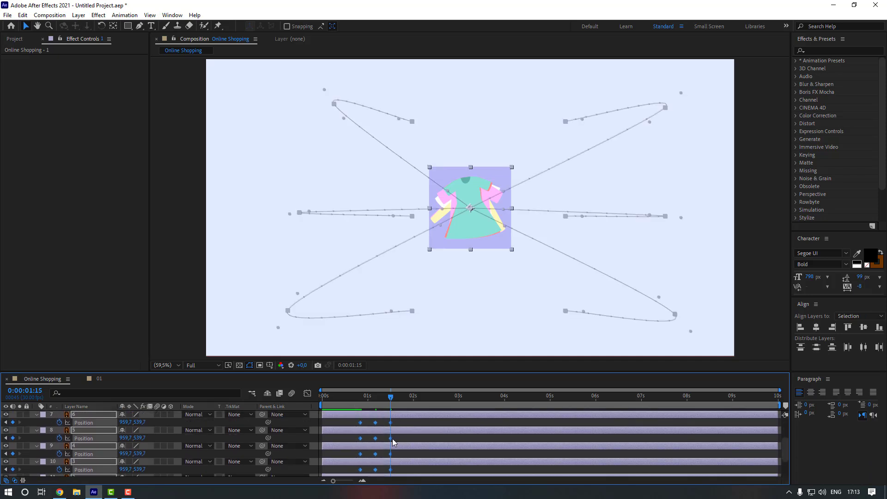
right_click(391, 425)
mouse_move(444, 469)
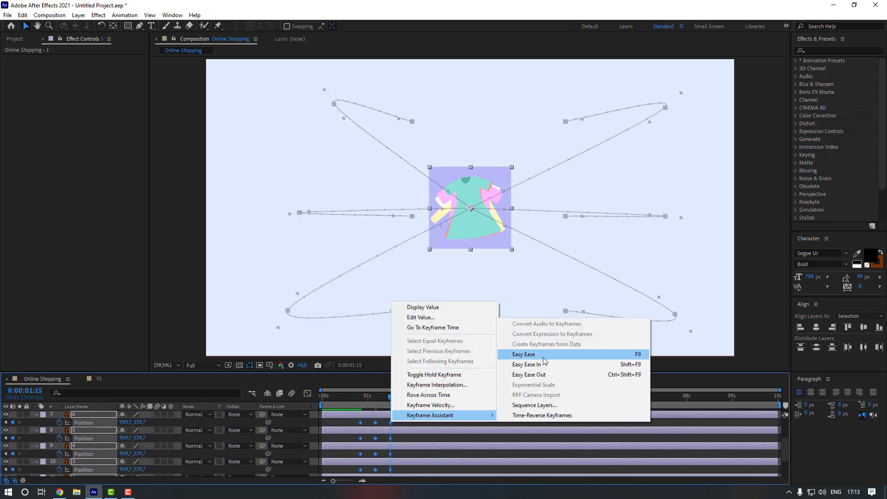
click(531, 354)
click(420, 422)
click(336, 397)
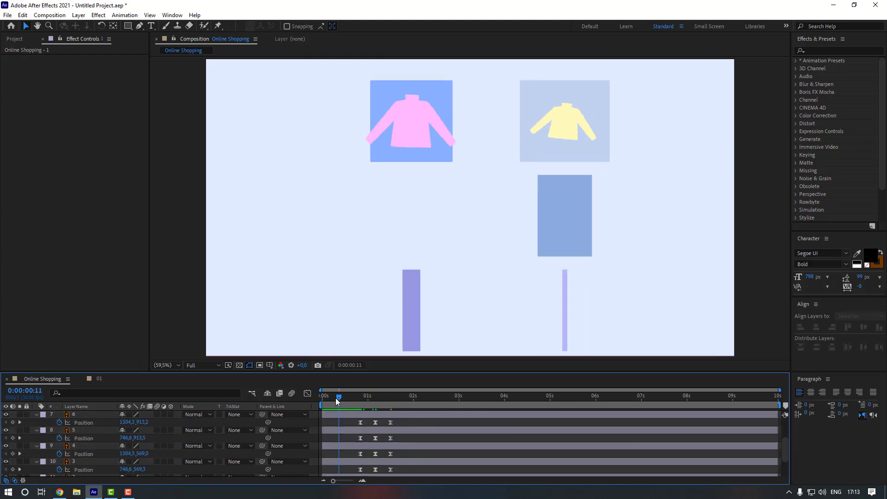
key(space)
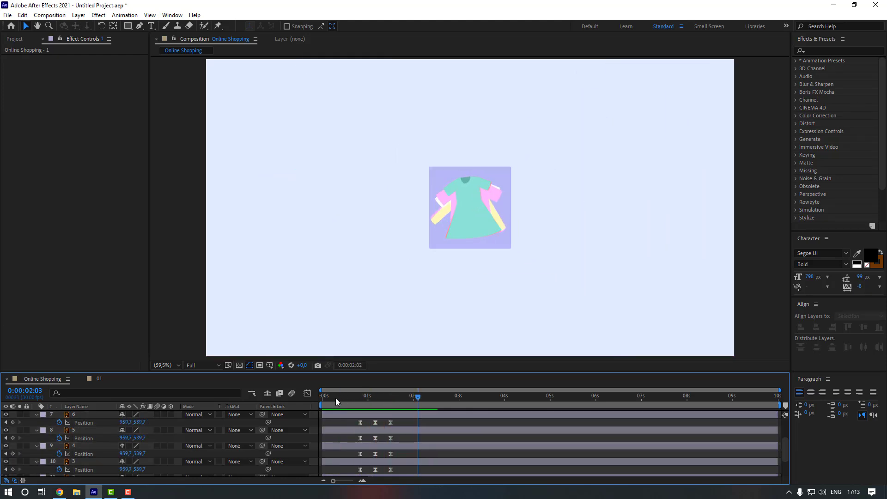
mouse_move(374, 397)
mouse_down()
mouse_move(361, 397)
mouse_move(387, 398)
mouse_up()
key(space)
click(347, 401)
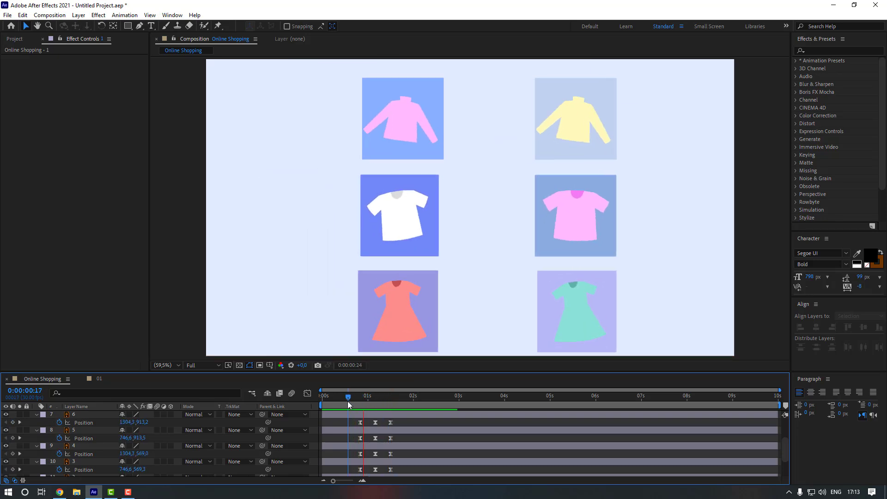
- Stretch the six tiles' Position keyframes to end at about 0:00:01:25, and steepen their speed curves with about 88% outgoing influence at the middle keyframes
drag(403, 420, 406, 464)
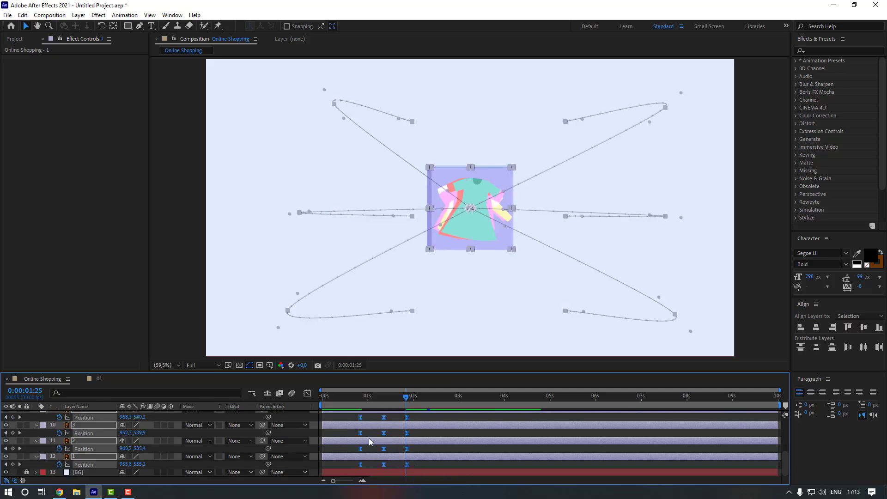
click(306, 393)
click(384, 396)
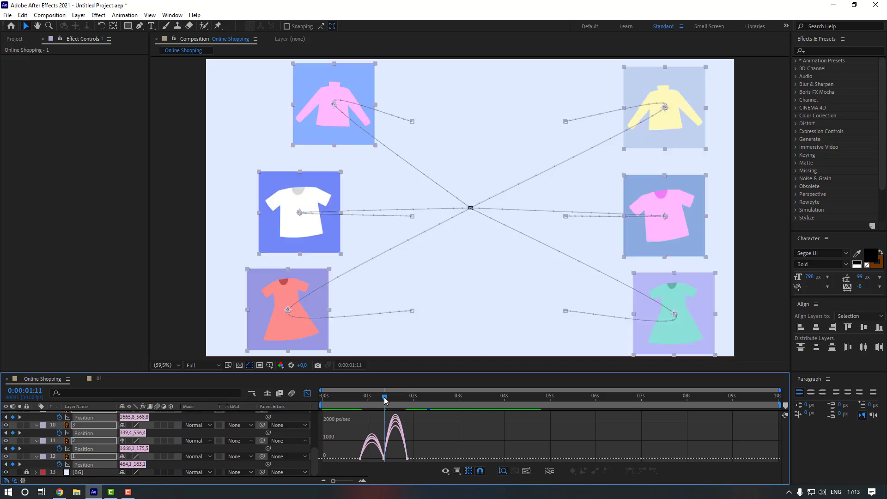
key(=)
key(=)
drag(424, 480, 399, 456)
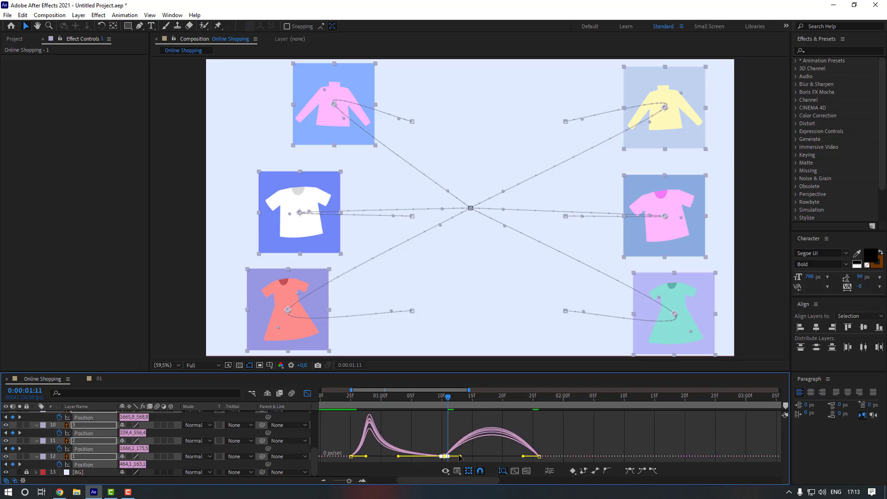
drag(460, 456, 487, 458)
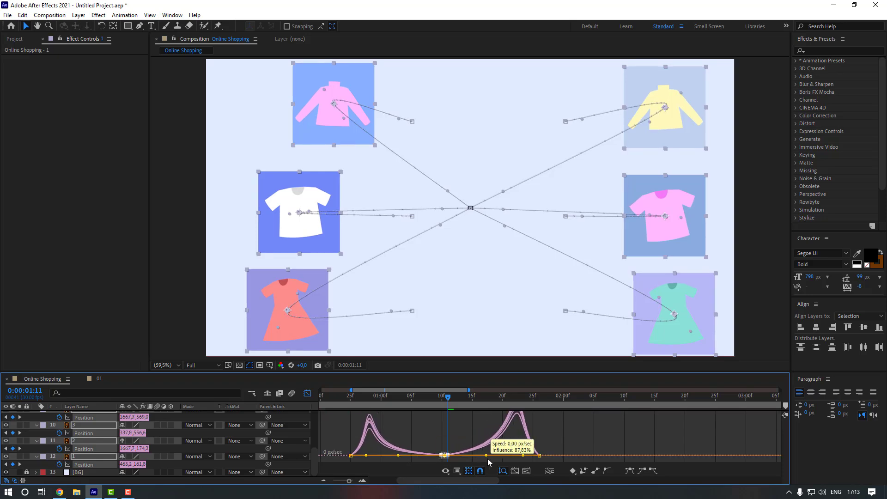
click(307, 393)
click(467, 433)
scroll(468, 432, down, 5)
key(space)
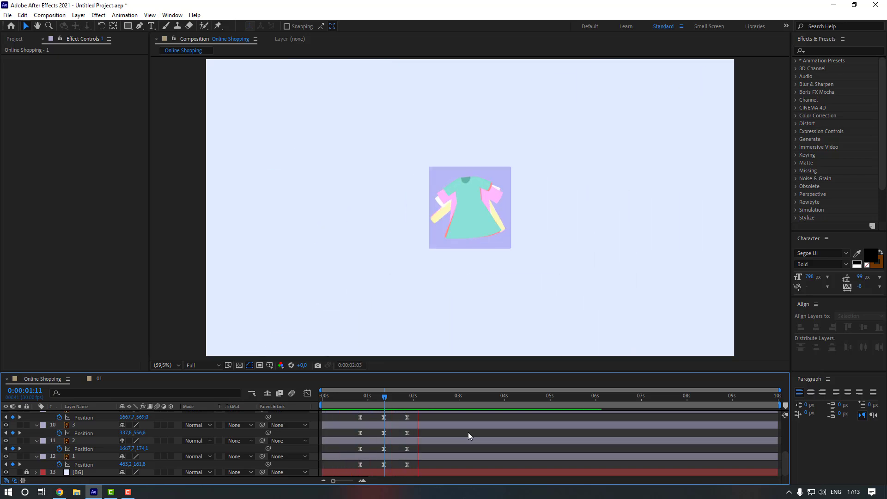
- Select the six tile layers and reveal their Scale properties alongside Position
click(409, 396)
scroll(422, 430, up, 3)
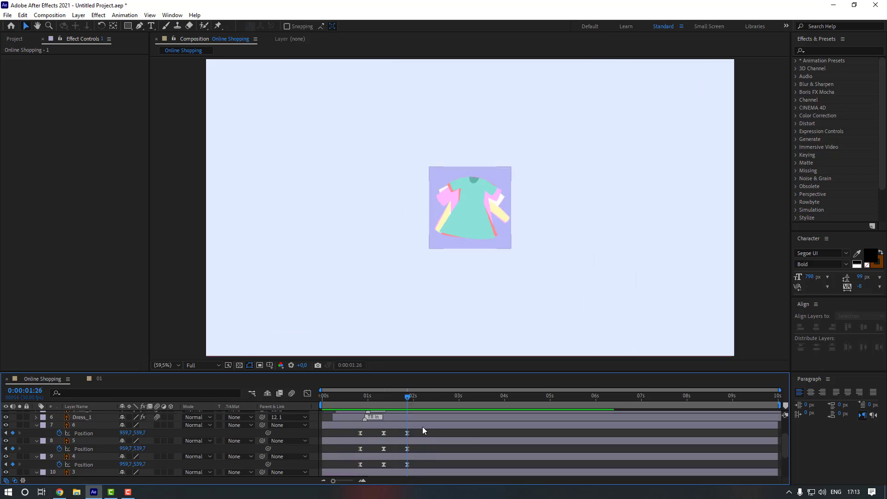
key(Page_Down)
key(Page_Down)
key(Page_Down)
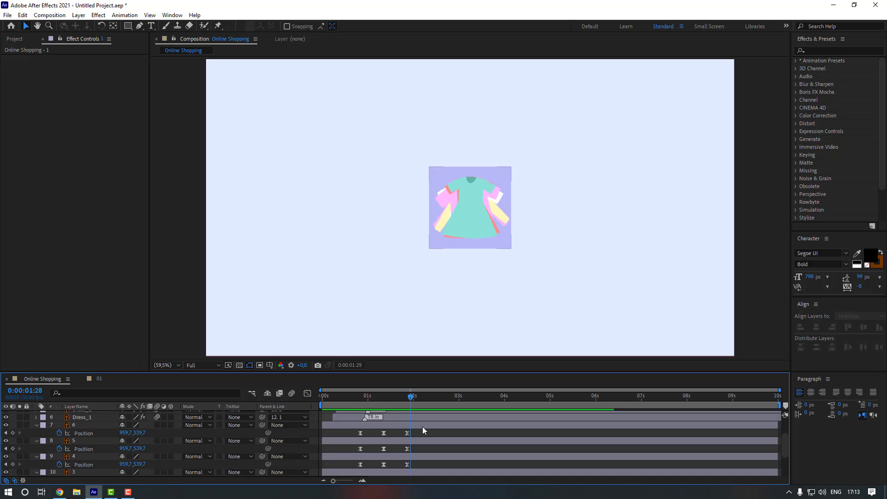
click(422, 426)
scroll(425, 437, down, 3)
shift+click(419, 456)
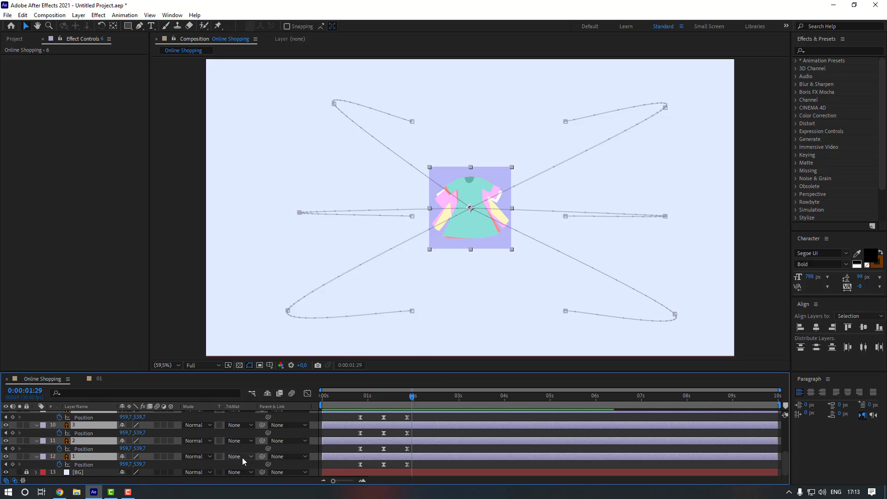
key(shift+s)
scroll(109, 450, down, 1)
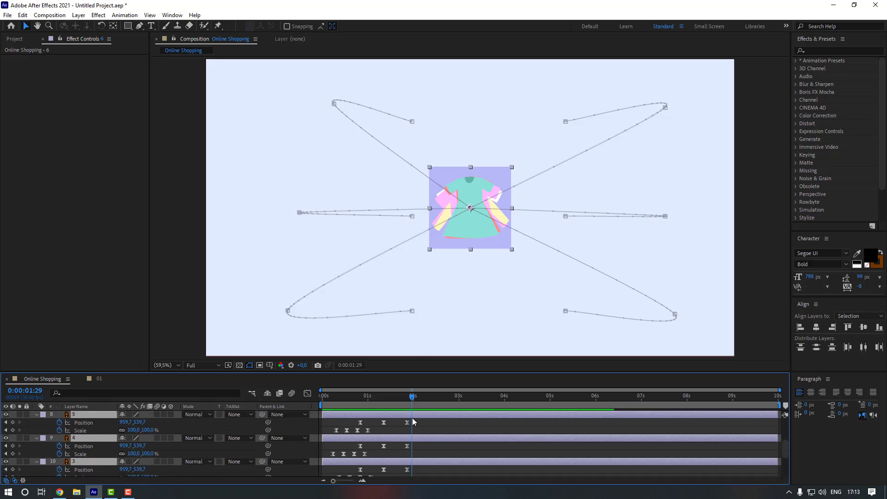
- Add Scale keyframes to all six tile layers at 0:00:01:26
drag(410, 399, 408, 400)
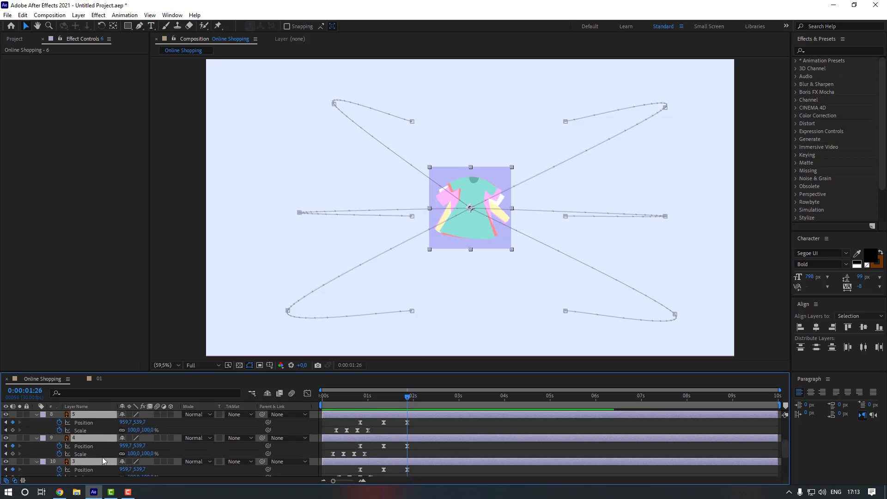
scroll(104, 461, up, 1)
click(13, 429)
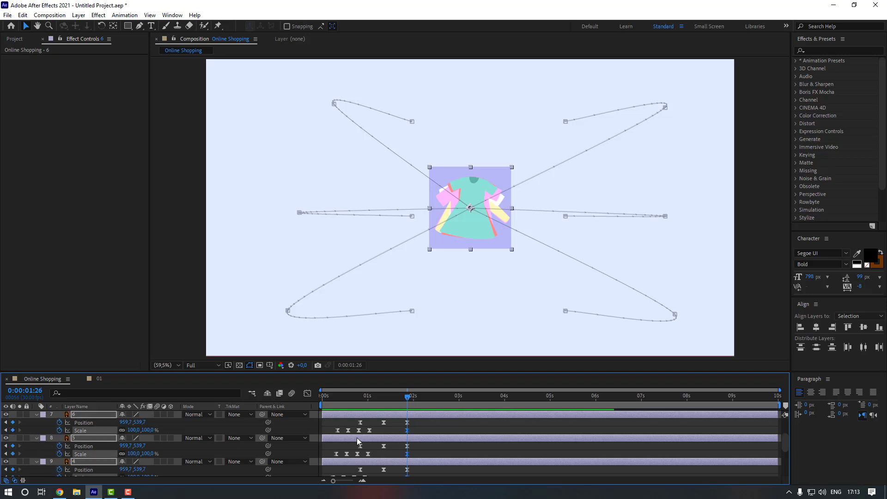
- Set the Scale of all six tile layers to 0% at 0:00:01:29 and preview the animation
key(Page_Down)
key(Page_Down)
key(Page_Down)
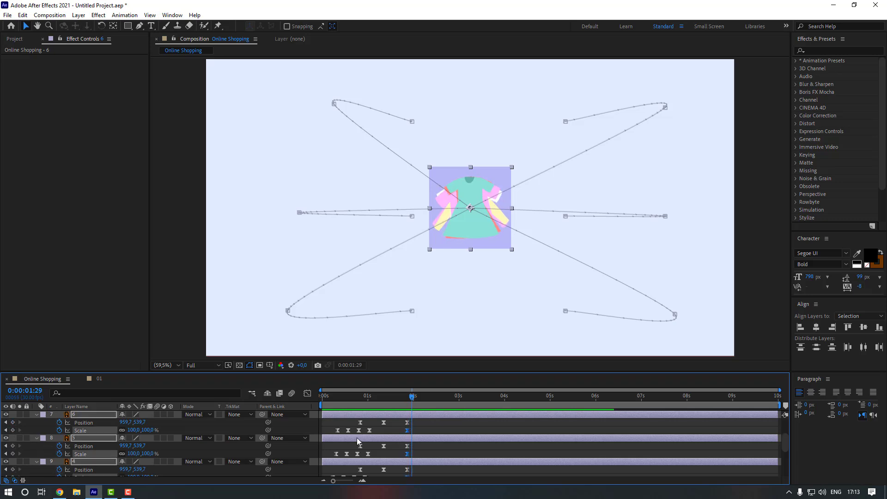
click(147, 430)
text(0)
key(Return)
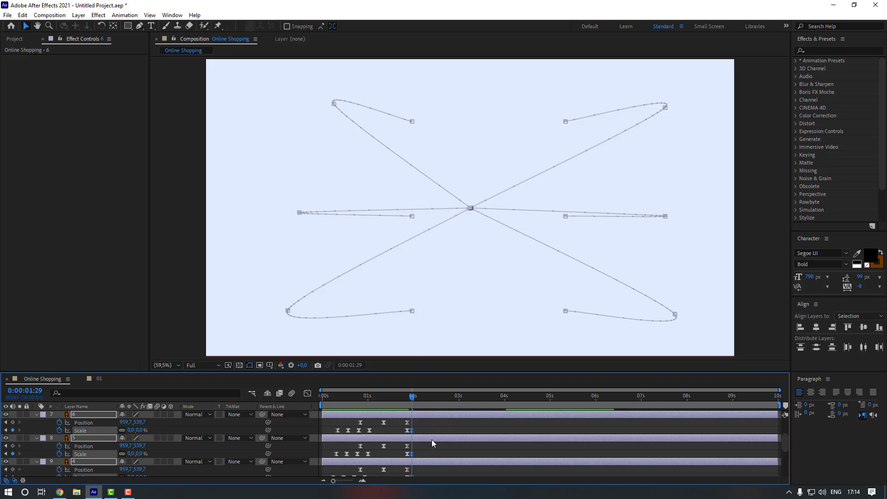
click(432, 431)
drag(405, 399, 351, 399)
key(space)
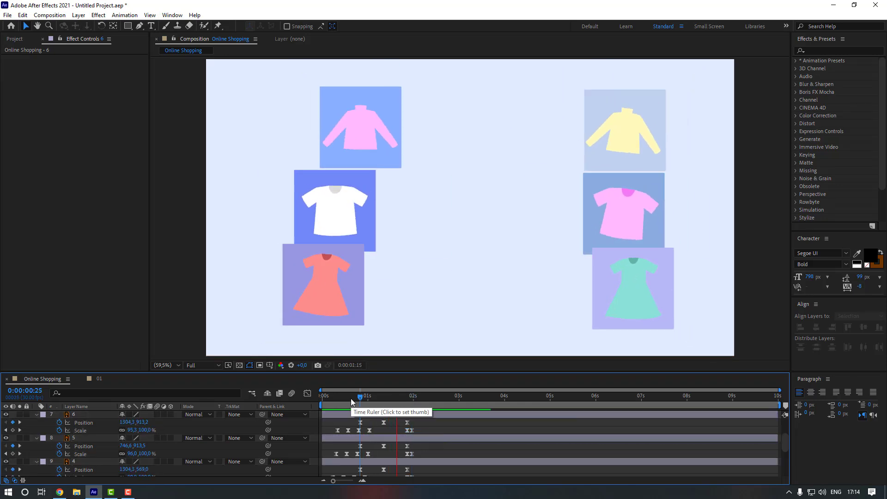
- Shift the last two Scale keyframes of tile layers 5, 4, 3, 2 and 1 earlier to end at 0:00:01:26, and preview
drag(410, 398, 408, 398)
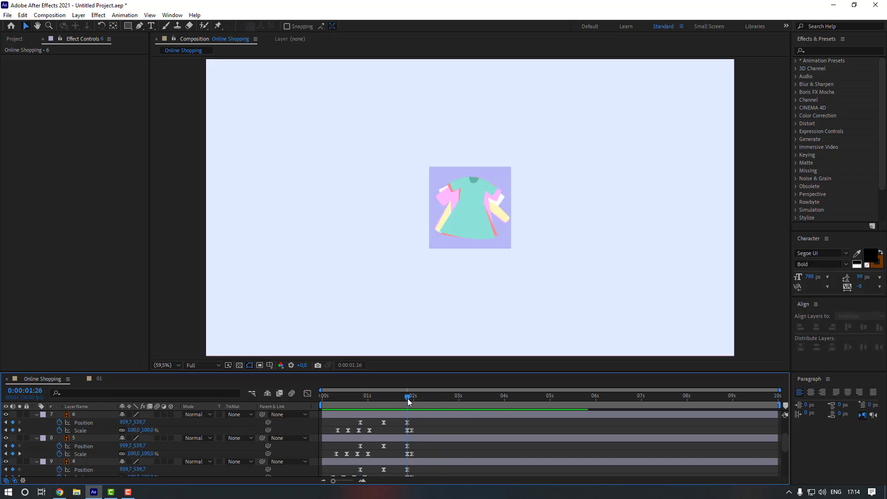
scroll(411, 428, down, 1)
click(407, 431)
drag(407, 431, 408, 434)
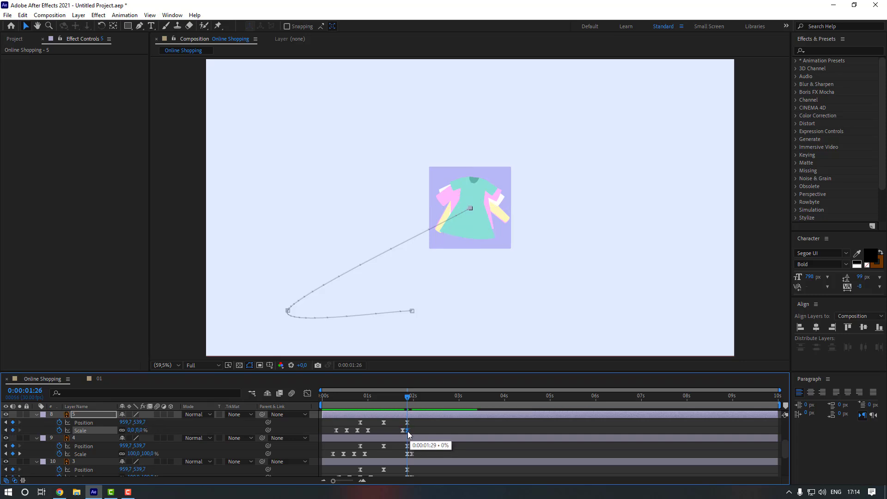
click(407, 454)
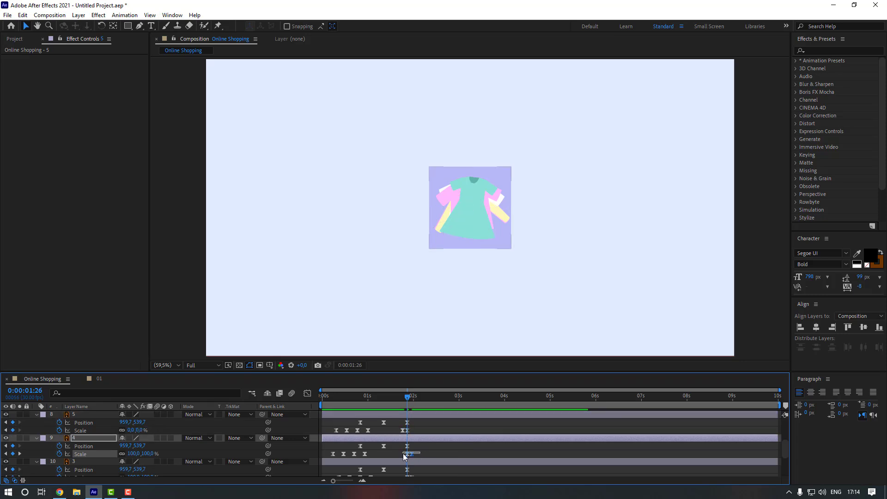
drag(407, 455, 403, 455)
scroll(407, 456, down, 1)
scroll(407, 455, down, 2)
drag(408, 455, 403, 464)
key(space)
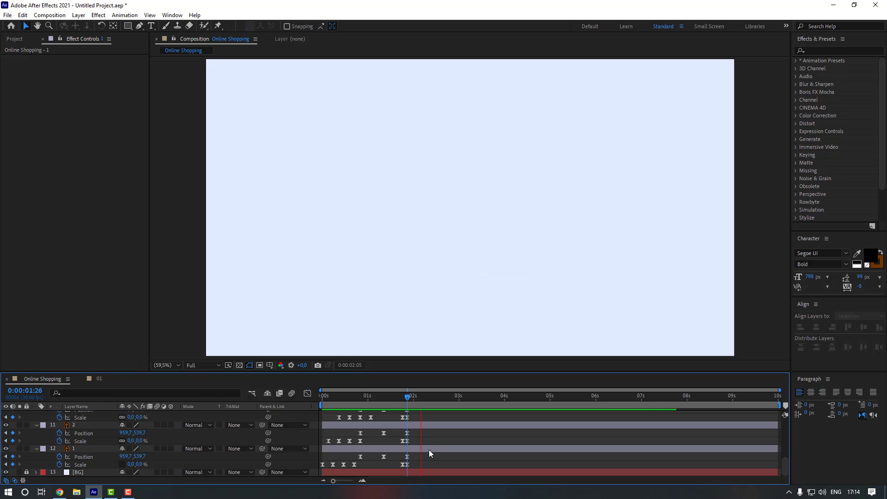
key(space)
- Shift tile layer 6's last two Scale keyframes earlier to match the other tiles, and preview the result
scroll(429, 450, up, 4)
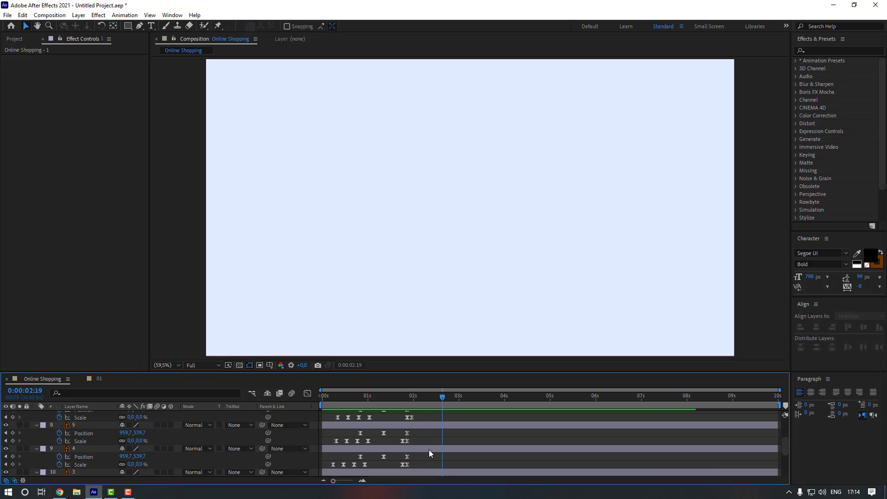
drag(422, 439, 403, 442)
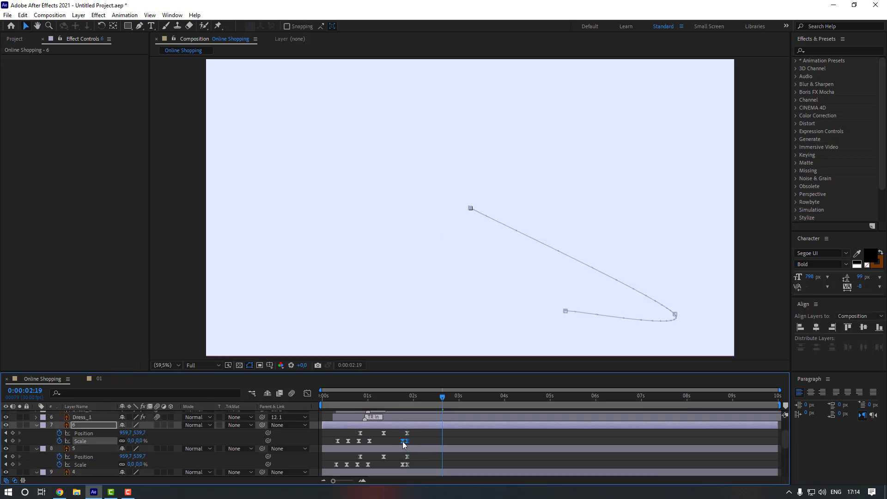
click(419, 438)
key(space)
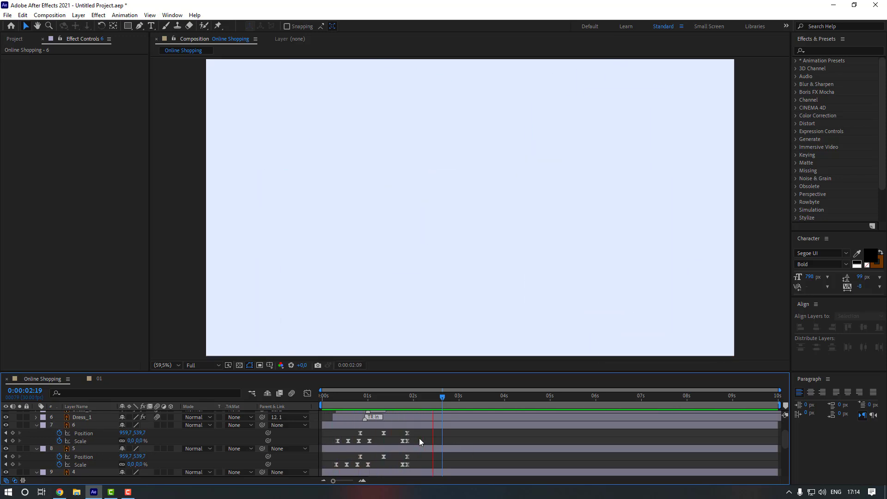
key(space)
- Go to 0:00:01:26 and collapse the properties of the six tile layers
click(406, 396)
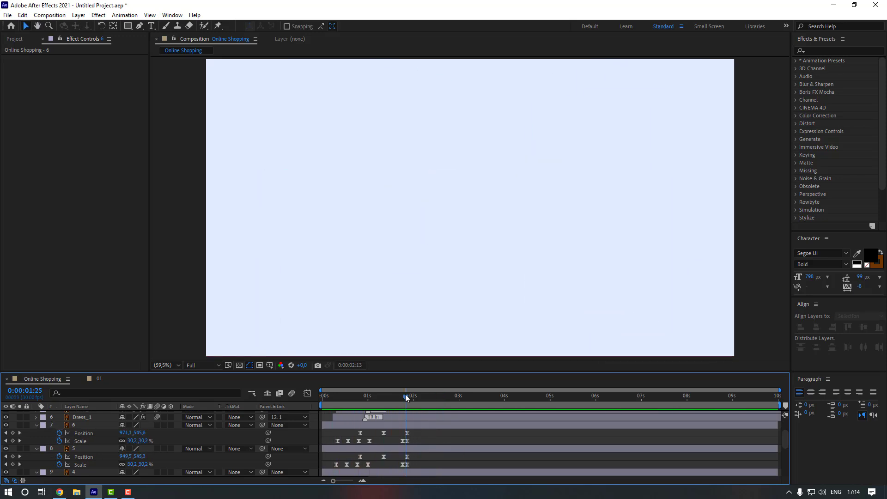
click(36, 425)
click(36, 434)
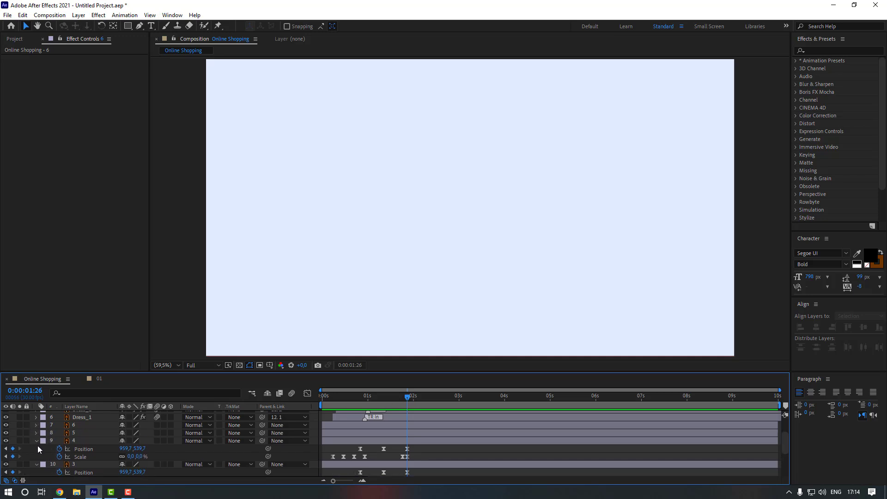
click(37, 441)
click(36, 449)
click(37, 457)
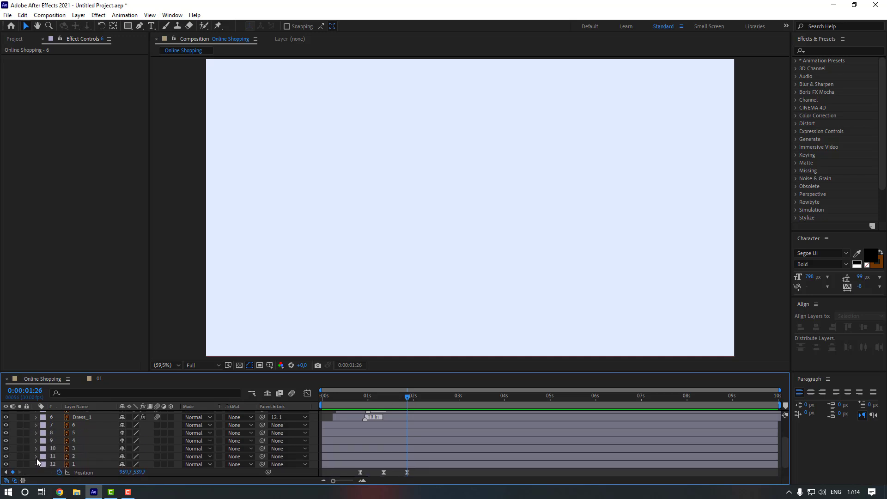
click(36, 462)
- Cut the Coin, Card, Pay and Button layers from composition 02 and paste them above Dress_6 in Online Shopping
click(15, 39)
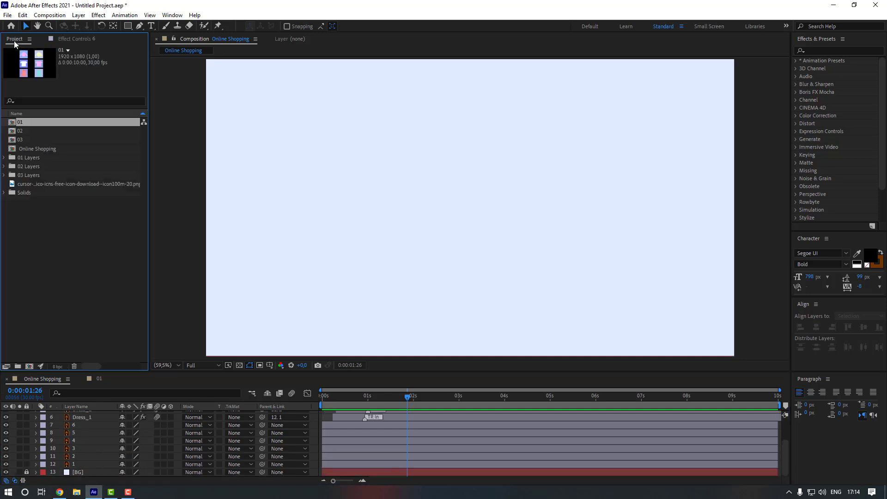
click(48, 217)
double_click(23, 129)
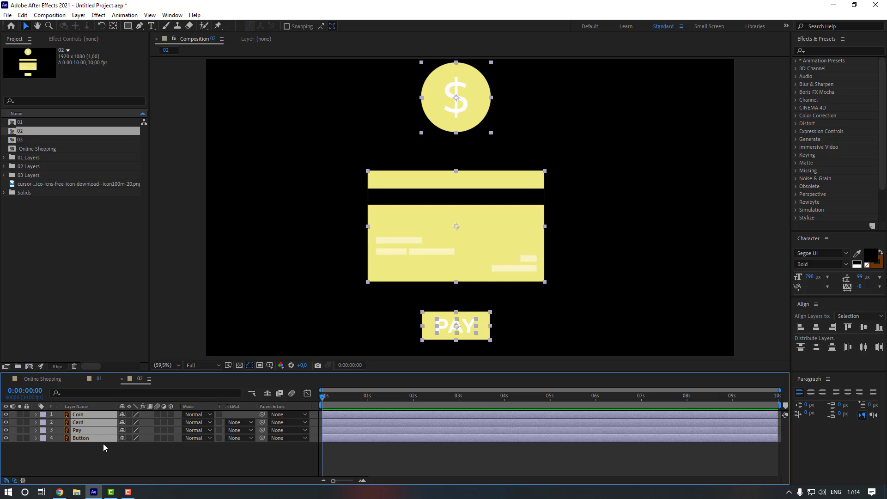
key(ctrl+x)
click(43, 378)
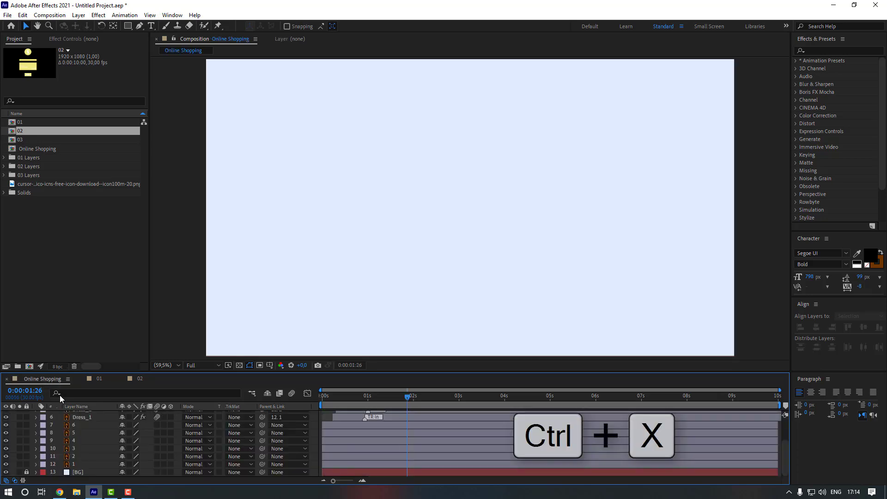
scroll(91, 420, up, 3)
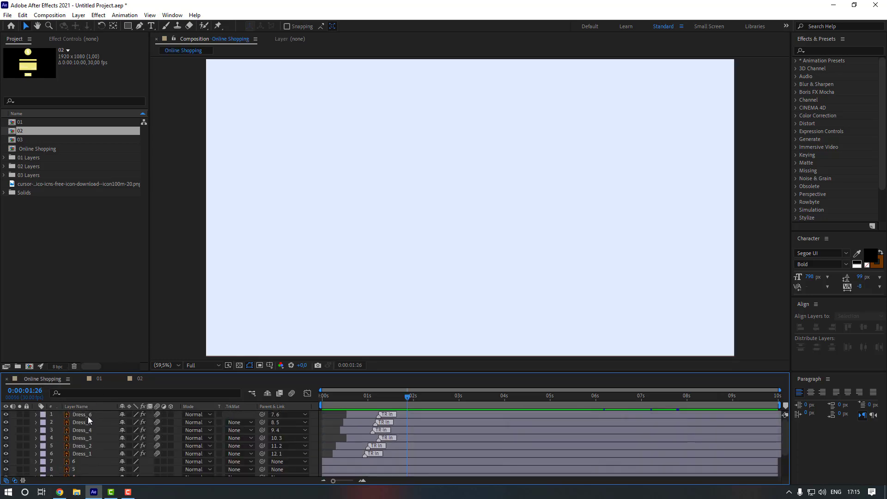
click(83, 415)
key(ctrl+v)
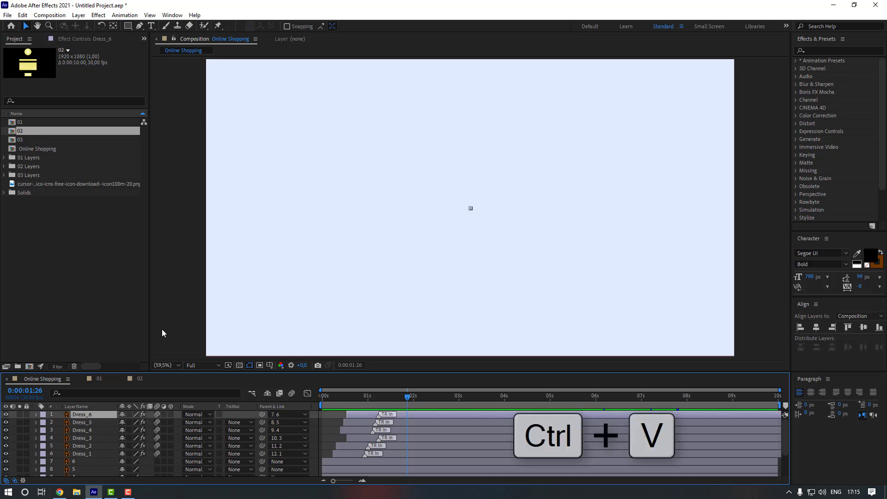
click(171, 298)
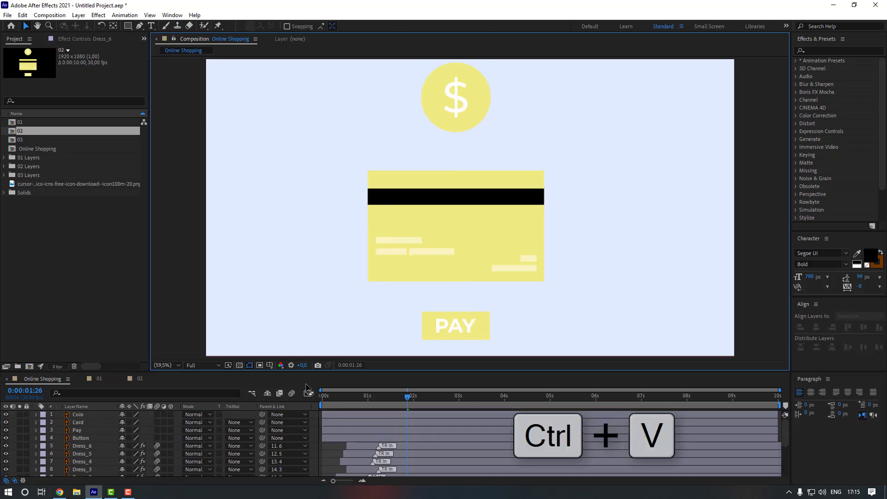
- Center the Card layer horizontally and vertically in the composition
click(383, 435)
click(377, 430)
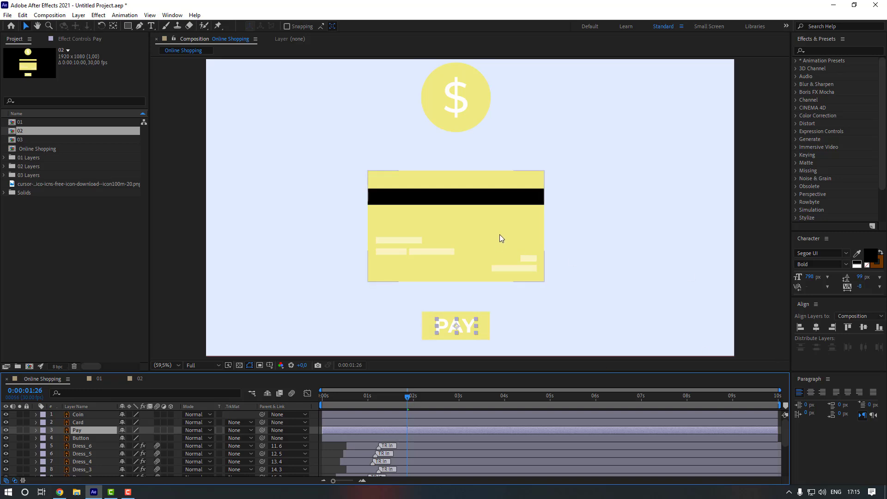
click(88, 424)
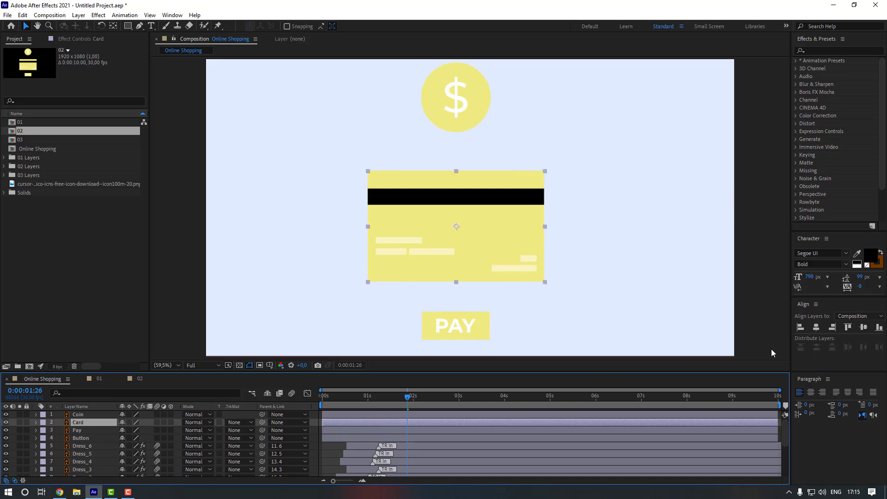
click(817, 327)
click(864, 328)
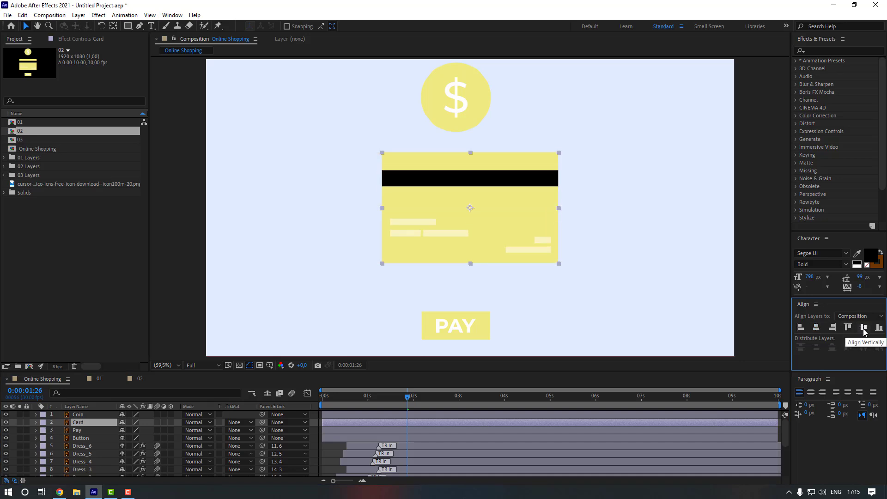
- Apply Animation Composer's Overshoot Scale From Anchor Point preset to the Card layer as an In transition
mouse_move(402, 400)
mouse_down()
mouse_move(372, 400)
mouse_move(406, 403)
mouse_up()
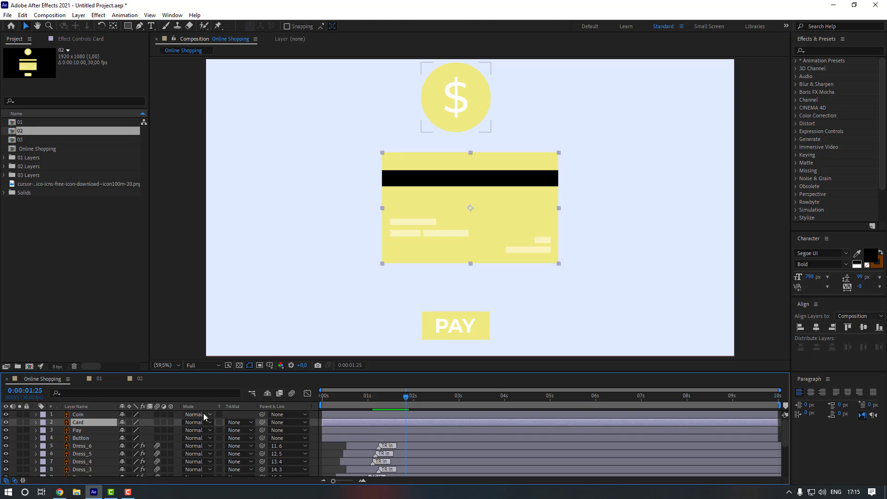
click(172, 15)
click(227, 62)
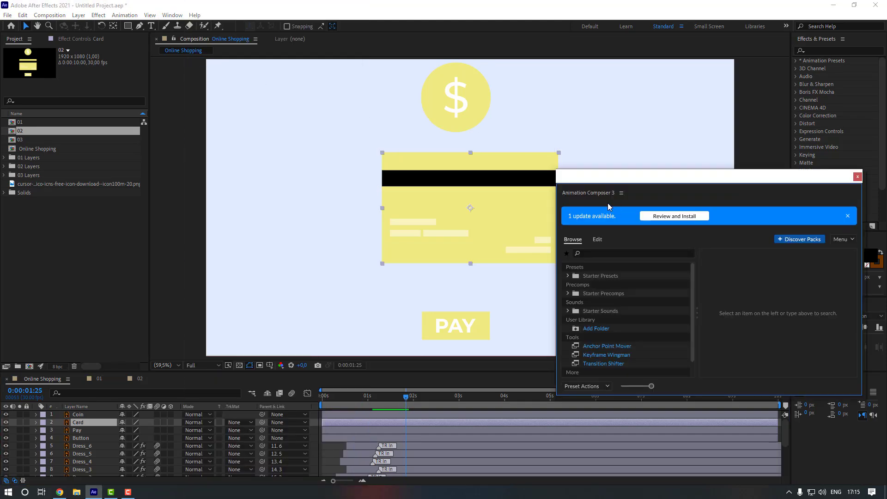
click(568, 276)
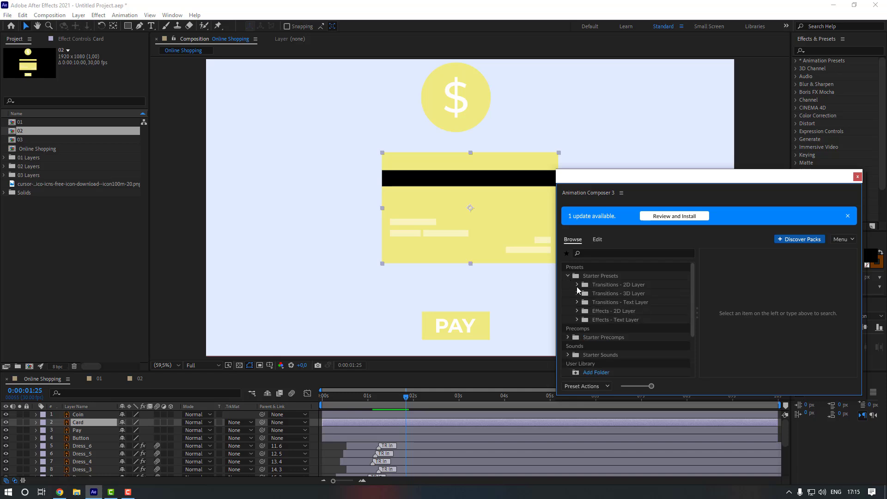
click(577, 285)
click(620, 363)
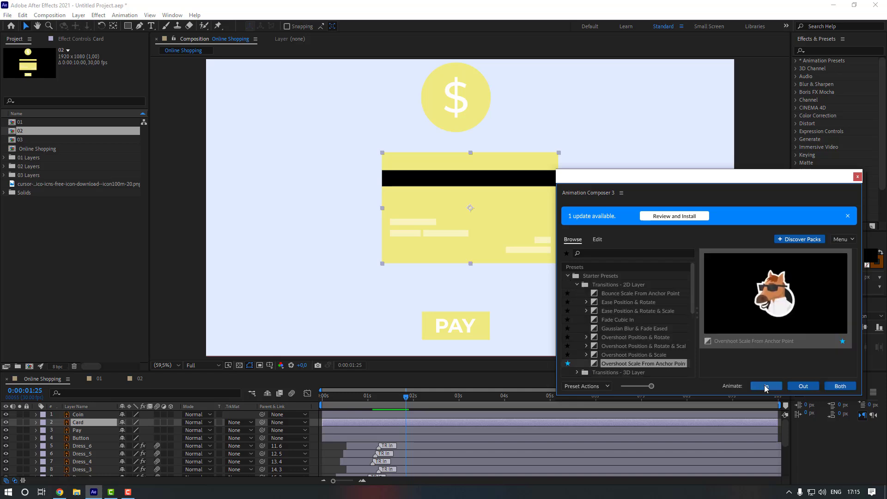
click(765, 387)
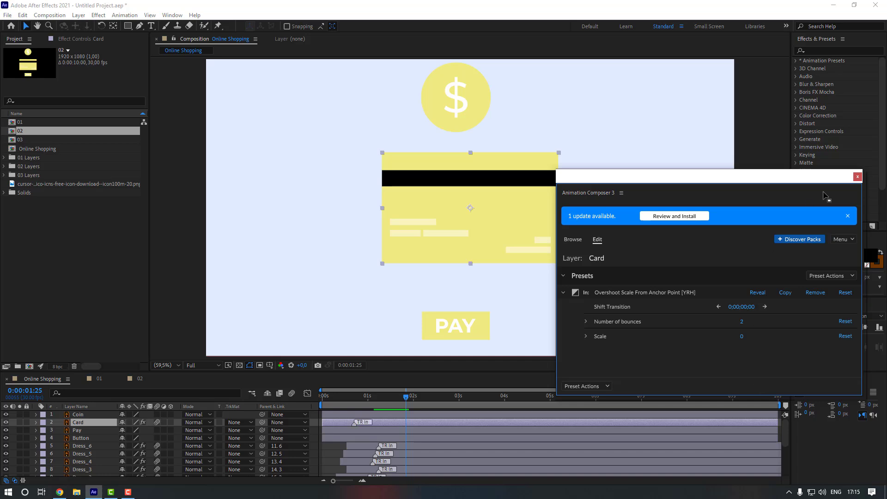
click(857, 177)
- Shift the Card layer to start at 0:00:01:25 and preview its entrance from 0:00:01:05
drag(348, 419, 417, 426)
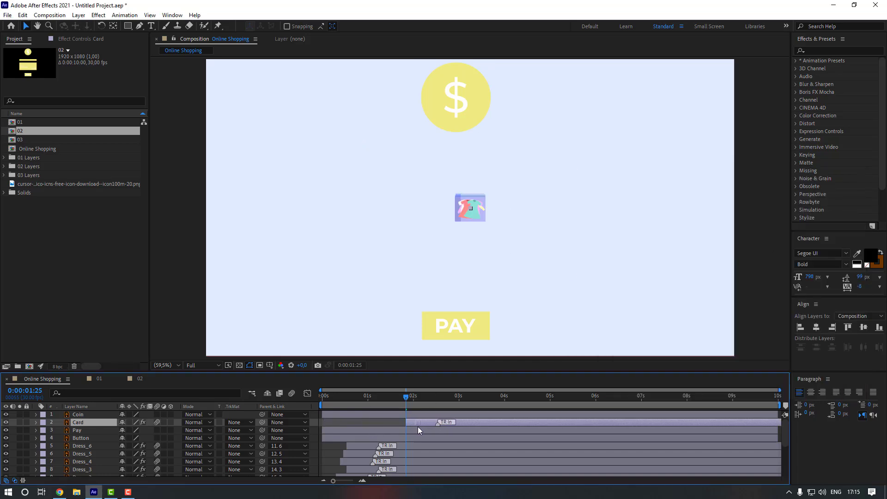
click(386, 422)
click(375, 396)
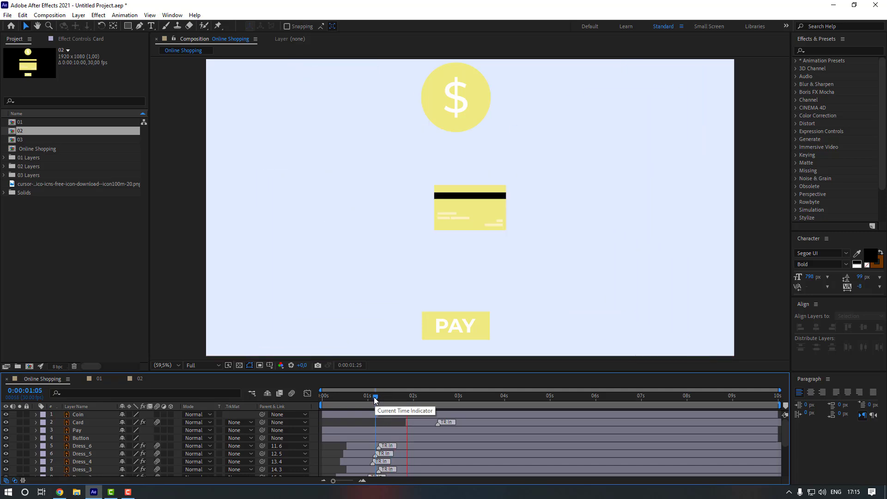
- Preview the card's entrance from 0:00:00:28, and scale the Card layer down to 67%
mouse_move(373, 398)
mouse_down()
mouse_move(389, 396)
mouse_move(364, 397)
mouse_up()
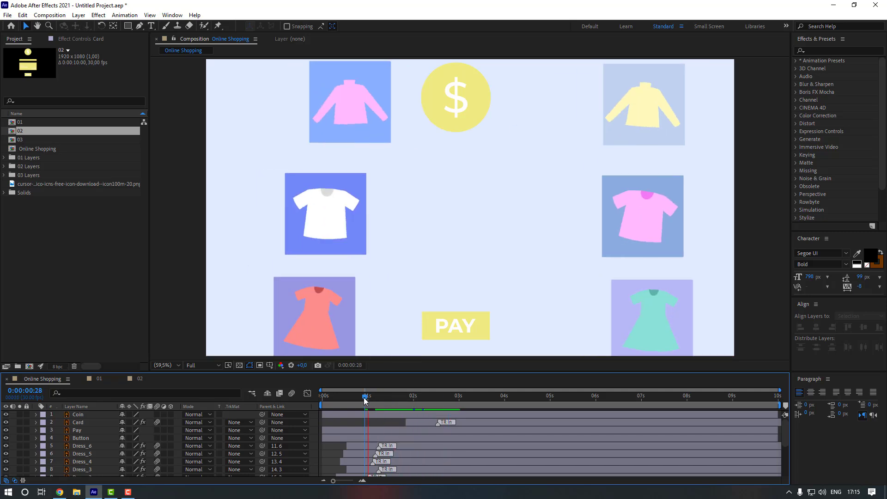
key(space)
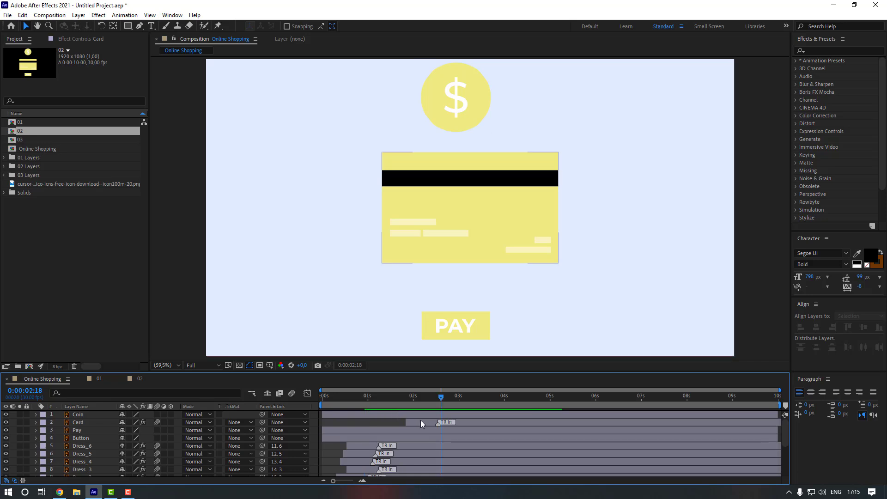
click(421, 422)
key(s)
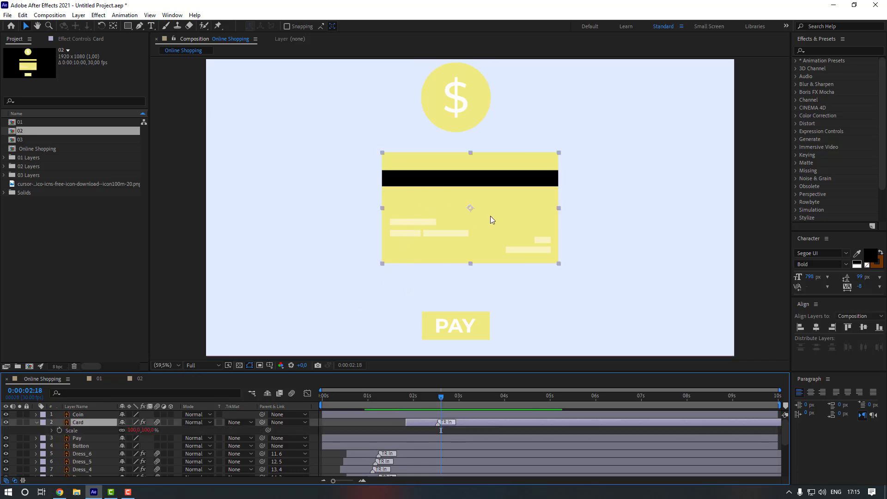
drag(140, 429, 124, 430)
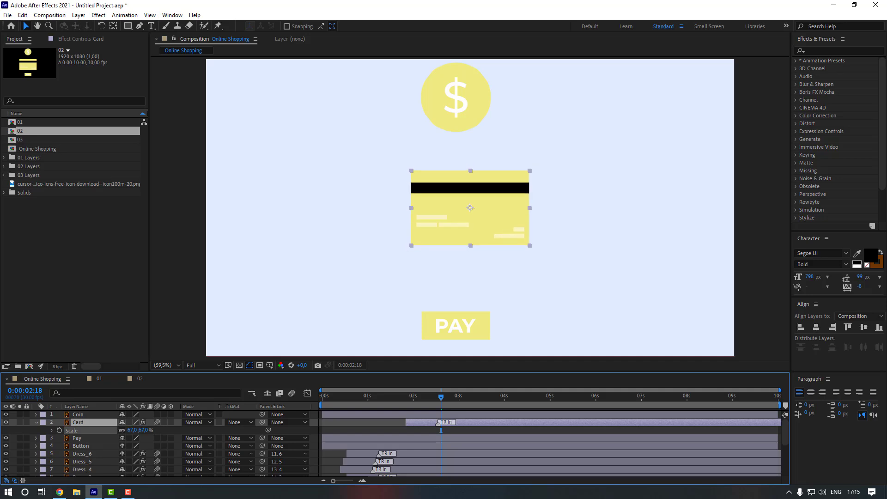
click(375, 430)
- Parent the Pay layer to the Button layer
mouse_move(407, 397)
mouse_down()
mouse_move(376, 398)
mouse_move(413, 400)
mouse_up()
drag(406, 398, 419, 398)
click(90, 445)
click(90, 438)
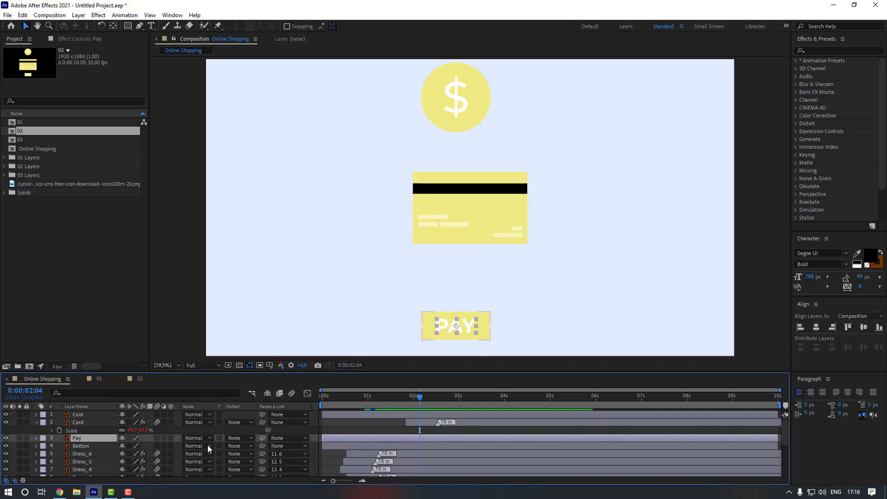
drag(262, 438, 92, 447)
- Center the Button layer horizontally in the composition
click(92, 447)
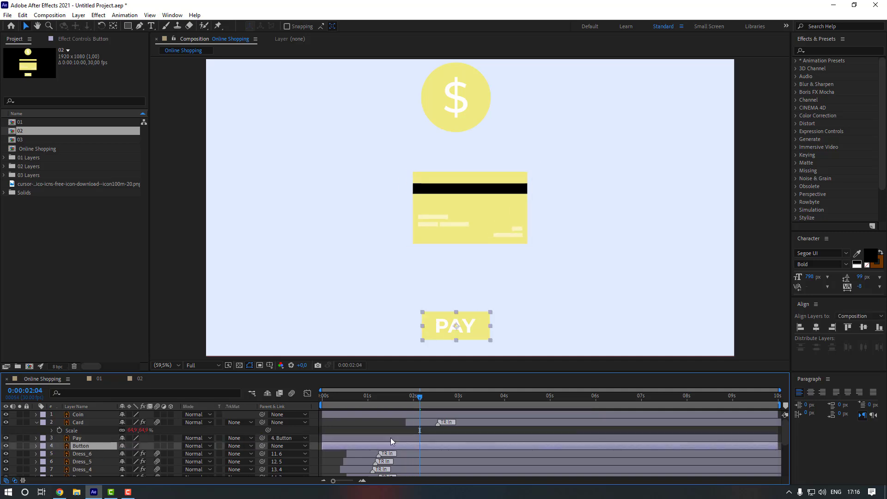
click(816, 328)
click(474, 434)
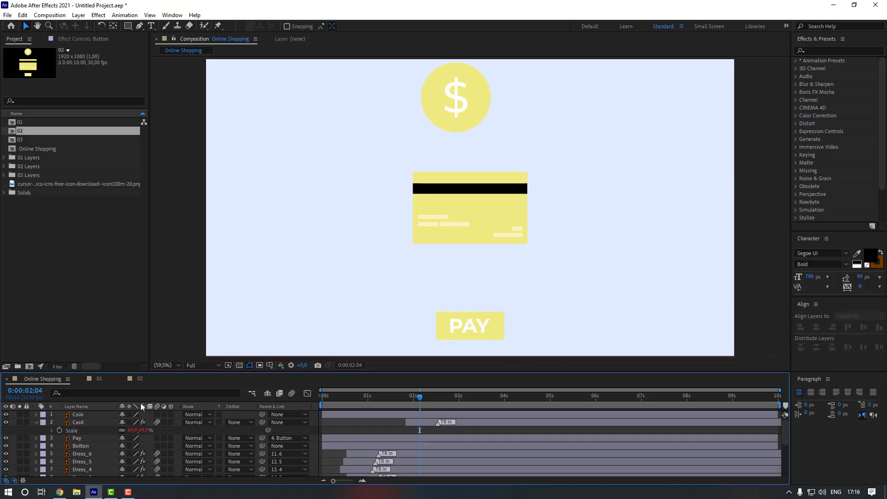
- Scale the Coin layer down to 29% and collapse its properties
click(88, 414)
key(s)
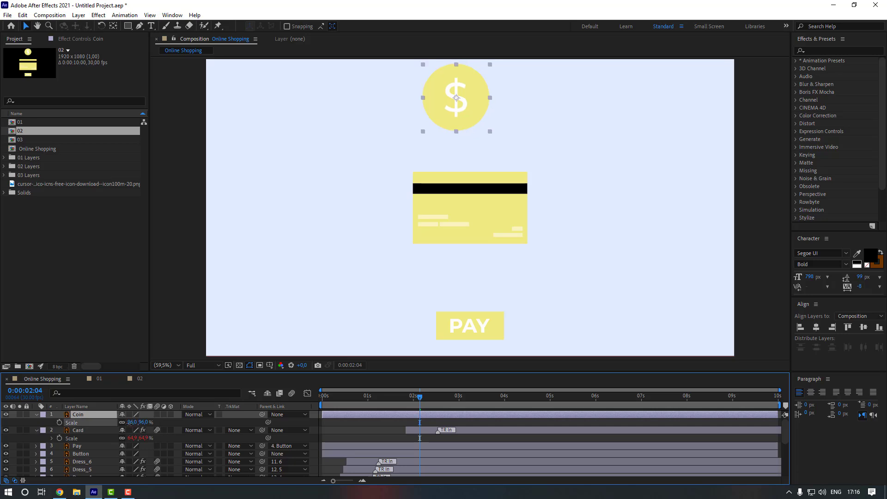
drag(131, 425, 102, 424)
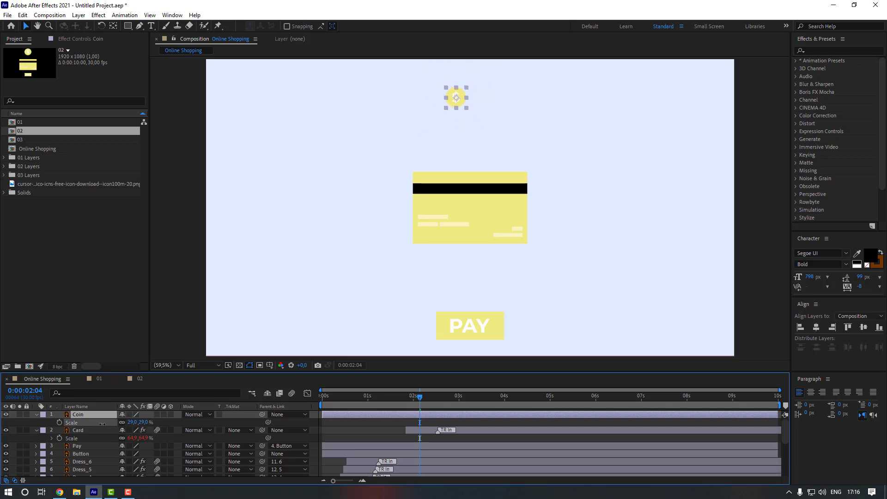
click(35, 415)
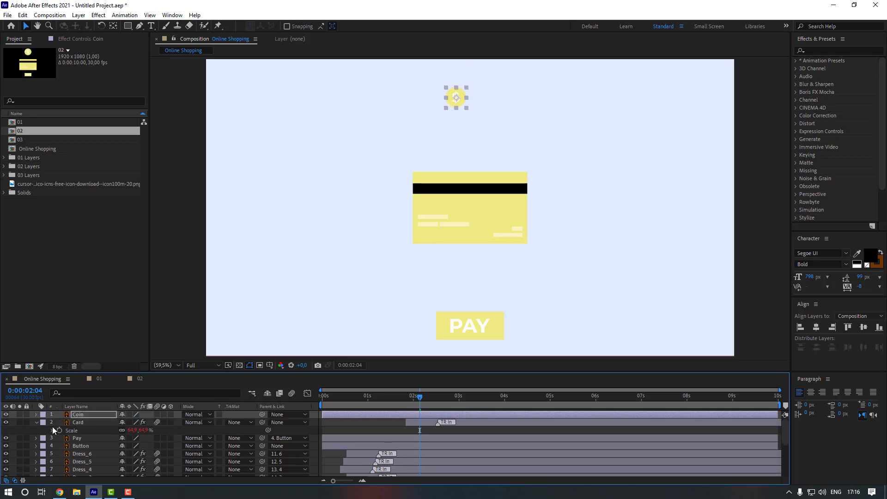
- Shift the Pay and Button layers together to start a few frames after the Card layer's start at 0:00:01:25
drag(413, 404, 405, 400)
click(378, 439)
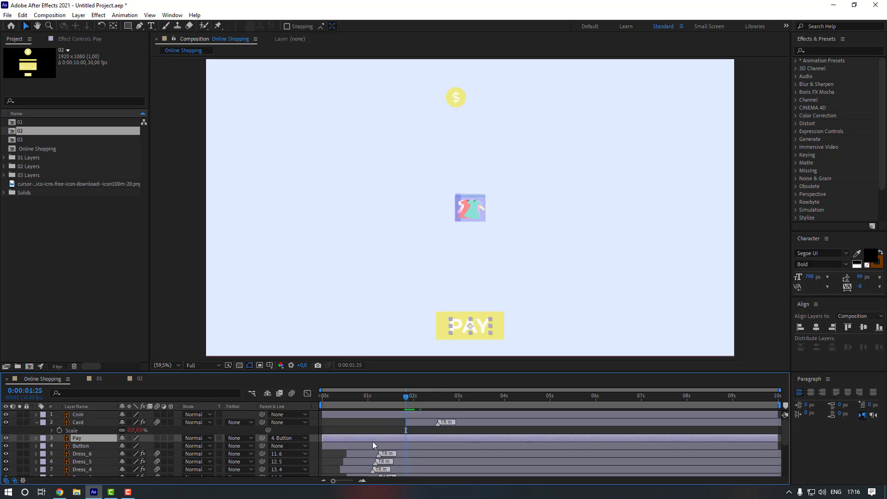
shift+click(364, 445)
drag(365, 445, 441, 442)
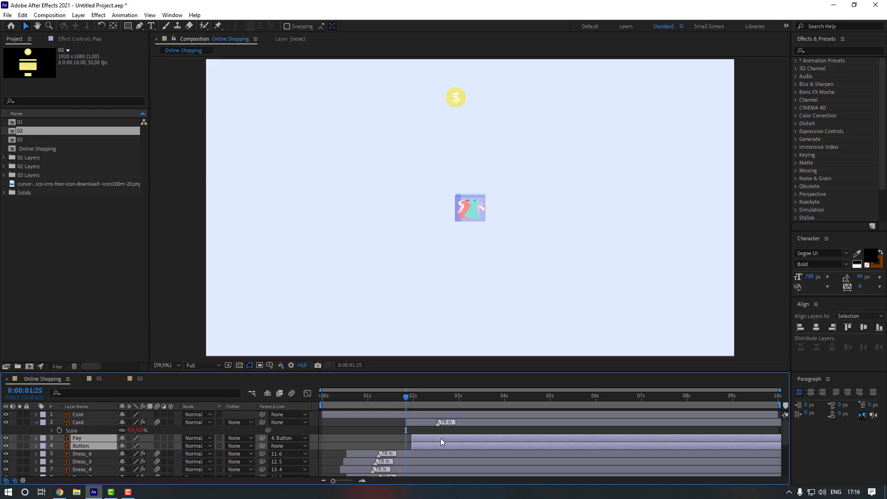
- Apply Animation Composer's Overshoot Scale From Anchor Point preset to the Pay and Button layers as an In transition
click(173, 15)
click(203, 59)
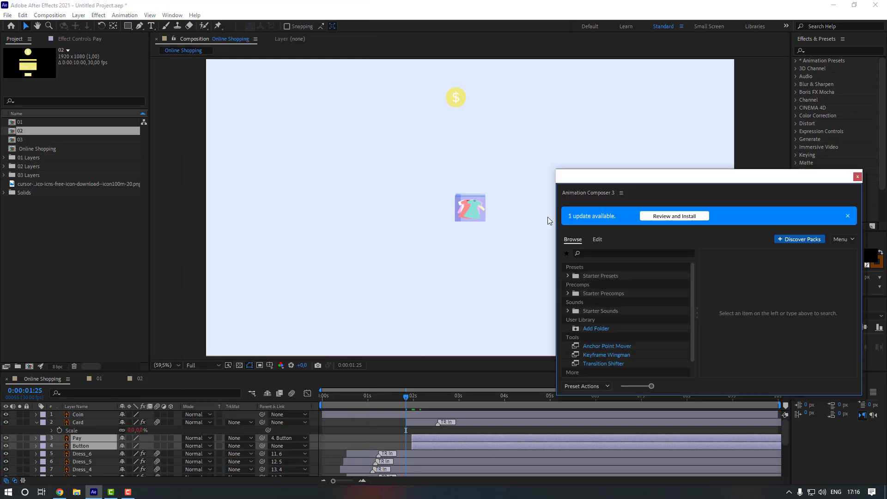
click(569, 276)
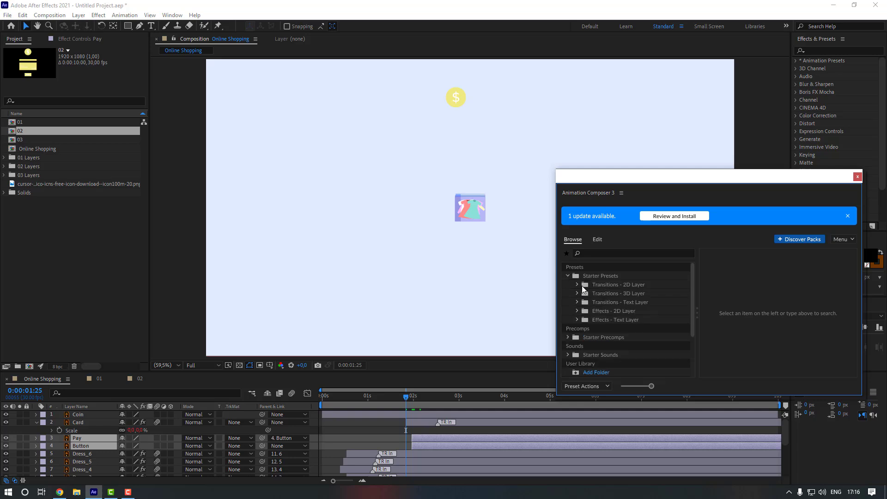
click(578, 284)
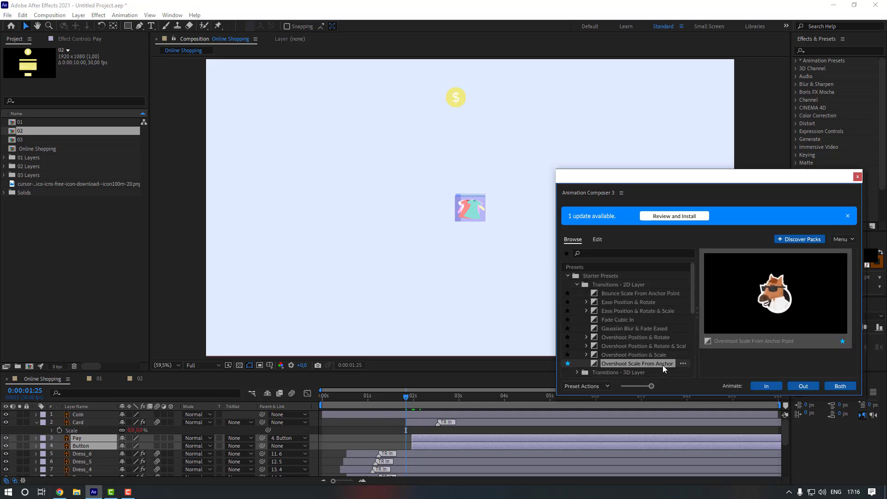
click(774, 389)
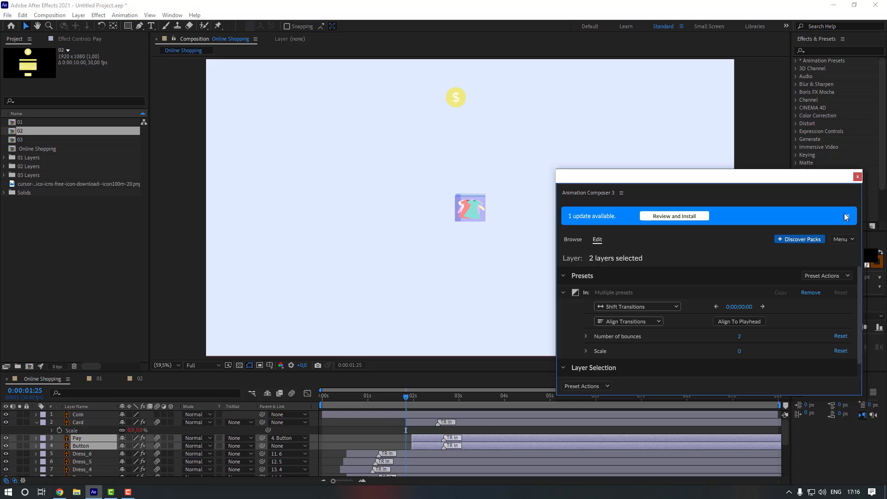
click(858, 177)
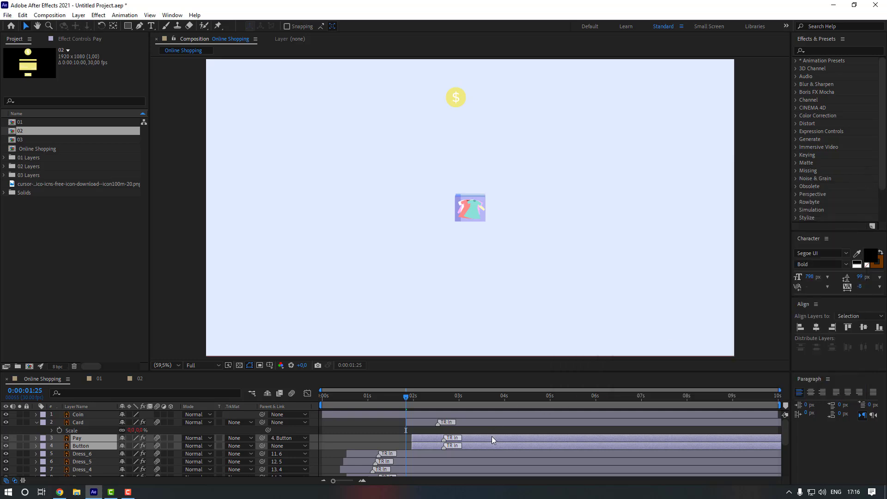
- Delay the Pay and Button layers by a few more frames and preview the result
drag(492, 437, 496, 436)
click(462, 430)
drag(405, 399, 439, 404)
key(space)
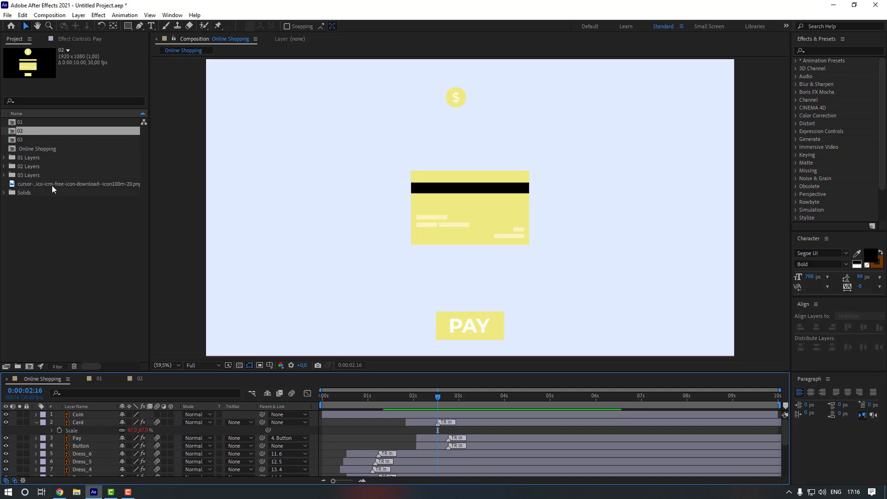
- Add the cursor PNG to the composition above the Coin layer and scale it down to a small pointer
drag(40, 183, 83, 412)
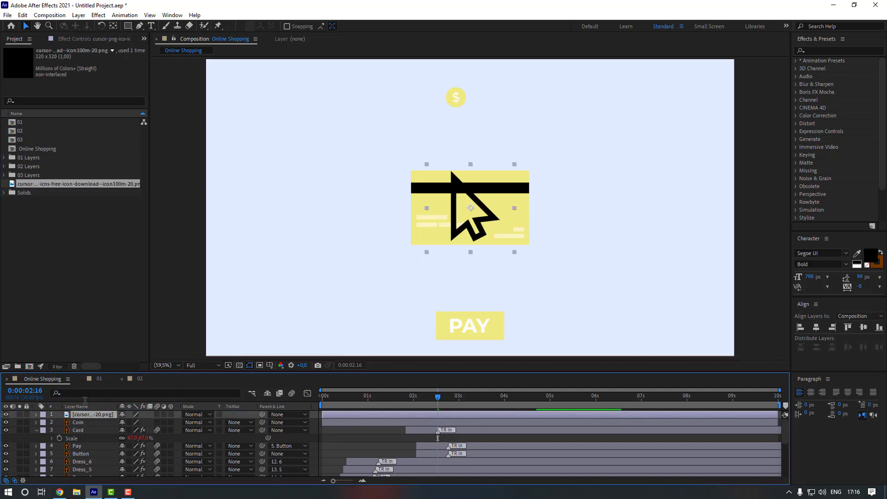
key(s)
mouse_move(132, 422)
mouse_down()
mouse_move(106, 424)
mouse_move(120, 422)
mouse_up()
- Rotate the cursor image to -22° and place it to the right of the PAY button
key(r)
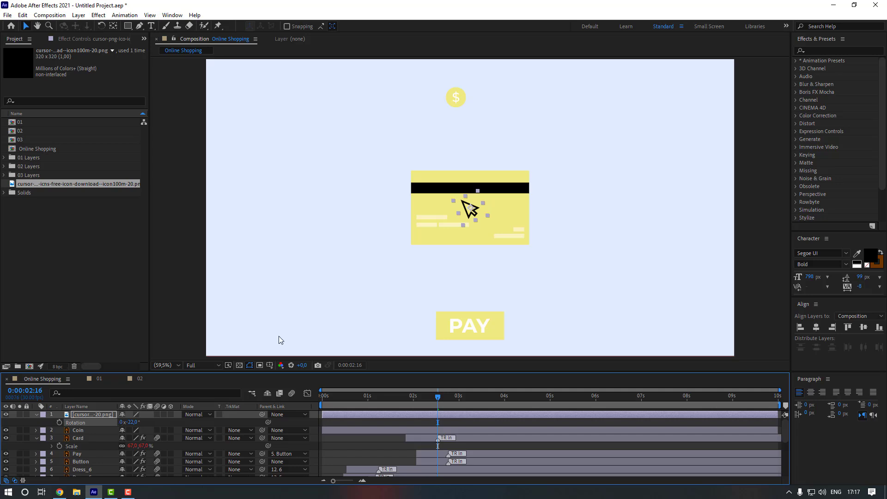
drag(547, 250, 537, 243)
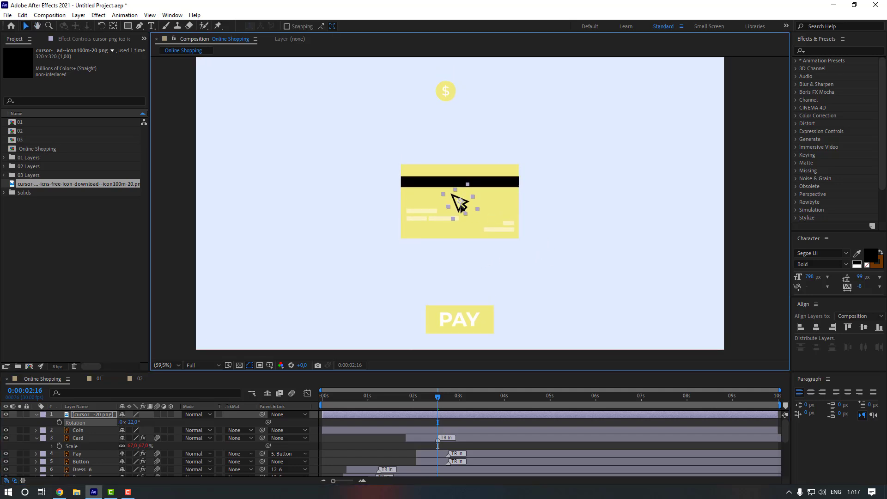
drag(460, 203, 549, 321)
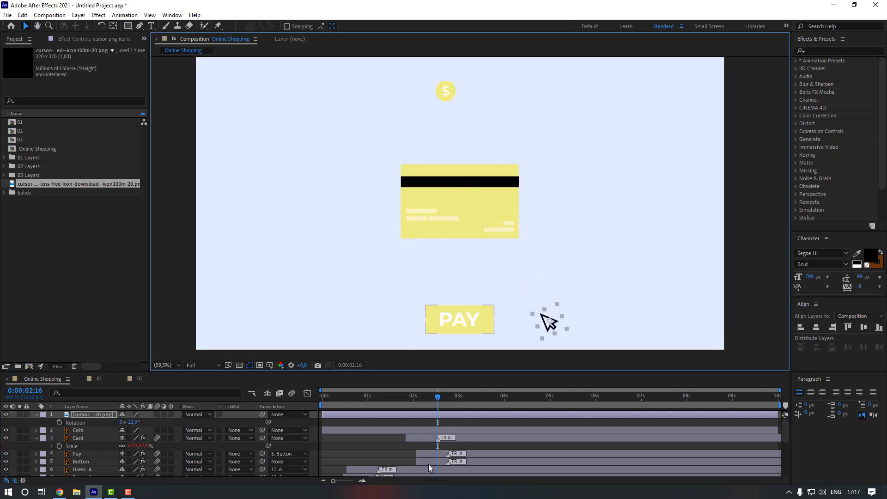
- Move the Button layer up 100 px, closer to the card
click(429, 463)
key(shift+Up)
key(shift+Up)
key(shift+Up)
key(shift+Up)
key(shift+Up)
key(shift+Up)
key(shift+Up)
key(shift+Up)
key(shift+Up)
key(shift+Up)
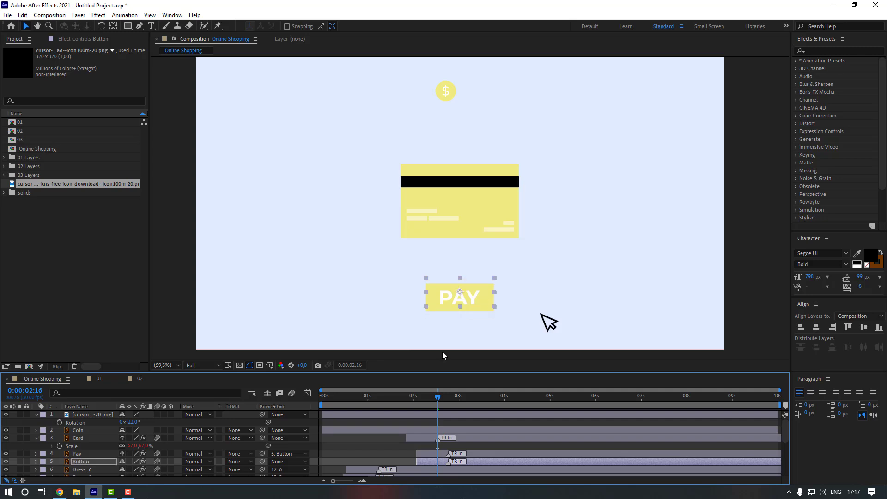
- Scale the Button layer down to 65%
key(s)
scroll(139, 470, down, 2)
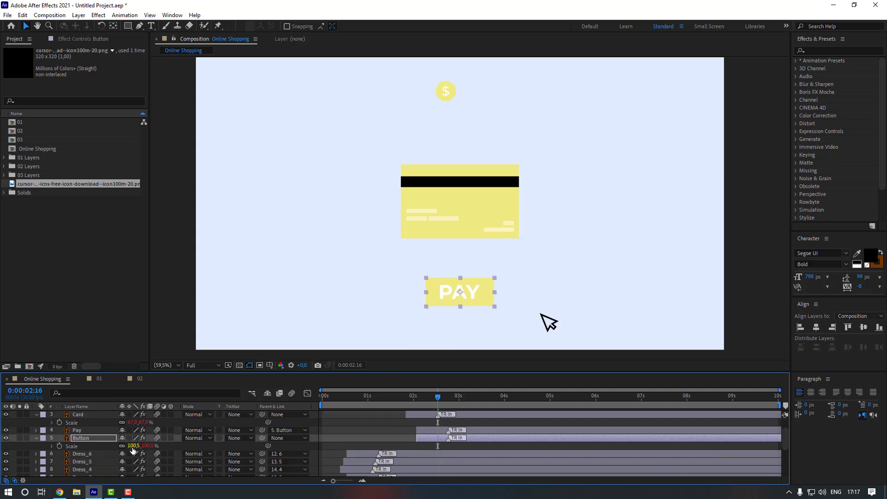
drag(133, 447, 116, 446)
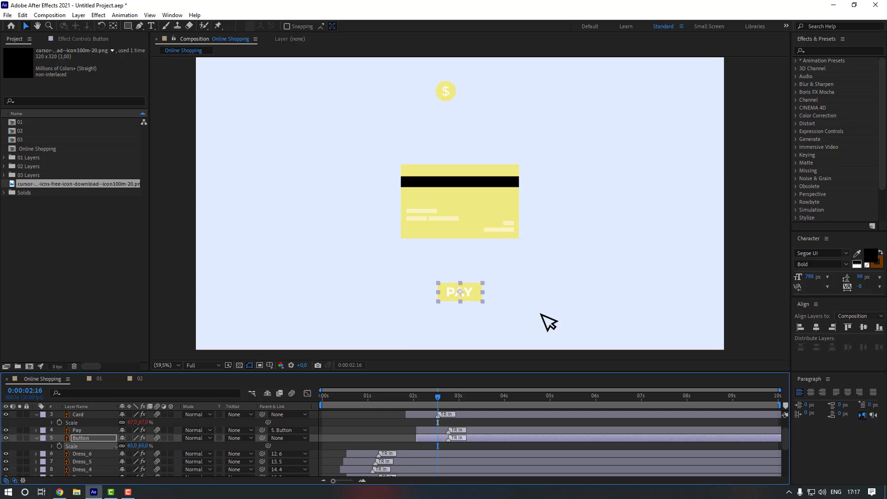
click(307, 297)
- Add a position keyframe for the cursor at 0:00:02:16 and move it outside the frame beyond the lower-right area
click(549, 322)
key(r)
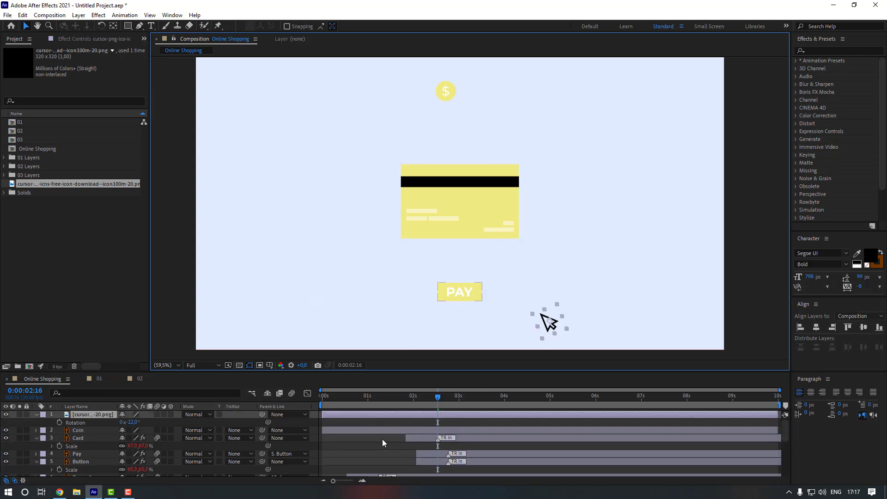
key(p)
click(59, 422)
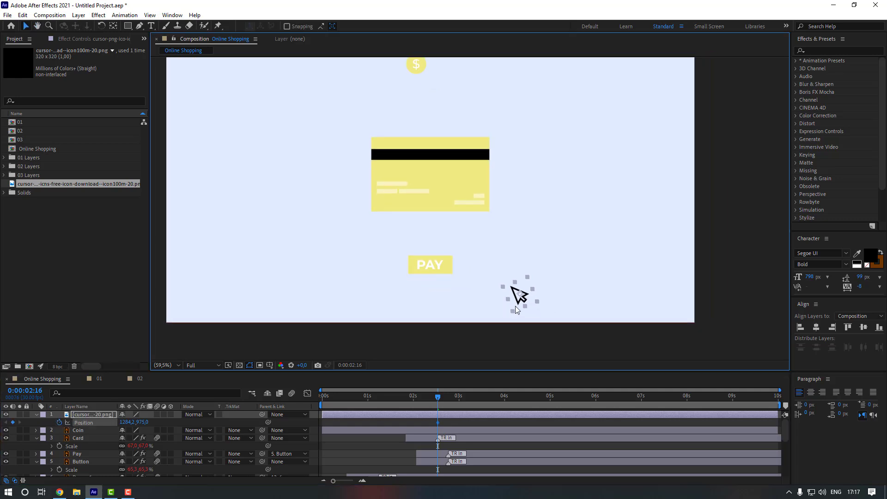
drag(520, 295, 581, 340)
- Preview the animation from 0:00:01:21 and shift the cursor's position keyframe to 0:00:02:12
drag(431, 398, 399, 398)
key(space)
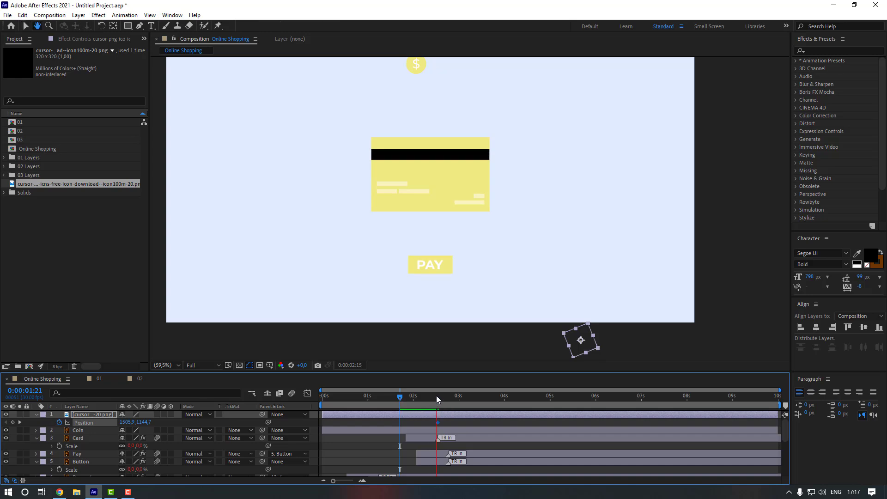
key(space)
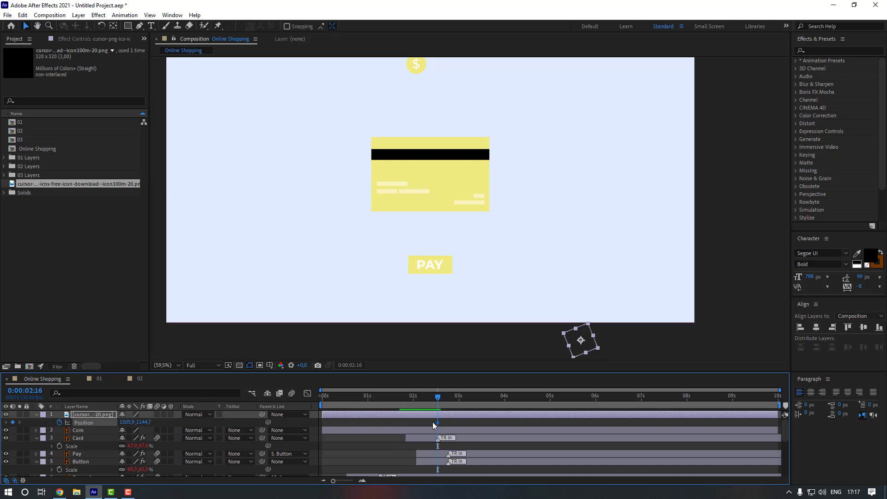
drag(437, 423, 431, 423)
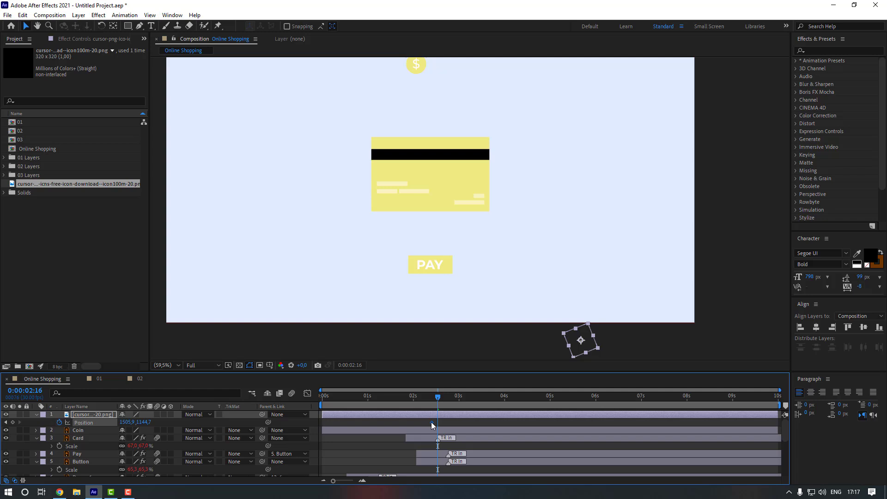
- Animate the cursor along an arc onto the PAY button's right edge with position keyframes at 0:00:02:22 and 0:00:03:02
click(432, 395)
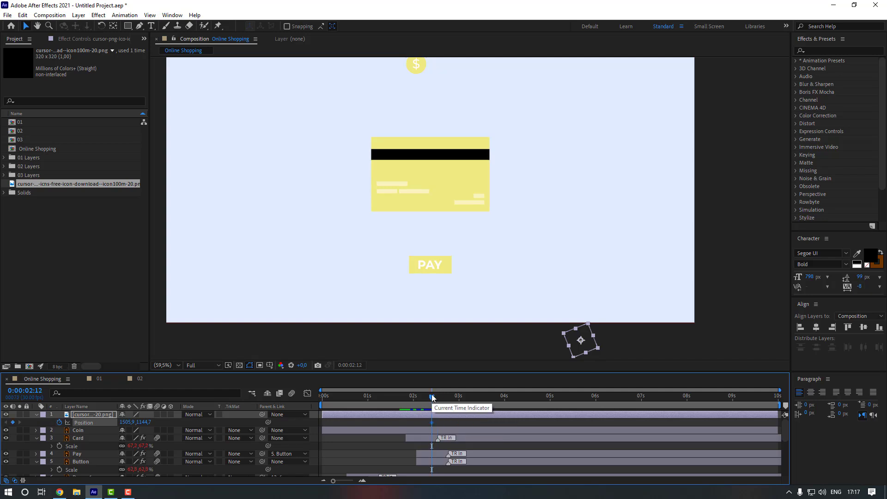
drag(434, 395, 447, 395)
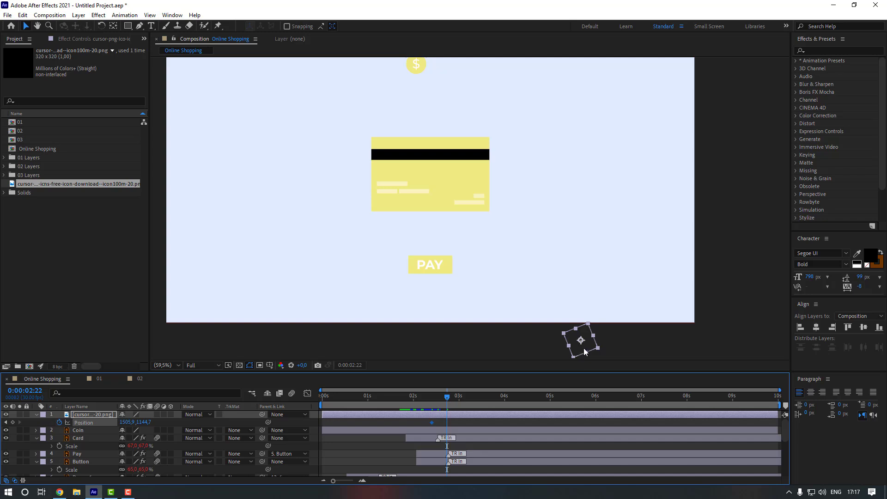
drag(584, 351, 453, 276)
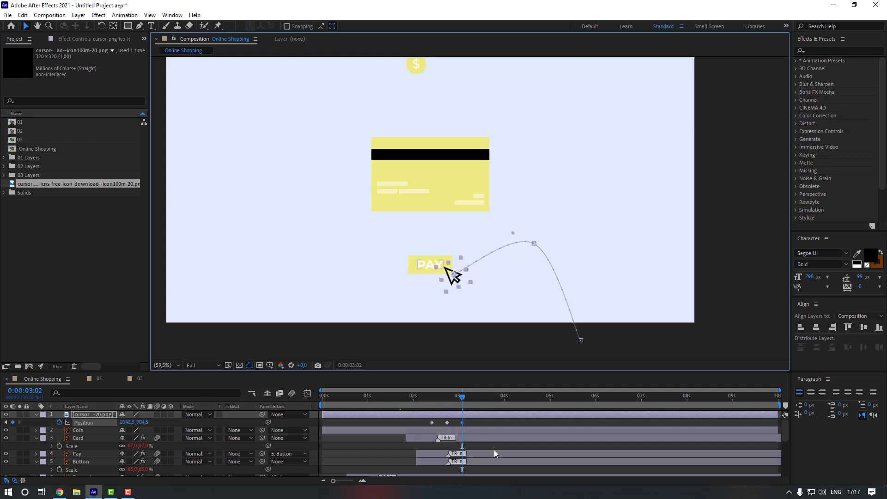
- Apply Easy Ease to all three of the cursor's position keyframes
drag(468, 424, 417, 426)
right_click(462, 423)
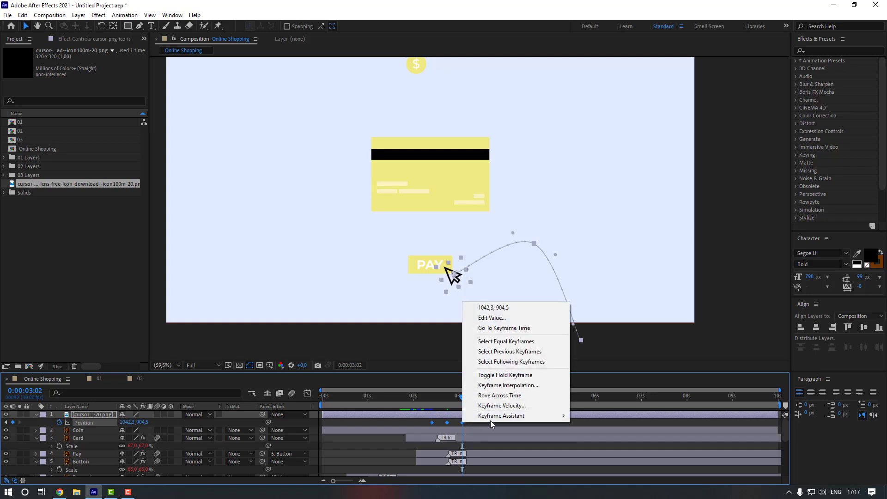
mouse_move(508, 416)
click(596, 354)
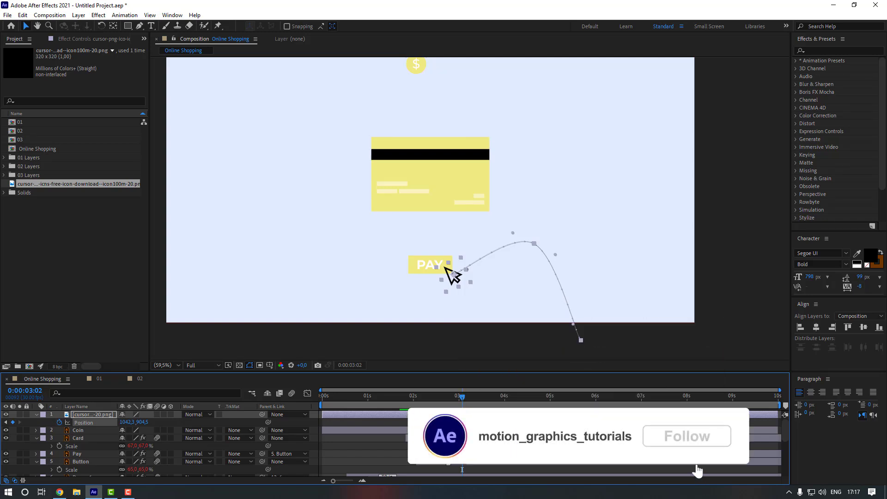
- Keyframe the cursor's rotation at -22° at 0:00:02:12, -46° at 0:00:02:22 and -15° at 0:00:03:02
click(432, 397)
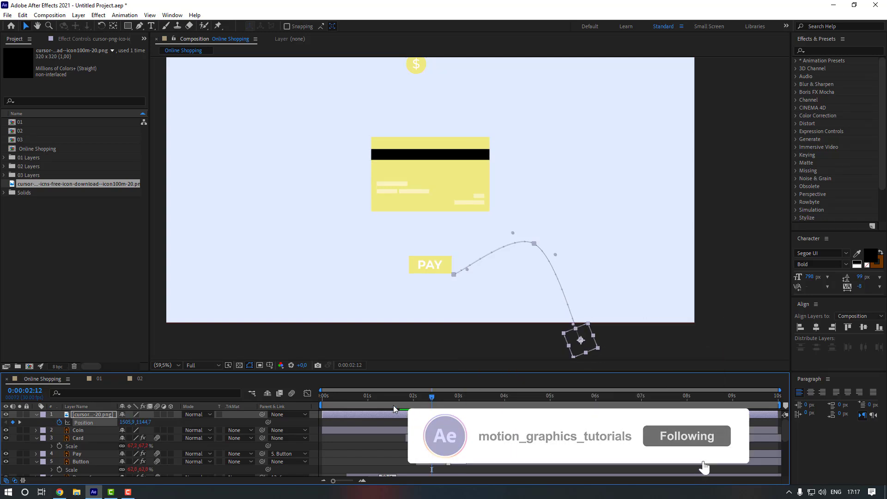
key(shift+r)
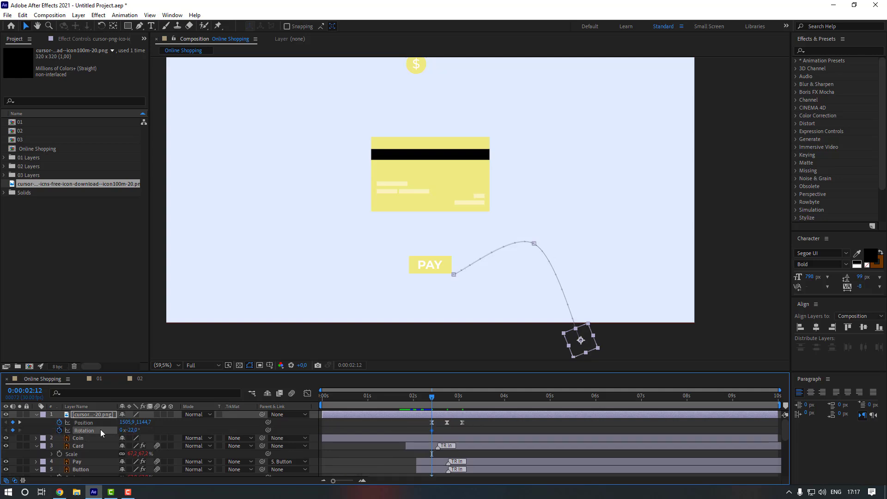
click(447, 396)
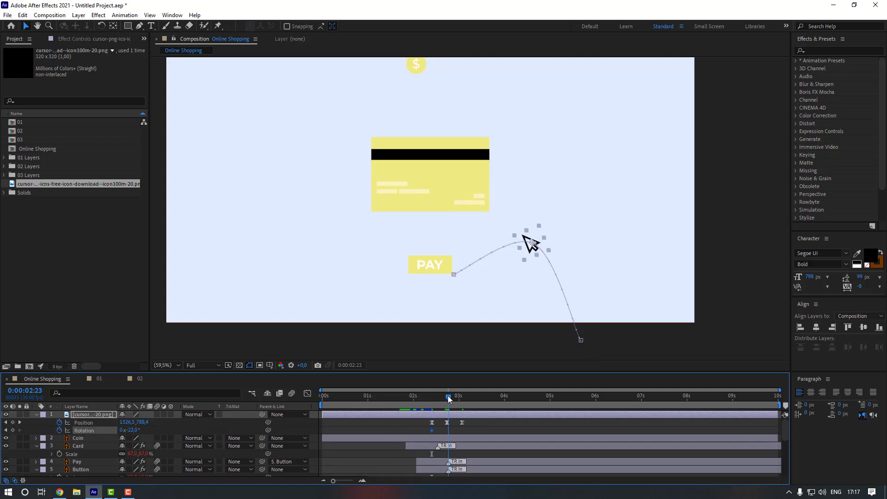
drag(448, 399, 447, 399)
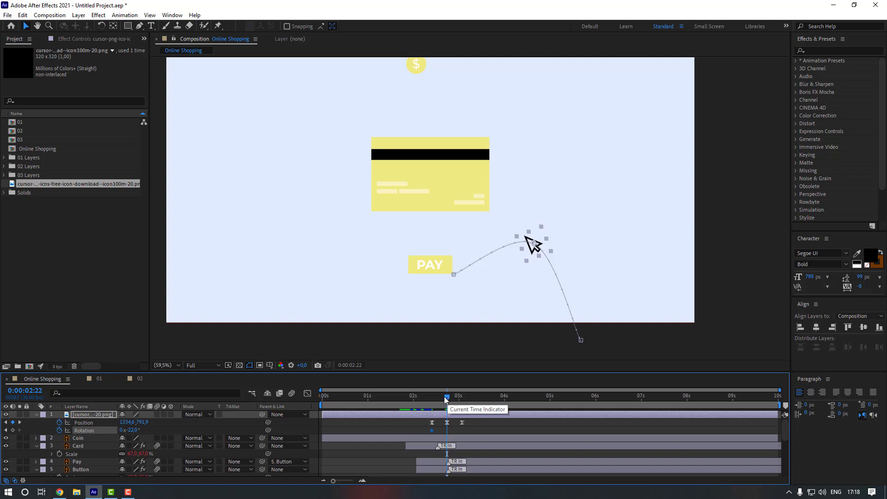
drag(131, 430, 121, 430)
click(459, 397)
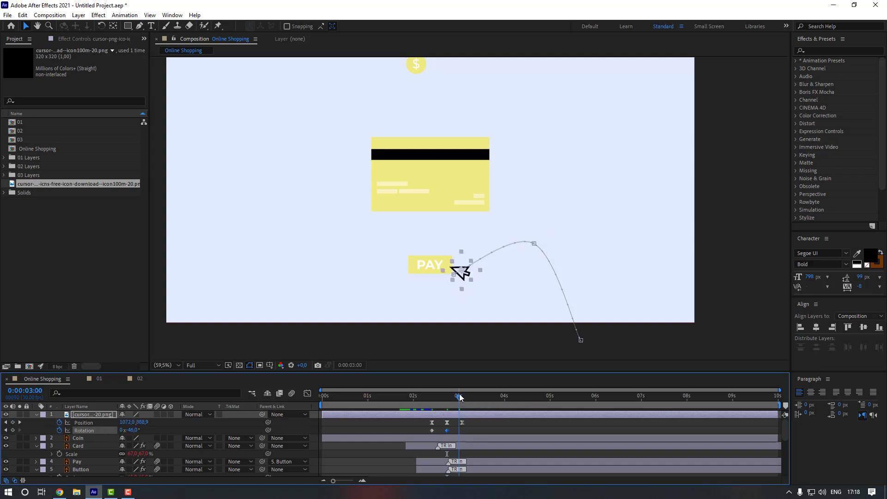
drag(457, 397, 462, 398)
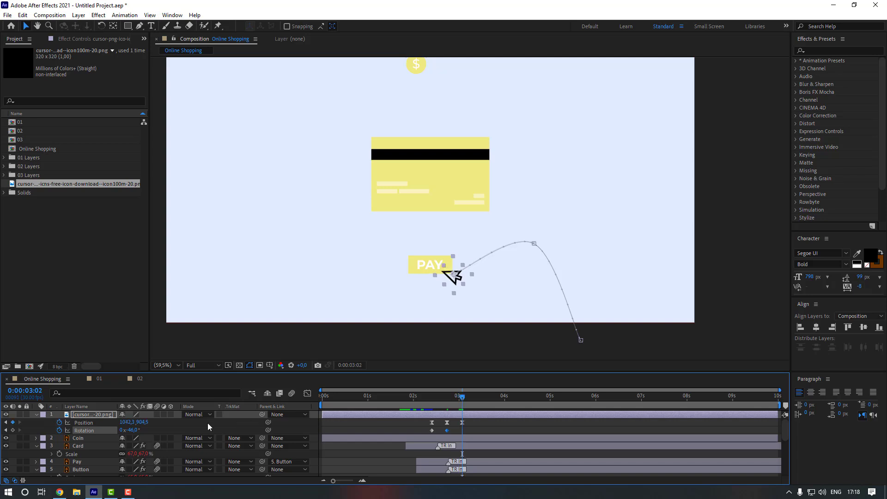
drag(137, 431, 149, 429)
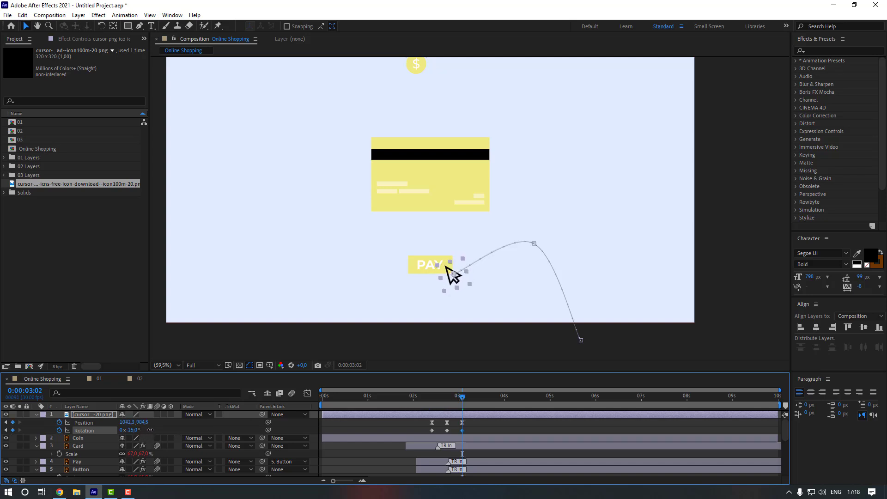
- Apply Easy Ease to the cursor's three rotation keyframes and preview the animation
drag(470, 432, 416, 432)
right_click(462, 430)
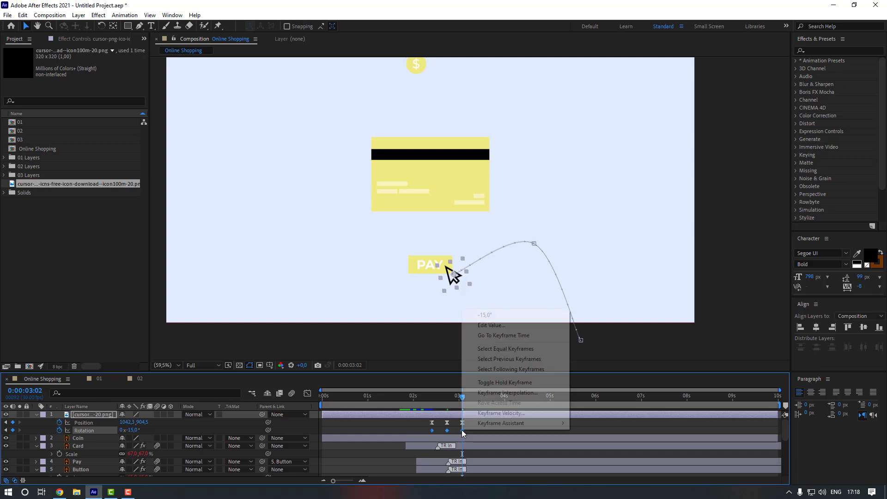
mouse_move(532, 423)
click(595, 362)
key(space)
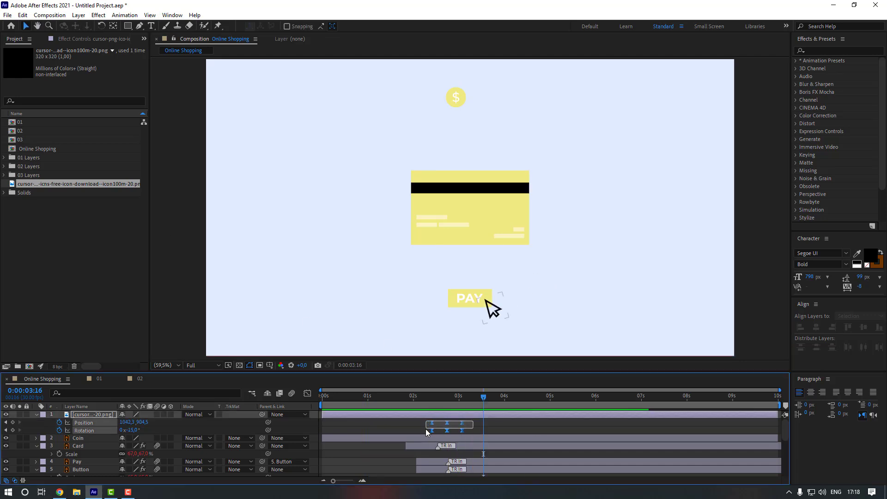
- Stretch the cursor's position and rotation keyframes proportionally so the last ones land at 0:00:03:24, and preview the slower motion
drag(426, 429, 495, 423)
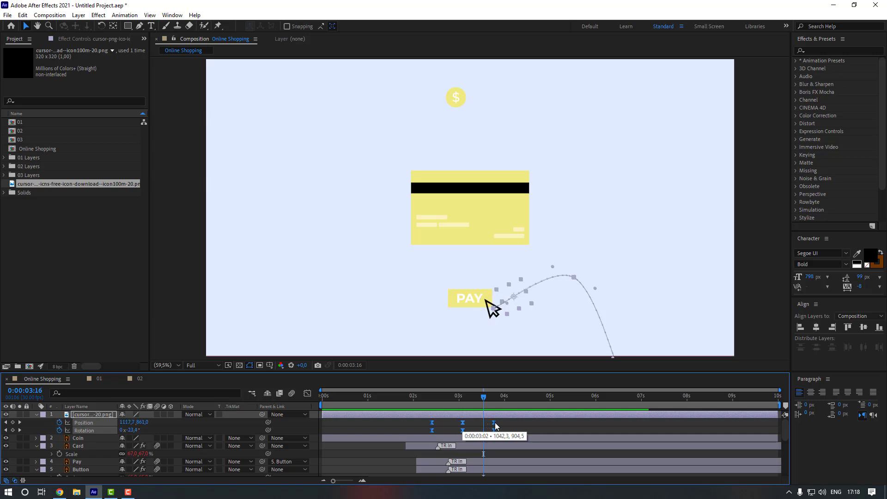
click(514, 421)
click(421, 396)
click(403, 401)
key(space)
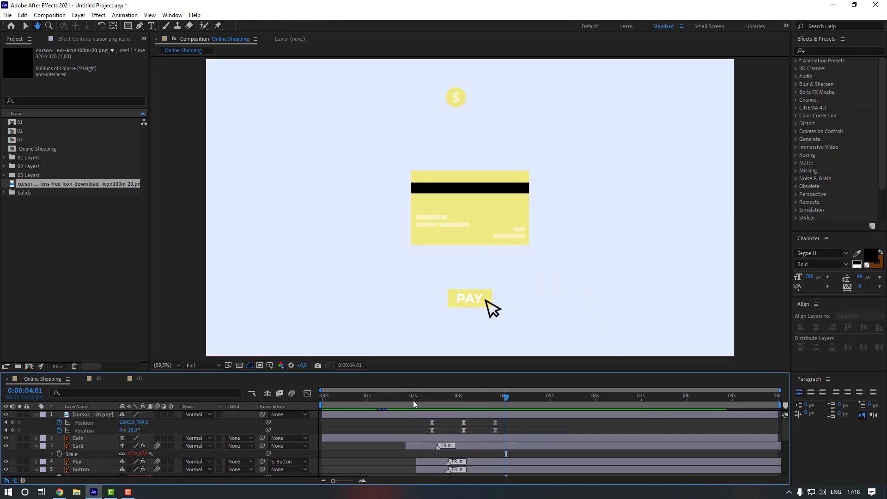
- Convert the cursor's middle position keyframe at 0:00:03:03 to linear timing and preview from 0:00:02:08
click(466, 400)
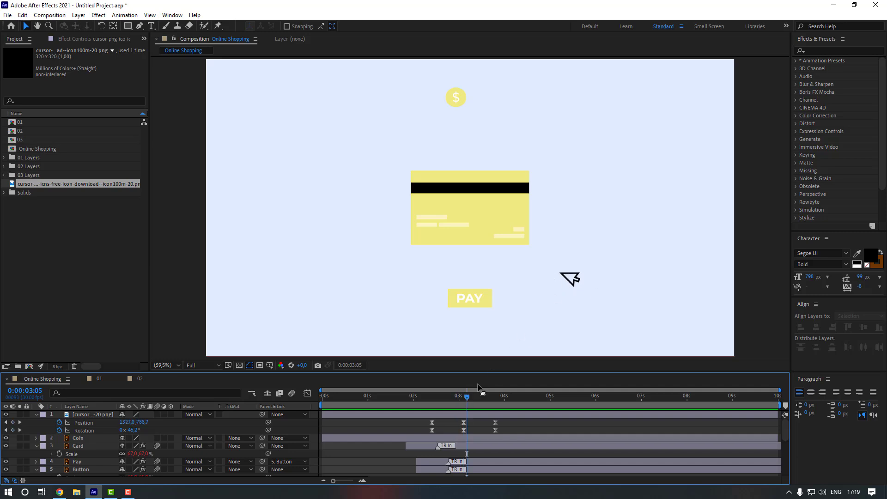
drag(462, 399, 465, 398)
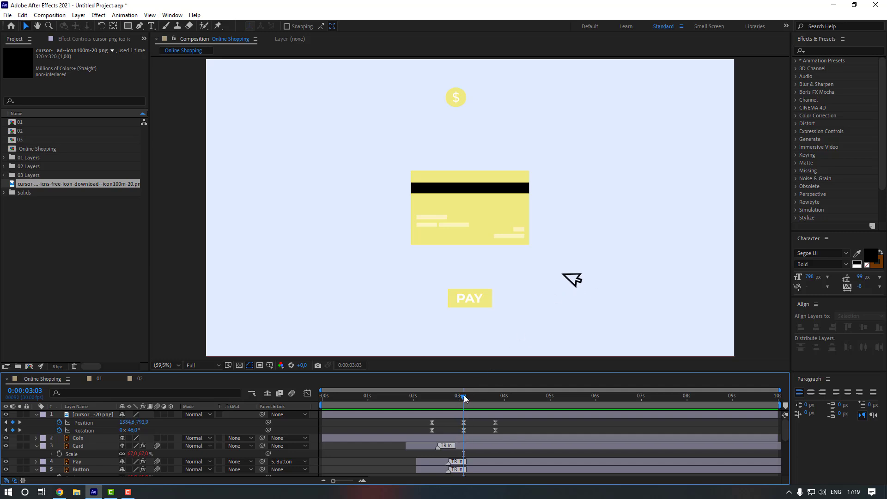
ctrl+click(464, 422)
click(426, 401)
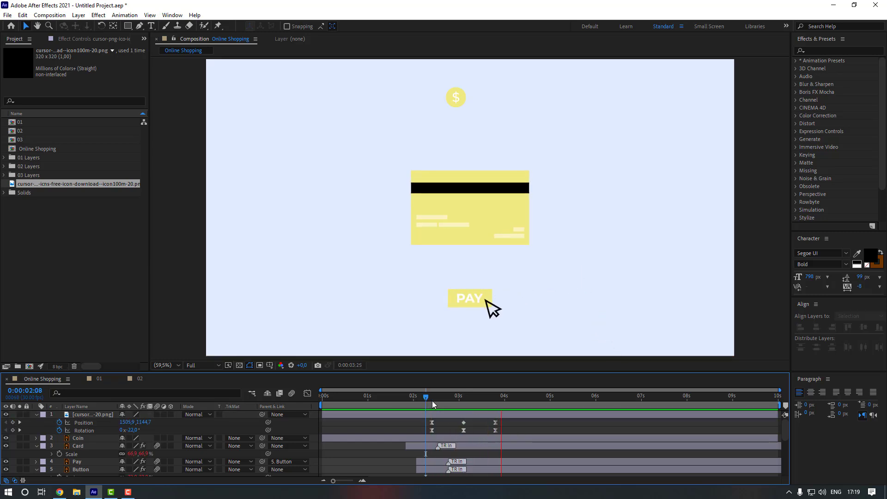
click(463, 401)
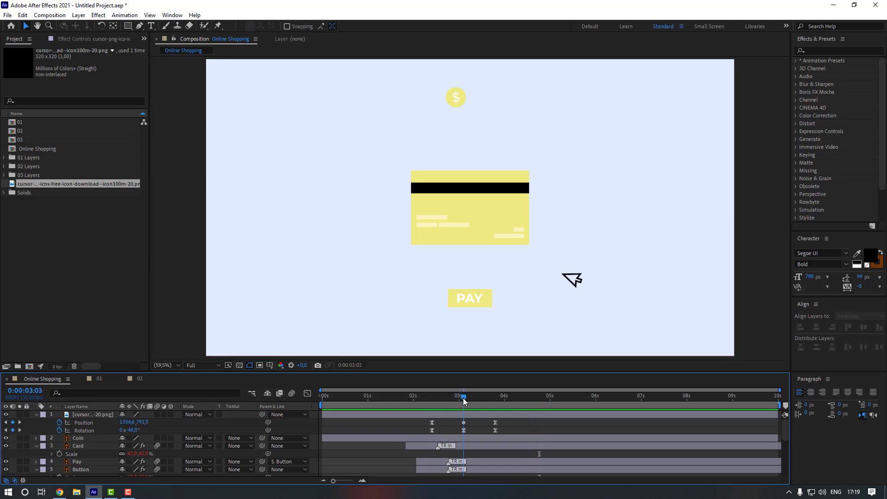
click(464, 423)
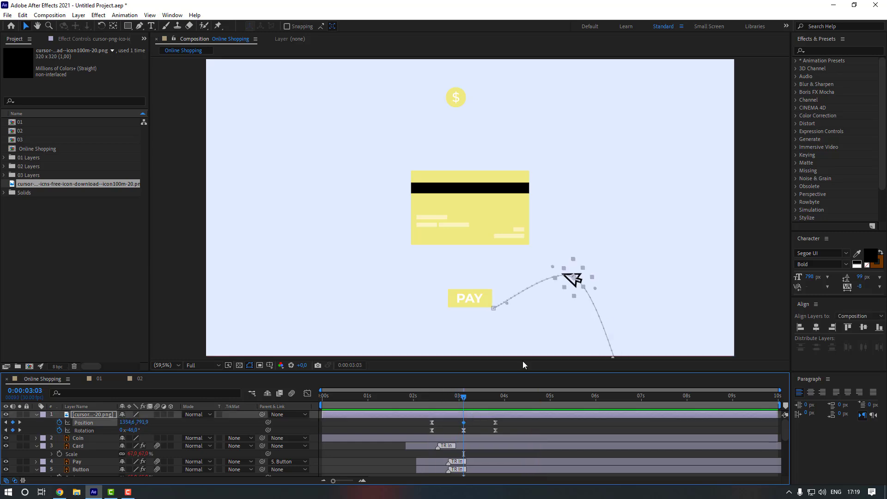
right_click(464, 424)
click(485, 385)
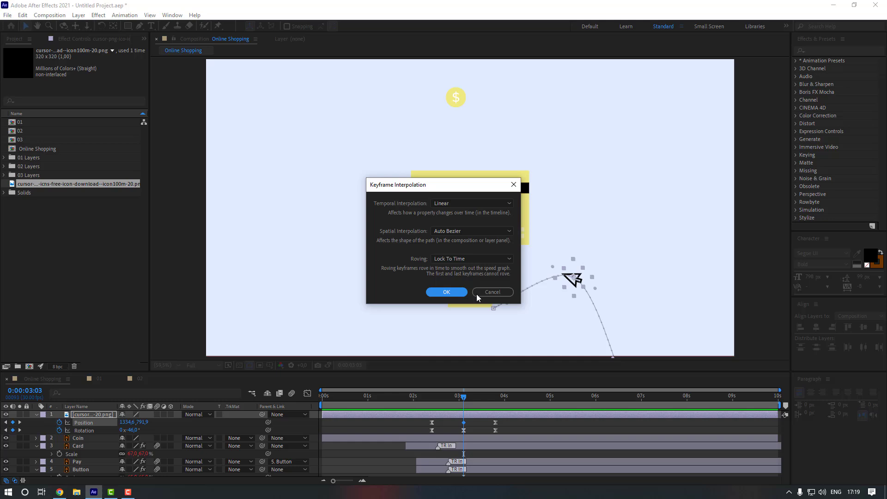
click(454, 234)
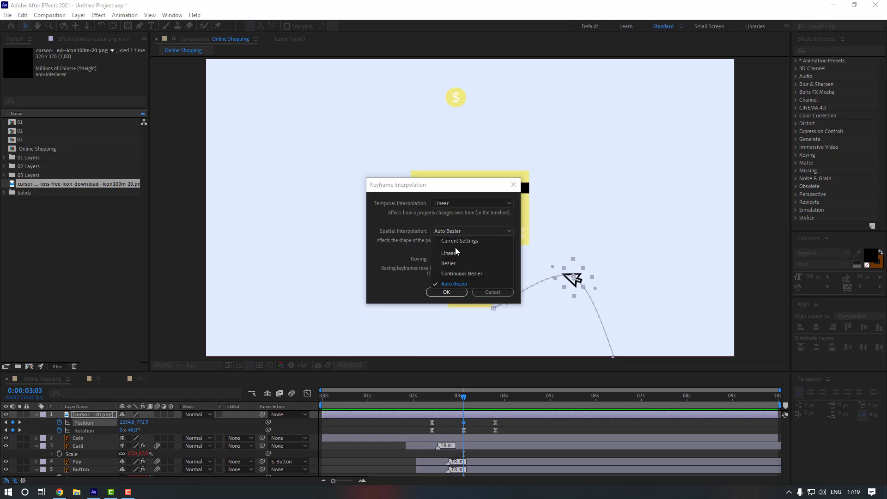
click(456, 274)
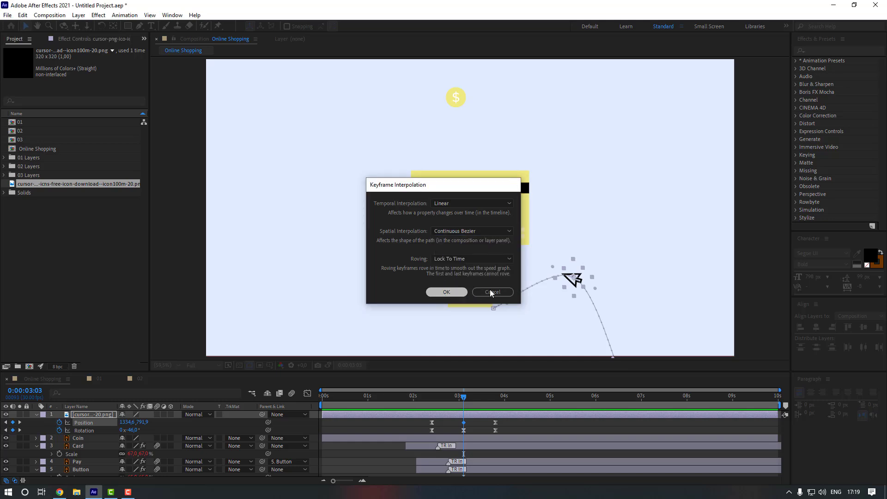
click(491, 292)
- Widen the cursor's motion path arc by lengthening both Bezier handles of its middle point, and preview from 0:00:01:29
drag(594, 288, 618, 281)
mouse_move(550, 276)
mouse_down()
mouse_move(527, 273)
mouse_move(536, 273)
mouse_up()
click(449, 426)
click(412, 396)
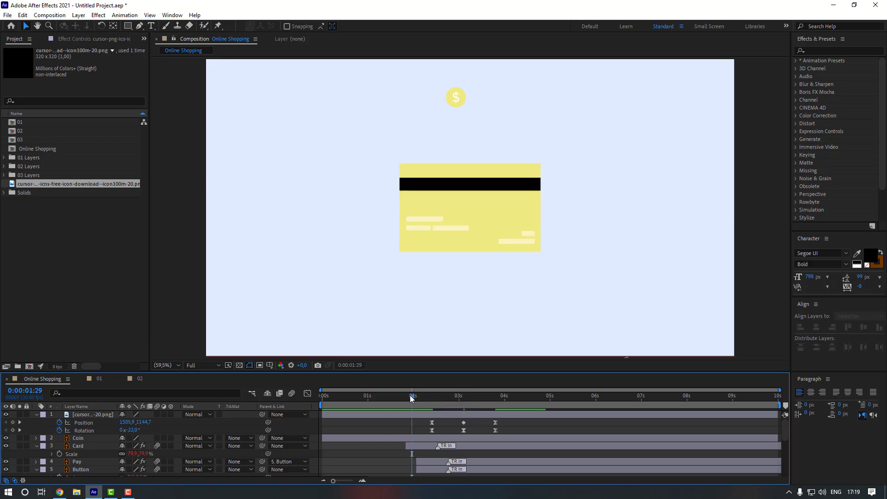
key(space)
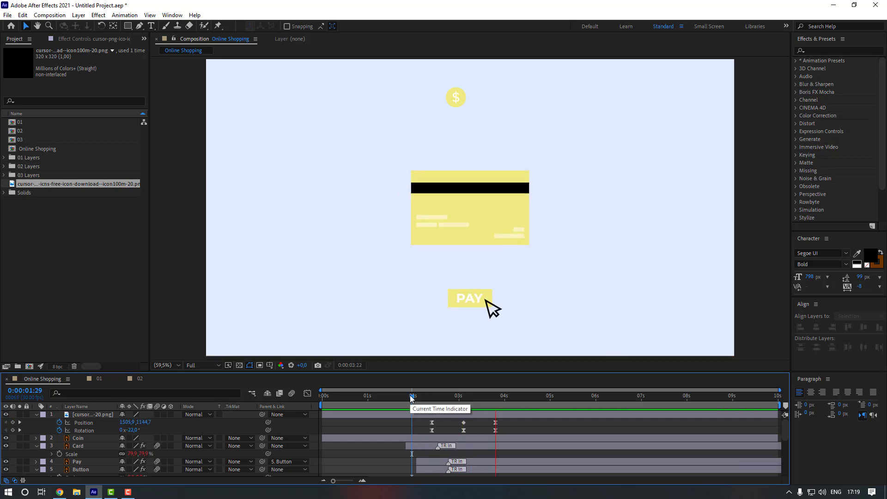
- Add a rotation keyframe of 3° for the cursor at 0:00:04:00, shortly after it reaches the PAY button
click(495, 398)
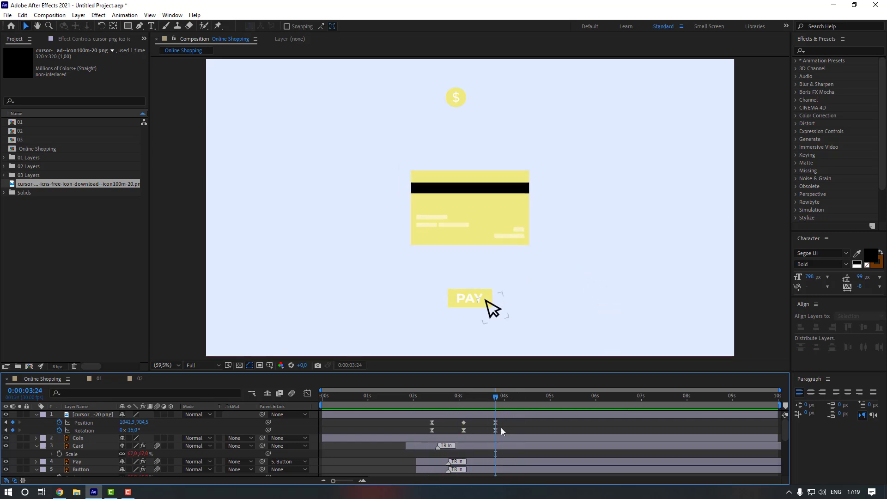
key(Page_Down)
key(Page_Down)
key(Page_Down)
key(Page_Down)
drag(133, 430, 143, 430)
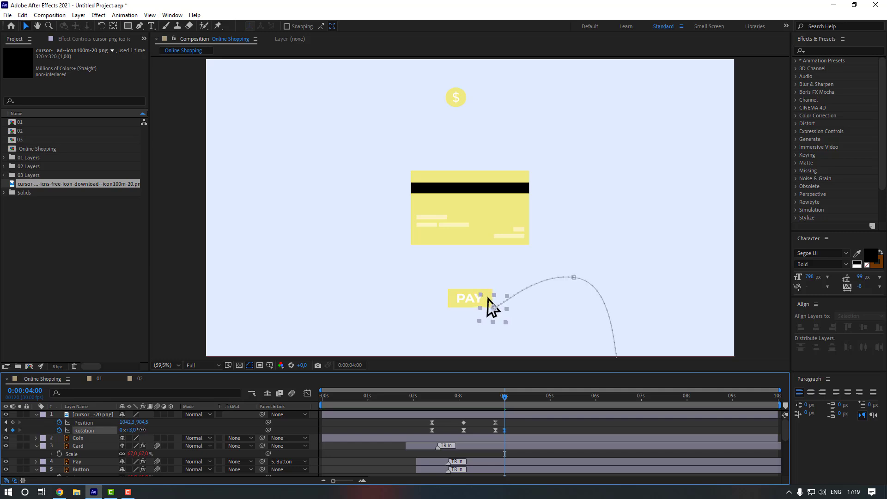
click(201, 416)
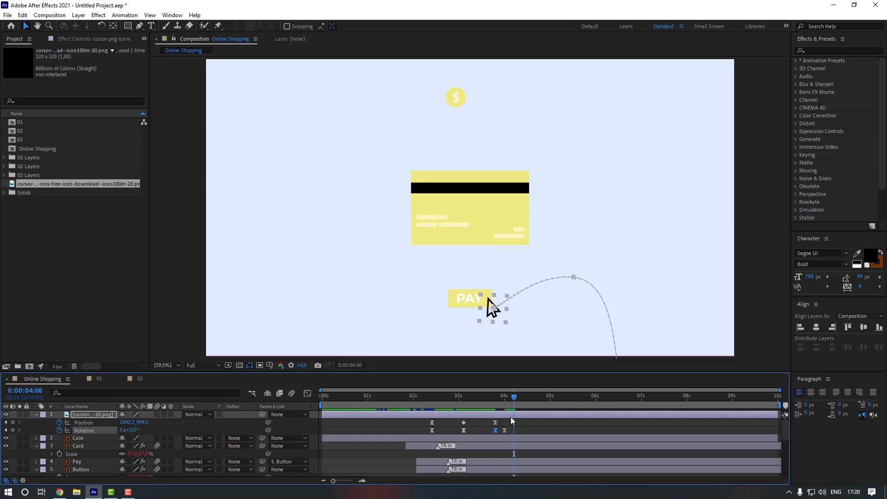
- Paste a copy of the cursor's -15° rotation keyframe at 0:00:04:06 and scrub through the tilt
key(ctrl+v)
click(529, 425)
drag(498, 398, 513, 397)
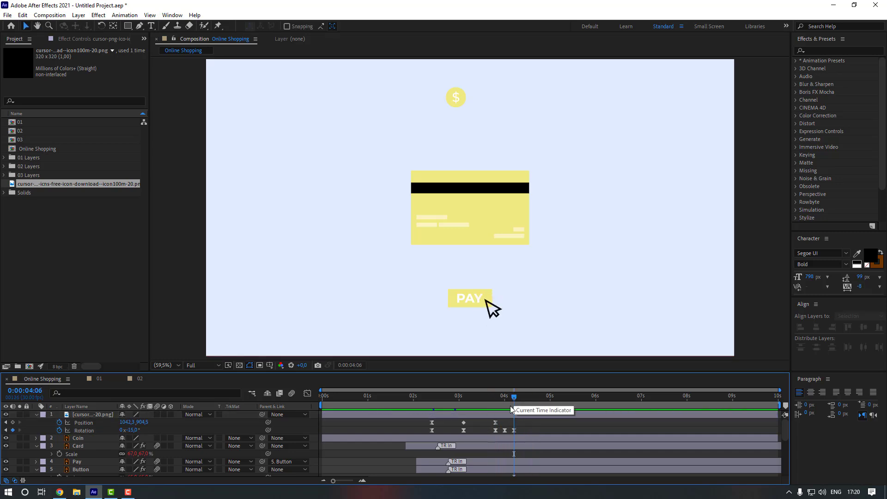
- Add a rotation keyframe of -6° for the cursor at 0:00:04:09
key(Page_Down)
key(Page_Down)
key(Page_Down)
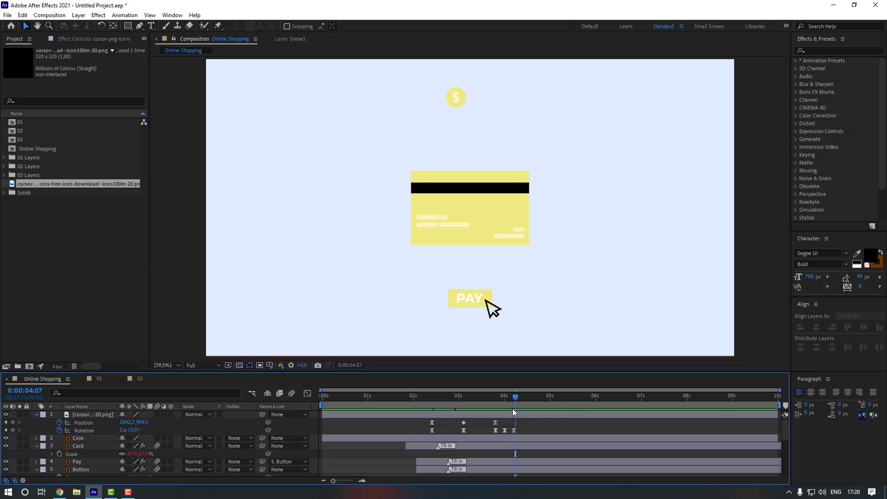
key(slash)
drag(500, 280, 439, 152)
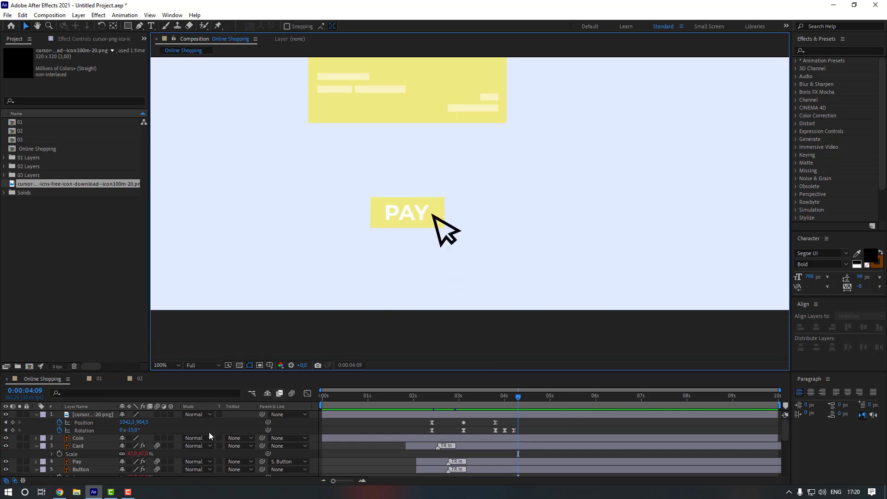
drag(136, 432, 140, 432)
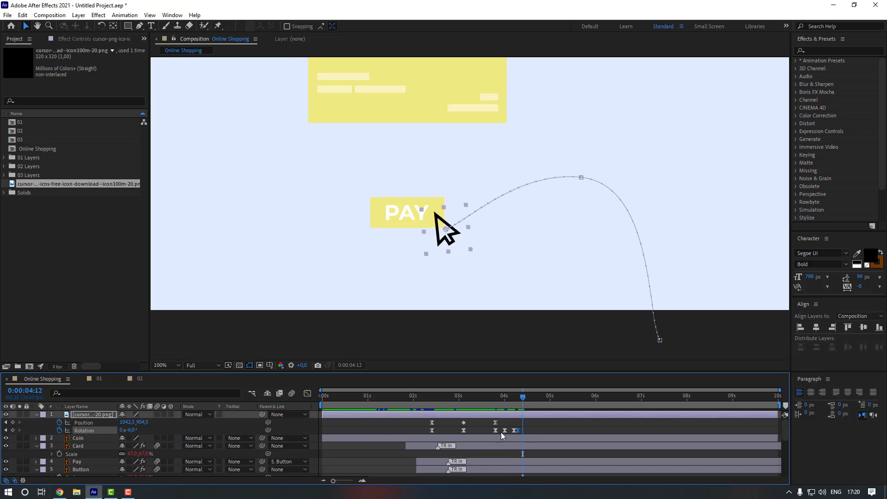
- Copy the cursor's -15° rotation keyframe from 0:00:04:06 to 0:00:04:12 and preview from 0:00:03:24
click(515, 431)
key(ctrl+c)
key(ctrl+v)
click(533, 429)
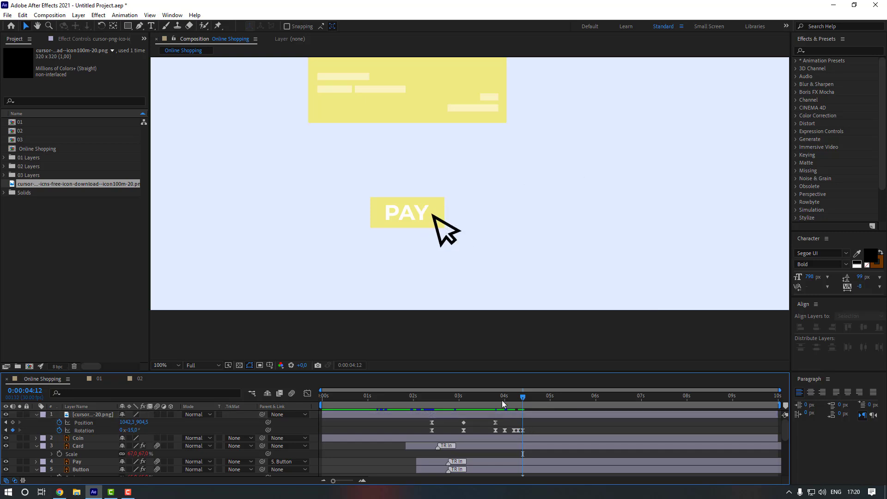
click(494, 398)
key(space)
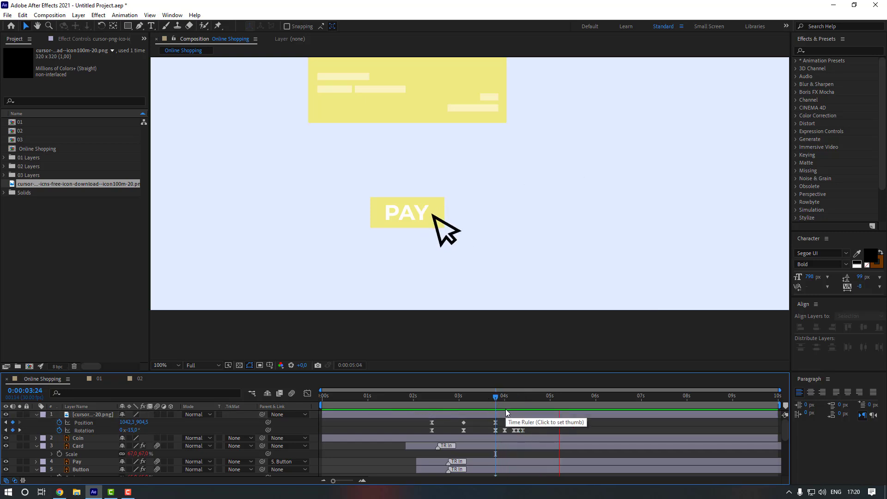
- Stretch the cursor's clicking rotation keyframes slightly so they end a little later, and preview the result in the whole frame
mouse_move(531, 428)
mouse_down()
mouse_move(493, 431)
mouse_move(526, 431)
mouse_up()
click(530, 425)
click(489, 399)
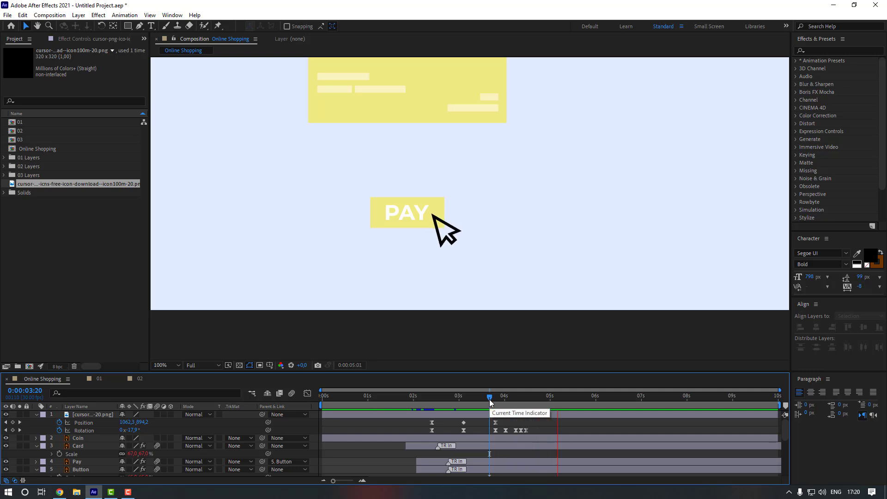
key(space)
scroll(498, 292, down, 1)
drag(492, 275, 498, 326)
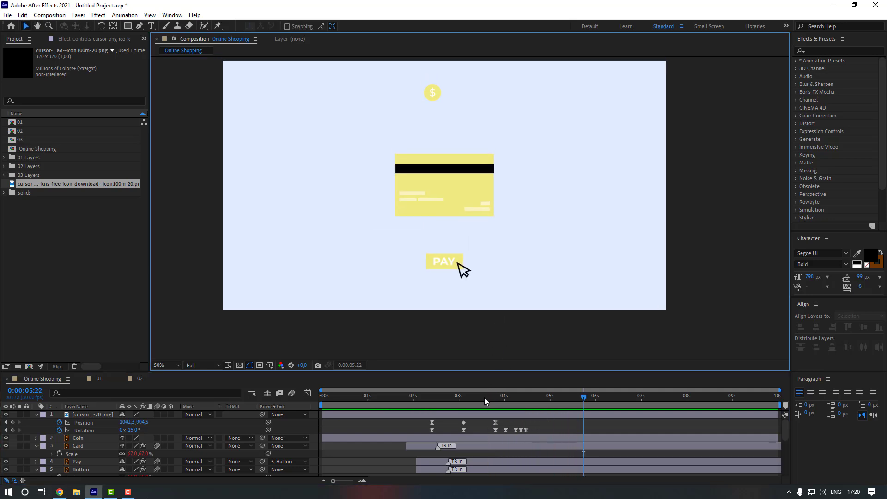
click(481, 397)
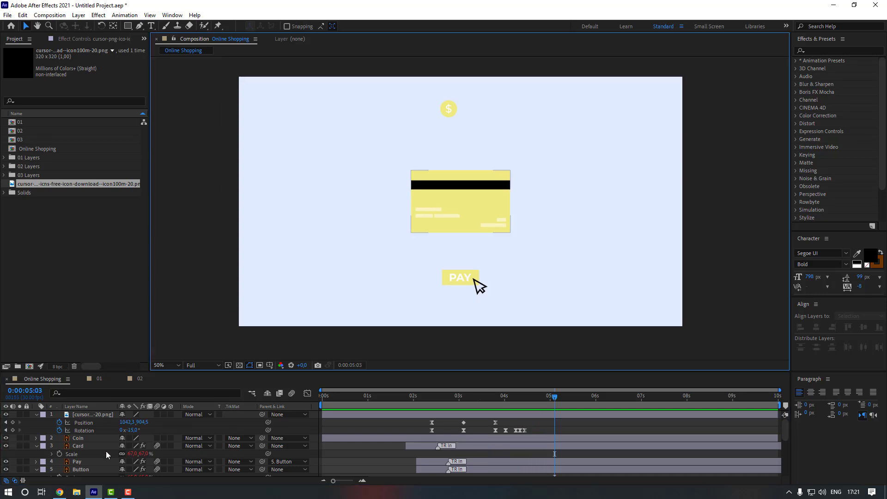
- Enable scale keyframing on the Button layer with a first keyframe at 0:00:04:06
scroll(106, 451, down, 1)
click(91, 447)
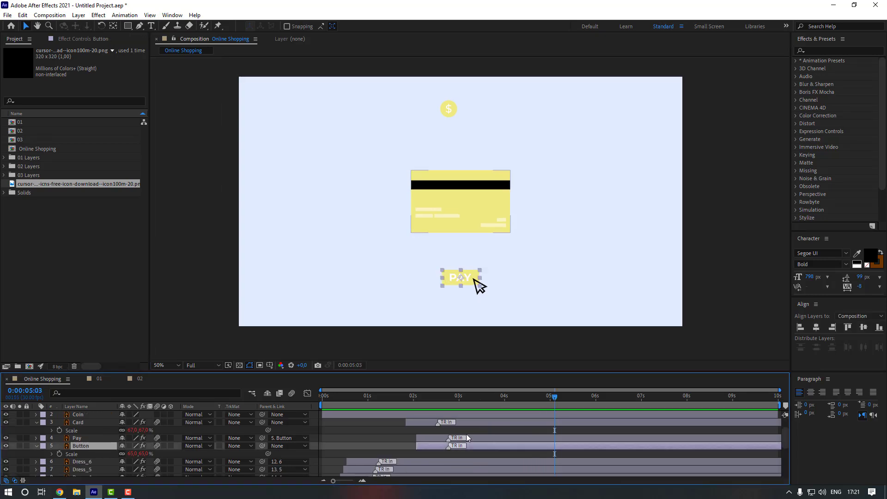
scroll(488, 438, up, 2)
drag(499, 404, 513, 400)
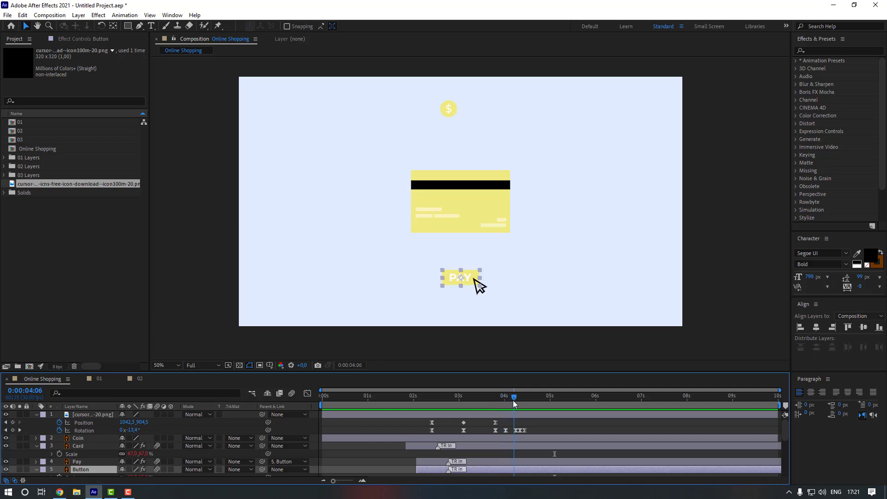
scroll(59, 453, down, 2)
click(59, 454)
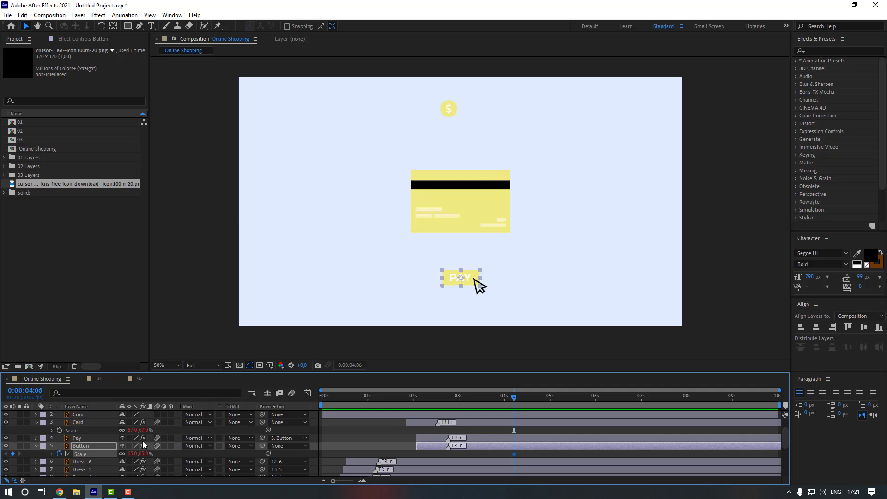
- Add a scale keyframe of 55% for the Button layer at 0:00:04:09
key(Page_Down)
key(Page_Down)
key(Page_Down)
drag(134, 456, 129, 456)
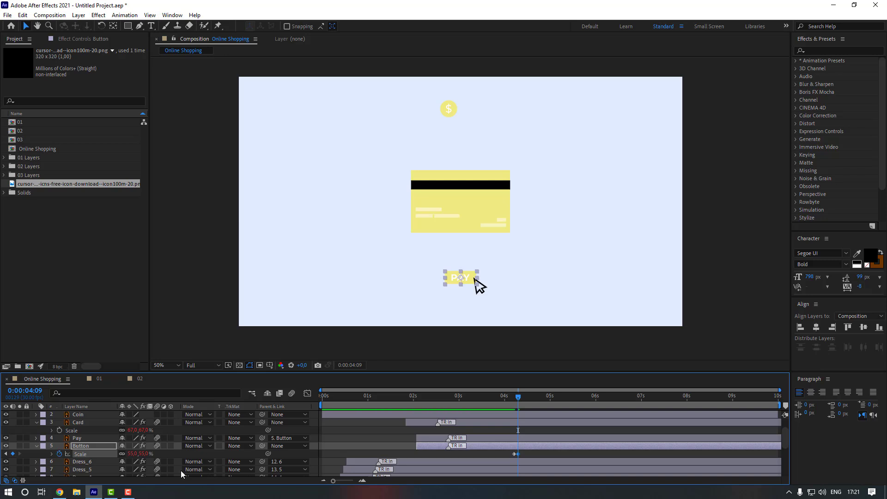
- Paste a copy of the Button layer's 65% scale keyframe at 0:00:04:12
key(Page_Down)
key(Page_Down)
key(Page_Down)
key(ctrl+c)
key(ctrl+v)
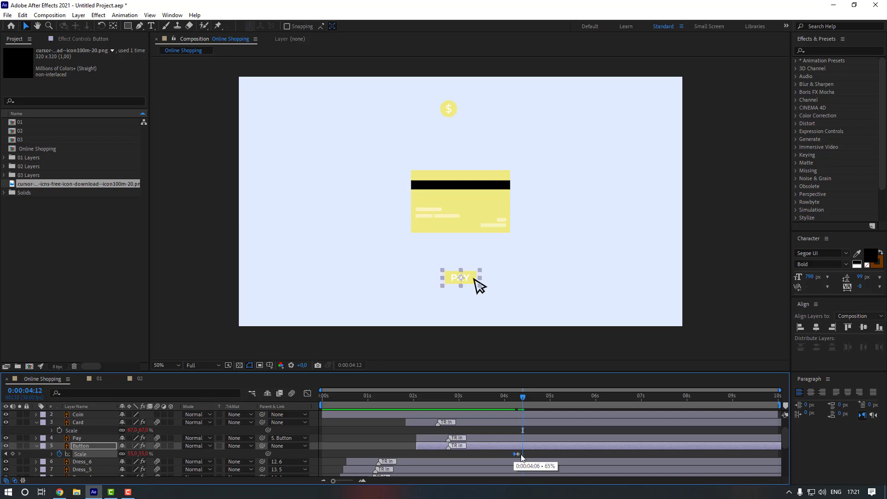
- Apply Easy Ease to the Button layer's three scale keyframes and preview the button press with the cursor click
drag(529, 452, 506, 457)
right_click(520, 454)
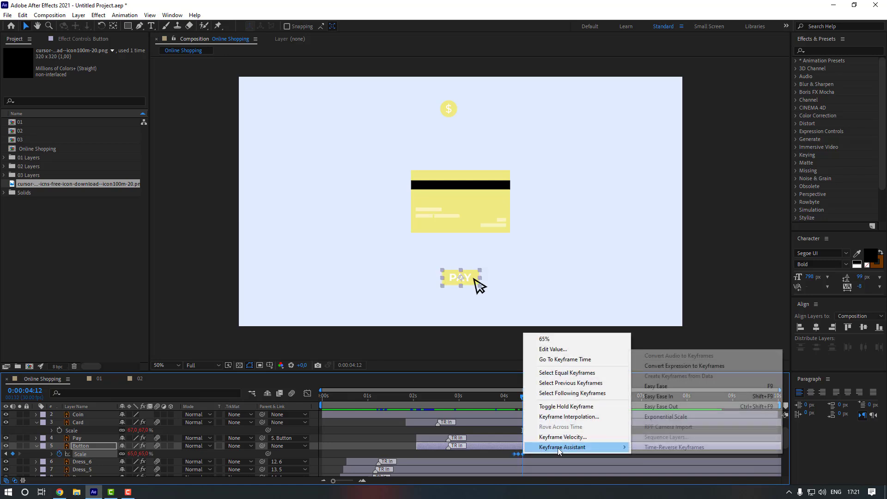
click(656, 387)
click(540, 453)
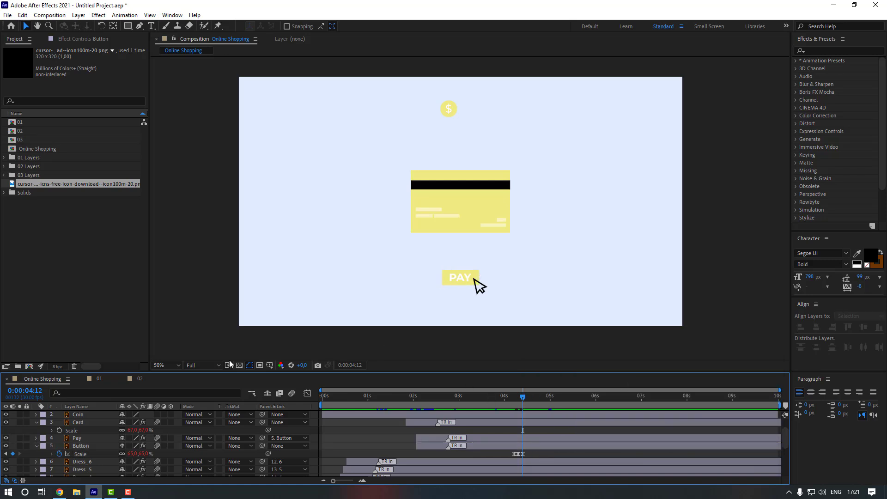
drag(503, 395, 487, 397)
key(space)
key(space)
scroll(514, 402, up, 2)
mouse_move(503, 398)
mouse_down()
mouse_move(516, 403)
mouse_move(489, 398)
mouse_up()
key(space)
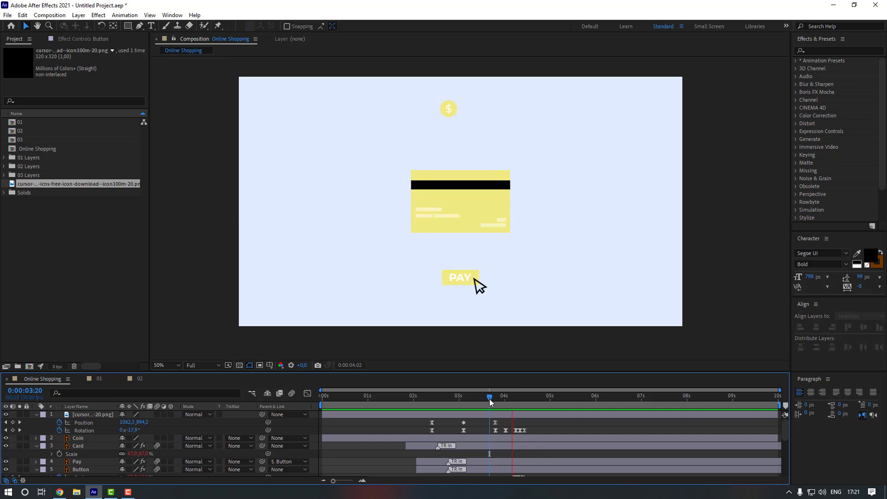
key(space)
- Stretch the Button layer's scale keyframes slightly so the press lasts longer, and preview from 0:00:03:20
scroll(526, 443, down, 3)
mouse_move(528, 450)
mouse_down()
mouse_move(514, 454)
mouse_move(527, 454)
mouse_up()
click(504, 399)
scroll(506, 420, up, 1)
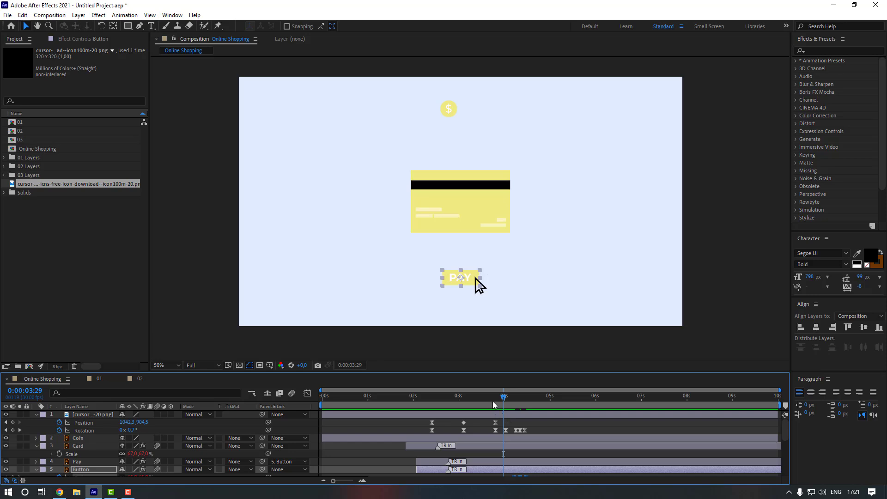
click(490, 400)
click(519, 423)
key(space)
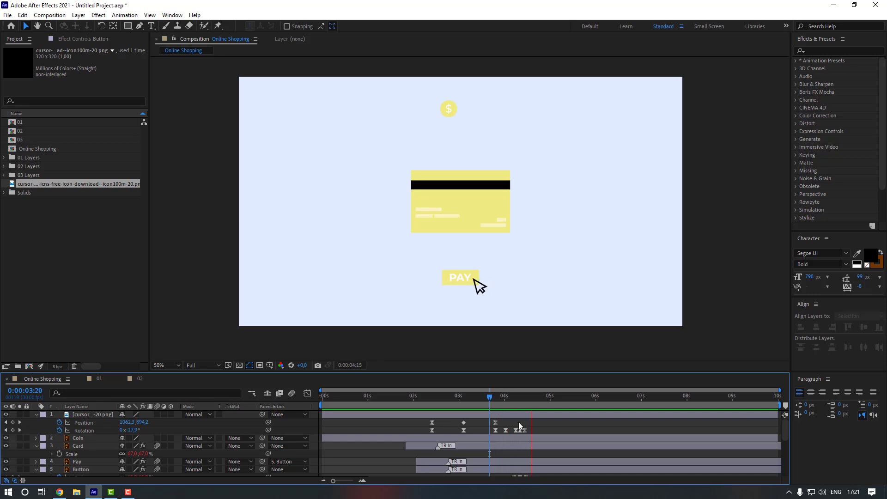
click(493, 395)
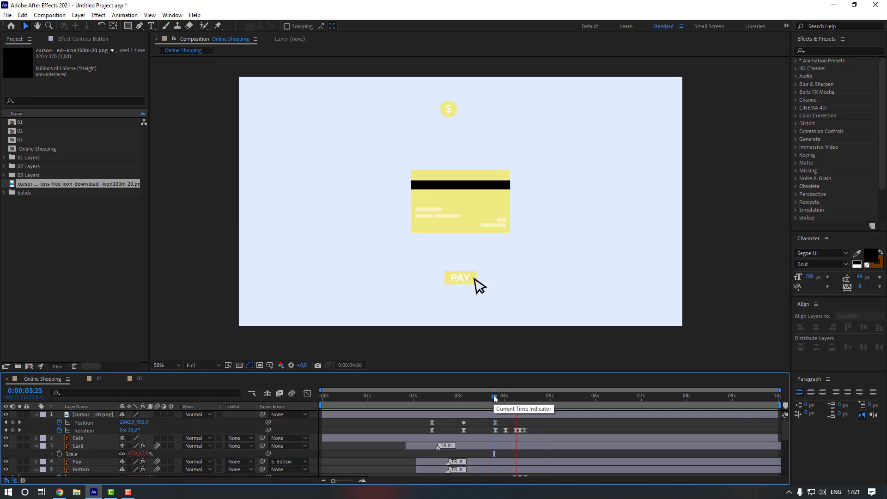
- Shift the Button layer's scale keyframes a few frames earlier so the press begins around 0:00:04:03, and preview
drag(495, 395, 510, 399)
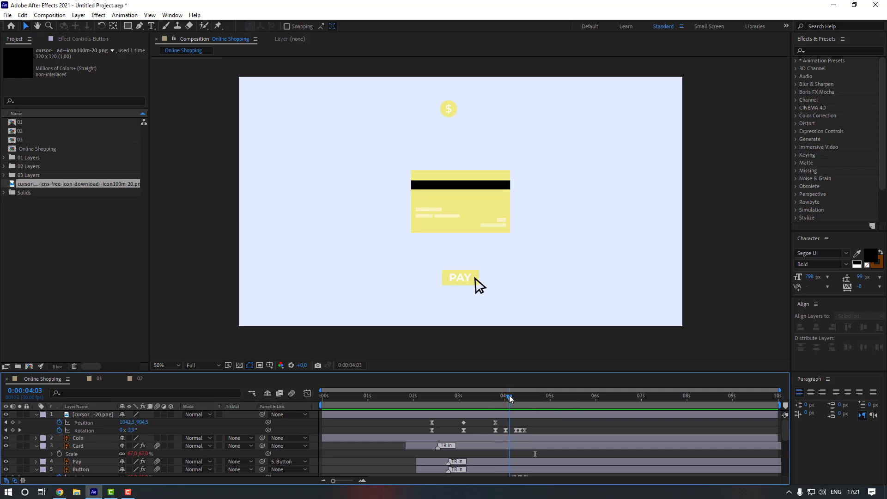
scroll(535, 456, down, 2)
drag(528, 452, 508, 454)
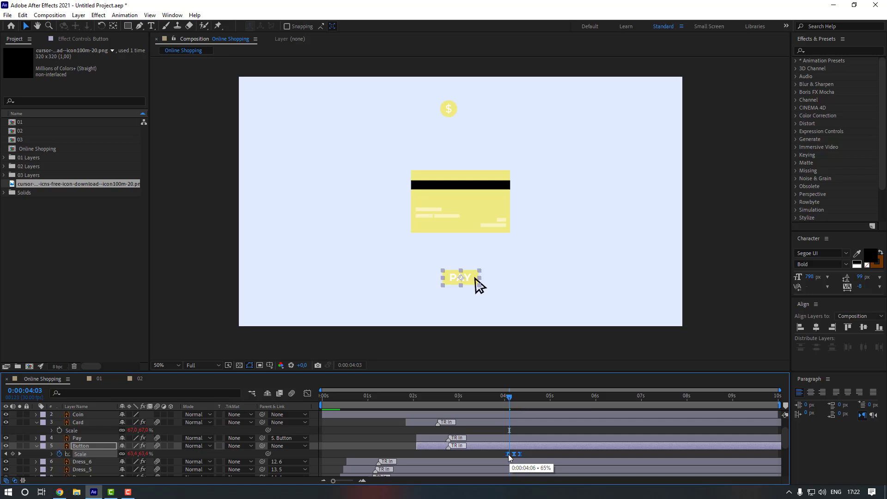
click(506, 430)
click(489, 399)
key(space)
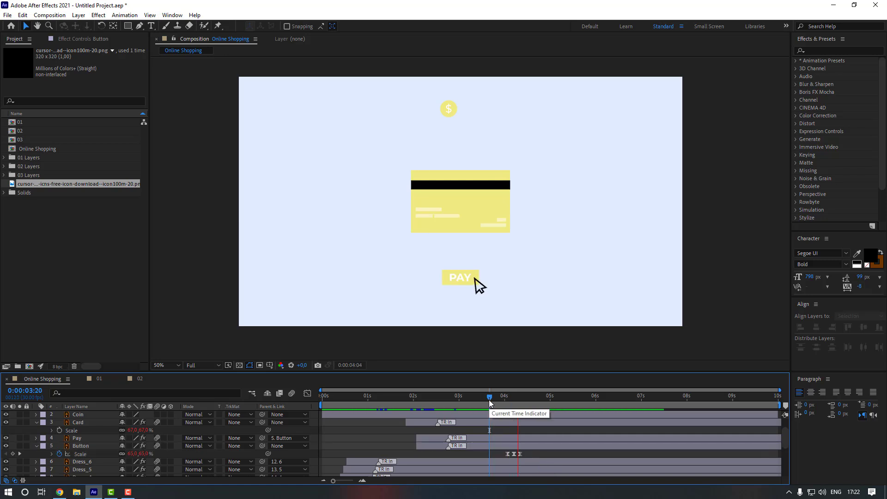
click(502, 399)
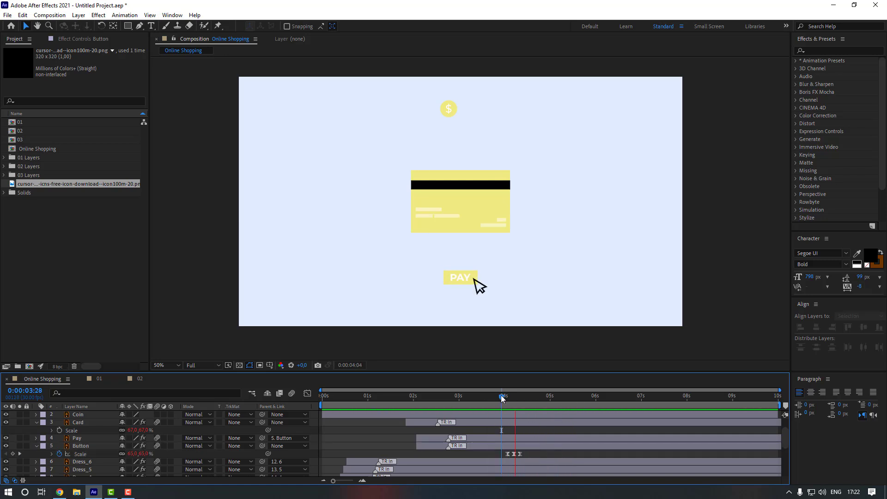
key(space)
- Add a position keyframe for the cursor at 0:00:04:13 to hold it on the PAY button
scroll(503, 434, up, 1)
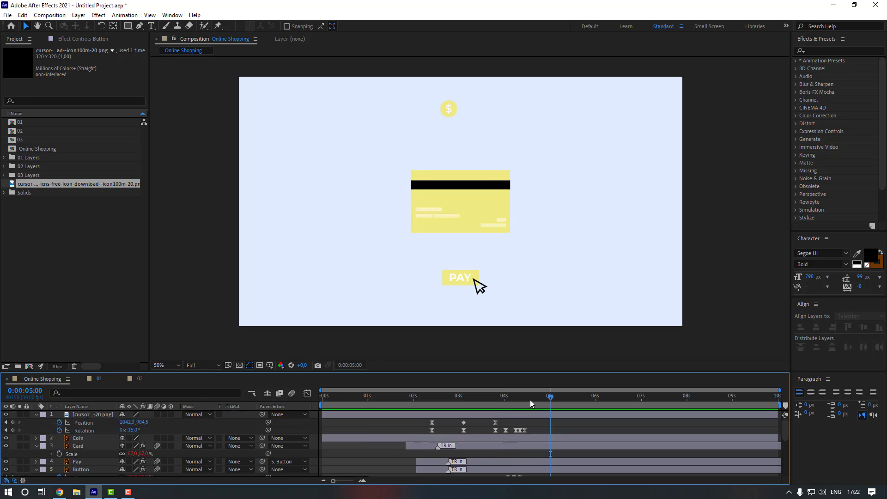
drag(526, 399, 525, 398)
click(13, 423)
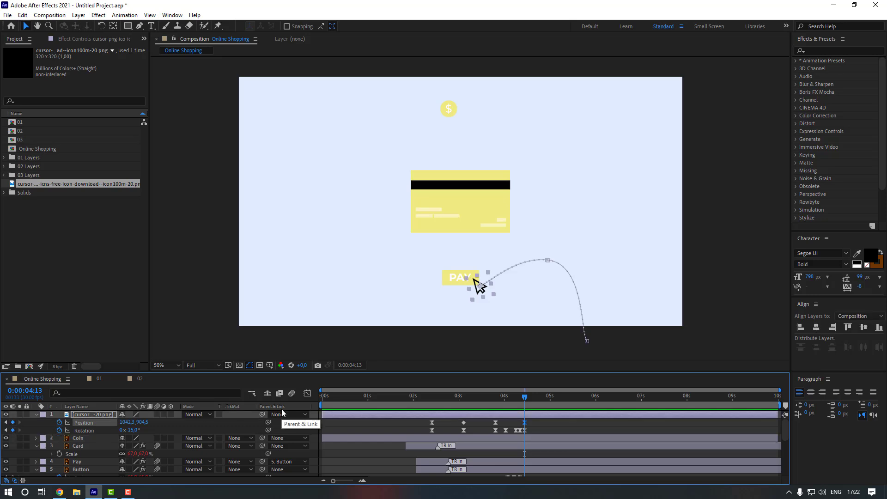
- Keyframe the cursor's position slightly above the PAY button at 0:00:04:23 and below the frame at 0:00:05:03
key(shift+Page_Down)
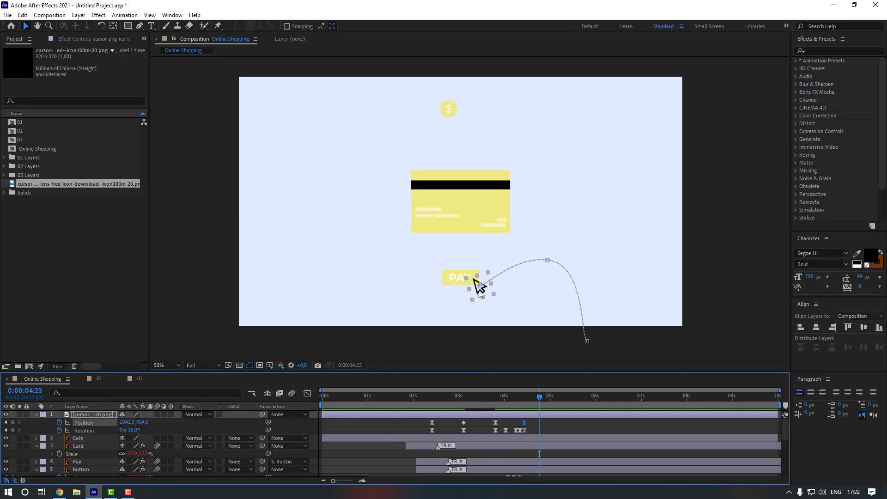
drag(478, 287, 483, 363)
key(shift+Page_Down)
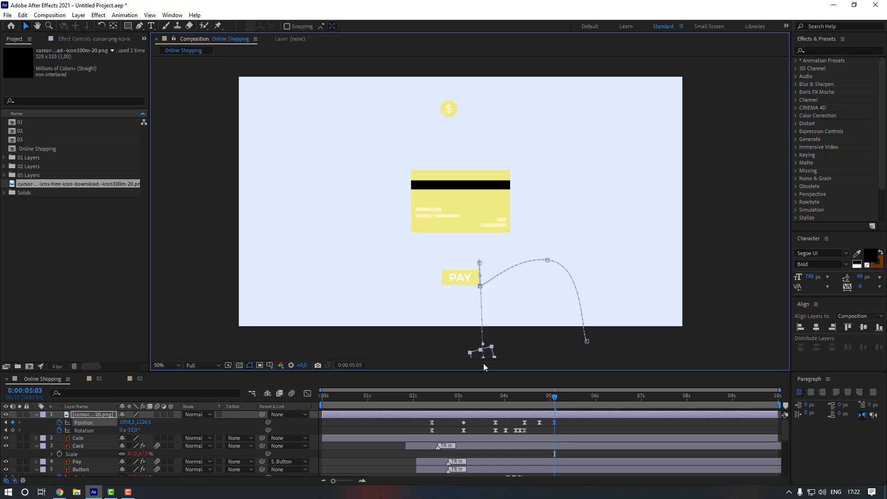
- Reshape the speed graph of the cursor's last three position keyframes to smooth its exit, and preview from 0:00:03:23
drag(562, 423, 516, 432)
click(307, 393)
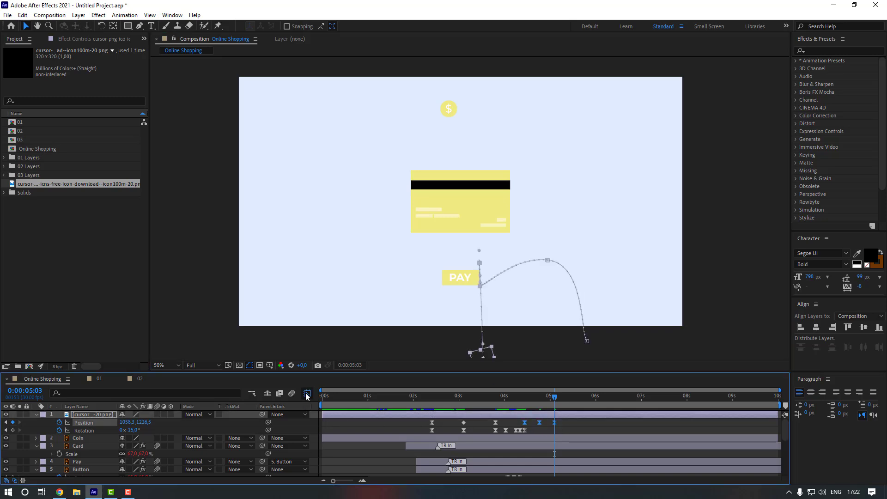
click(542, 395)
key(equal)
key(equal)
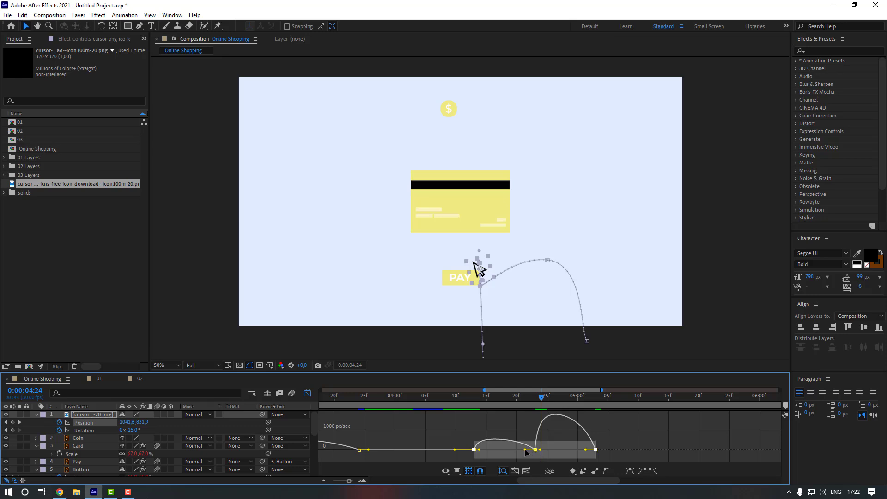
drag(525, 449, 565, 461)
click(551, 449)
click(308, 395)
click(537, 432)
key(minus)
key(minus)
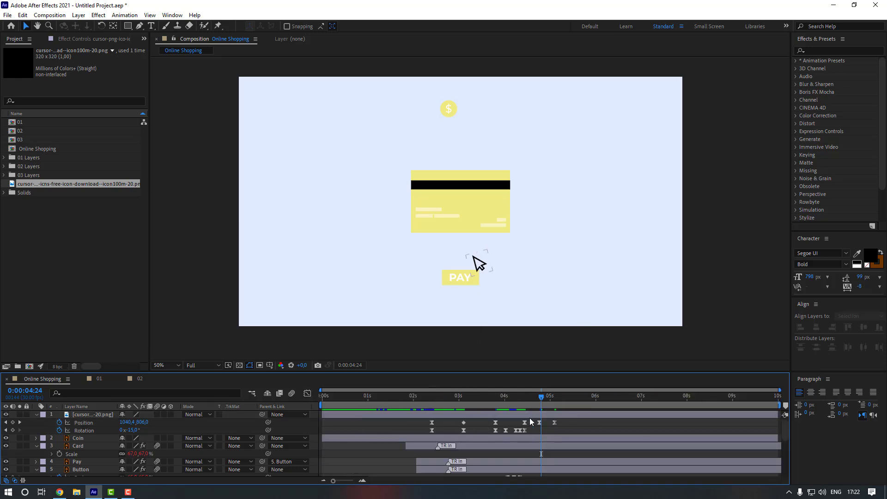
click(494, 401)
key(space)
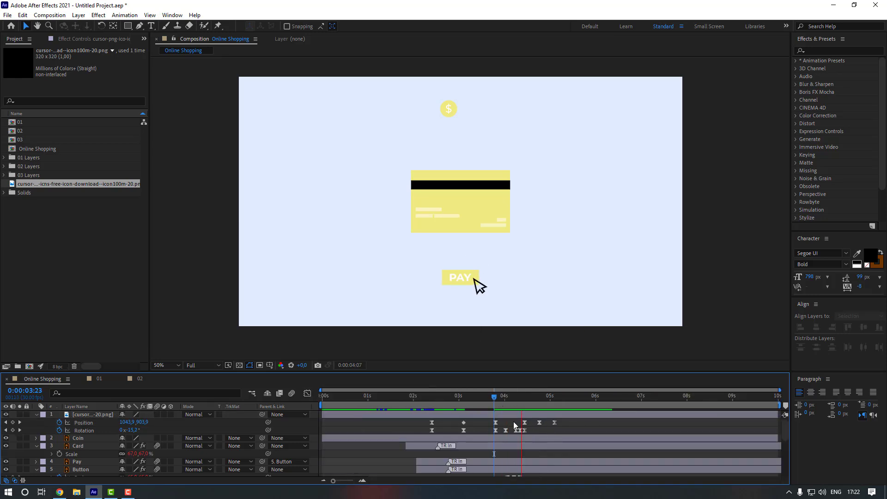
- Add a rotation keyframe of 17° for the cursor at 0:00:04:23
click(524, 397)
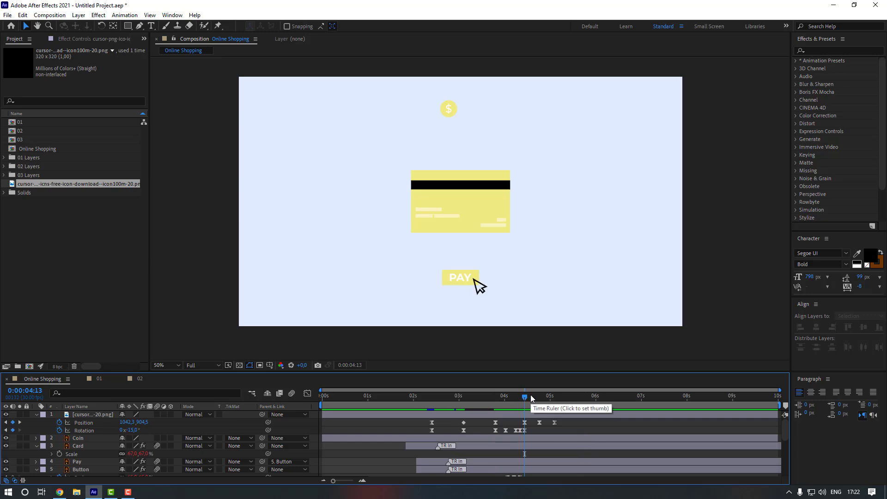
click(540, 396)
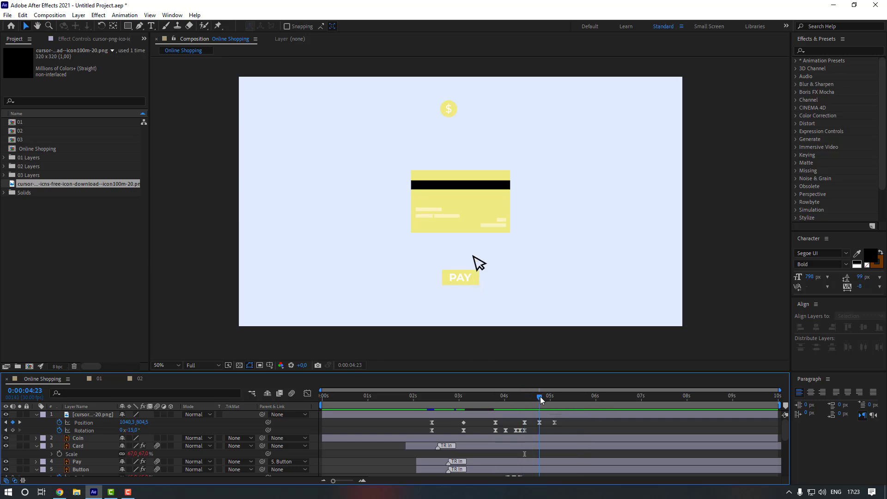
drag(135, 431, 151, 430)
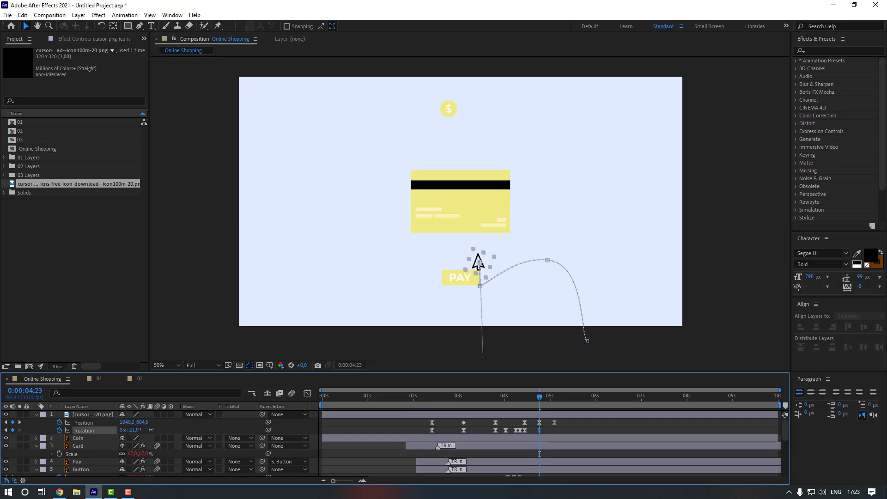
- Add a rotation keyframe of -154° for the cursor at 0:00:05:01 and preview the exit
click(552, 396)
drag(132, 431, 60, 441)
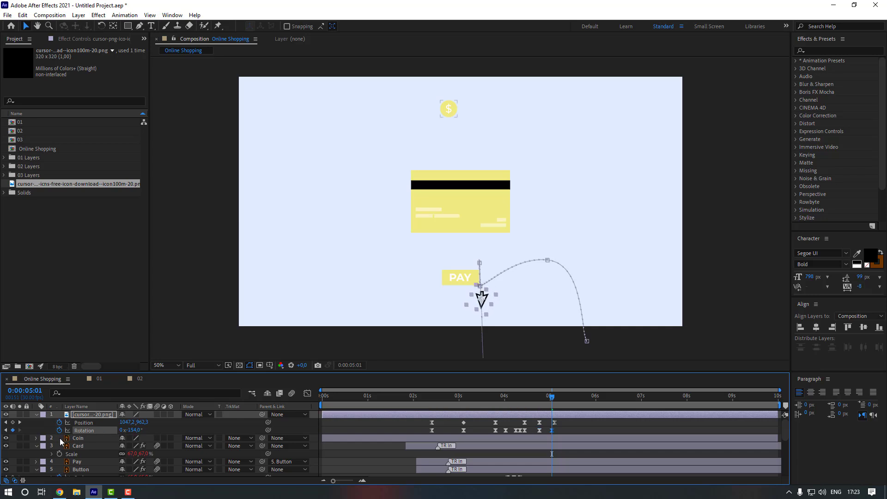
click(560, 430)
drag(516, 397, 511, 396)
key(space)
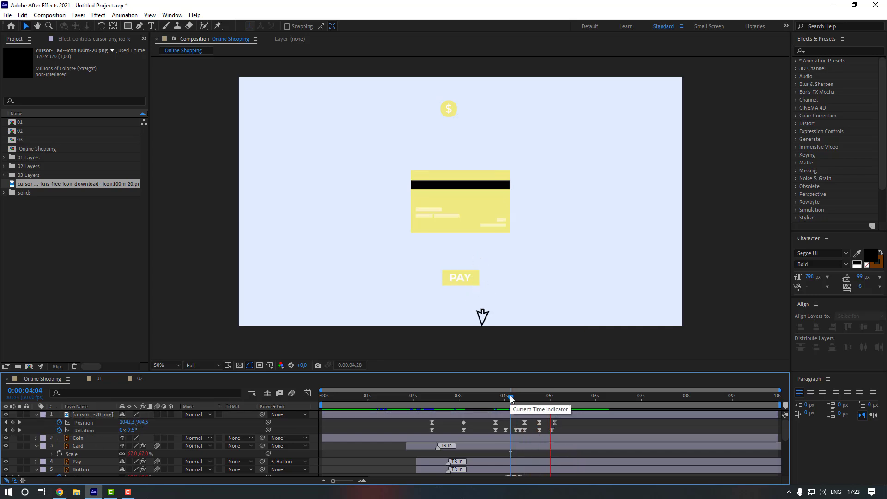
click(504, 397)
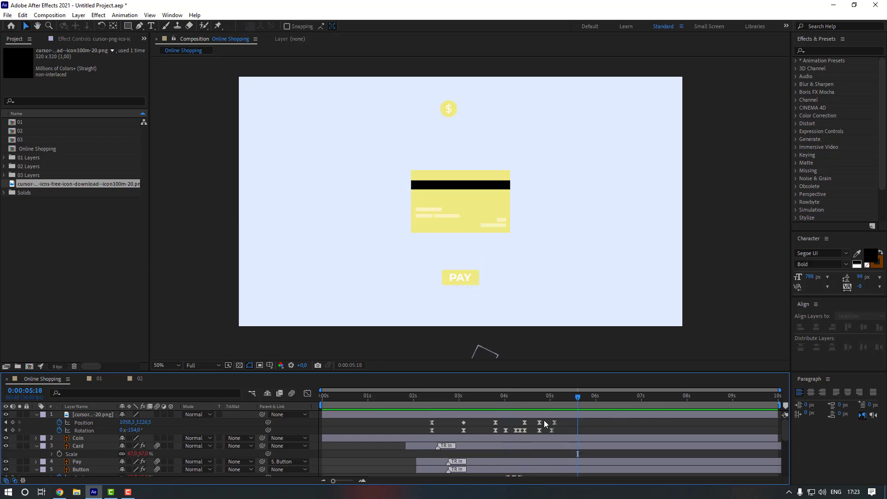
- Spread the cursor's exit position and rotation keyframes later, with the raised pose at 0:00:05:00, and preview the slower exit
mouse_move(561, 420)
mouse_down()
mouse_move(523, 426)
mouse_move(547, 426)
mouse_move(523, 434)
mouse_move(575, 423)
mouse_up()
click(499, 400)
key(space)
drag(570, 431, 578, 430)
drag(564, 399, 506, 402)
key(space)
click(488, 404)
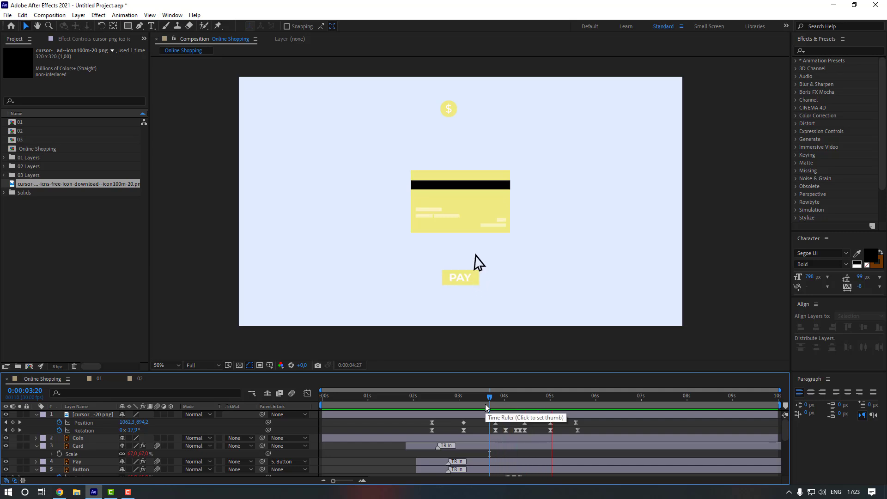
key(space)
- Set the cursor's rotation keyframe at 0:00:05:00 to 4° and preview the exit
click(550, 402)
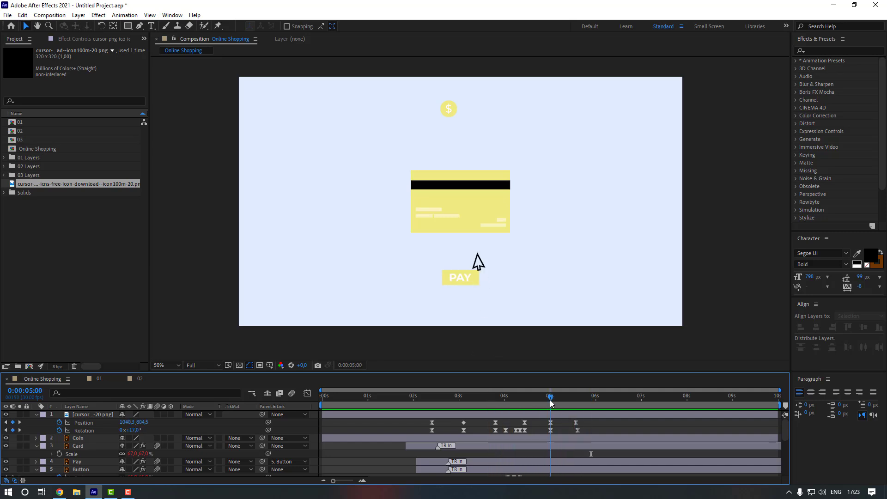
click(550, 431)
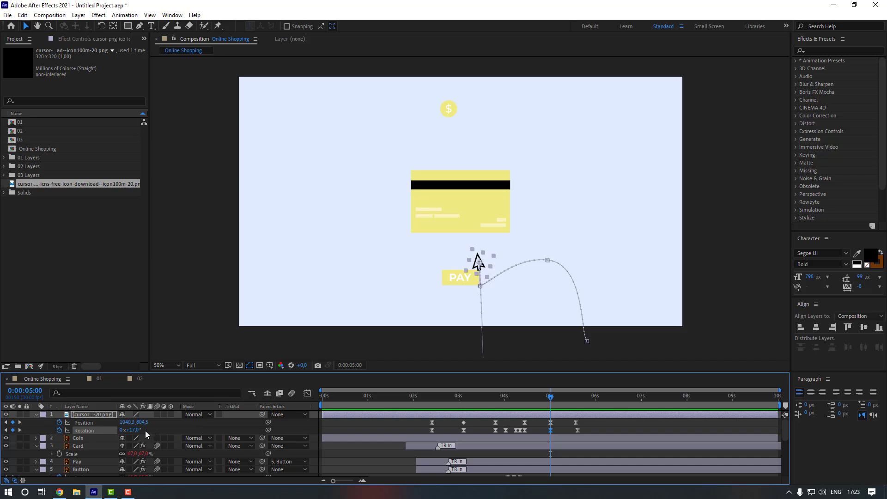
mouse_move(134, 430)
mouse_down()
mouse_move(122, 430)
mouse_move(133, 430)
mouse_up()
click(563, 430)
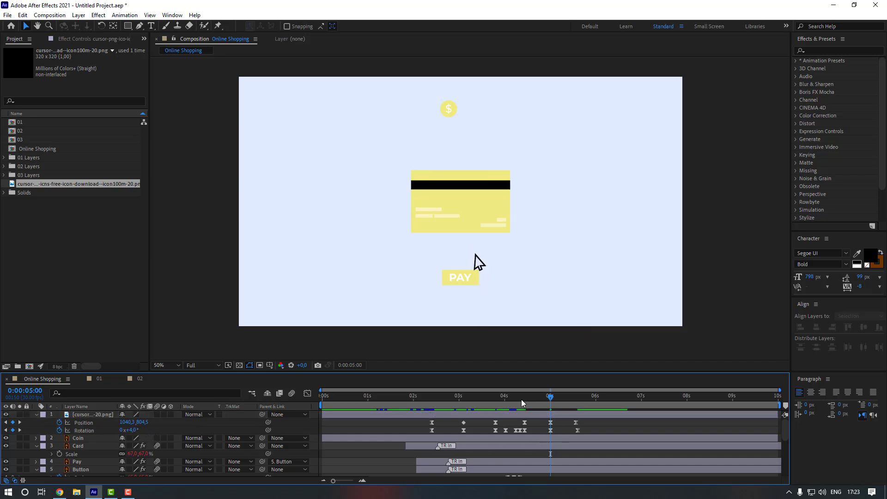
key(space)
click(513, 400)
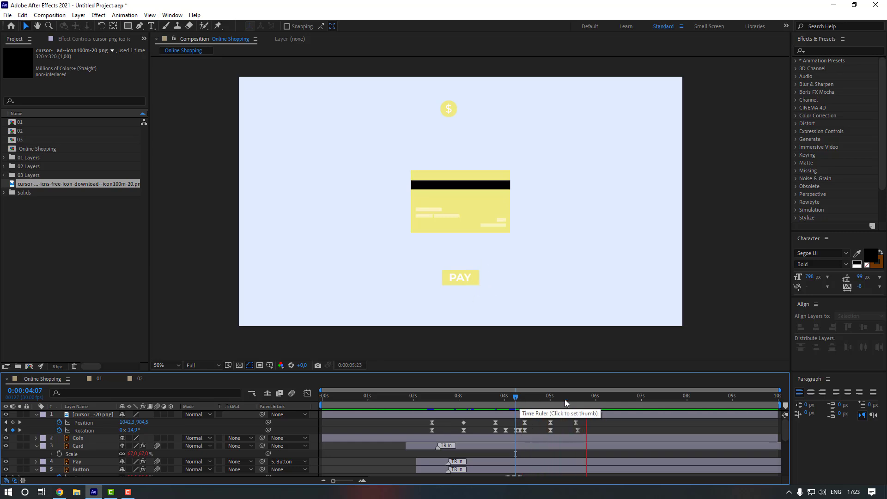
click(522, 400)
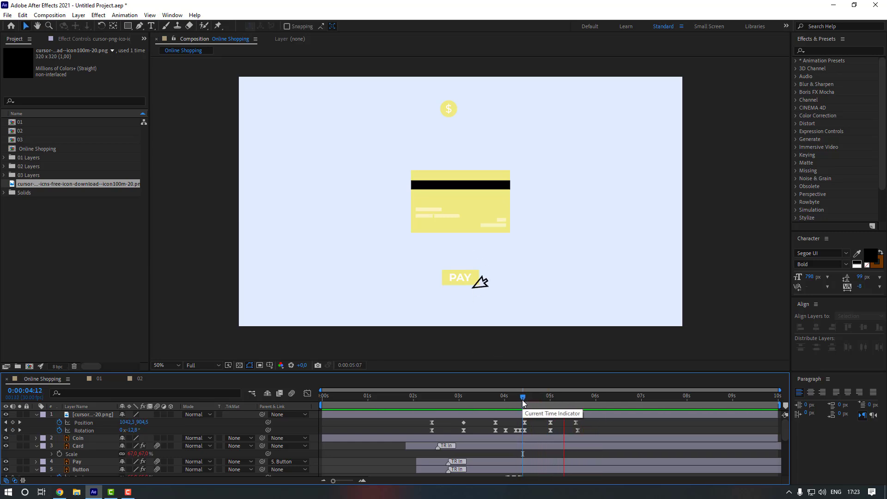
- Select the cursor's exit rotation keyframes and show their speed graph, enlarged around 0:00:05:00
key(space)
click(554, 430)
click(557, 430)
drag(539, 400, 595, 400)
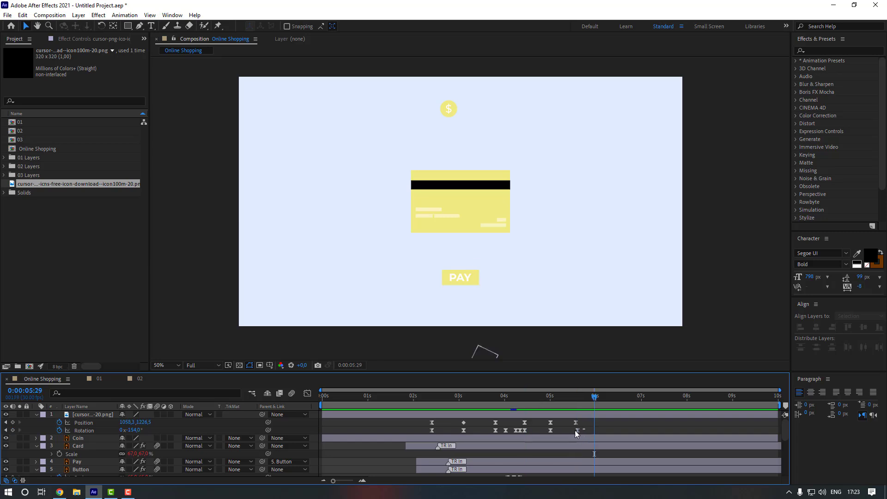
drag(575, 430, 524, 433)
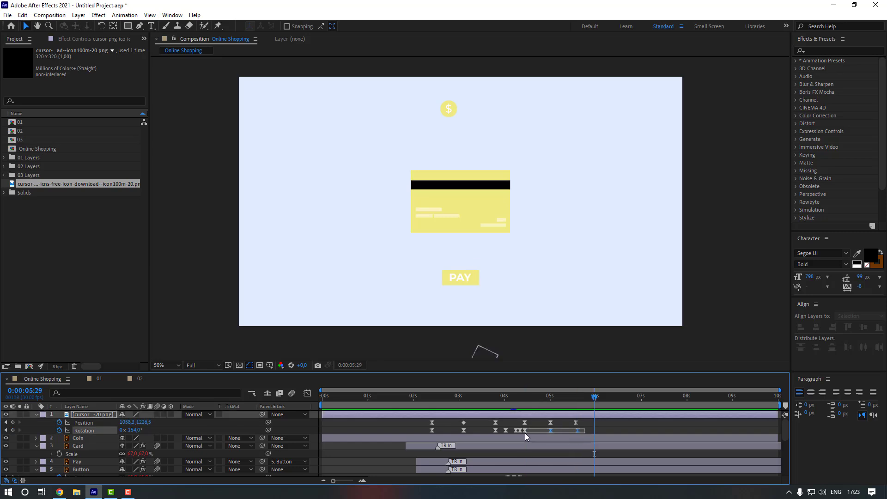
click(307, 395)
click(549, 403)
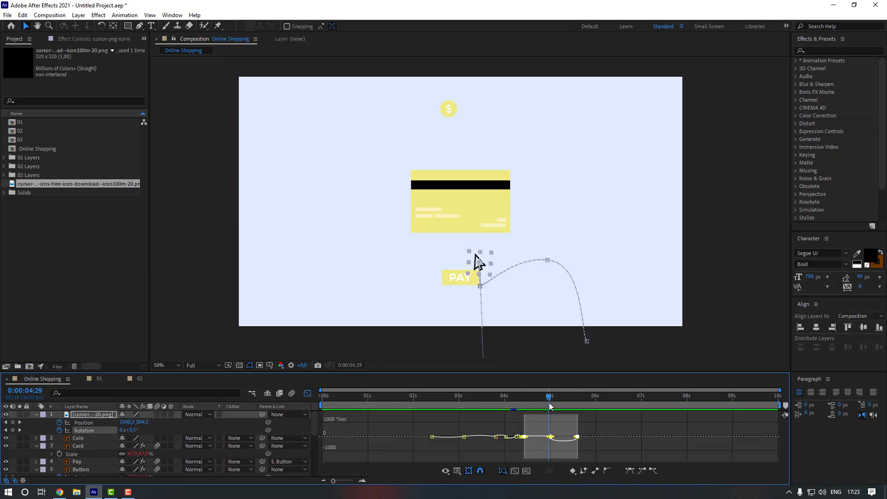
key(equal)
key(equal)
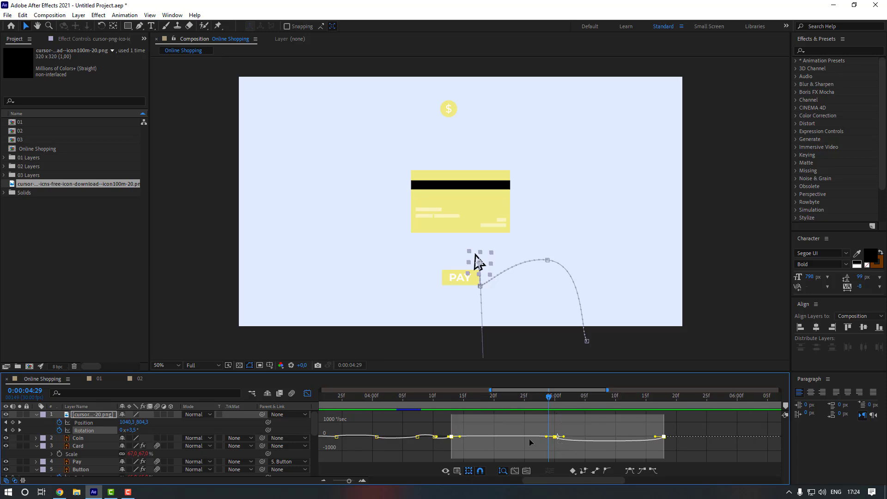
drag(536, 425, 536, 426)
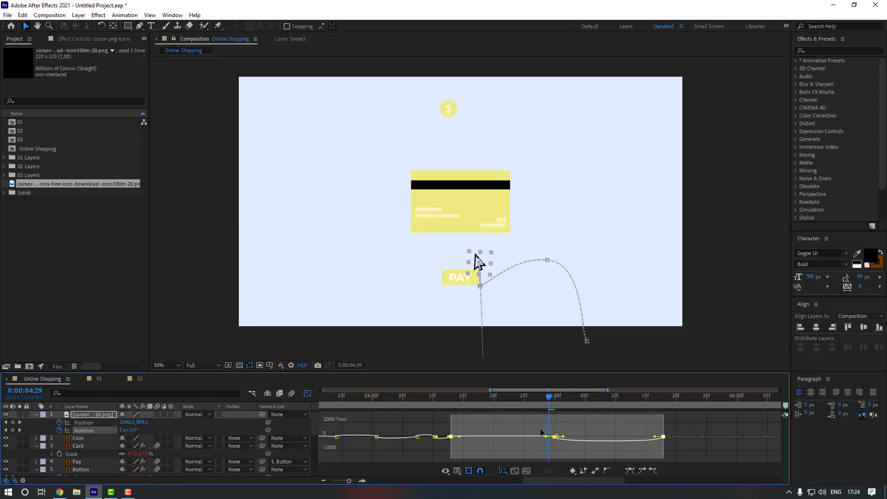
click(688, 431)
key(ctrl+z)
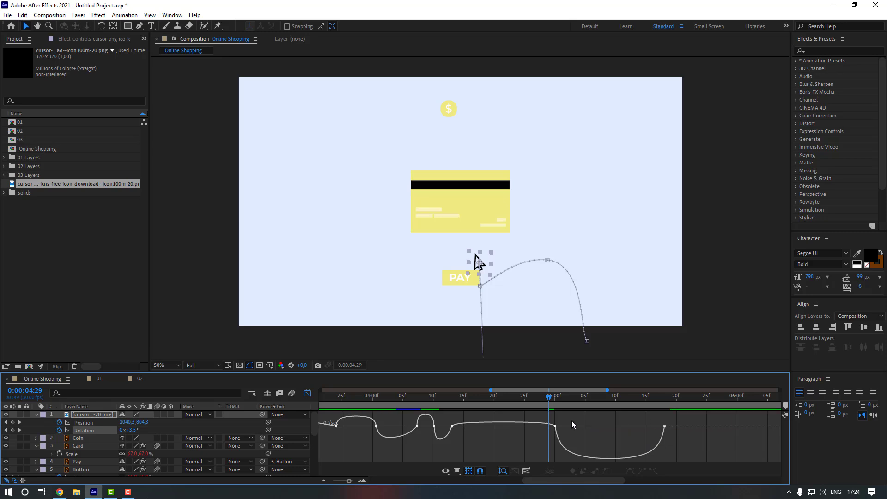
- Lengthen both speed handles of the cursor's rotation keyframe at 0:00:05:00, and return to the keyframe view of the whole timeline
drag(574, 420, 504, 430)
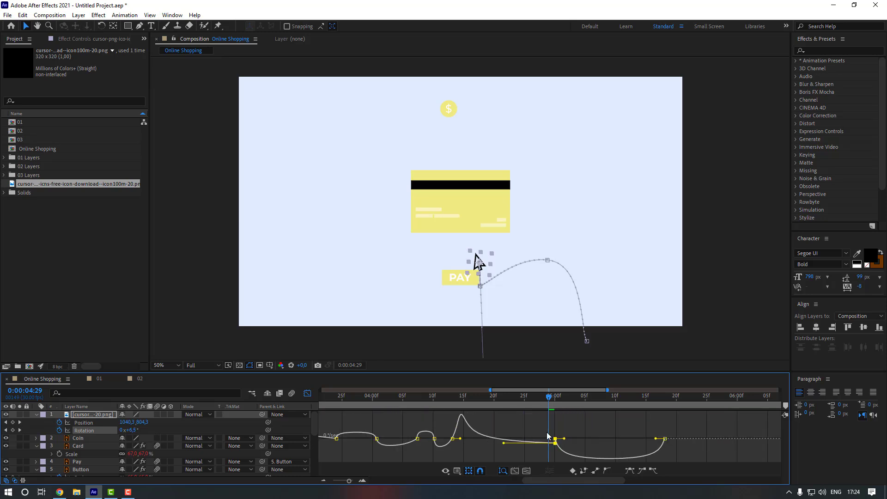
drag(564, 438, 624, 444)
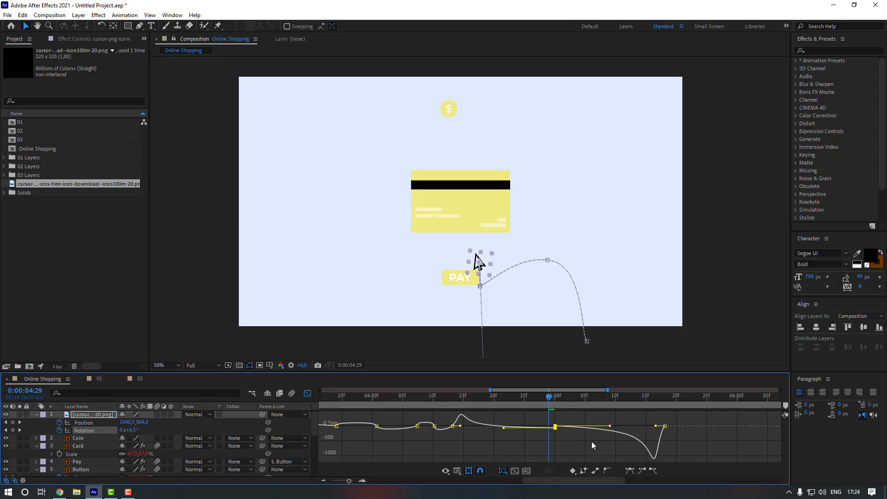
click(307, 393)
click(560, 434)
key(minus)
key(minus)
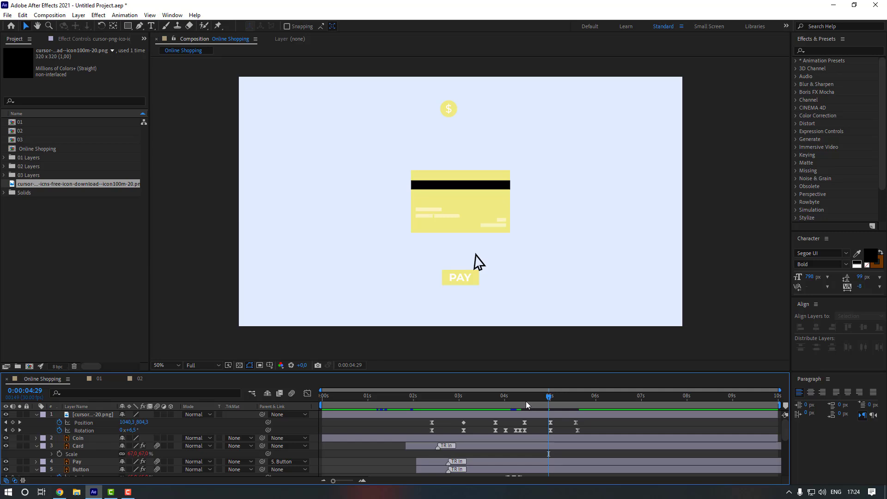
- Preview the cursor's click and exit with the reshaped rotation, starting around 0:00:04:10
click(522, 403)
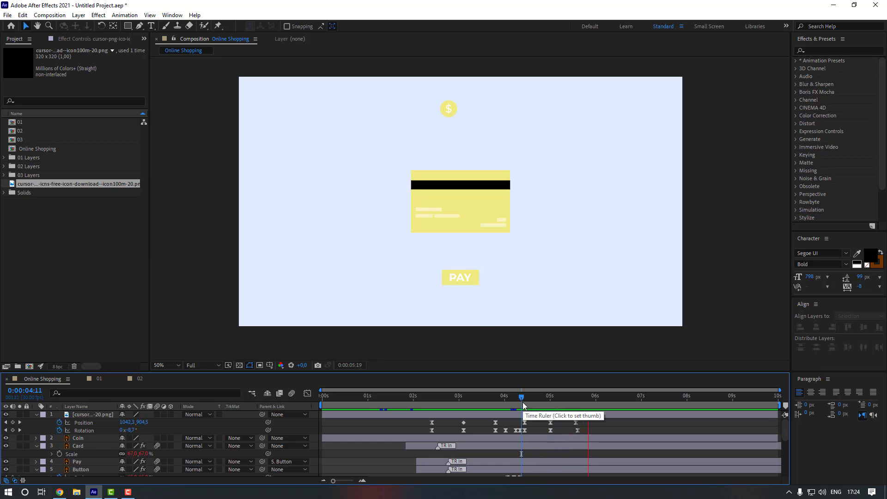
click(518, 403)
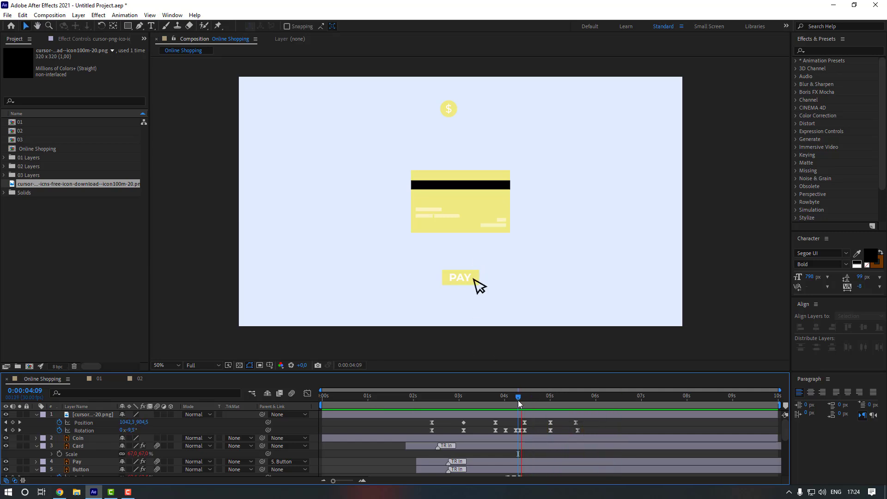
click(522, 401)
drag(462, 231, 474, 248)
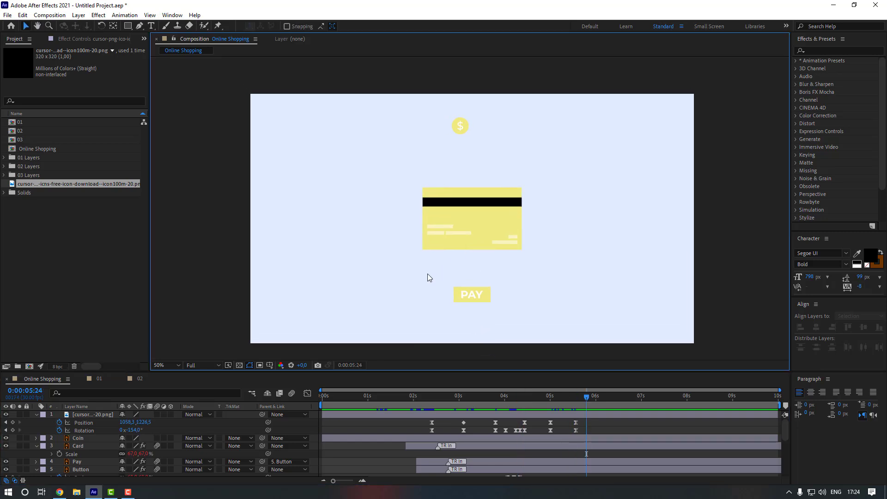
click(519, 398)
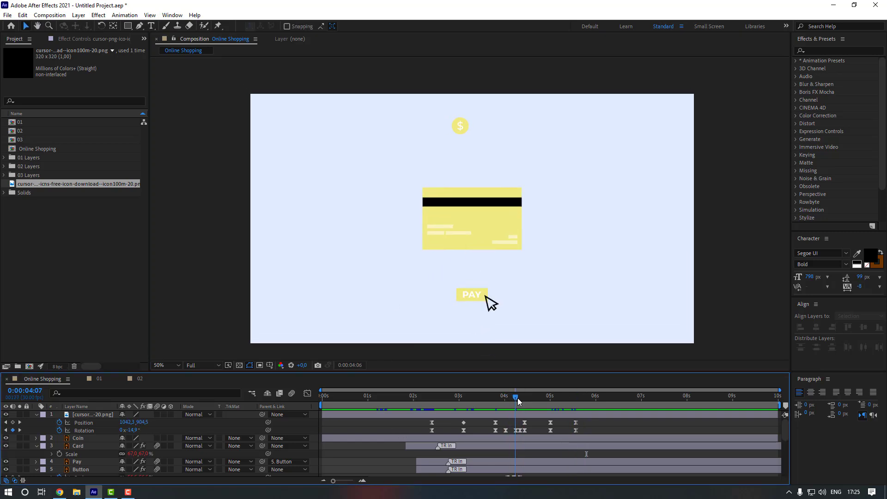
- Hide the coin behind the card by moving it there, placing its layer below Card and starting it together with the Pay layer
click(460, 129)
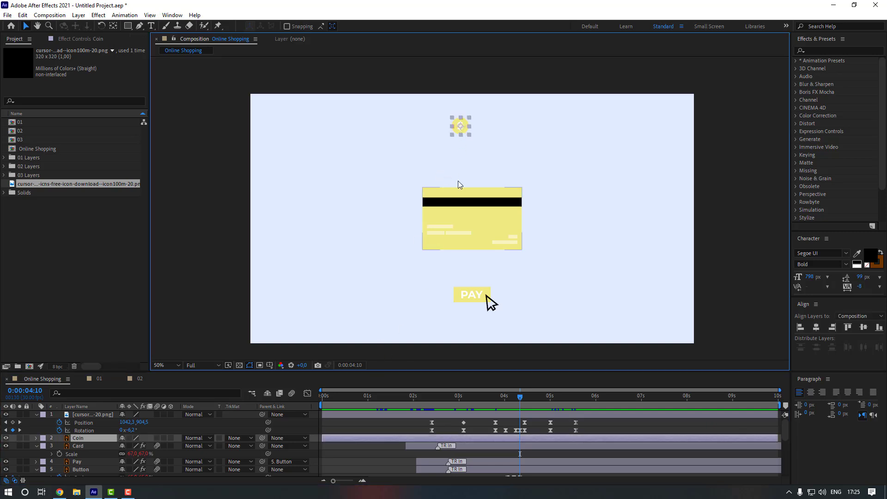
drag(460, 128, 468, 220)
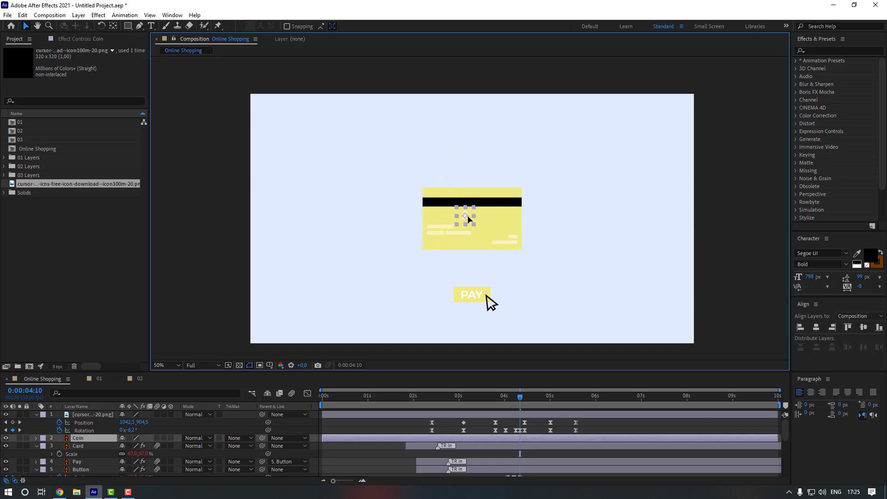
drag(98, 436, 95, 448)
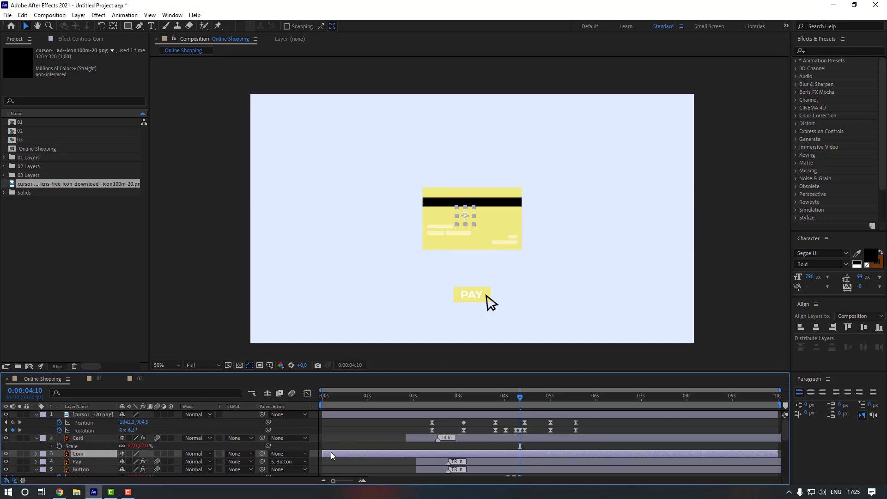
drag(331, 453, 430, 457)
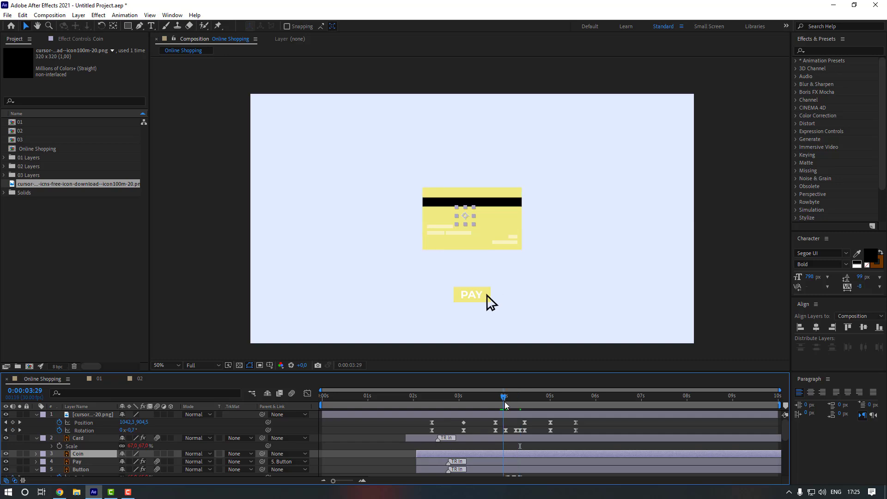
- Keyframe the coin's position behind the card at 0:00:04:09 and beyond the frame's upper-left corner at 0:00:04:19
drag(506, 405, 520, 405)
key(p)
click(59, 462)
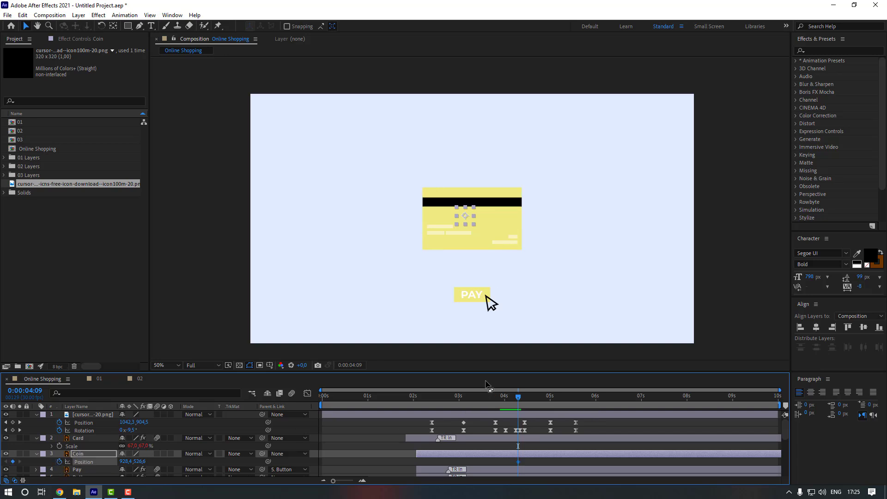
key(shift+Page_Down)
drag(470, 217, 333, 83)
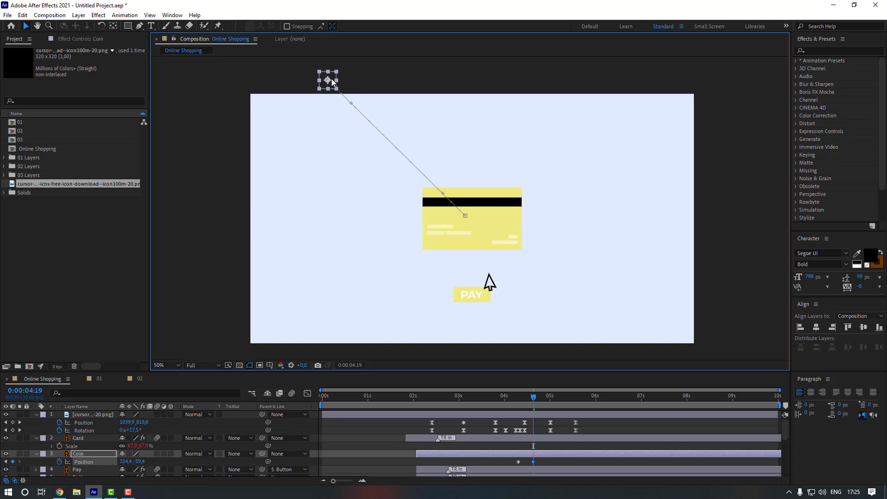
- Apply Easy Ease to both coin position keyframes and preview the coin flying out of the card
right_click(533, 462)
mouse_move(596, 454)
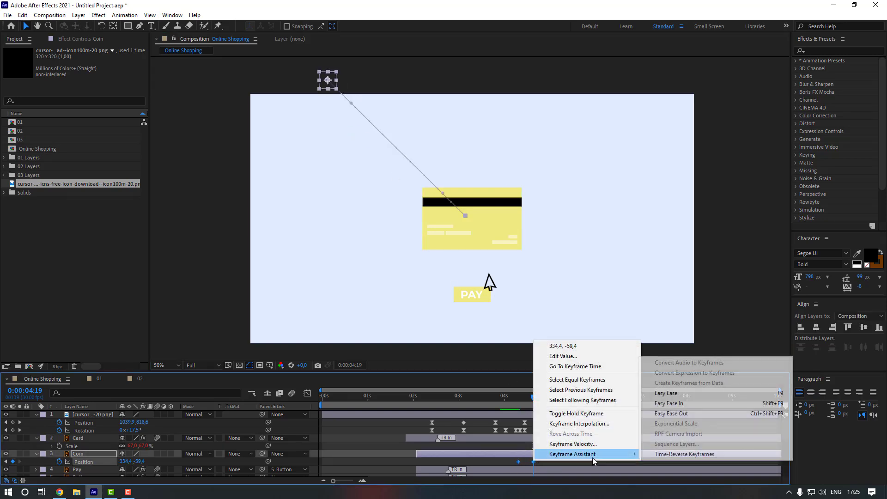
click(668, 394)
click(545, 462)
click(506, 397)
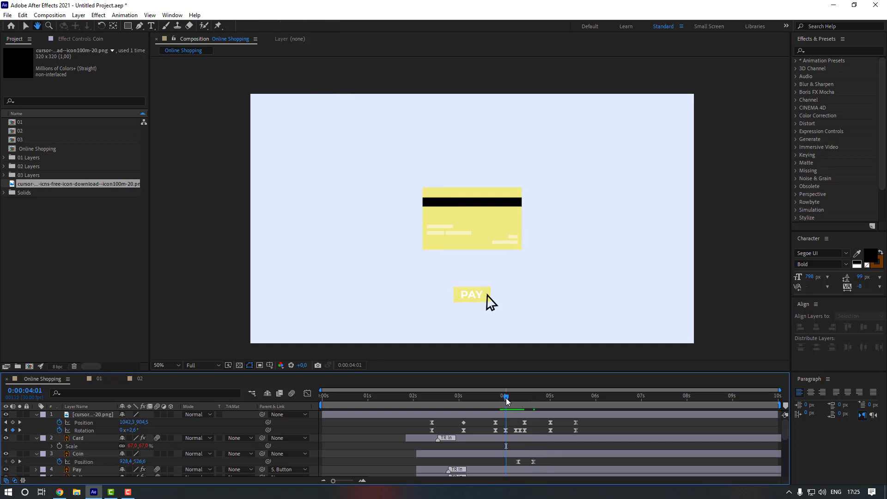
key(space)
key(space)
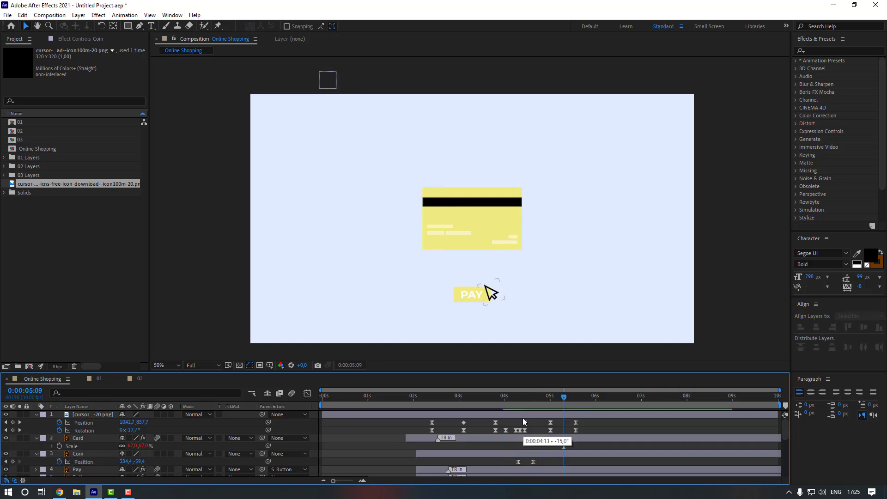
- Set the Coin layer's scale to 40% and preview the enlarged coin's flight
click(517, 397)
click(518, 397)
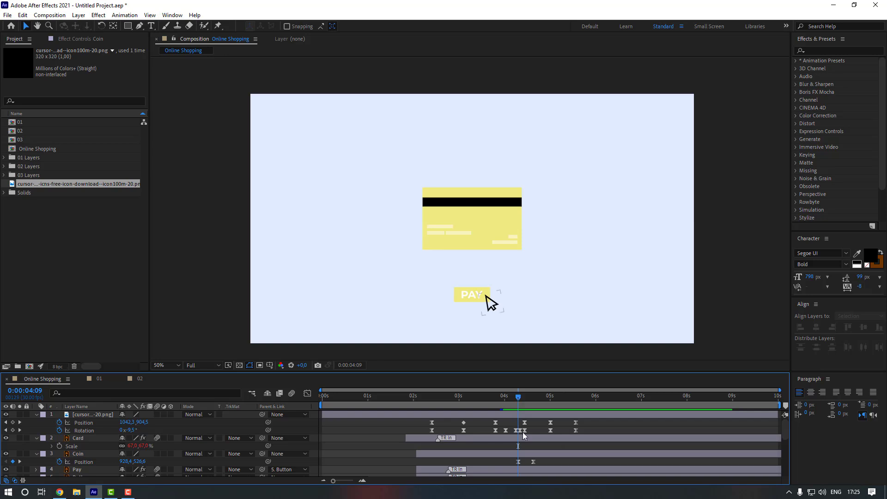
click(523, 454)
key(shift+s)
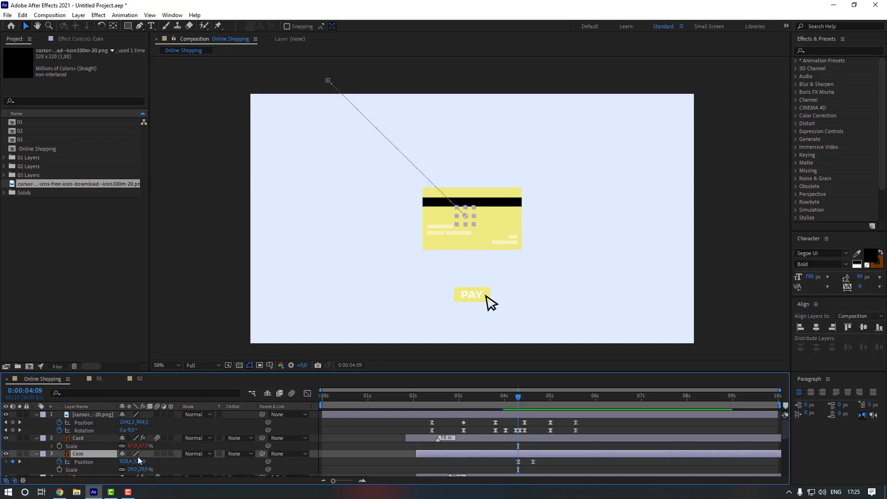
click(131, 469)
text(40)
key(Return)
click(506, 471)
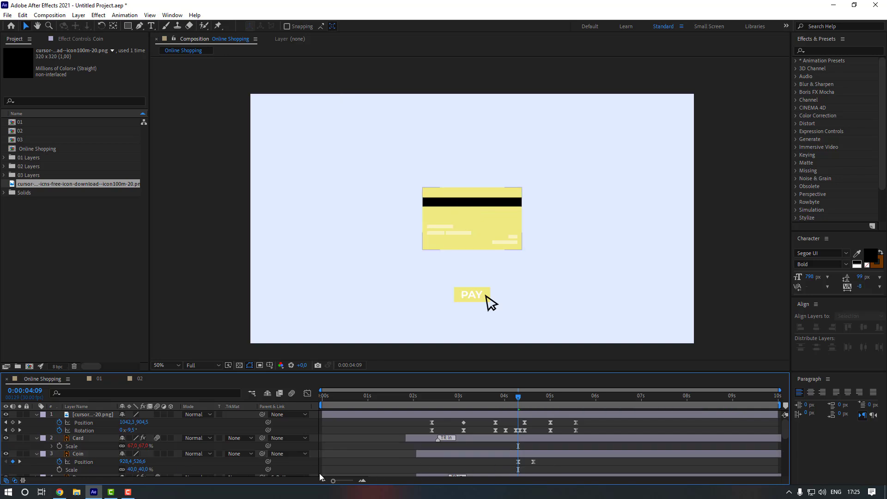
click(512, 398)
key(space)
- Slow the coin's flight by moving its last position keyframe to 0:00:05:01, and preview the motion
click(533, 461)
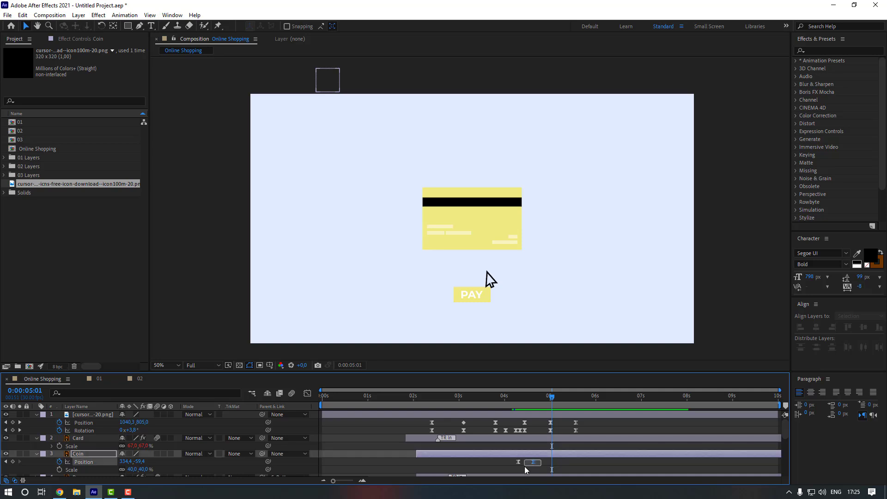
drag(533, 461, 552, 464)
click(560, 461)
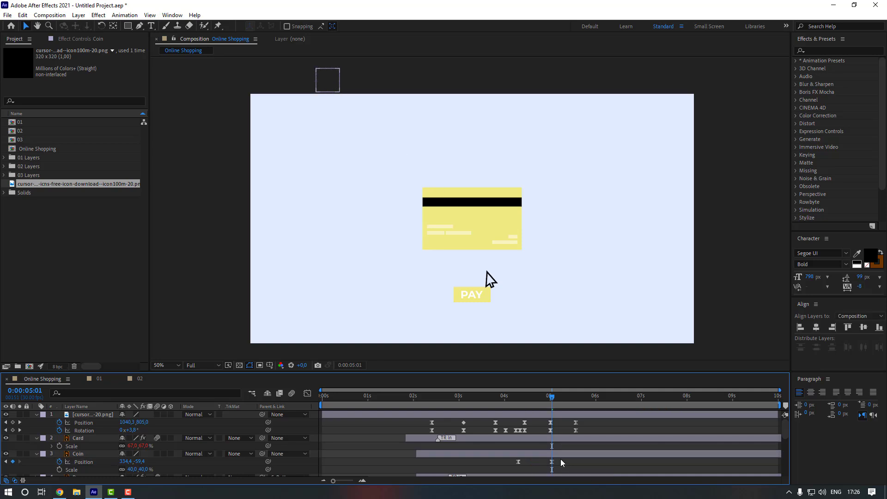
click(512, 397)
key(space)
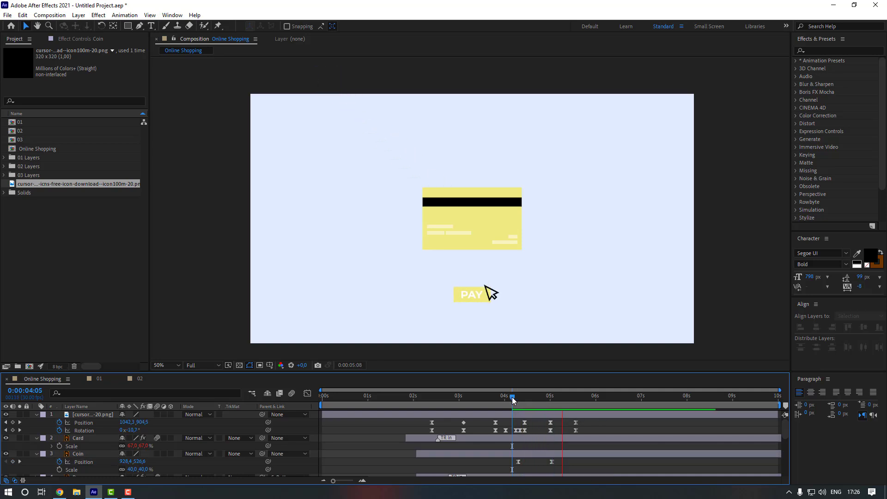
click(518, 398)
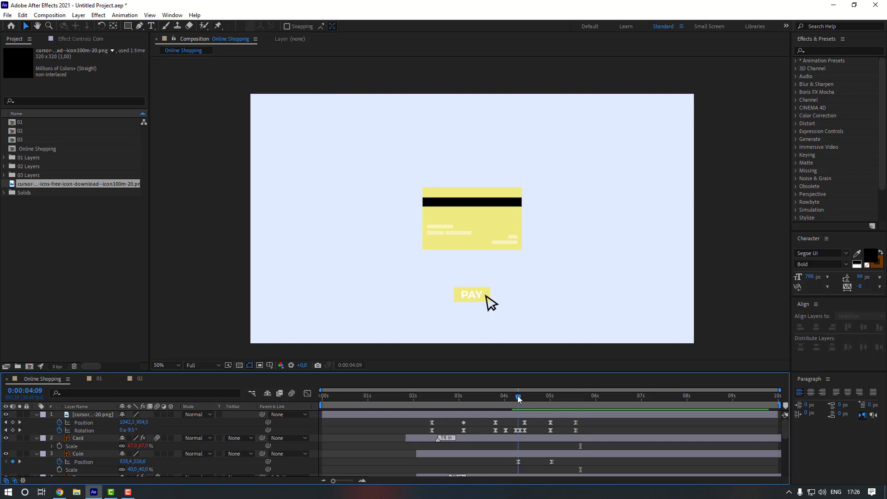
- Move the coin's end position at 0:00:05:01 straight above the card, outside the frame at 924.4, -57.4, and preview the vertical flight
click(552, 461)
drag(337, 84, 468, 82)
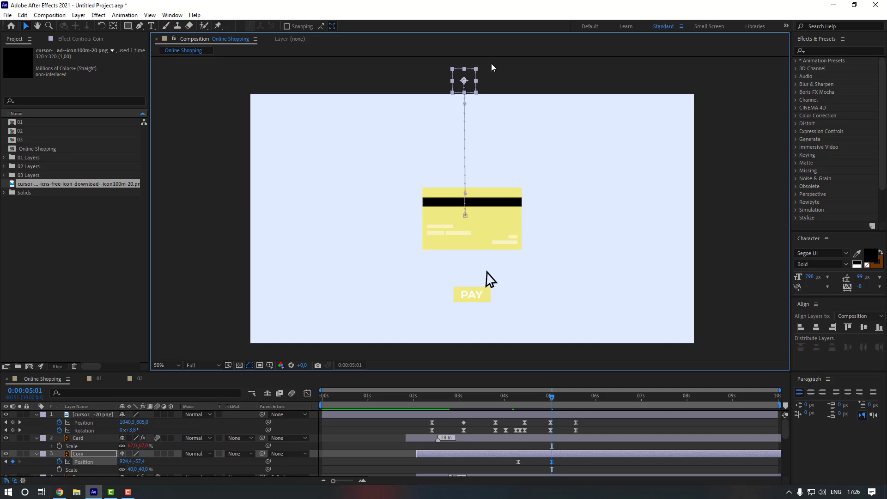
click(540, 467)
click(512, 397)
key(space)
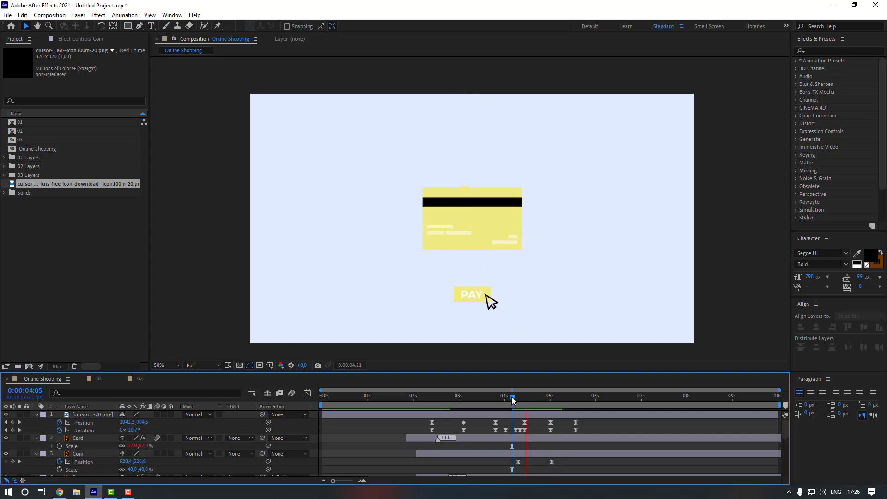
click(518, 397)
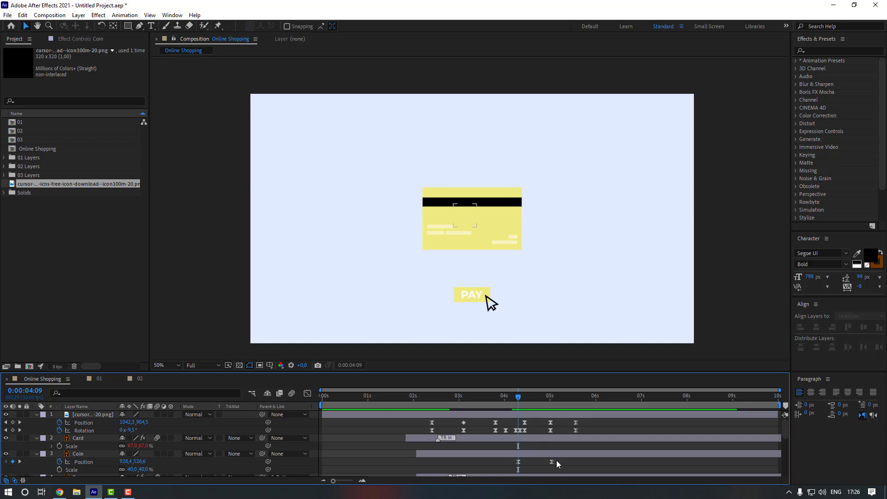
- Duplicate the Coin layer and shift the copy about 4 frames later in time
click(524, 461)
key(ctrl+d)
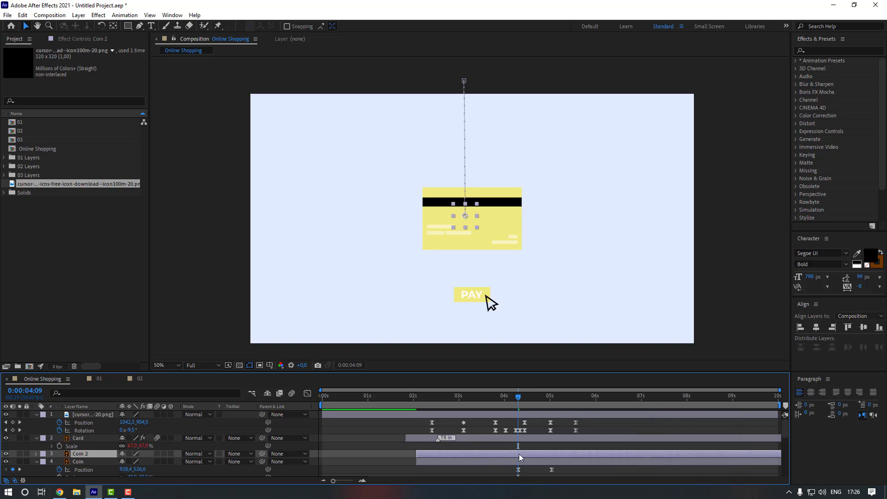
key(p)
scroll(522, 455, down, 1)
drag(527, 434, 532, 433)
- Shift the Coin 2 motion path left by 120 px, with its end position at 804.4, -57.4 at 0:00:05:05
click(557, 395)
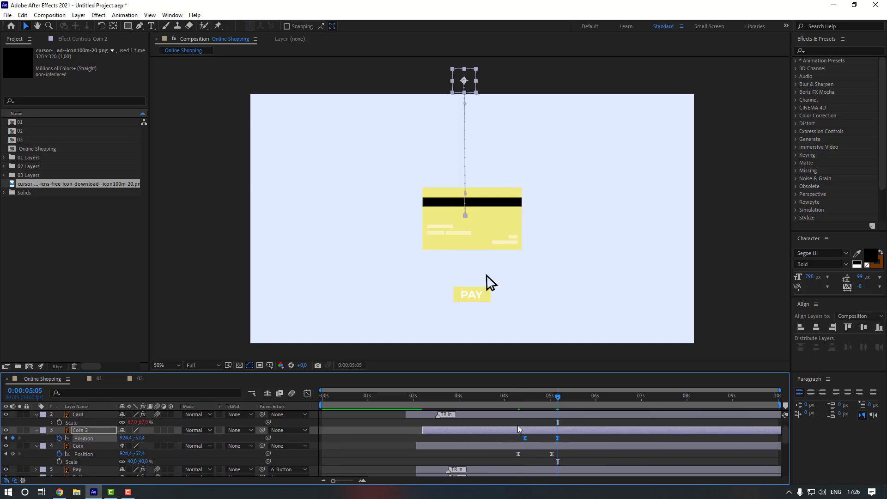
key(shift+Left)
key(shift+Left)
key(shift+Left)
key(shift+Left)
key(shift+Left)
key(shift+Left)
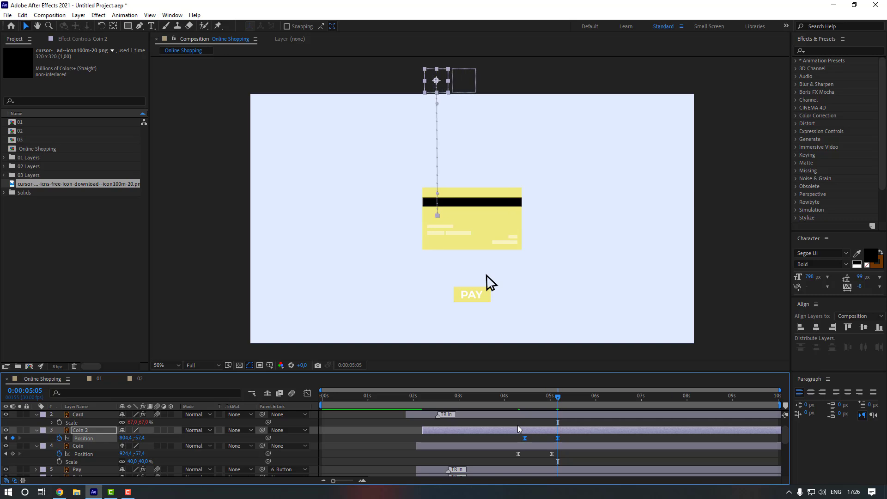
- Duplicate the Coin 2 layer and shift the copy about 6 frames later in time
click(572, 437)
click(548, 431)
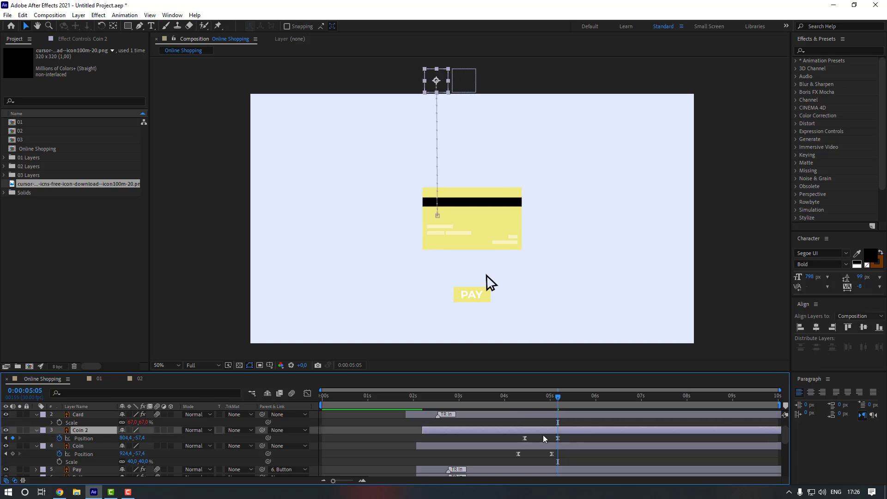
key(ctrl+d)
key(p)
drag(512, 431, 522, 431)
drag(574, 437, 527, 441)
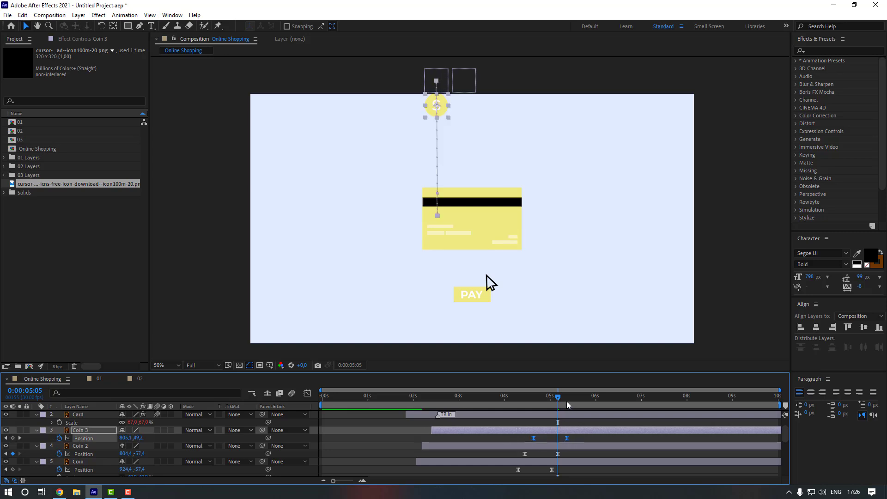
- Shift the Coin 3 motion path right by 240 px, with its end position at 1044.4, -57.4 at 0:00:05:11, and preview the three coins
click(567, 399)
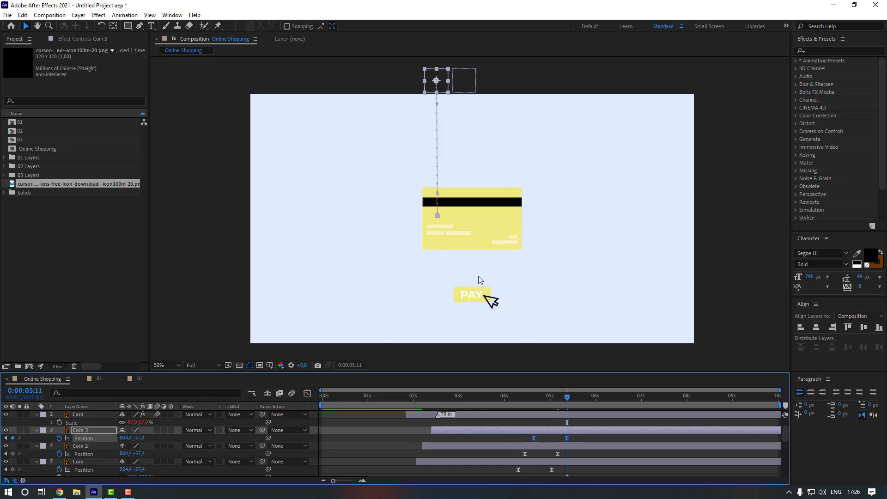
key(shift+Right)
key(shift+Right)
key(shift+Right)
key(shift+Right)
key(shift+Right)
key(shift+Right)
key(shift+Right)
key(shift+Right)
key(shift+Right)
key(shift+Right)
key(shift+Right)
key(shift+Right)
key(shift+Right)
key(shift+Right)
key(shift+Right)
key(shift+Right)
key(shift+Right)
key(shift+Right)
key(shift+Right)
key(shift+Right)
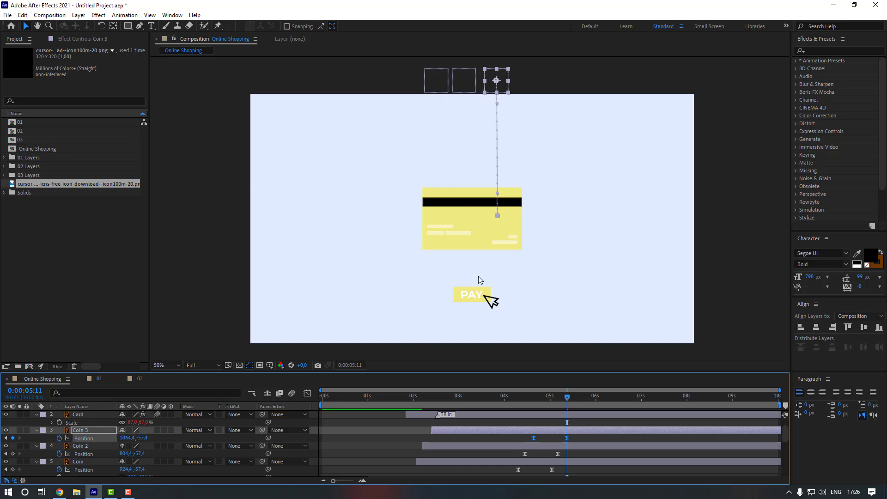
key(shift+Left)
key(shift+Left)
click(538, 424)
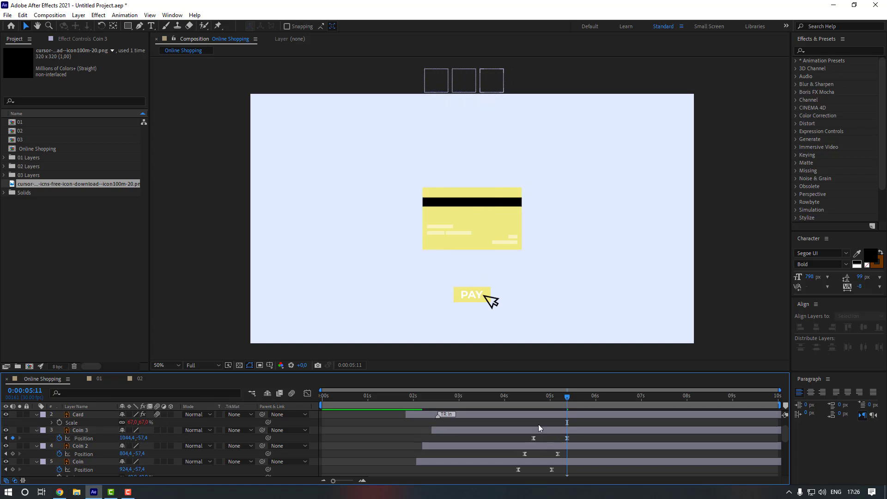
click(503, 396)
key(space)
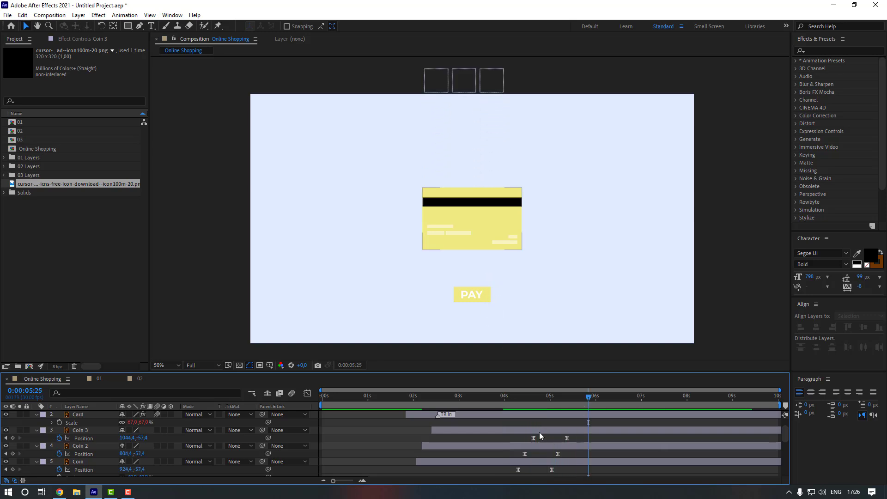
- Start a scale animation on the Card layer with a 67% keyframe at 0:00:04:12
click(518, 397)
click(72, 423)
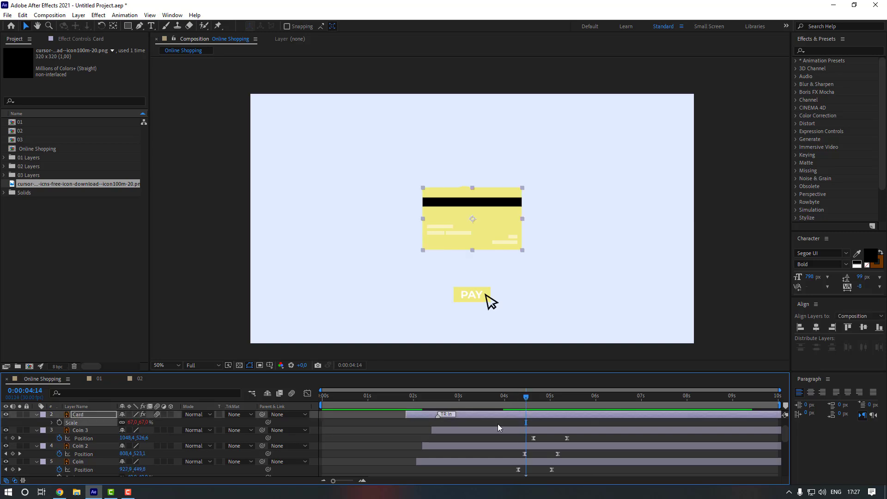
key(Page_Down)
key(Page_Down)
key(Page_Up)
key(Page_Up)
key(Page_Up)
key(Page_Up)
click(59, 422)
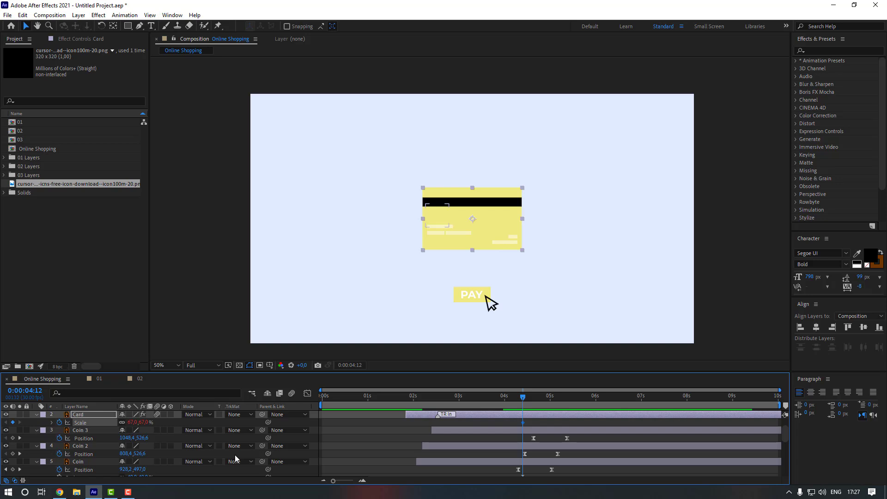
- Shrink the card slightly by setting its scale to 64% at 0:00:04:15
key(Page_Down)
key(Page_Down)
key(Page_Down)
click(133, 422)
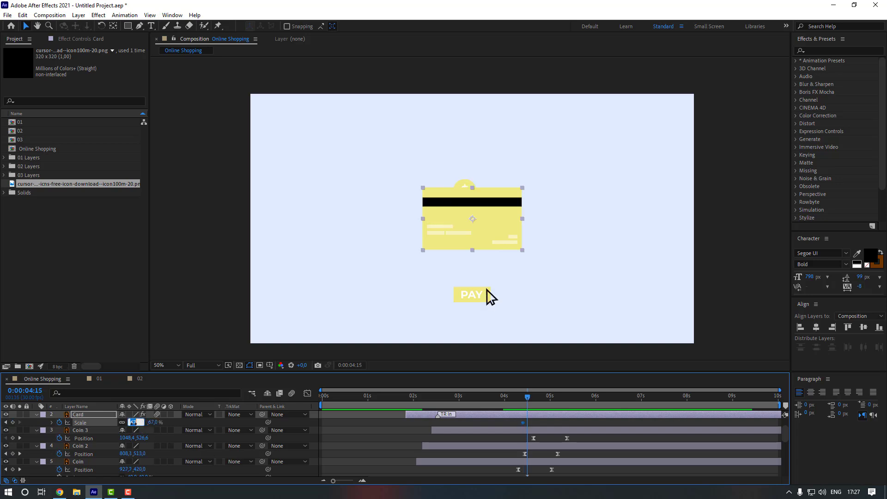
text(64)
key(Return)
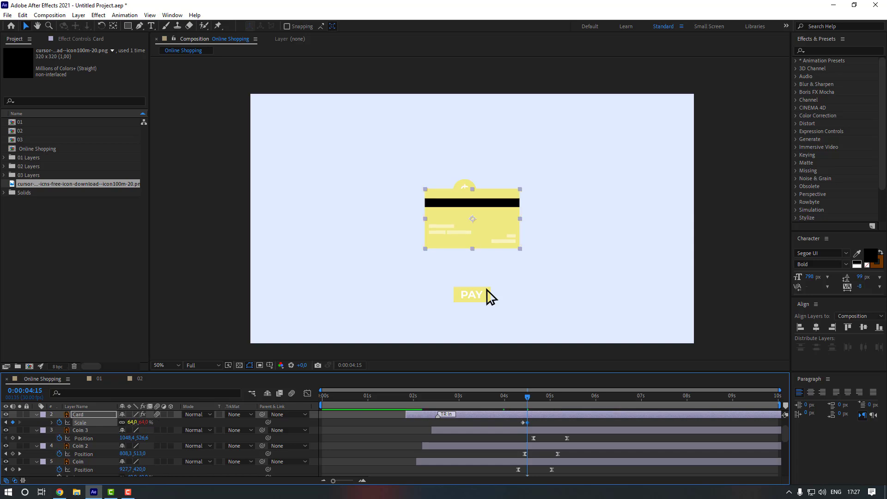
- Return the card's scale to 67% at 0:00:04:17
key(Page_Down)
key(Page_Down)
click(133, 422)
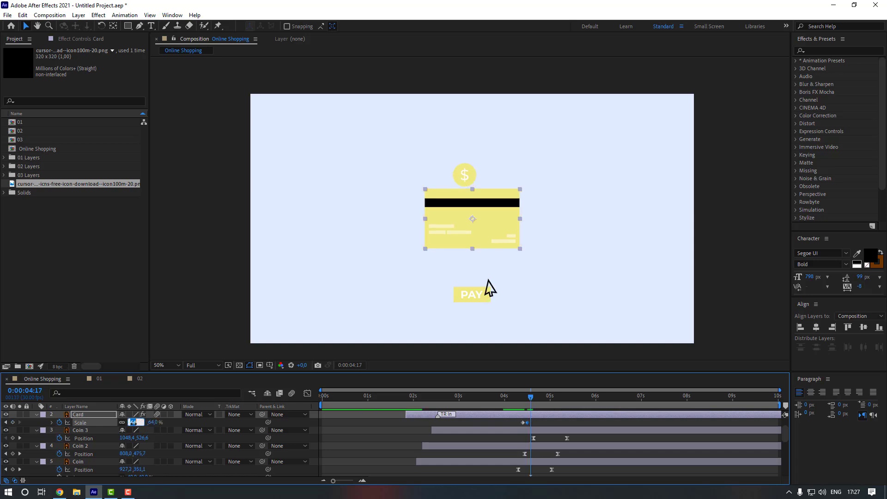
text(67)
key(Return)
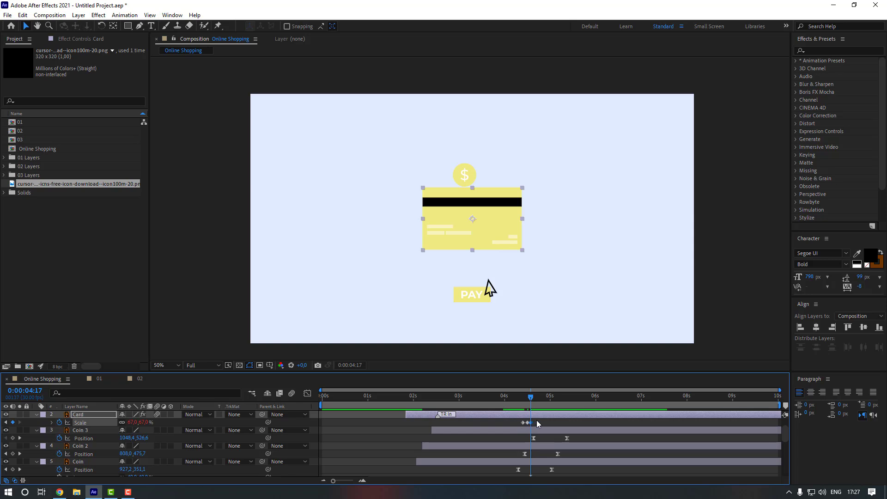
- Apply Easy Ease to the card's scale keyframes
right_click(531, 423)
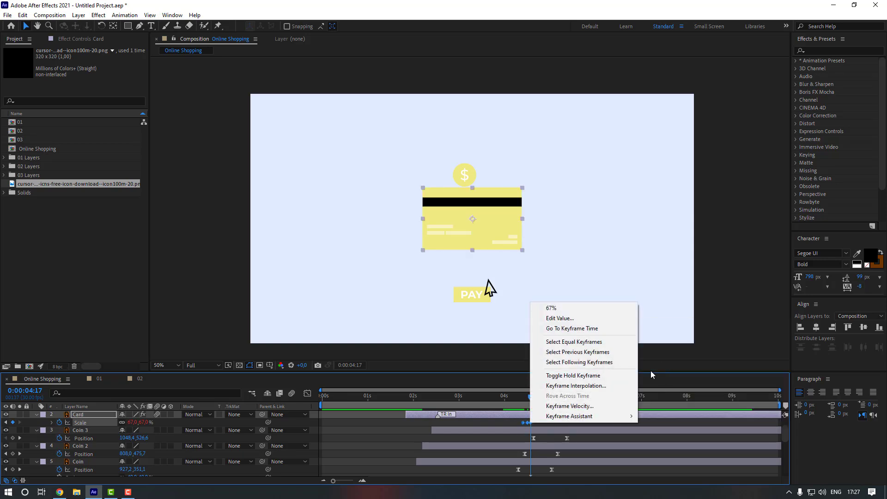
mouse_move(591, 416)
click(658, 358)
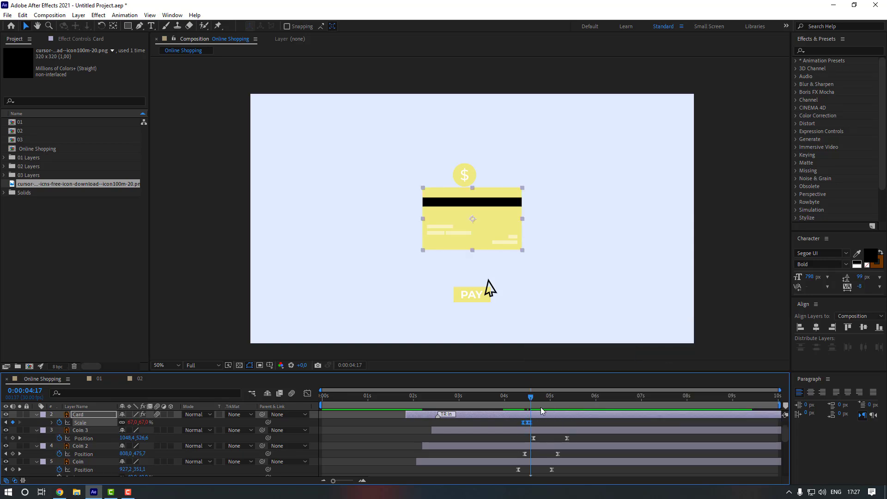
- Repeat the card's scale pulse keyframes until just before 0:00:05:00, and preview the pulsing as the coins fly out
drag(532, 399, 542, 400)
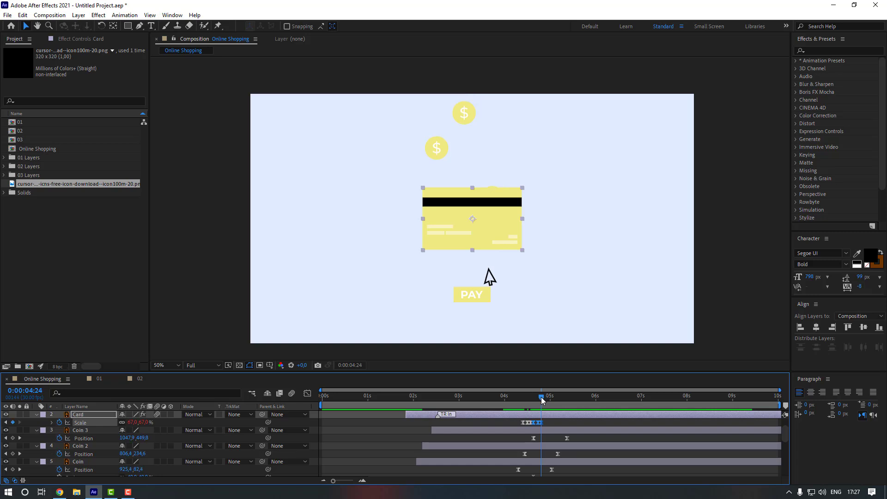
click(561, 421)
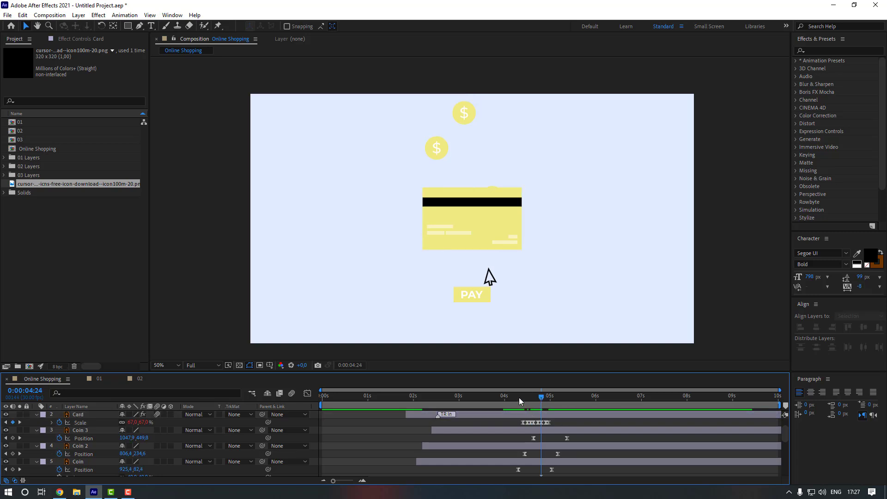
click(490, 398)
key(space)
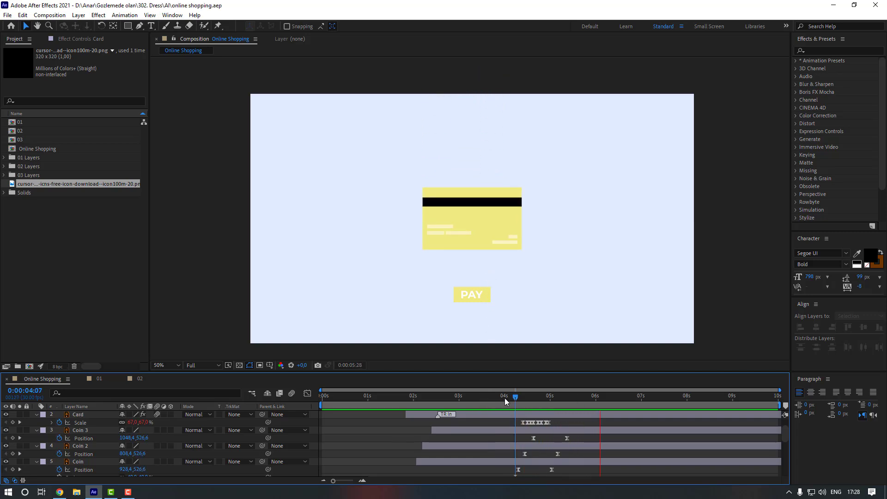
drag(504, 397, 567, 398)
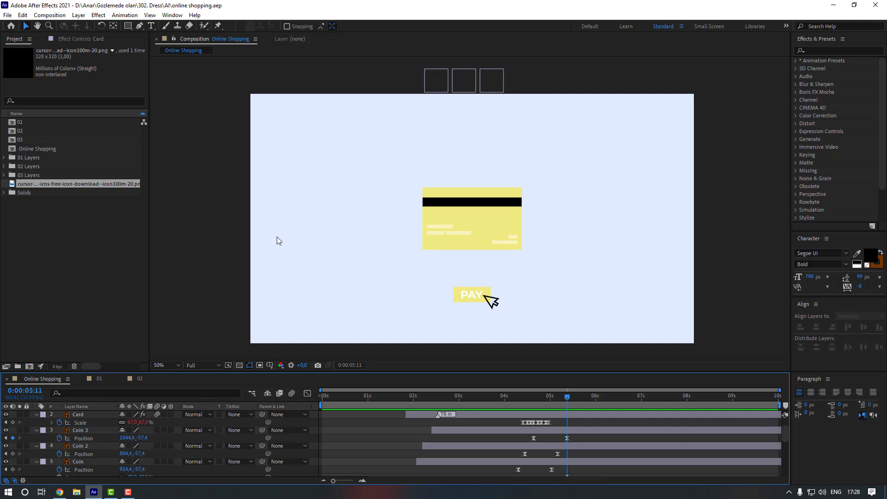
- Add a null object to the Online Shopping composition
right_click(186, 216)
mouse_move(228, 223)
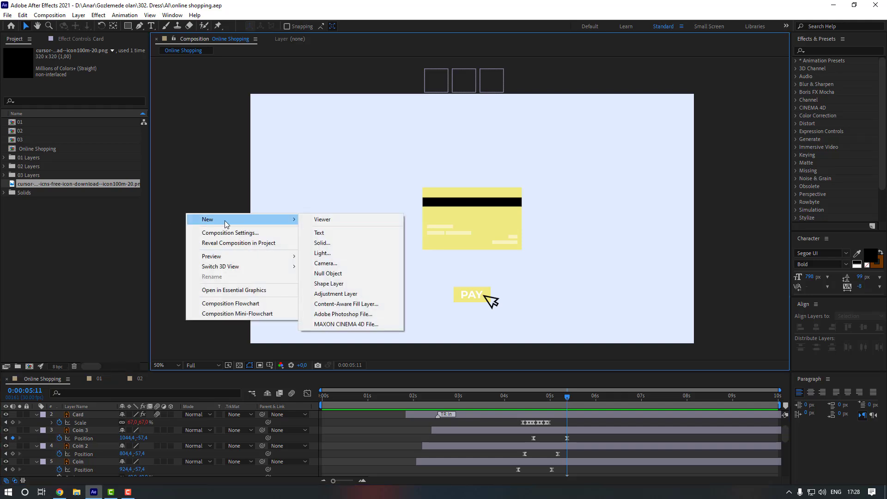
click(332, 272)
- Center the null object horizontally and vertically in the composition, with its anchor point at its own middle
click(818, 327)
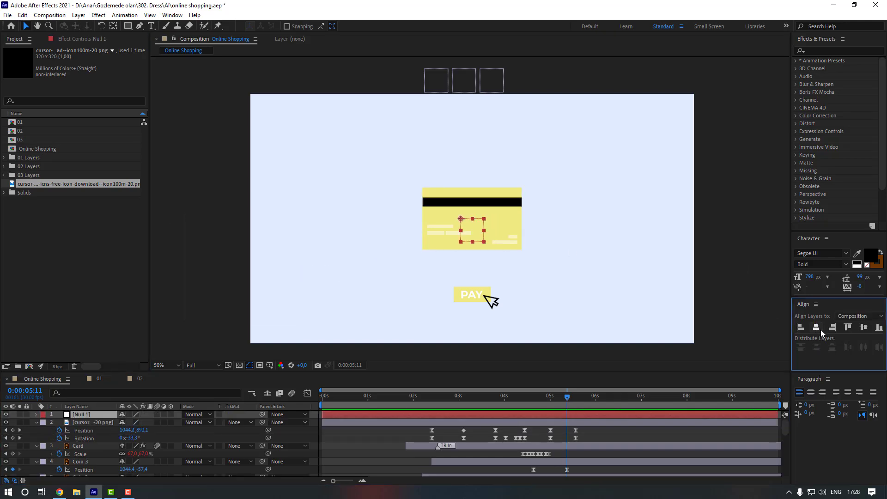
click(864, 328)
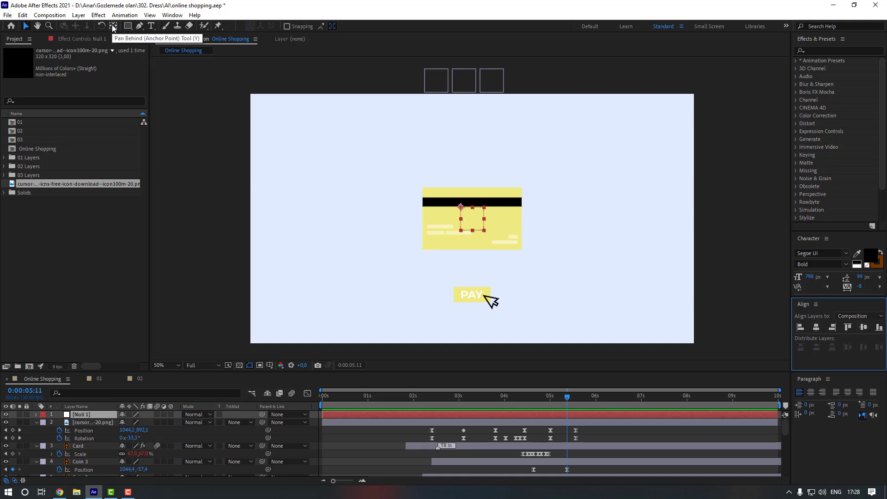
click(225, 218)
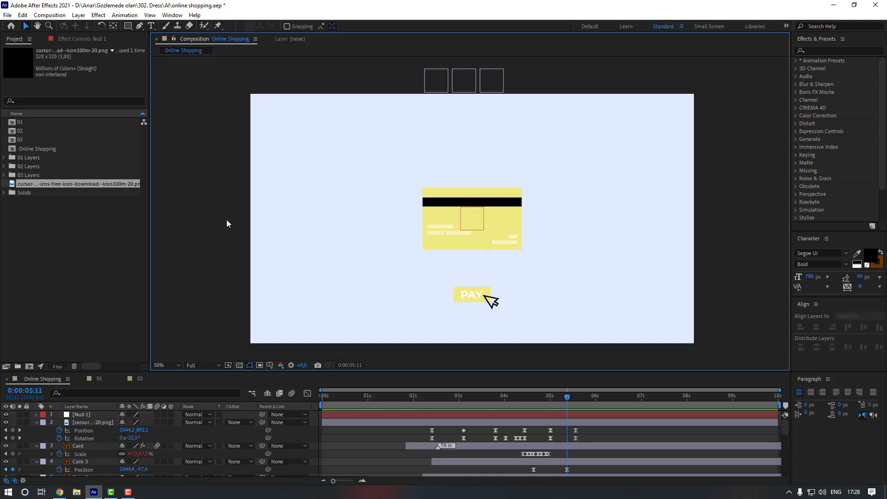
- Parent the Card, Coin 3, Coin 2, Coin and Button layers to Null 1
click(88, 445)
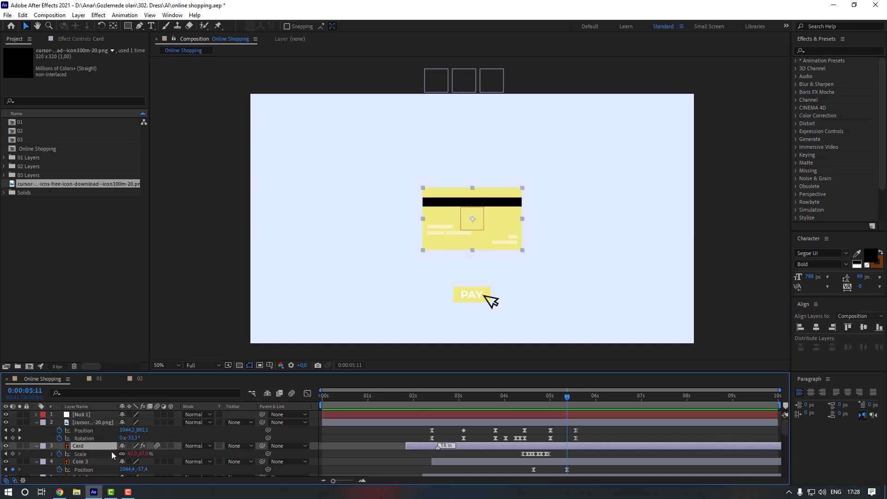
scroll(110, 451, down, 2)
ctrl+click(92, 438)
ctrl+click(90, 454)
ctrl+click(85, 469)
scroll(88, 467, down, 2)
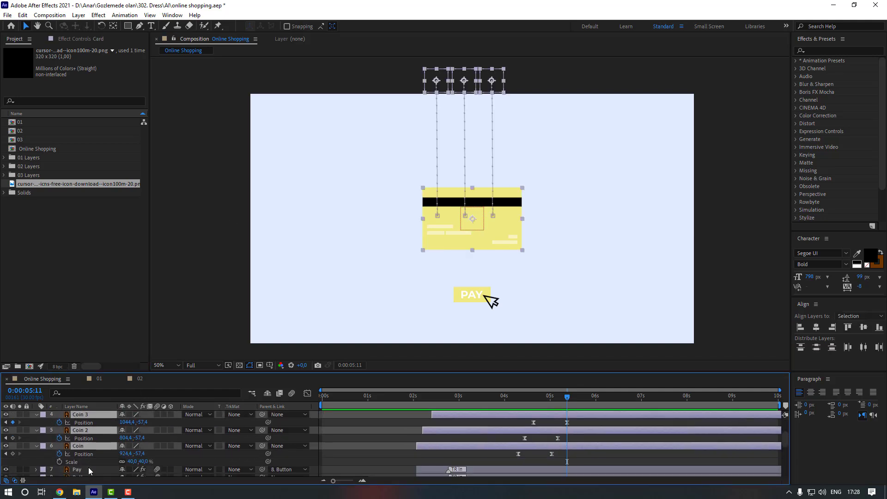
scroll(88, 466, down, 2)
ctrl+click(87, 455)
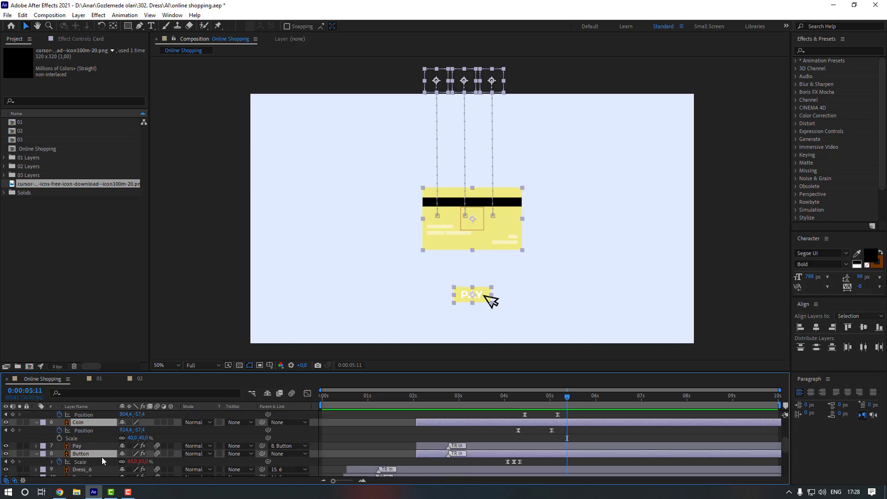
click(290, 454)
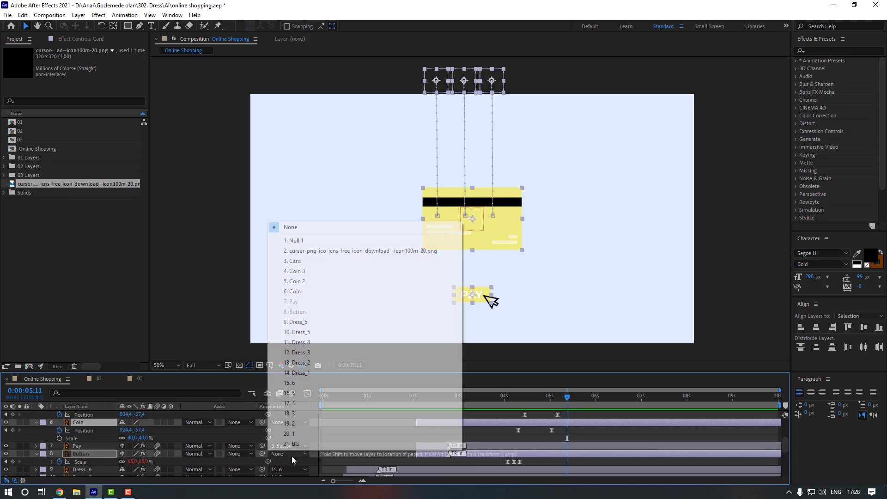
click(315, 240)
- Rename the null layer as Controller
scroll(91, 436, up, 5)
click(88, 418)
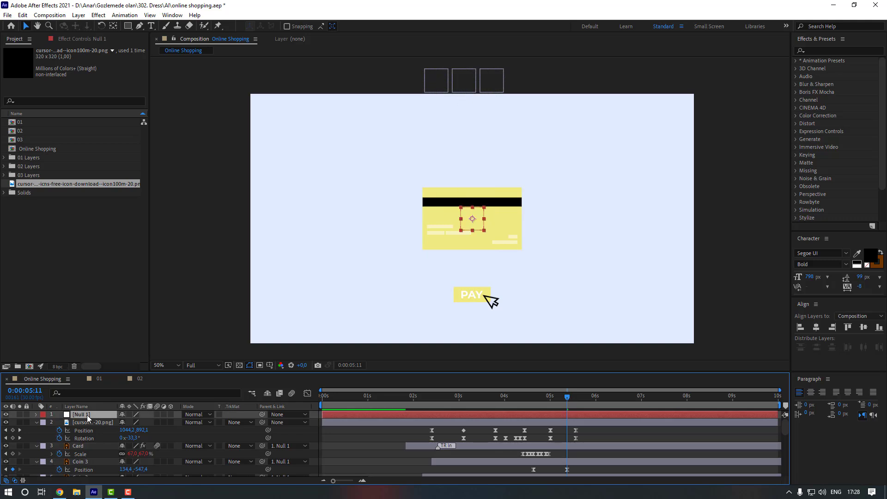
key(Return)
text(Controller)
key(Return)
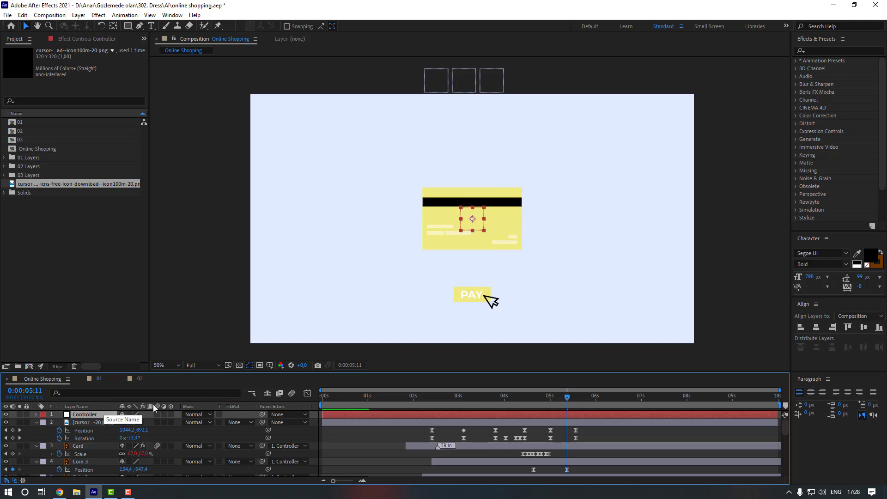
- Set a position keyframe for the Controller layer at 0:00:05:18, keeping it at 960, 540
drag(550, 399, 579, 404)
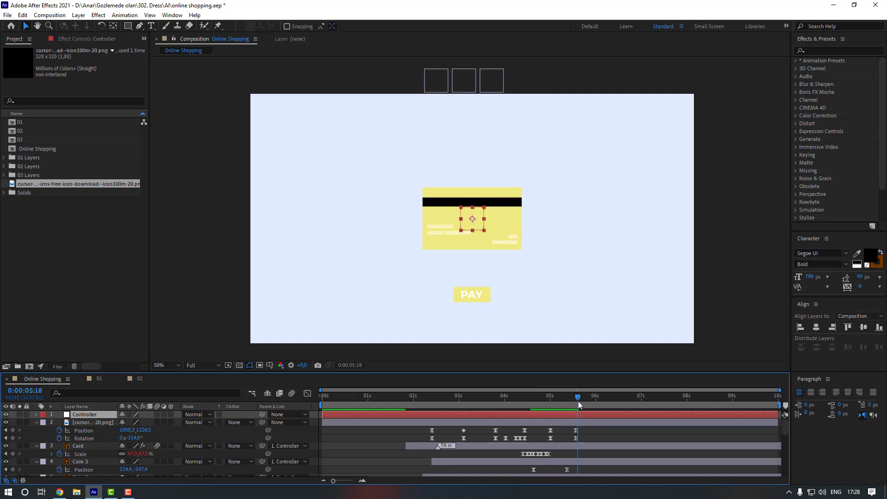
key(p)
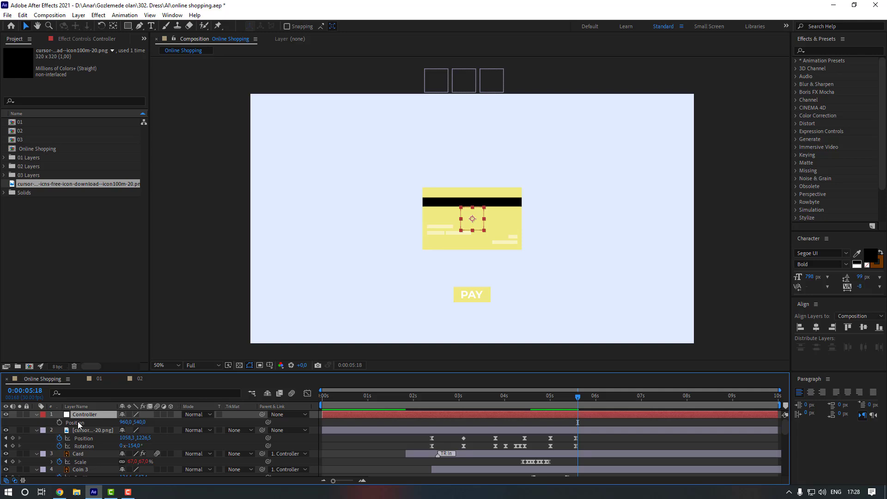
click(59, 421)
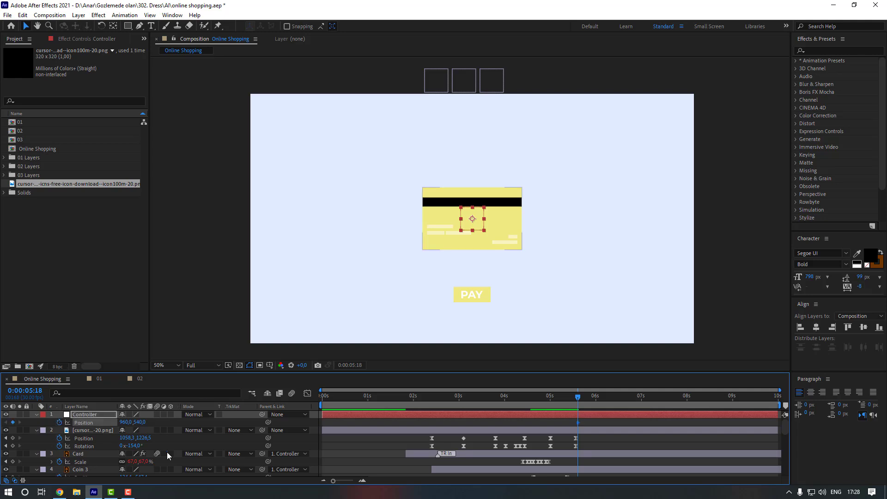
- Add a Position keyframe of 960, -396 on the Controller layer at 0:00:05:28 to move the card scene upward
click(584, 424)
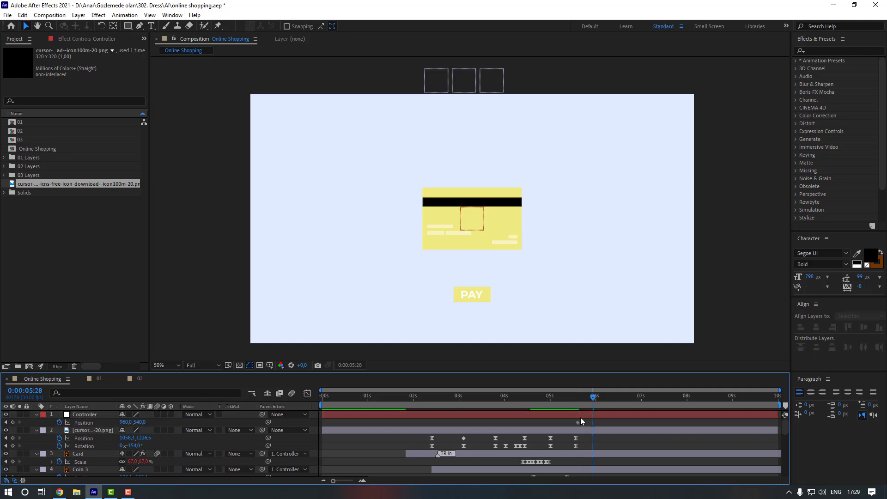
click(580, 417)
drag(140, 422, 589, 422)
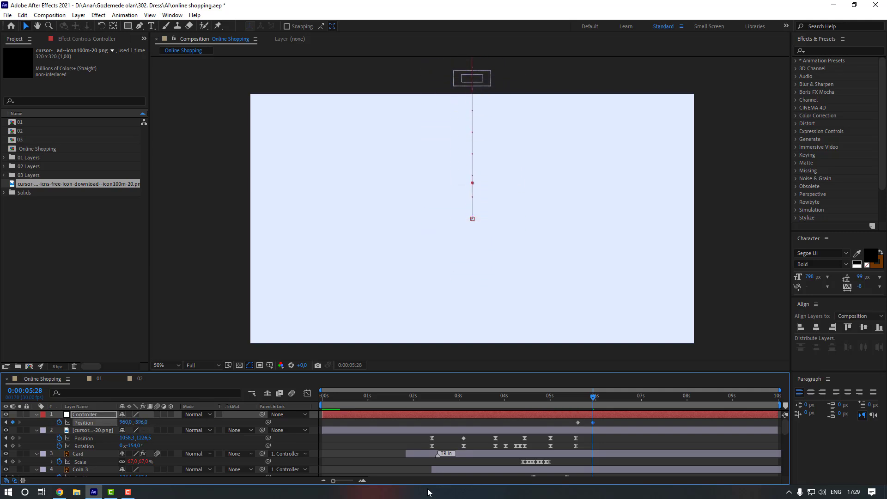
- Apply Easy Ease to both Controller position keyframes and delay the second to just past 6 seconds, then preview the exit
right_click(593, 422)
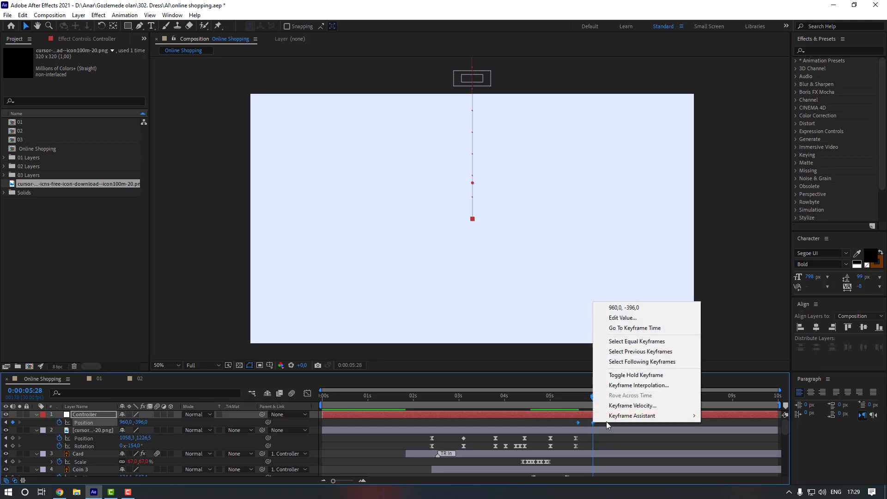
mouse_move(646, 415)
click(726, 355)
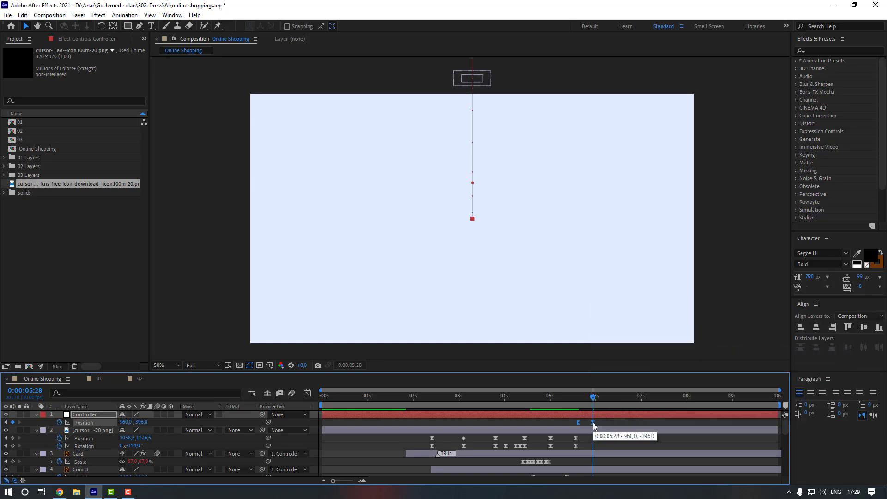
drag(593, 422, 605, 422)
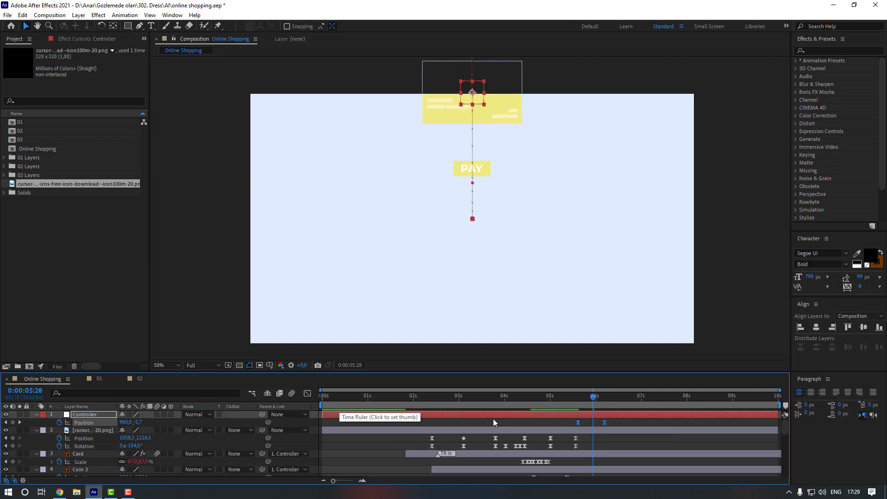
click(544, 403)
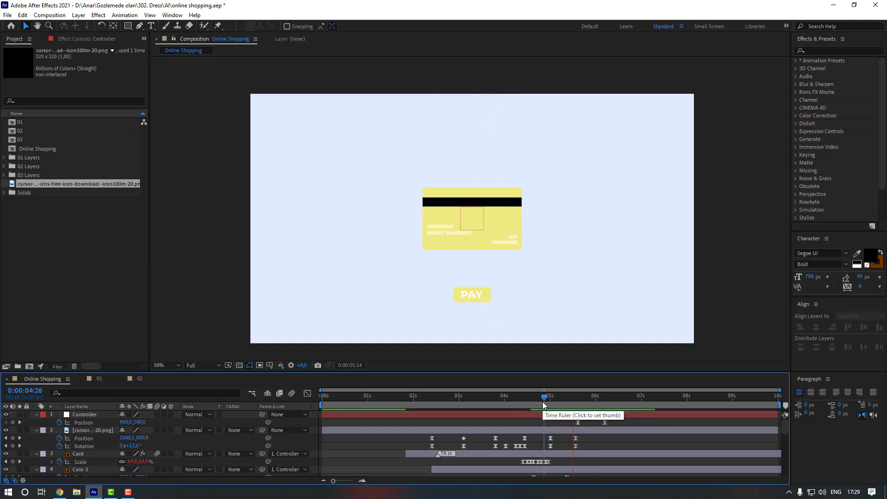
key(space)
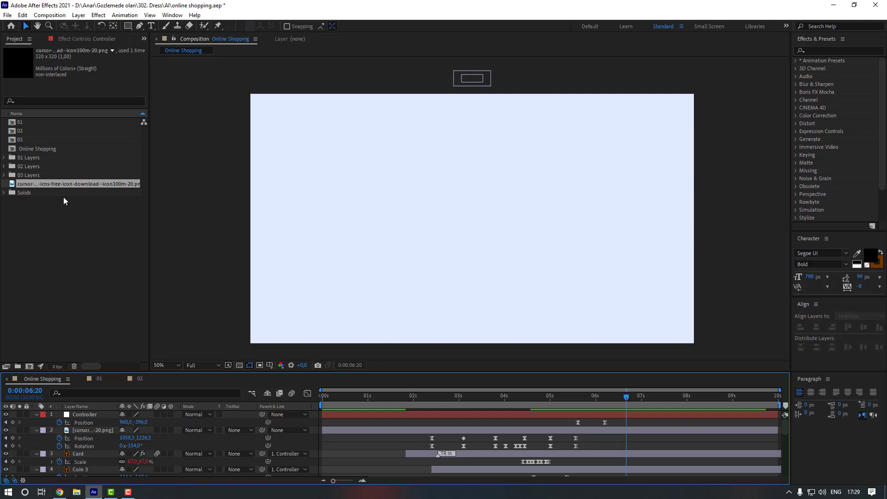
- Transfer all layers from composition 03 into Online Shopping above Controller, starting at 0:00:06:20
double_click(24, 140)
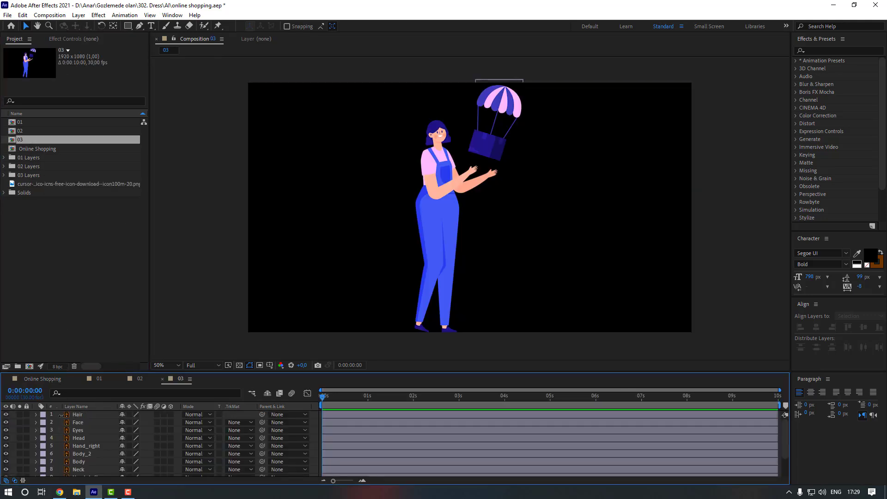
click(87, 447)
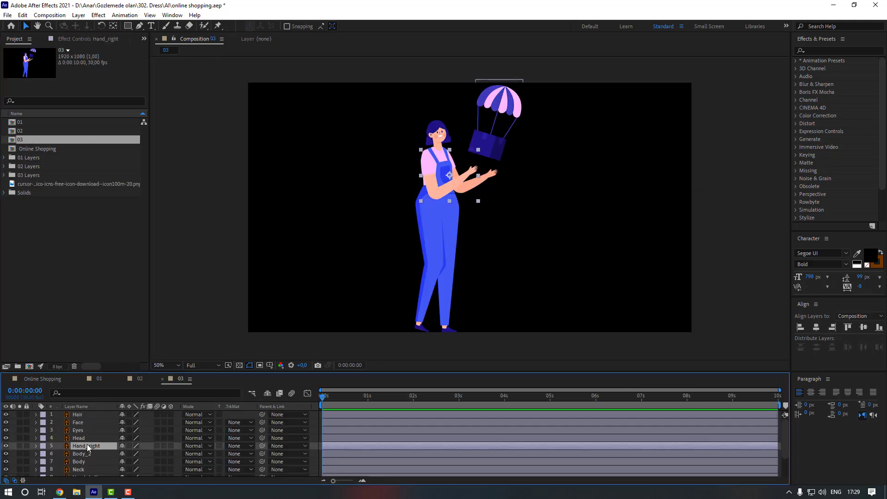
key(ctrl+a)
click(42, 379)
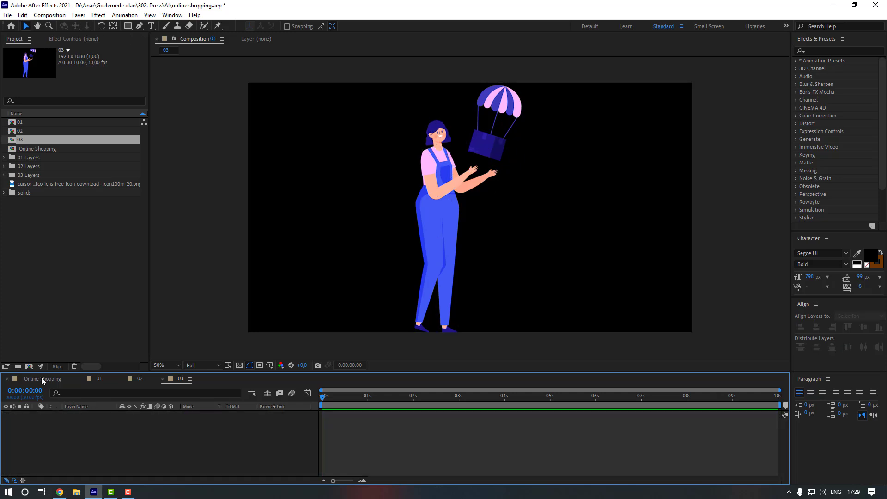
click(85, 412)
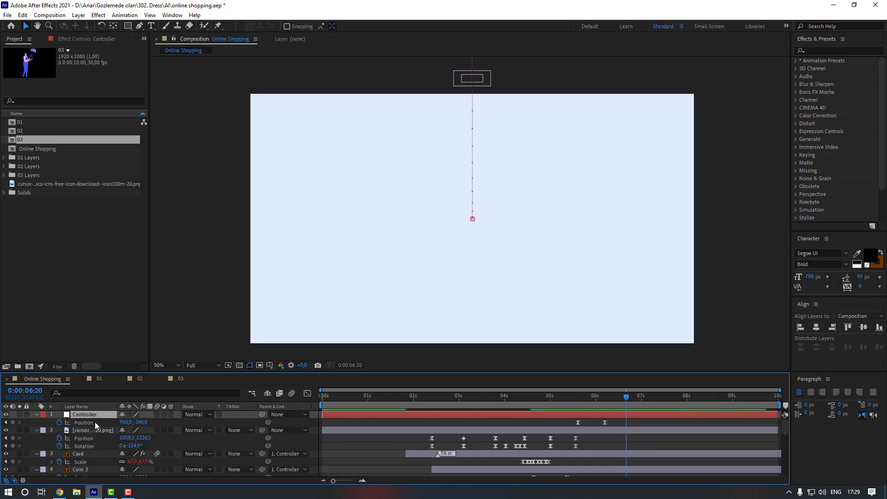
key(ctrl+v)
scroll(339, 430, down, 3)
drag(339, 430, 632, 434)
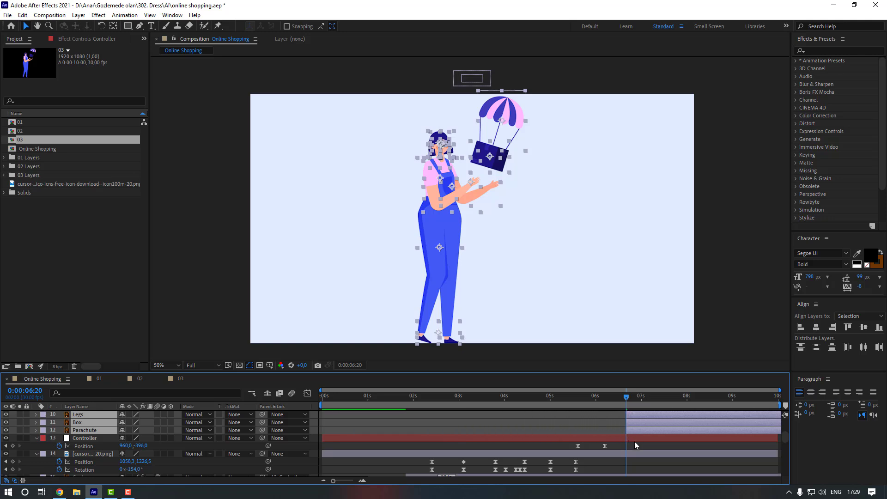
click(634, 440)
click(164, 199)
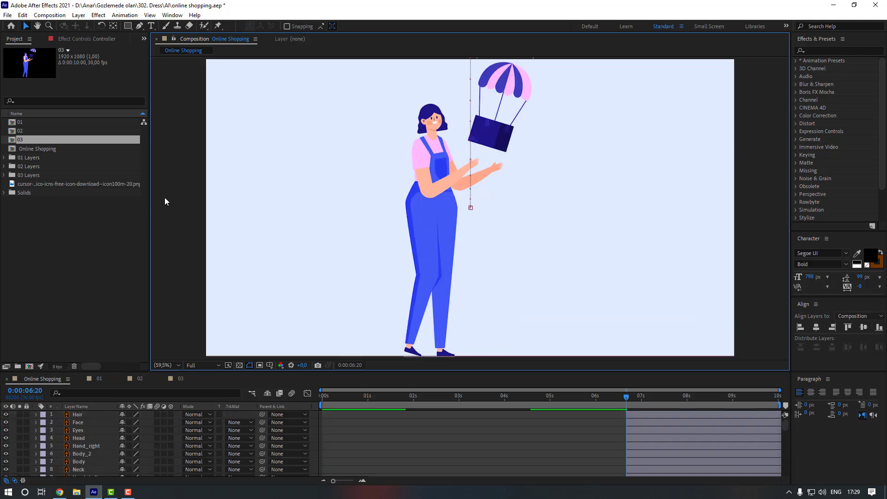
key(space)
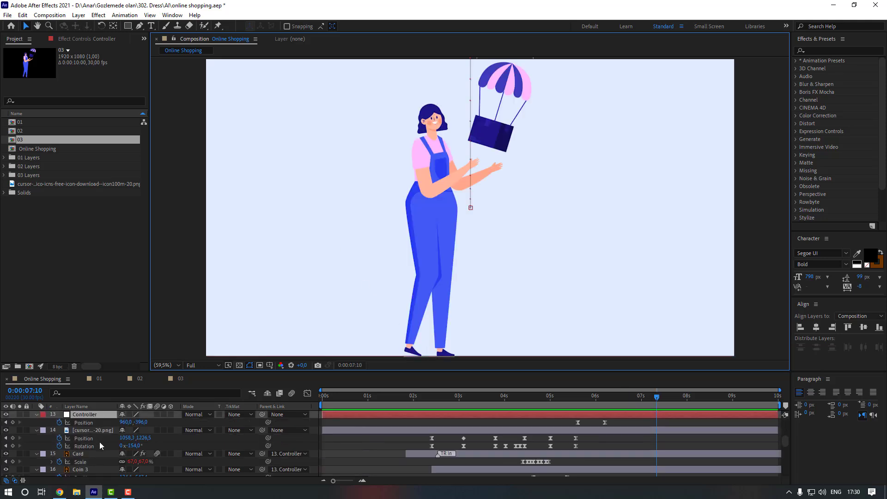
- Add the Particle Fireworks shape element from Animation Composer's Starter Precomps at 0:00:01:26
scroll(101, 445, down, 1)
drag(460, 400, 406, 403)
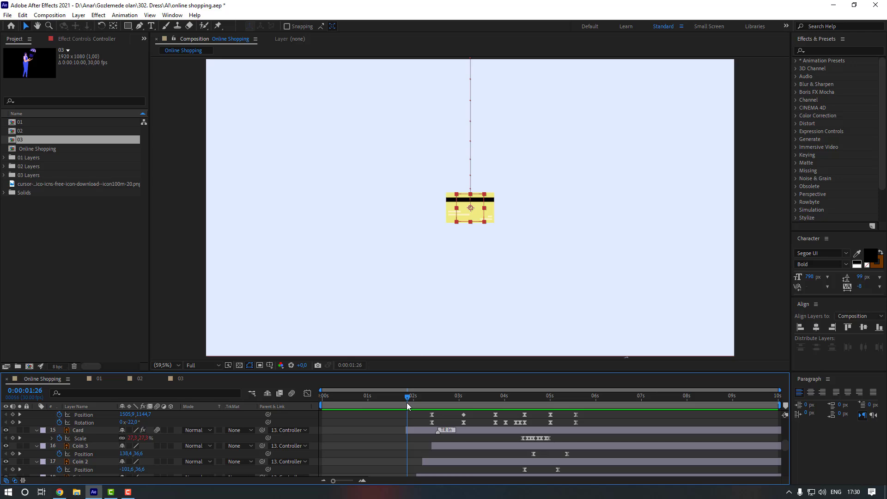
click(172, 15)
click(208, 61)
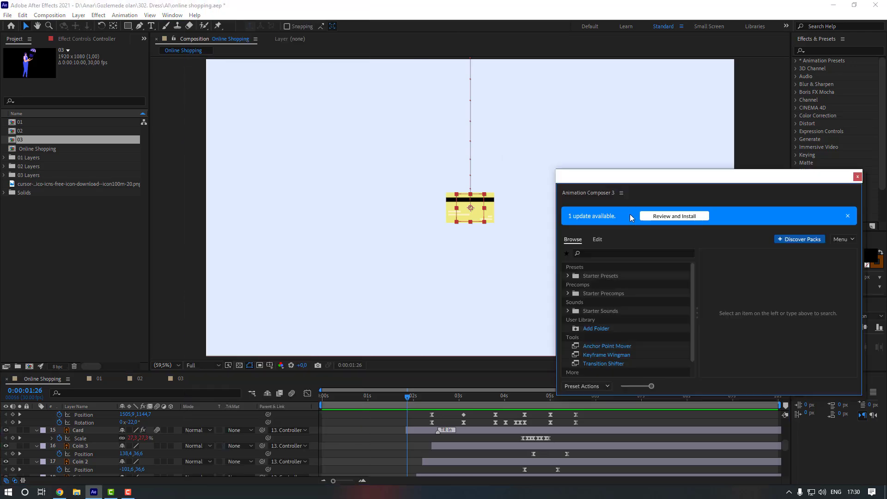
click(567, 293)
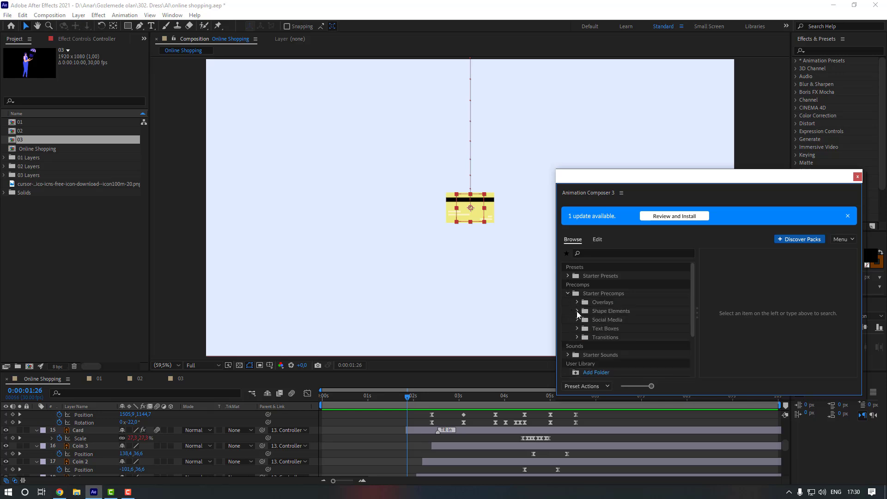
click(576, 310)
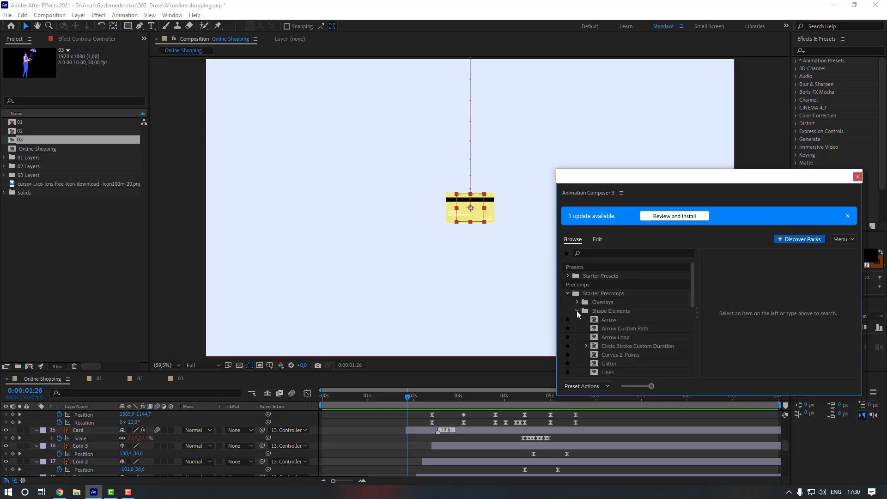
scroll(614, 354, down, 2)
click(614, 352)
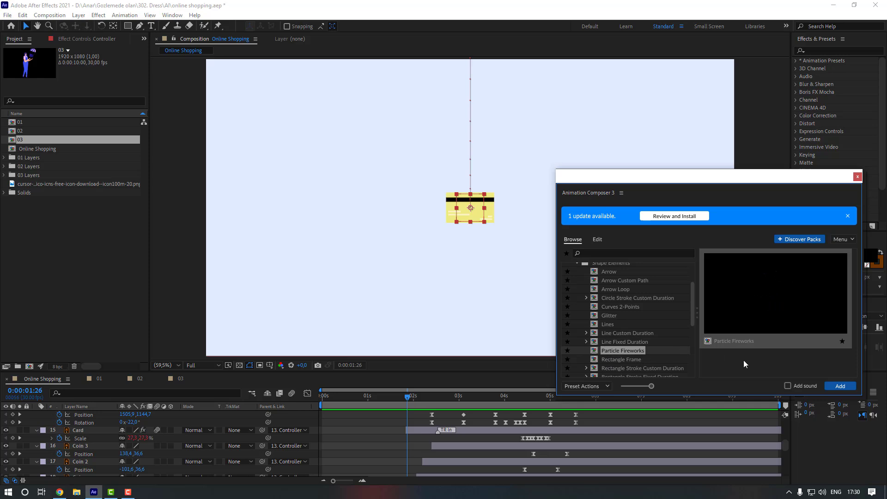
click(840, 387)
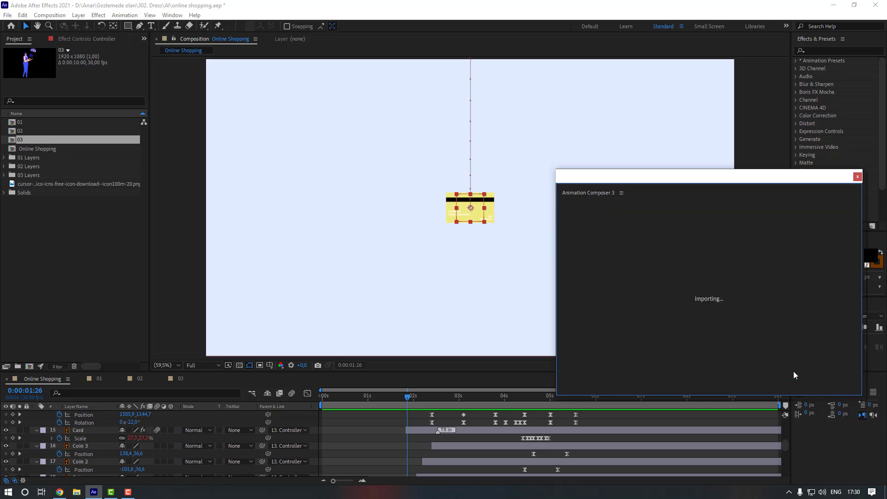
click(857, 176)
- Place the Particle Fireworks layer directly above Card in the layer stack and position the burst at the card's lower-left corner
scroll(96, 434, up, 4)
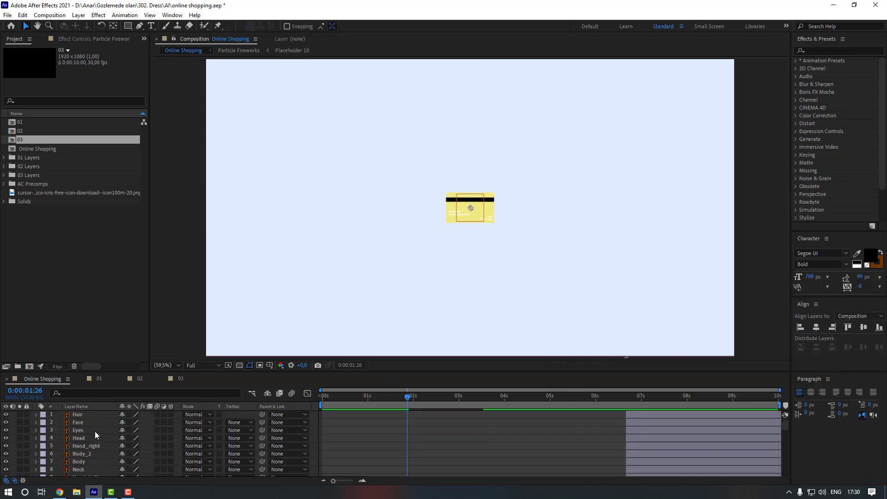
drag(90, 437, 390, 427)
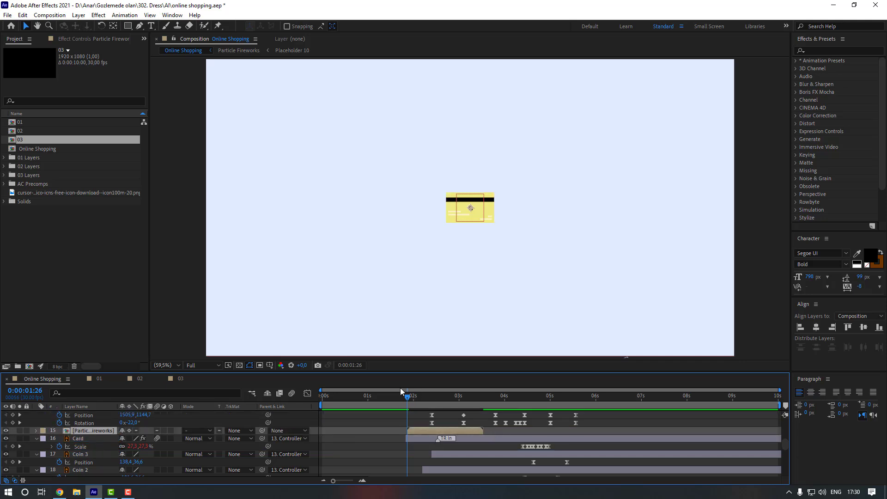
drag(406, 397, 414, 401)
drag(475, 207, 407, 248)
- Shift the Particle Fireworks layer slightly earlier to start together with the Card layer, and preview the burst
drag(416, 432, 412, 430)
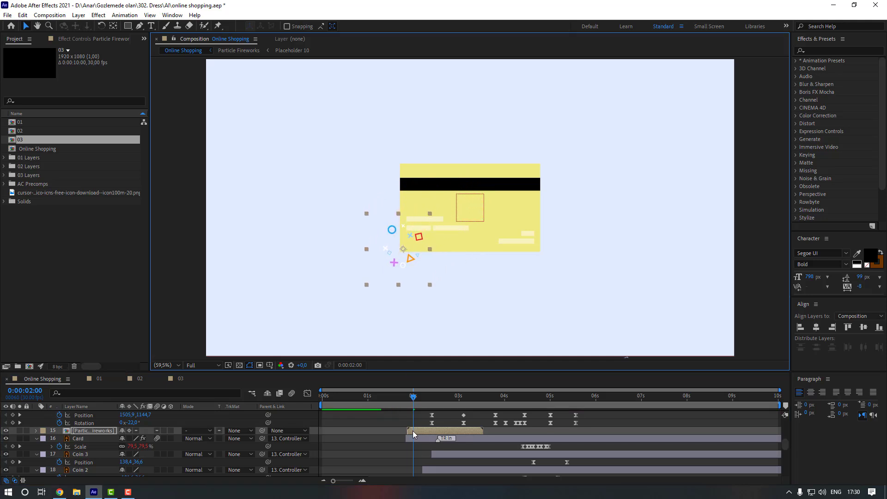
click(405, 399)
key(space)
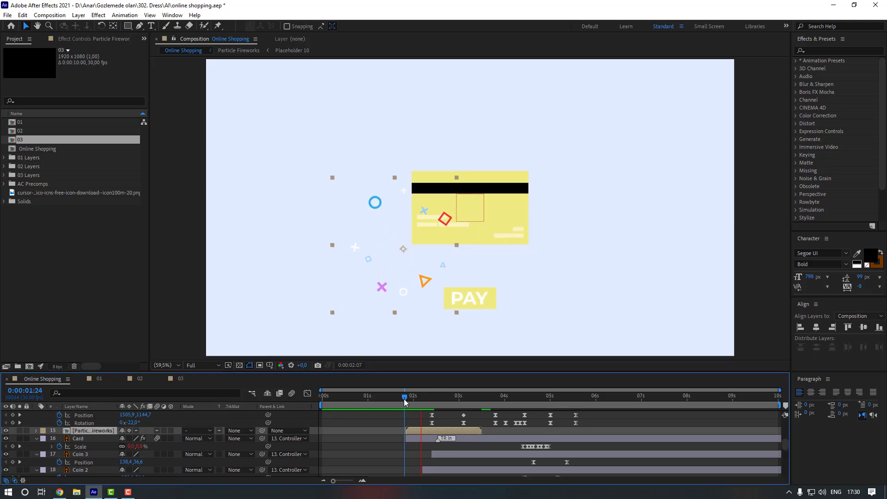
key(space)
- Set the Particle Fireworks scale to 80% and nudge the burst closer to the card
click(412, 400)
click(418, 402)
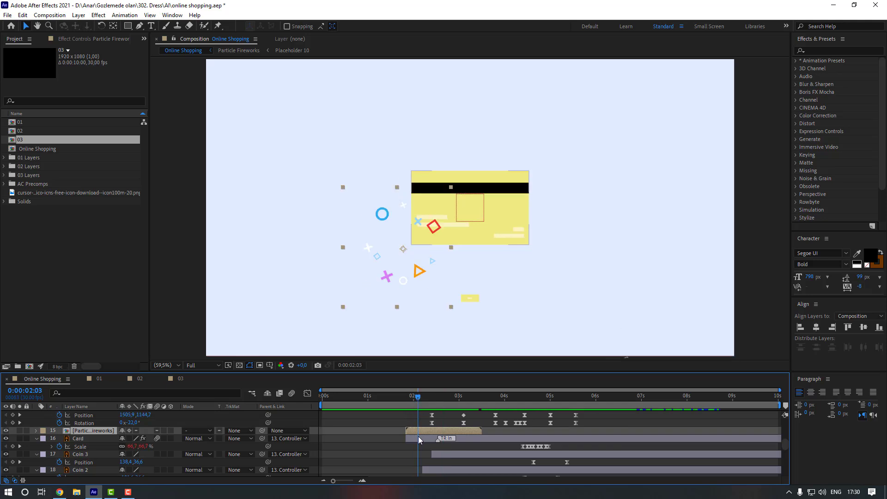
key(s)
click(136, 438)
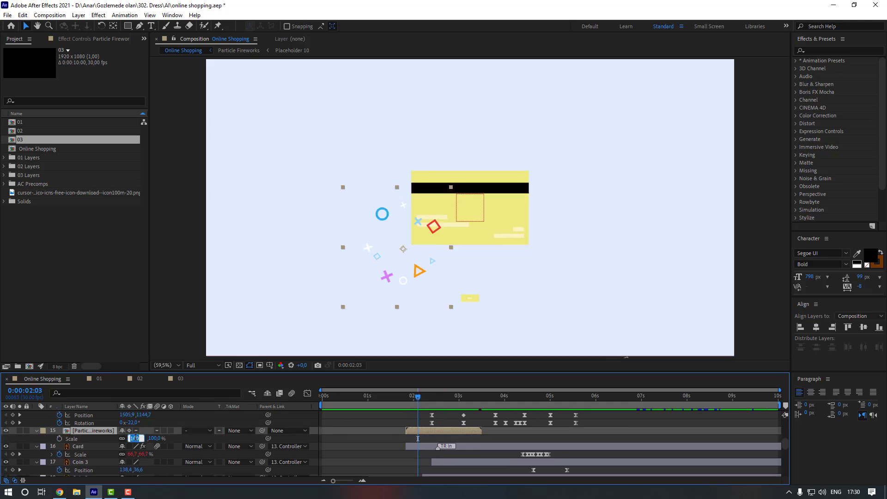
text(80)
key(Return)
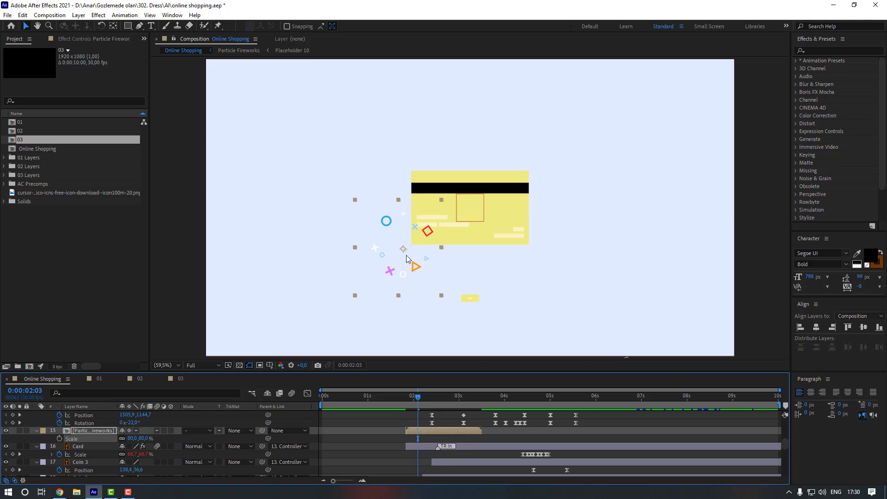
drag(407, 258, 419, 250)
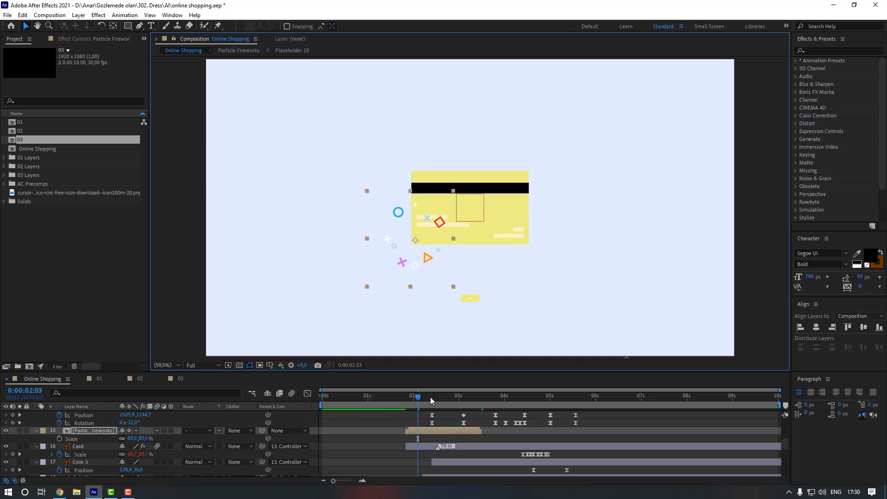
- Duplicate the Particle Fireworks layer, start the copy at about 0:00:02:00 and place it at the card's lower-right corner
drag(431, 397, 426, 430)
click(419, 429)
key(ctrl+d)
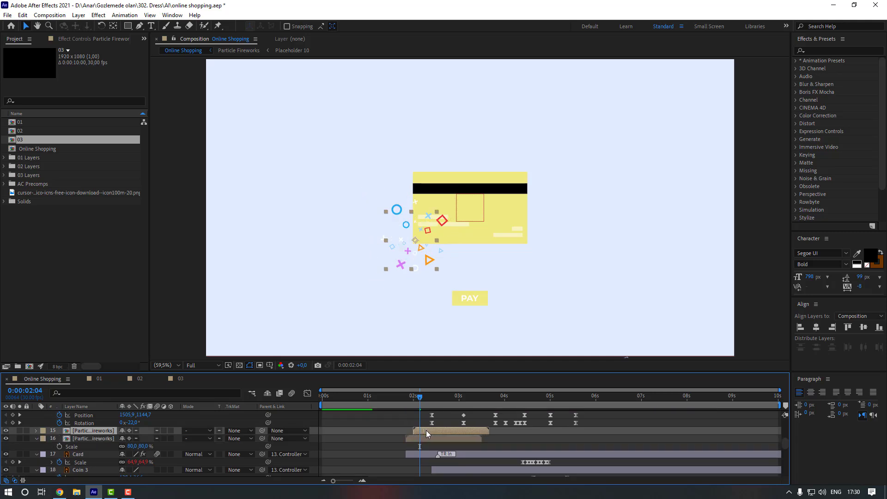
drag(428, 239, 521, 261)
- Duplicate the second Particle Fireworks layer, start the copy slightly later than the others and preview the staggered bursts
key(ctrl+d)
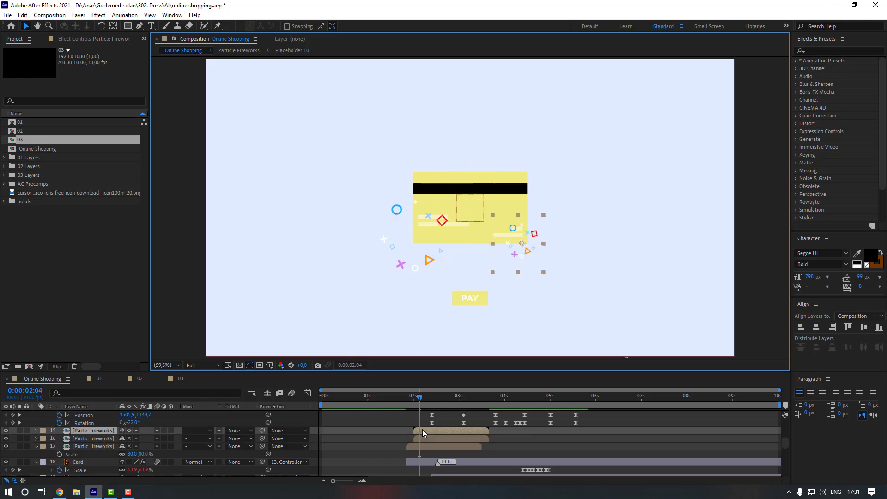
drag(422, 429, 430, 432)
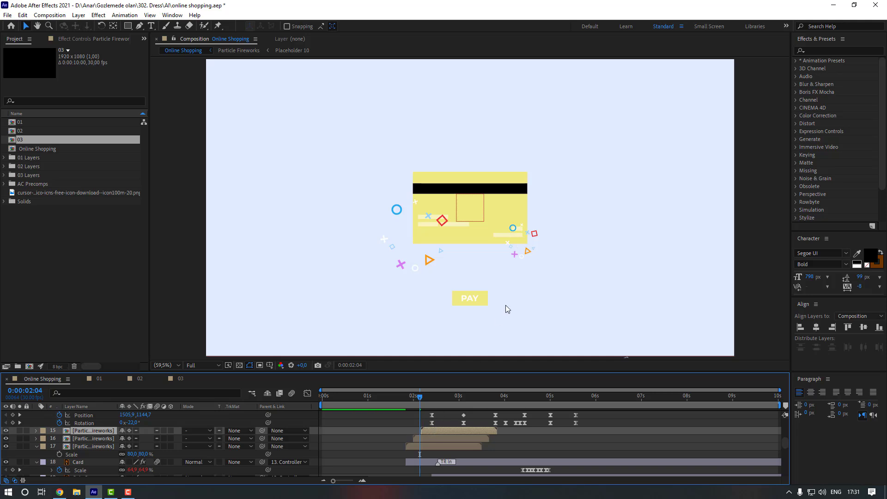
click(440, 396)
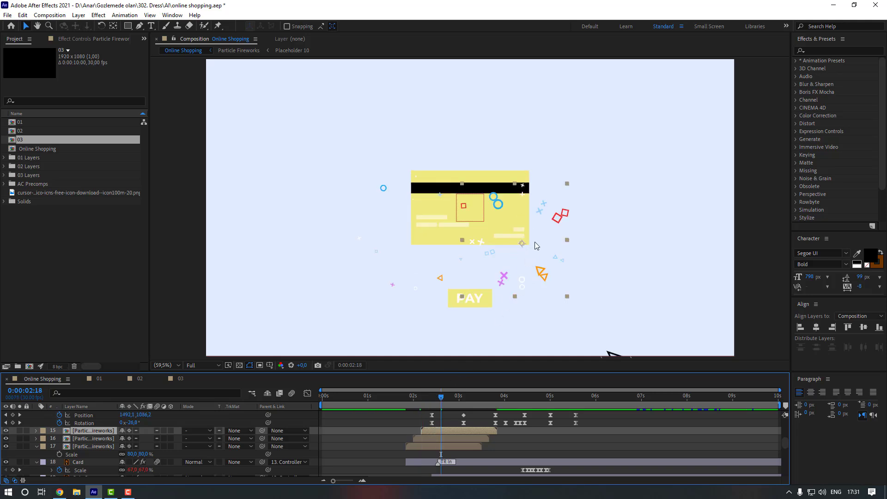
key(space)
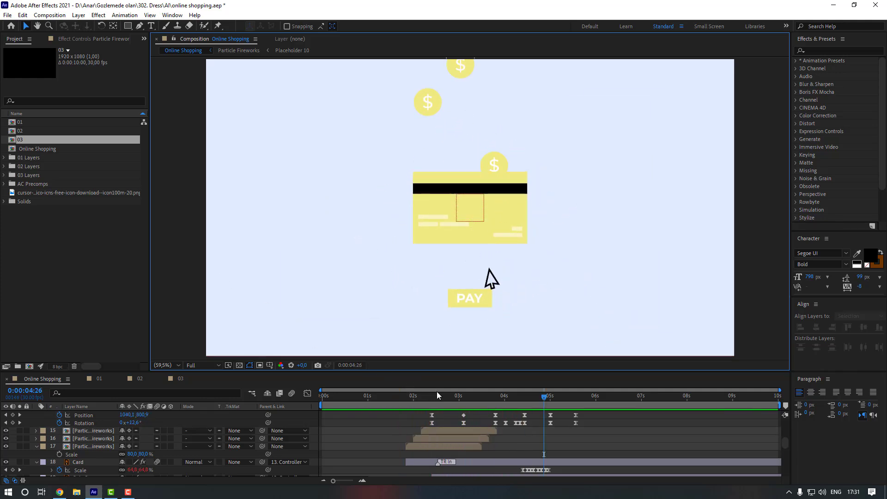
click(399, 400)
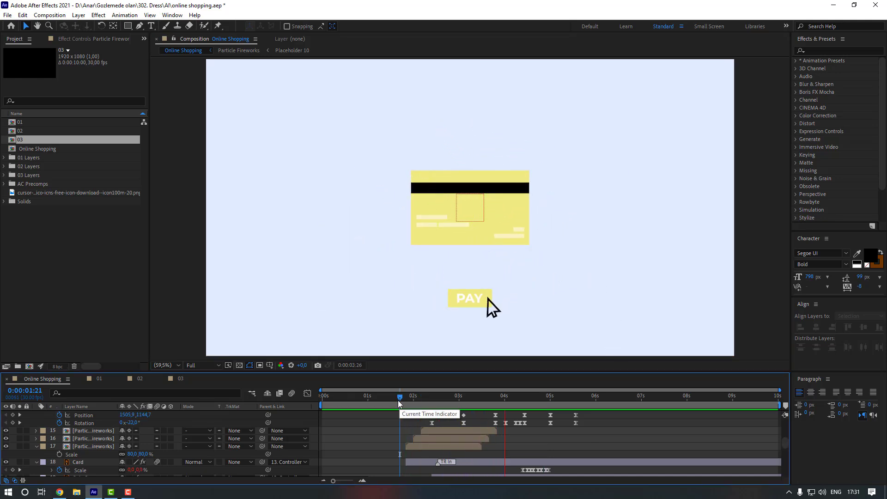
click(447, 431)
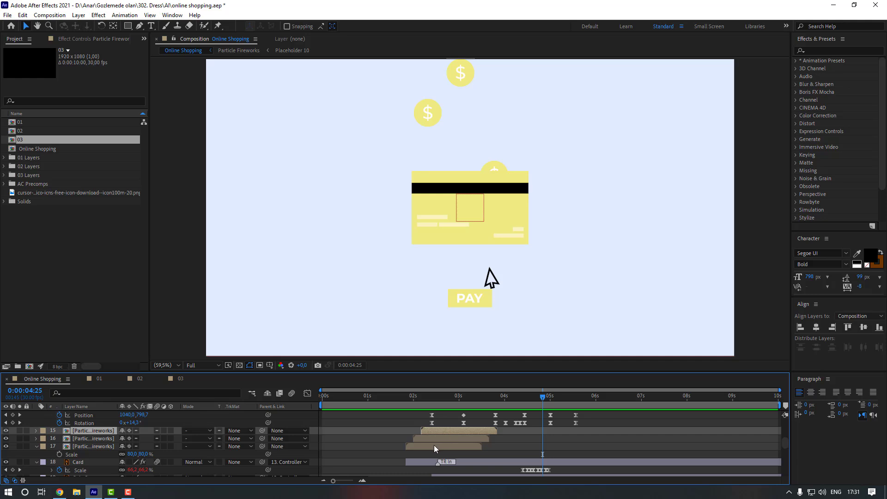
- Duplicate the three Particle Fireworks layers, group the copies above the originals and shift them to start at about 0:00:04:06
shift+click(430, 445)
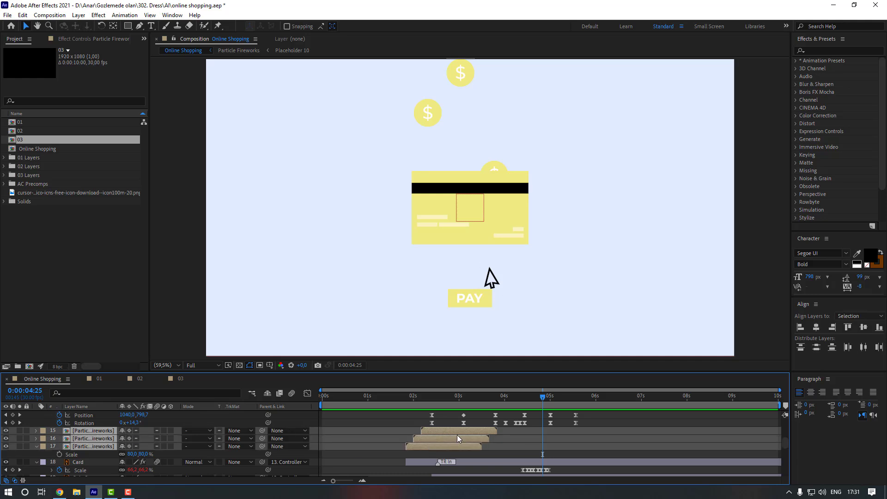
key(ctrl+d)
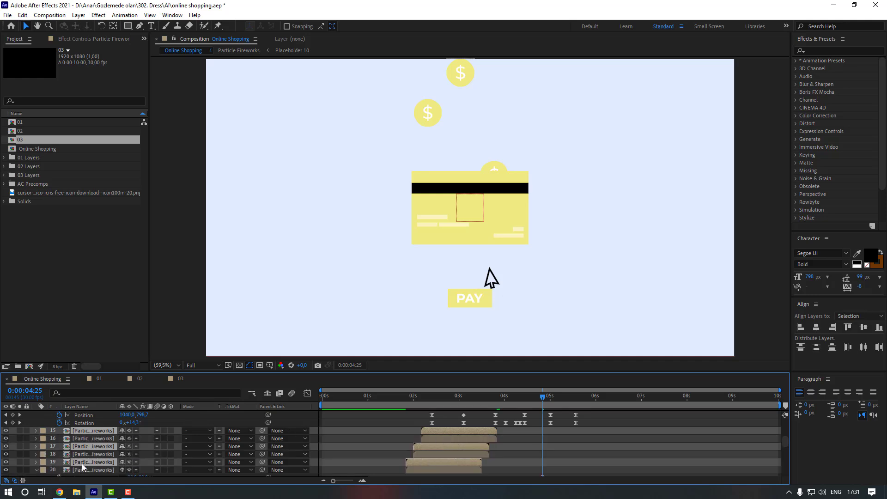
drag(84, 466, 92, 441)
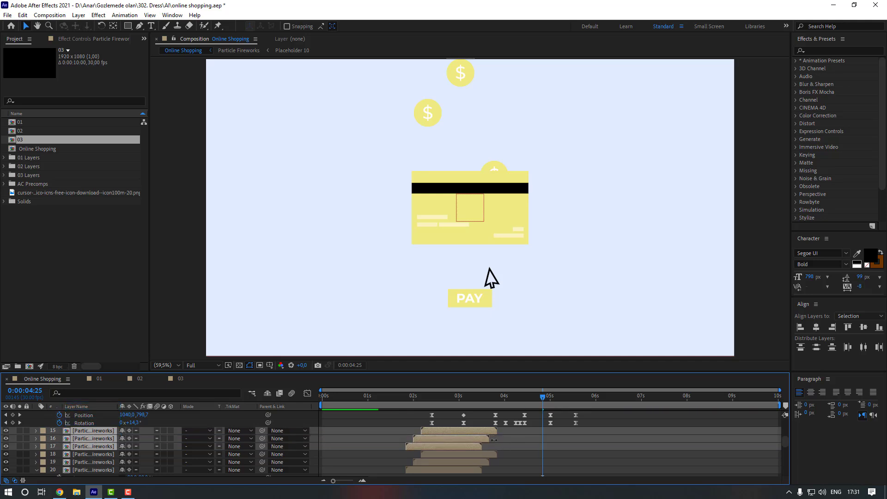
drag(537, 400, 514, 402)
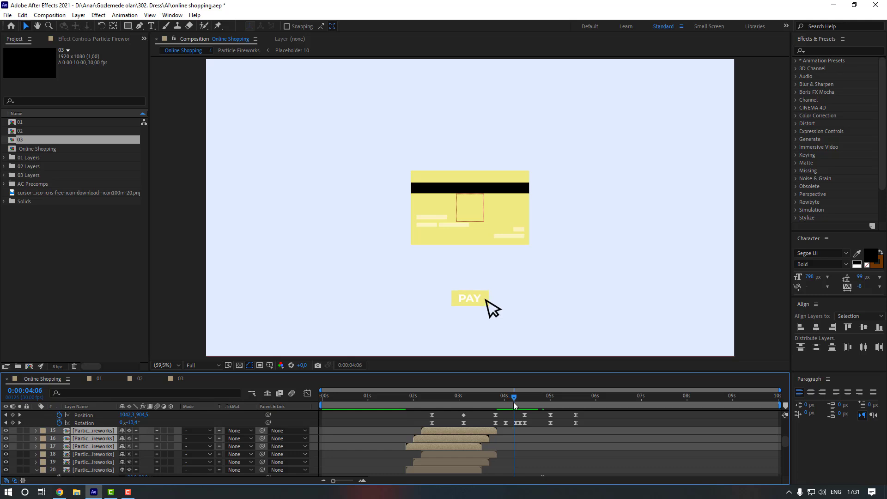
drag(452, 437, 549, 440)
- Set the scale of the three new Particle Fireworks copies to 20% and preview the small bursts
key(s)
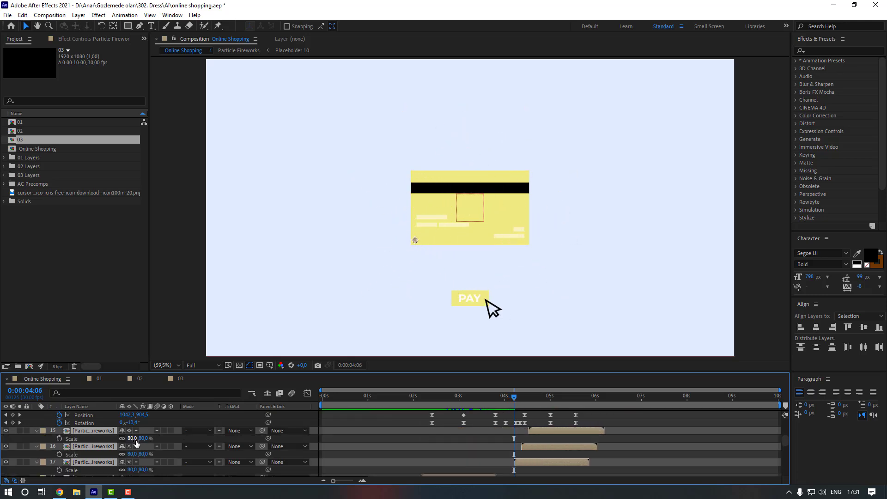
click(134, 438)
key(Return)
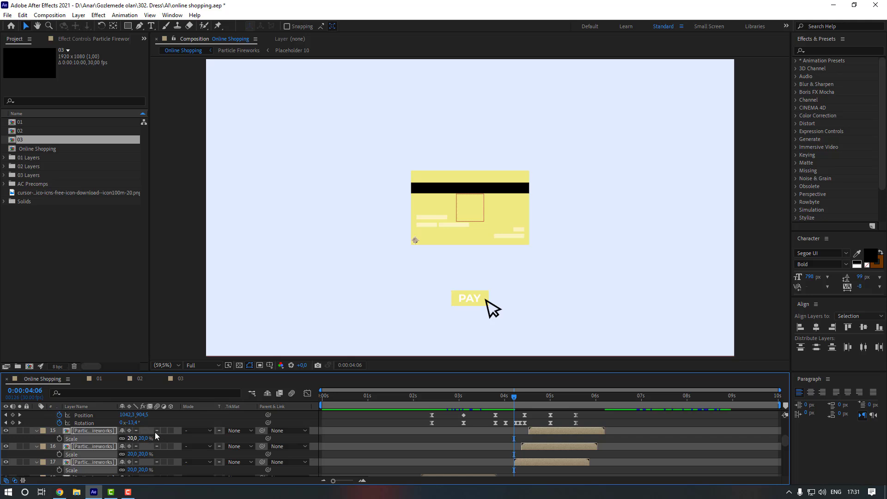
click(552, 436)
key(space)
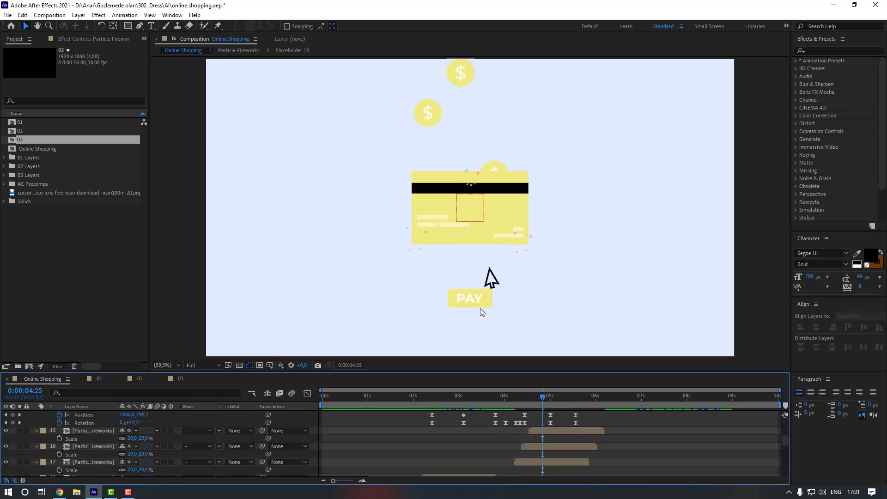
- Move the three small particle bursts from the card to around the PAY button and preview them
drag(415, 238, 450, 307)
click(470, 181)
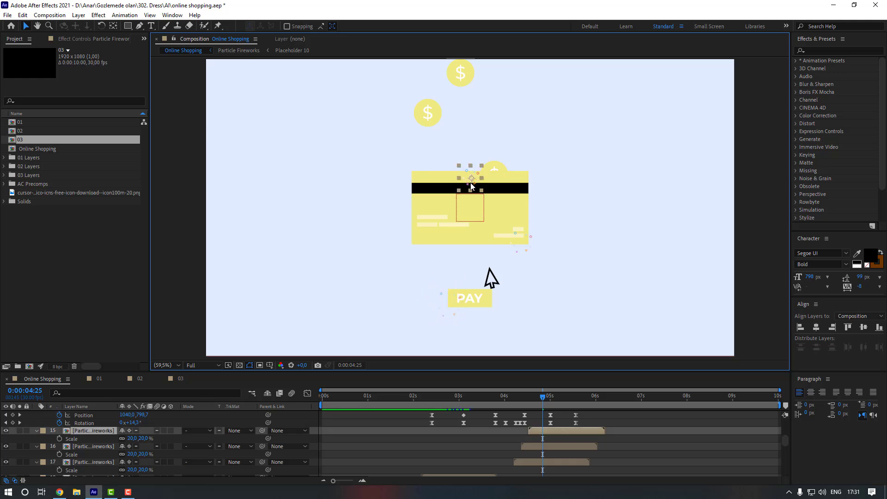
drag(470, 205, 463, 317)
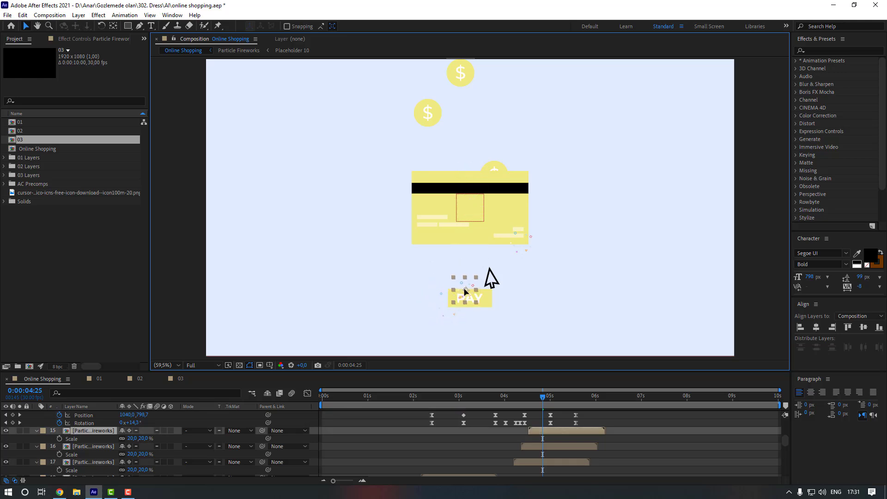
drag(519, 243, 489, 307)
click(596, 419)
drag(539, 400, 502, 400)
key(space)
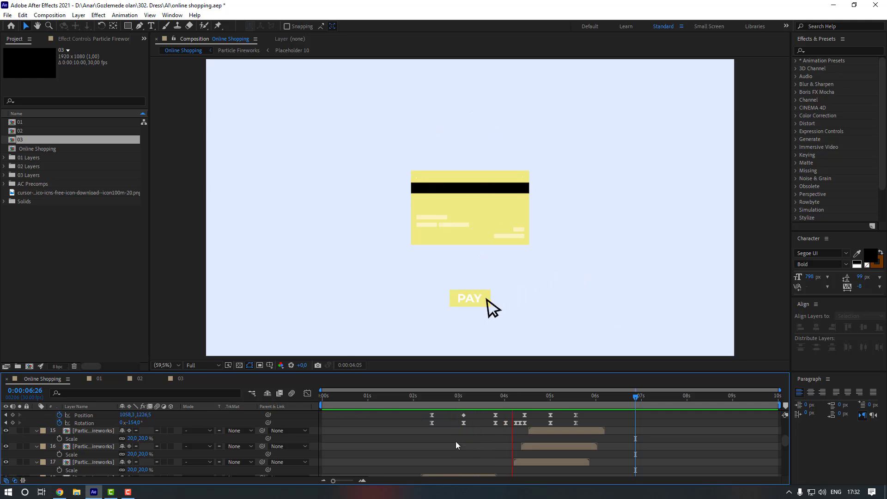
key(space)
- Shift the upper two of the card's Particle Fireworks layers earlier so the bursts start only slightly apart, and preview the animation
scroll(465, 446, down, 2)
click(433, 398)
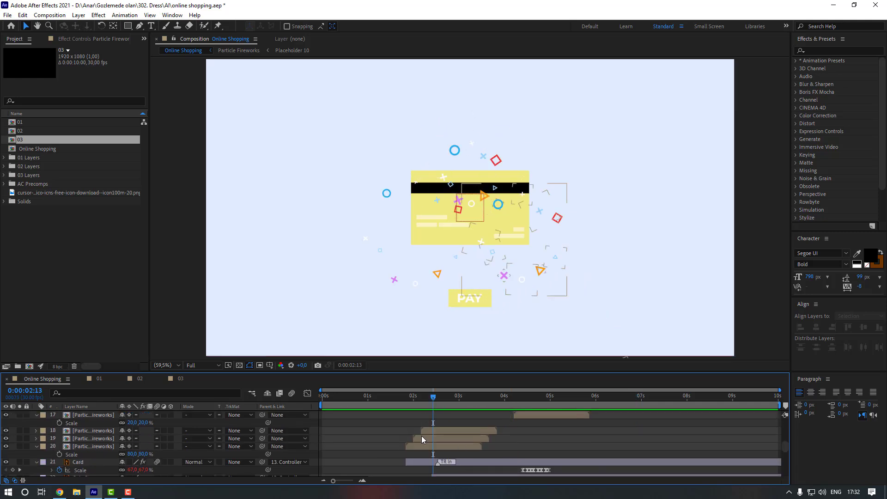
click(420, 437)
drag(421, 437, 415, 429)
click(417, 437)
click(412, 418)
drag(387, 398, 321, 396)
key(space)
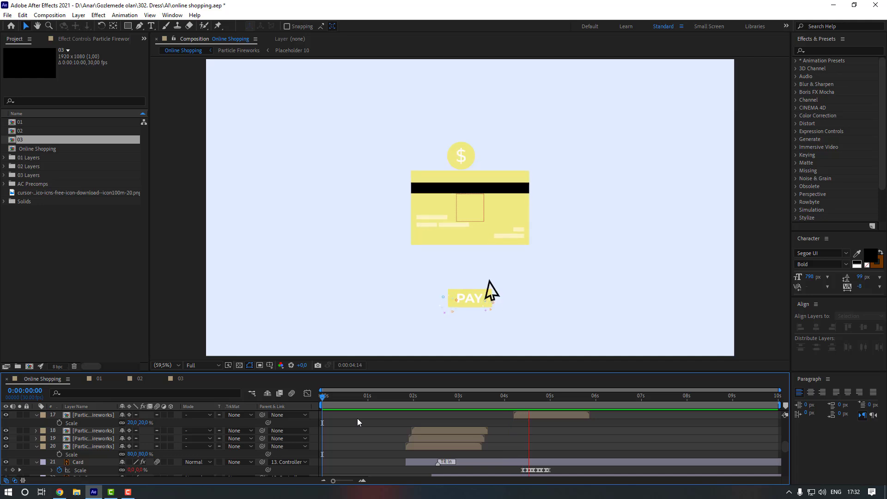
key(space)
- Shift the upper two of the PAY button's Particle Fireworks layers earlier to tighten their stagger, and preview the result
scroll(544, 434, up, 3)
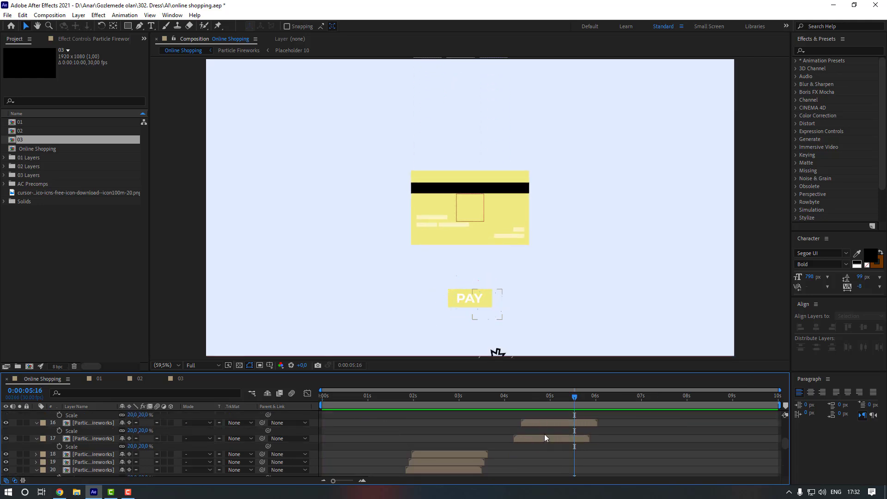
click(539, 431)
mouse_move(540, 431)
mouse_down()
mouse_move(530, 447)
mouse_move(525, 432)
mouse_up()
click(511, 431)
drag(502, 397, 363, 397)
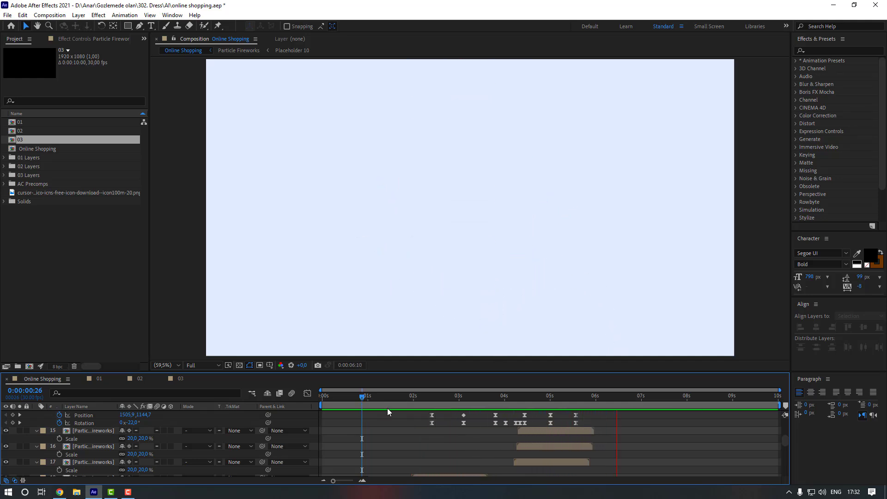
key(space)
- Parent the Box layer to the Parachute layer
scroll(396, 449, up, 3)
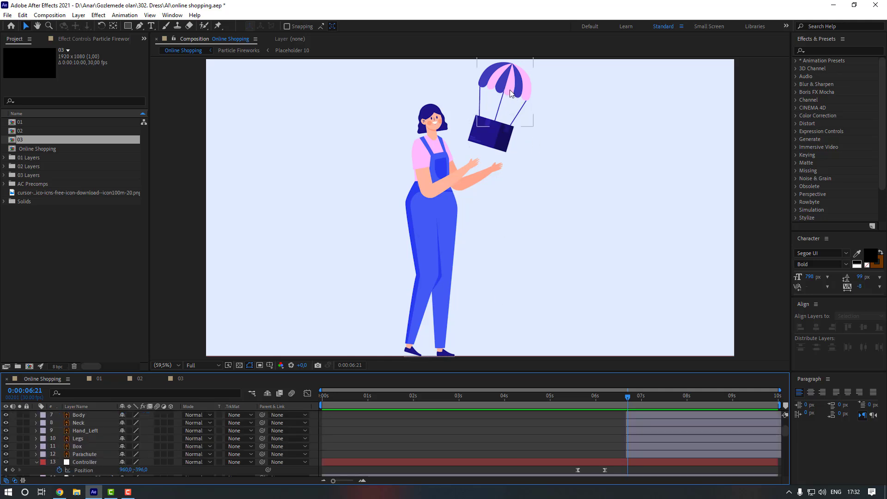
click(93, 447)
drag(262, 446, 93, 456)
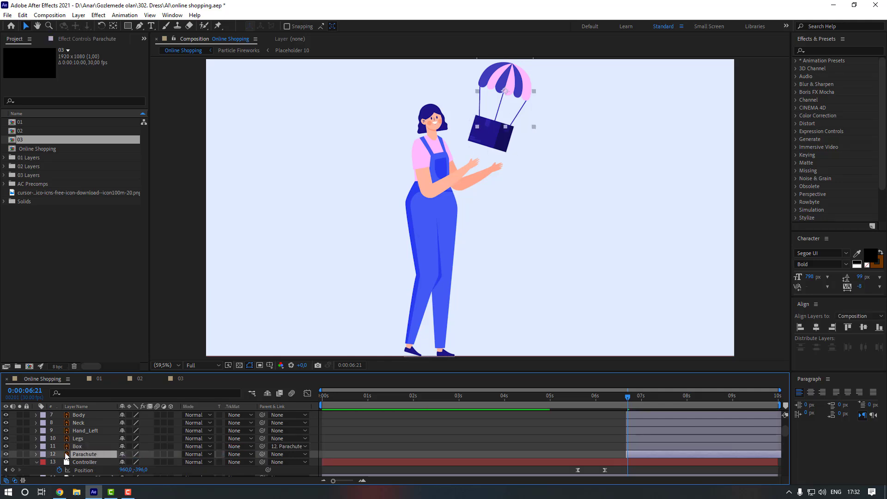
- Isolate the Parachute layer, move its anchor point to the top of the canopy, and show all layers again
click(19, 455)
scroll(453, 159, up, 2)
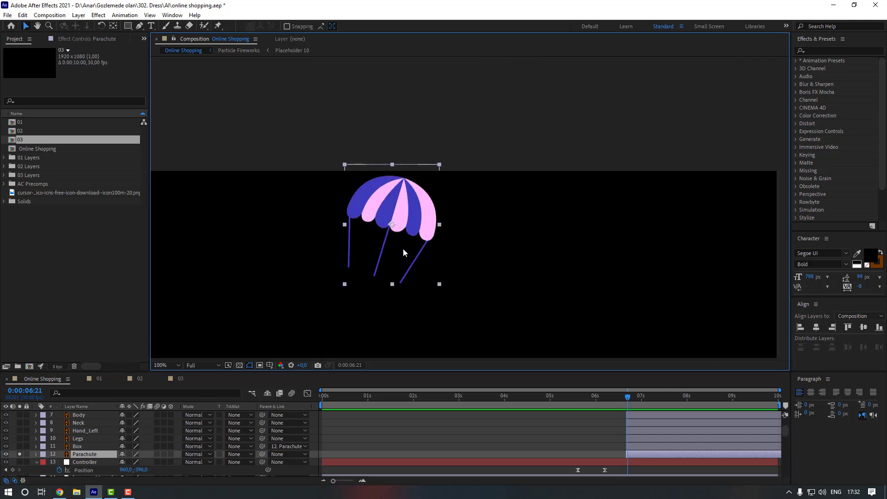
click(112, 27)
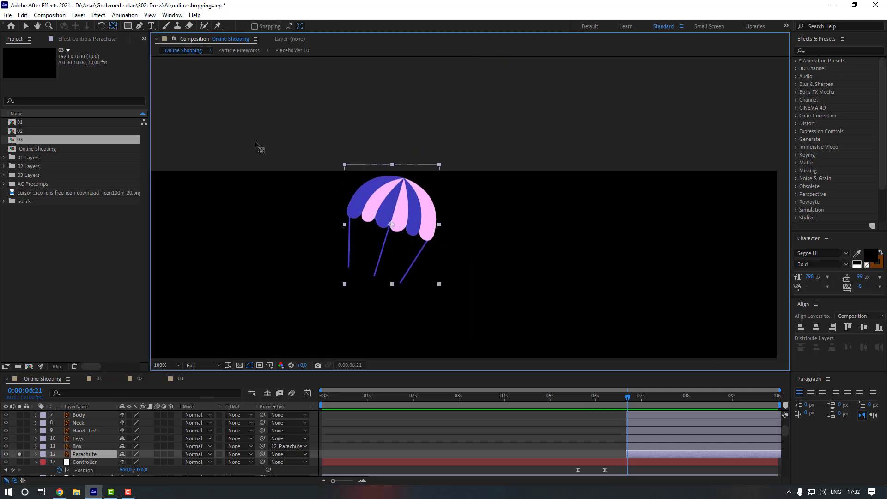
drag(391, 226, 406, 182)
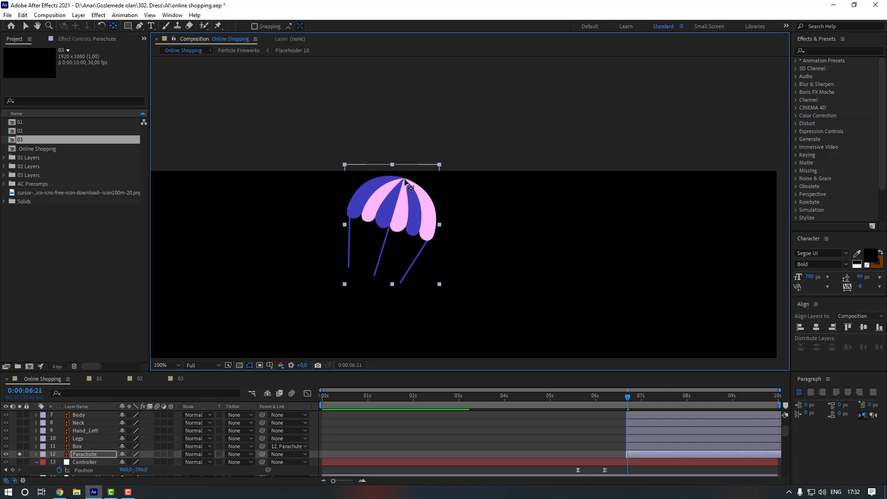
click(19, 454)
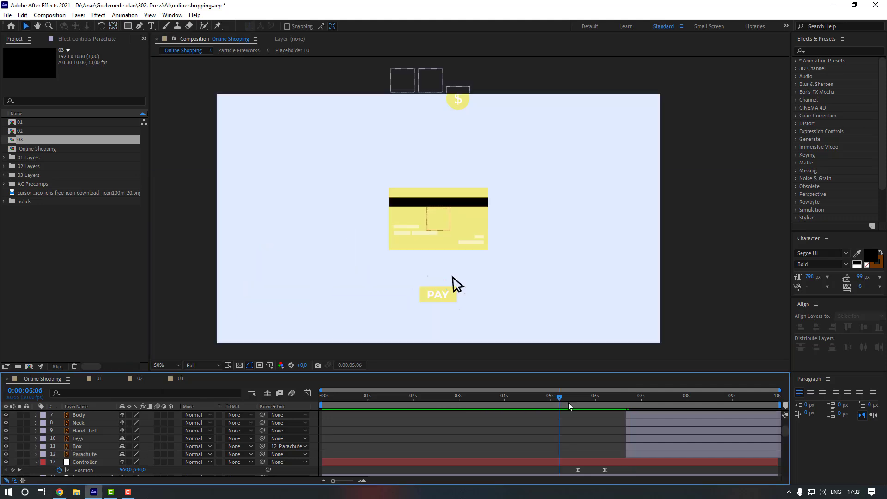
- Shift the Box and Parachute layers earlier together so both start at 0:00:05:27
drag(570, 406, 592, 406)
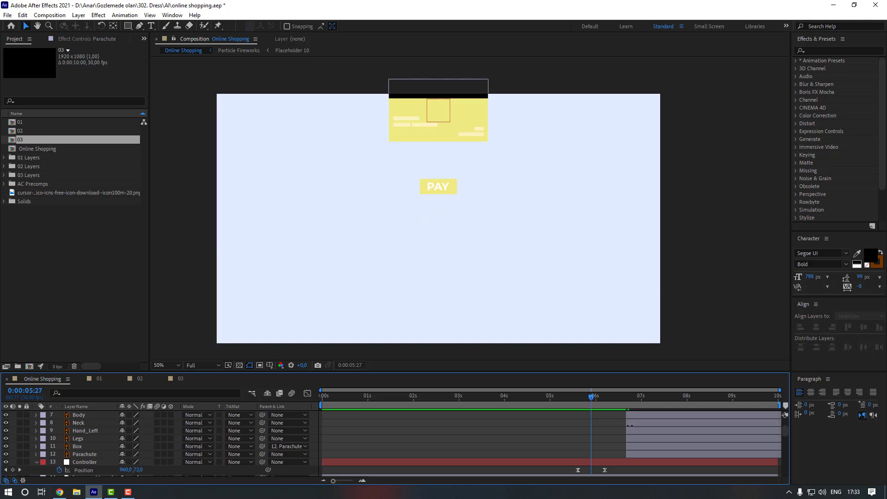
click(642, 446)
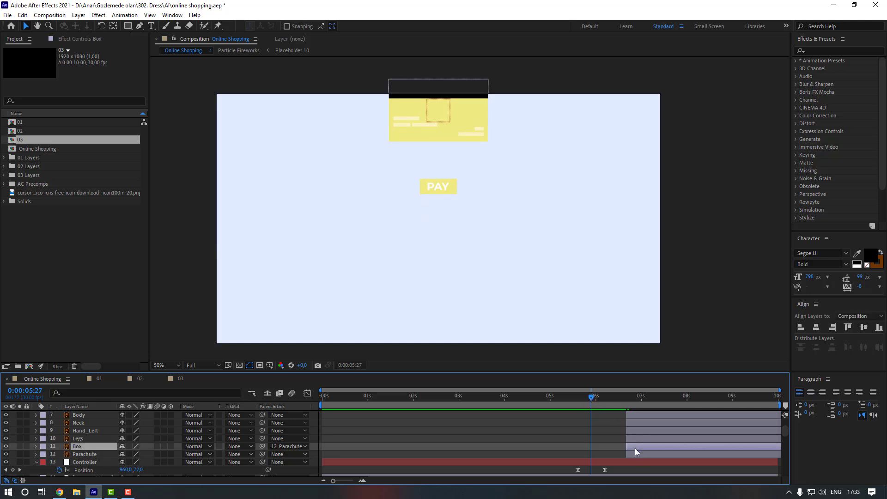
click(635, 448)
click(636, 449)
shift+click(636, 455)
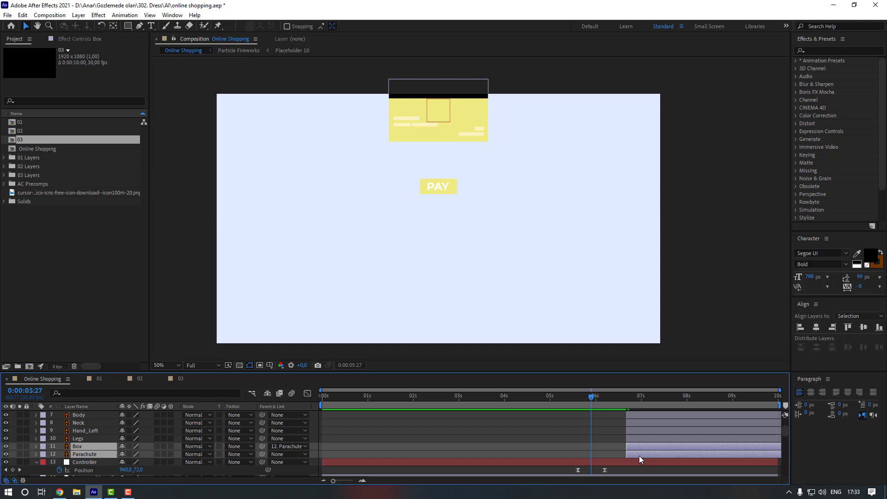
drag(639, 454, 603, 452)
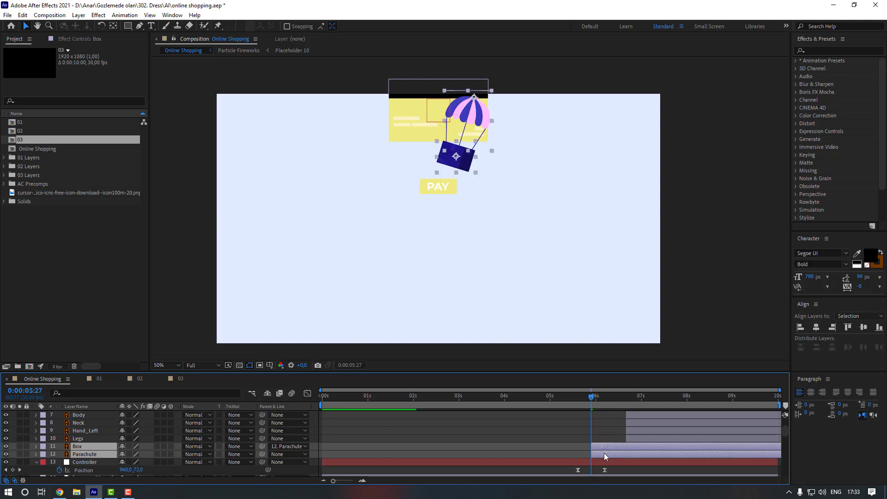
click(502, 239)
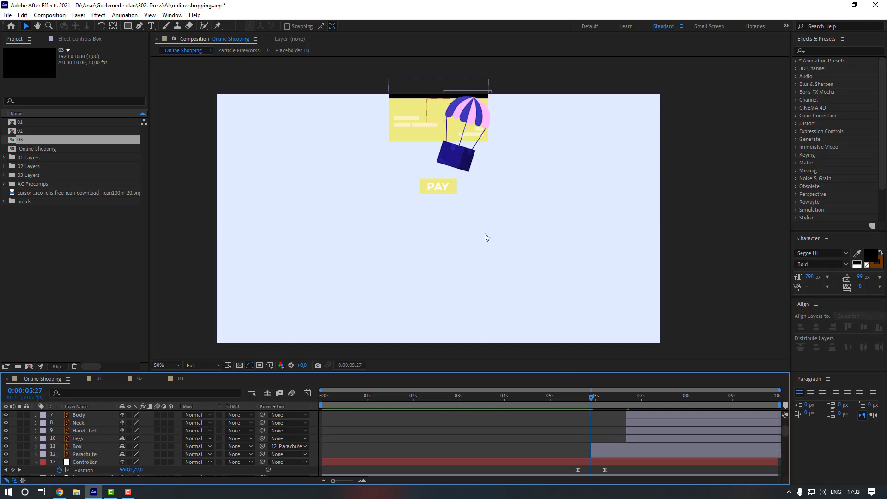
- Parent the Parachute layer to Controller, move the parachute down to the composition's lower edge and preview its entrance
click(91, 453)
scroll(231, 434, down, 2)
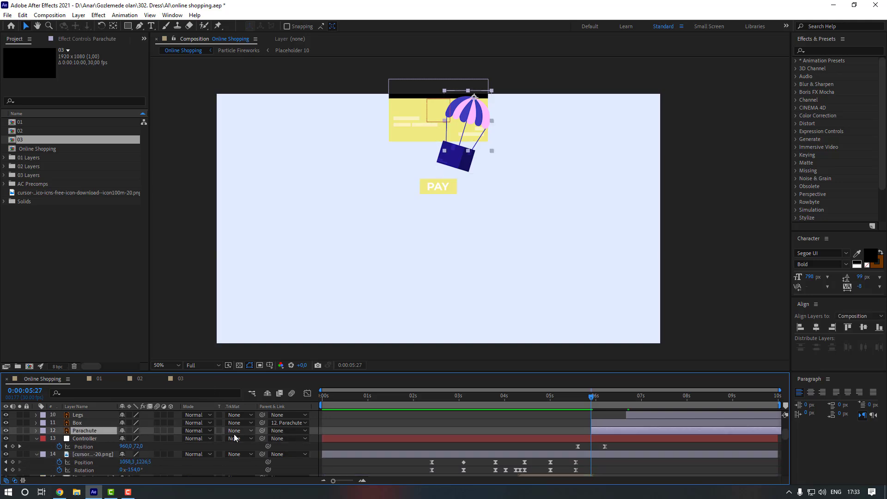
drag(262, 431, 96, 437)
drag(478, 103, 440, 288)
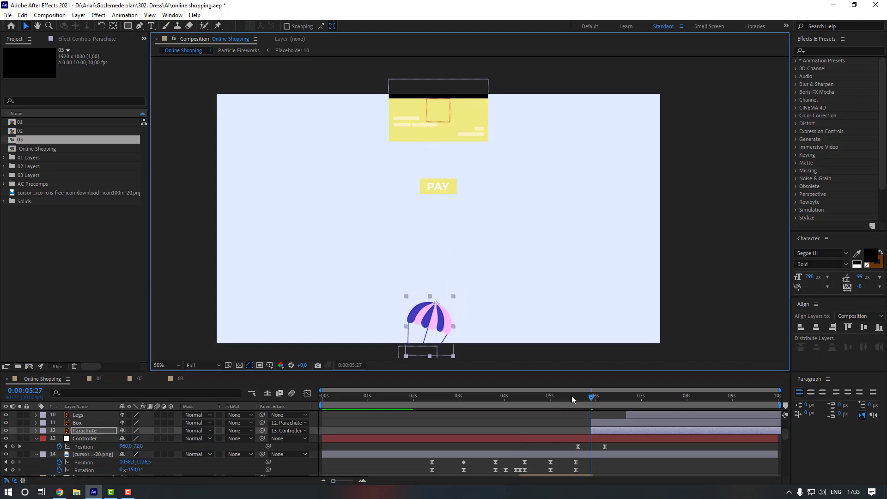
drag(572, 396, 571, 421)
click(565, 423)
key(space)
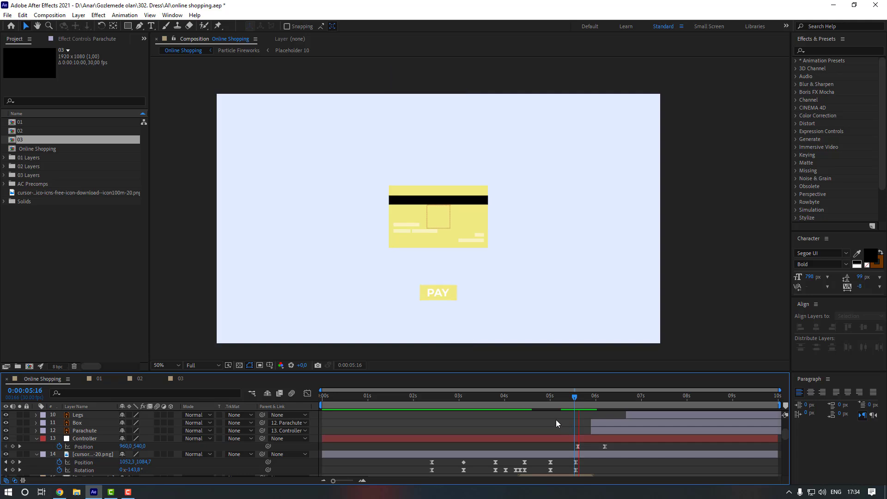
- Set the Controller layer's Y position to -800 on its keyframe at 0:00:06:06
click(578, 397)
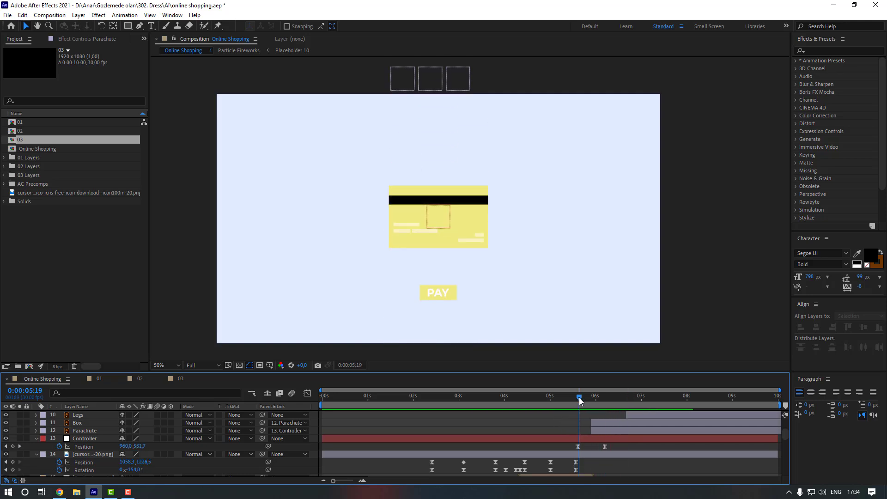
drag(578, 398, 605, 398)
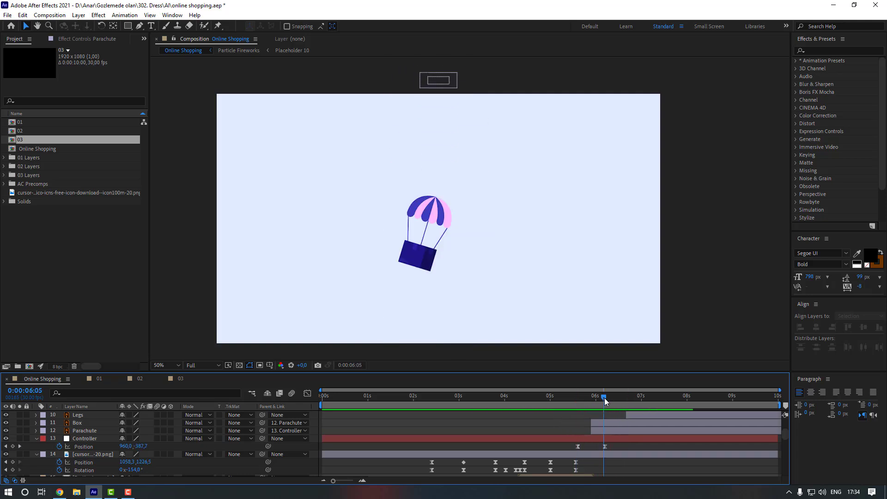
click(605, 441)
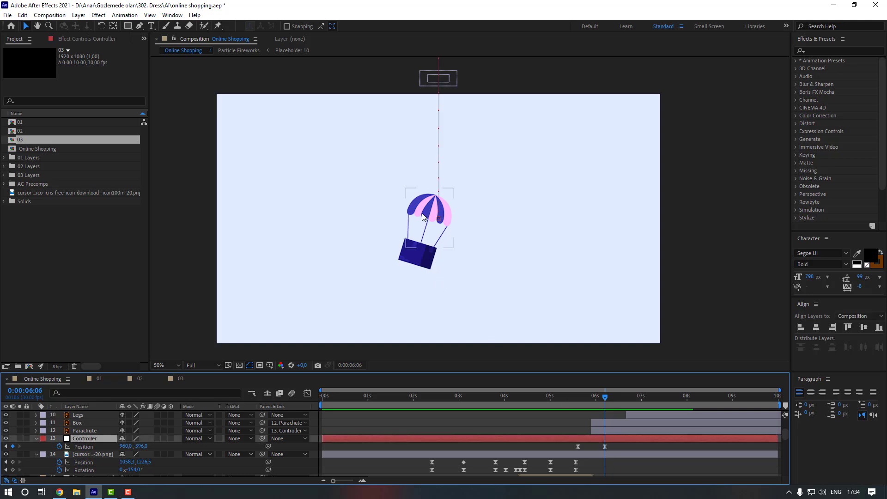
drag(140, 446, 0, 438)
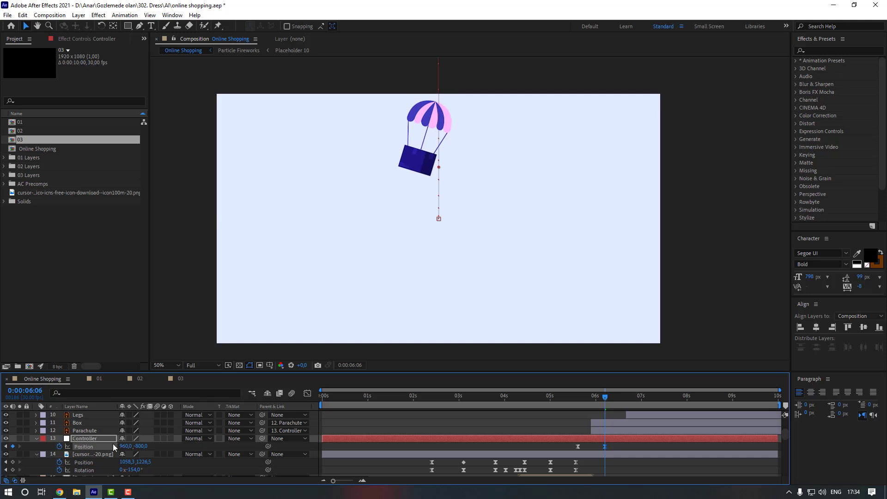
- Keyframe the Parachute layer's rotation at 0° on 0:00:05:27 and -29° on 0:00:06:07
click(555, 421)
click(594, 423)
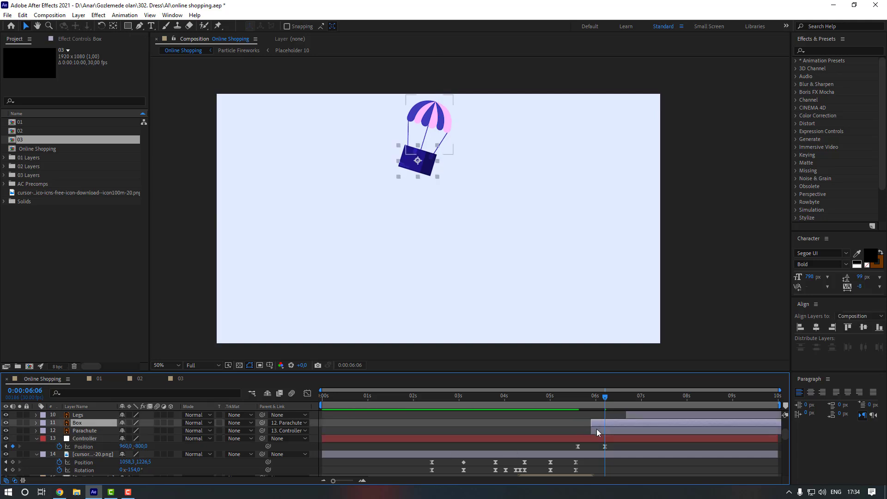
click(597, 428)
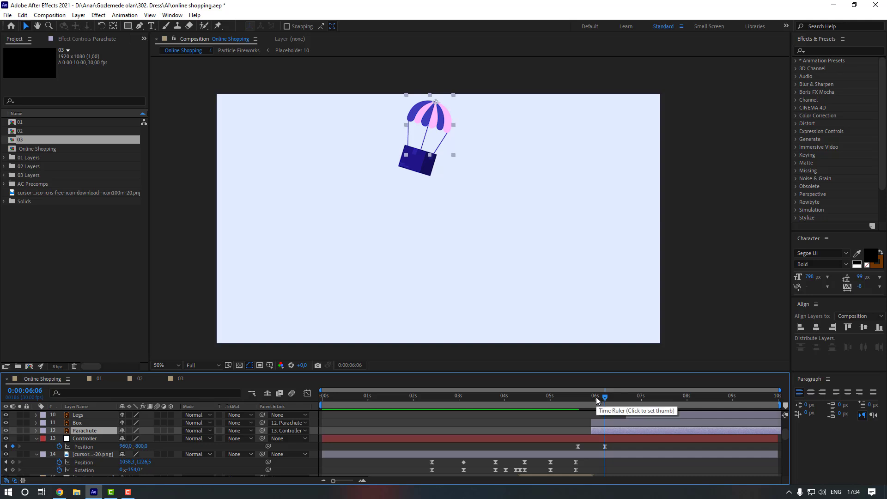
key(r)
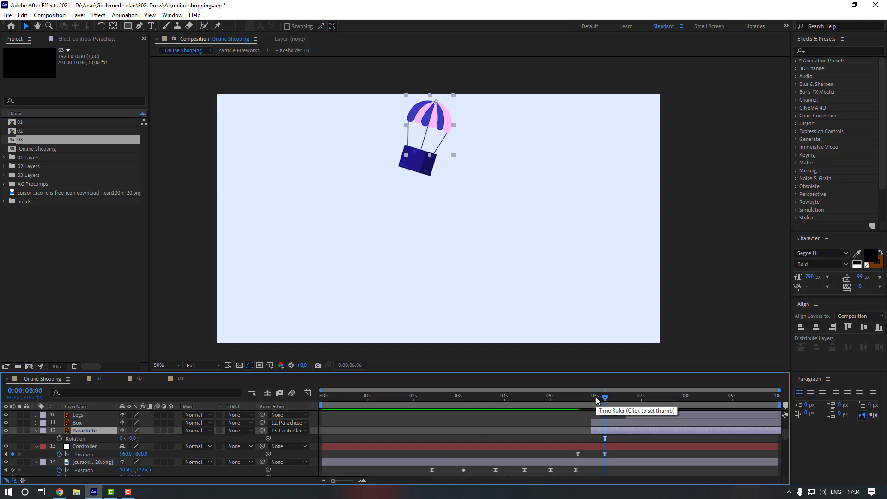
click(591, 399)
click(59, 438)
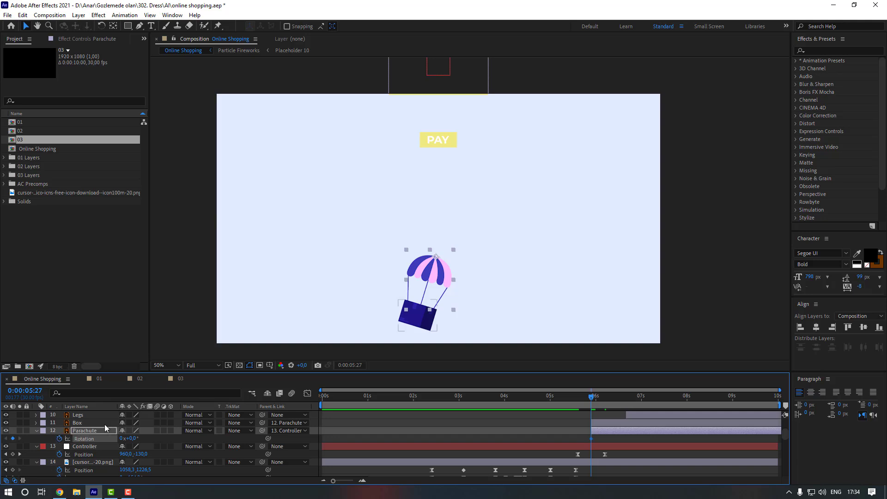
key(shift+Page_Down)
drag(130, 438, 118, 438)
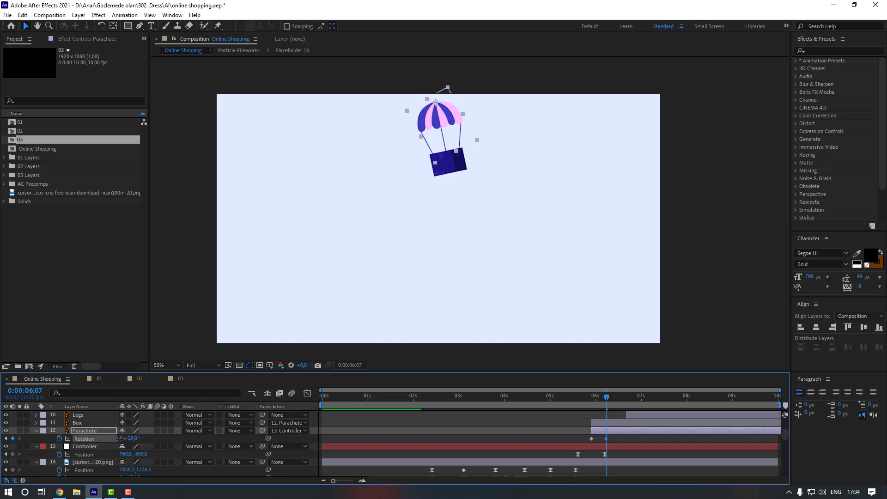
- Add a Parachute rotation keyframe of 0° at 0:00:06:17
key(shift+Page_Down)
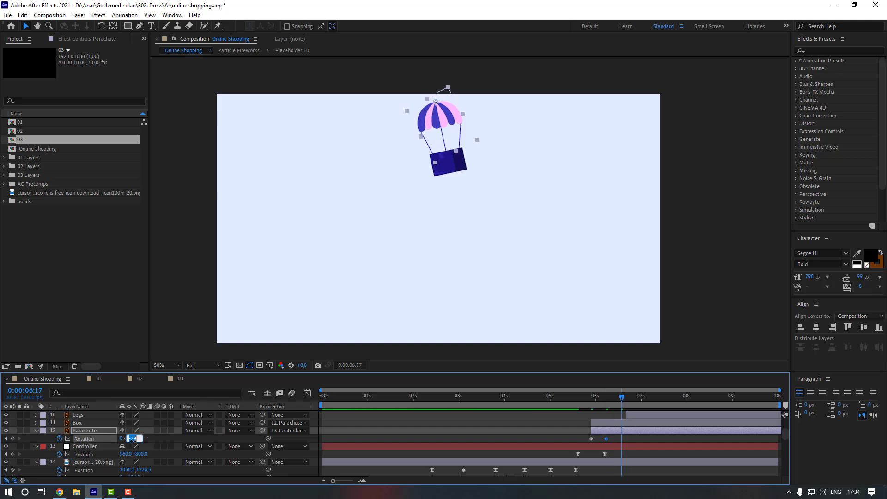
click(132, 438)
text(0)
key(Return)
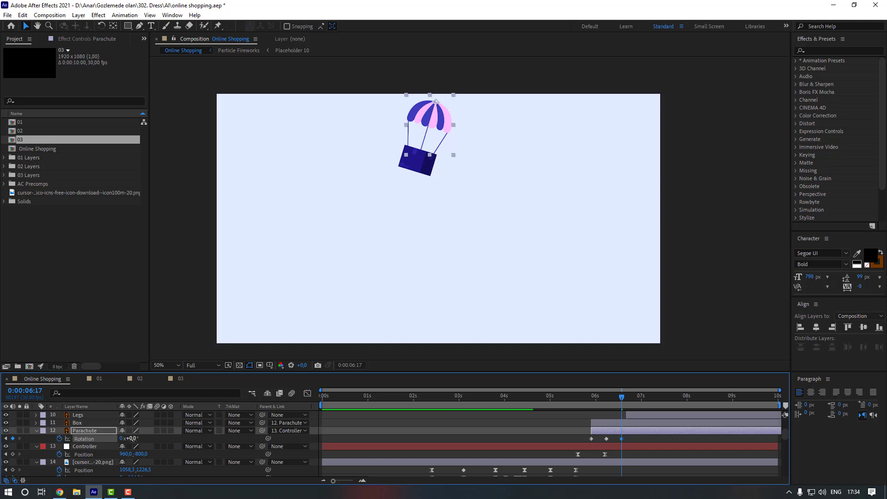
- Repeat the parachute's swing by copying its -29° rotation keyframe to 0:00:06:27 and its 0° keyframe to 0:00:07:07
key(shift+Page_Down)
click(606, 439)
key(ctrl+c)
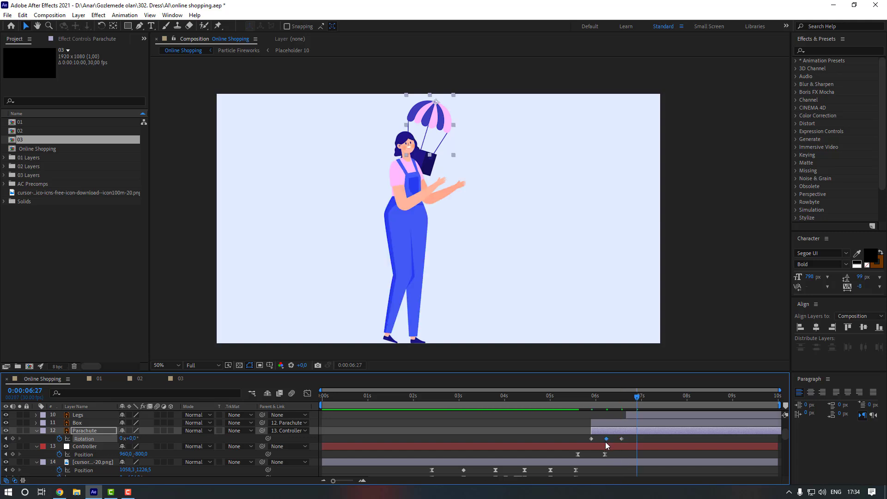
key(ctrl+v)
click(655, 437)
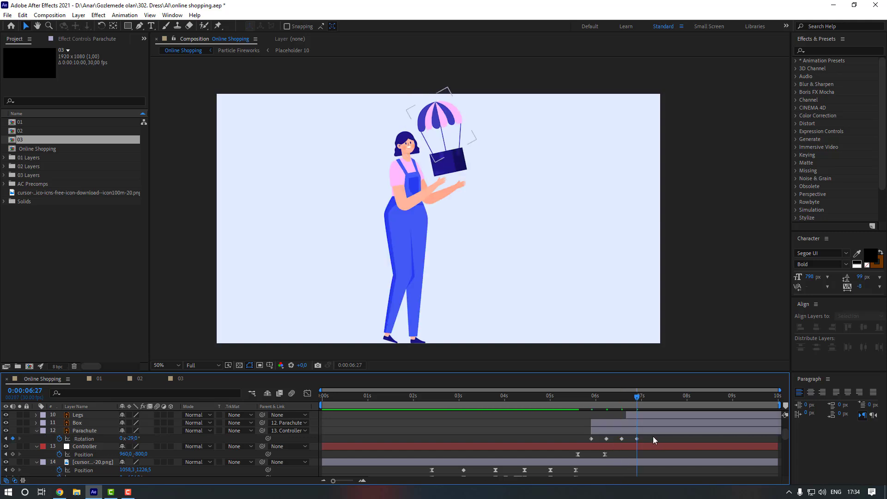
key(shift+Page_Down)
click(592, 438)
key(ctrl+c)
key(ctrl+v)
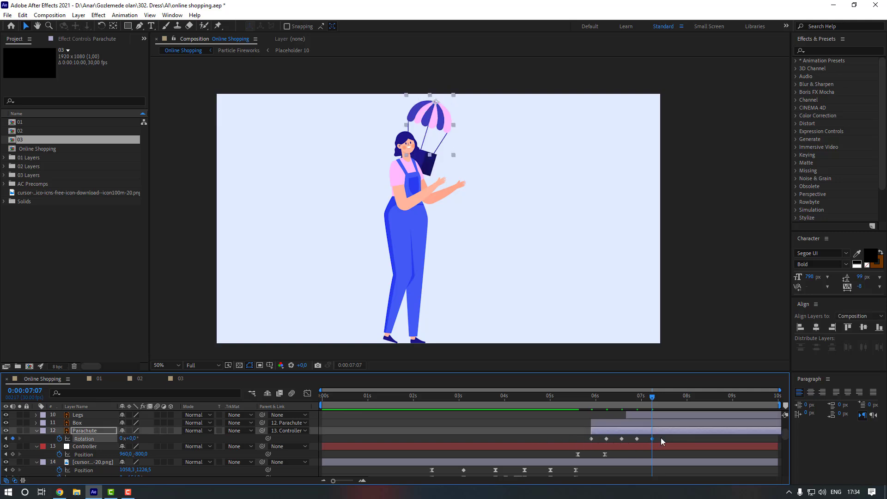
- Apply Easy Ease to all Parachute rotation keyframes, stretch them out to about 0:00:08:14 and preview the swing
drag(663, 441, 592, 441)
right_click(652, 439)
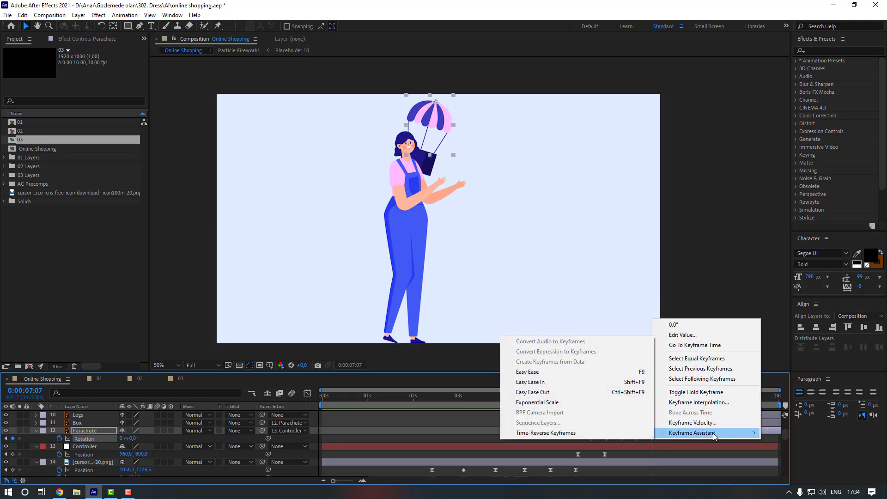
click(575, 372)
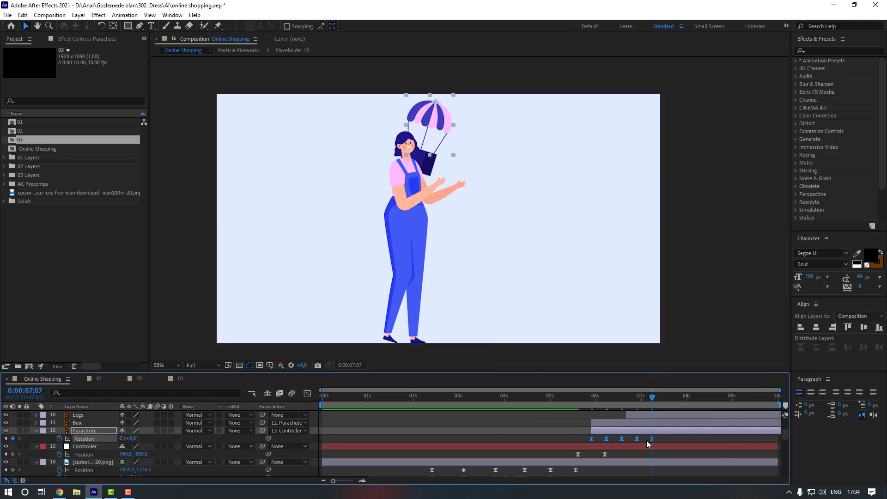
drag(653, 440, 708, 442)
click(693, 439)
drag(589, 397, 569, 398)
key(space)
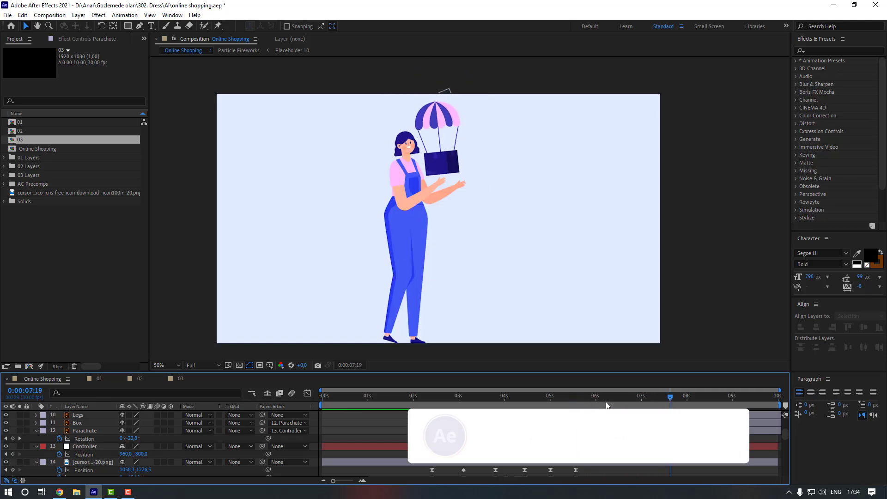
- Delete the last two Parachute rotation keyframes, stretch the remaining three out to about 0:00:08:03 and preview the slower swing
drag(719, 435, 673, 441)
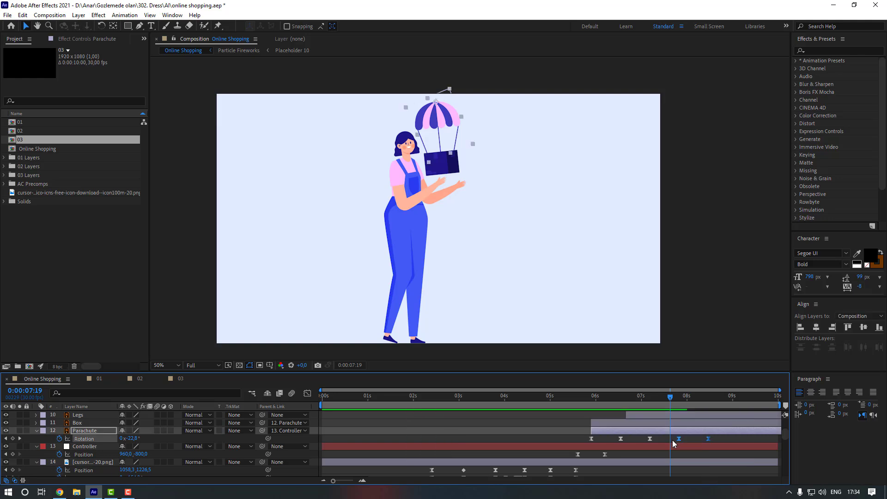
key(Delete)
drag(670, 440, 588, 443)
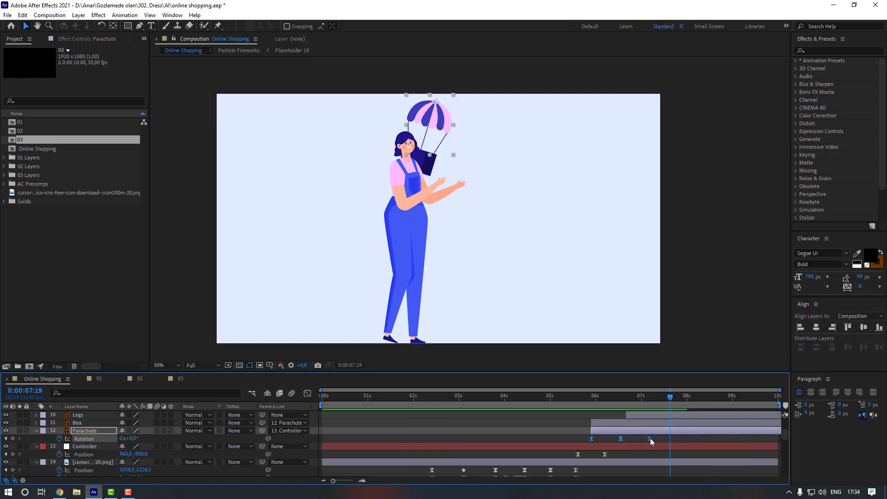
mouse_move(650, 438)
drag(683, 443, 694, 442)
drag(601, 400, 565, 400)
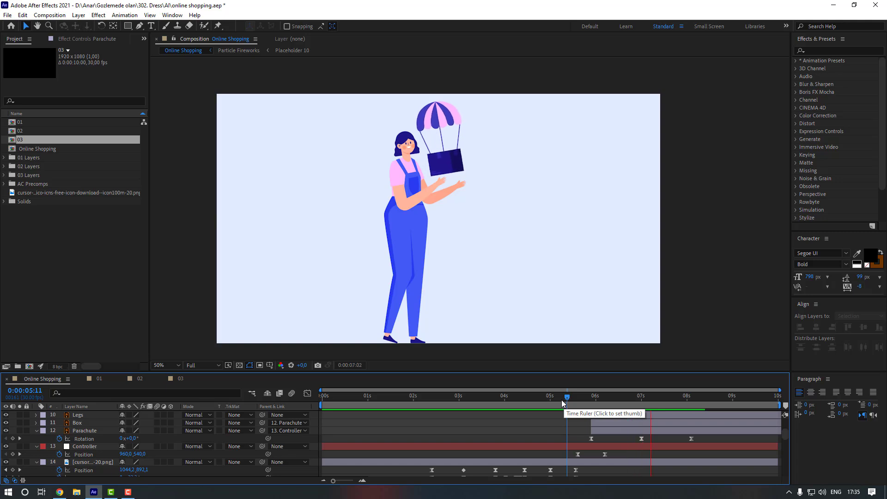
- Shift all the woman's layers, from Hair down to Legs, earlier together so they start at 0:00:05:27
click(591, 400)
scroll(586, 426, up, 1)
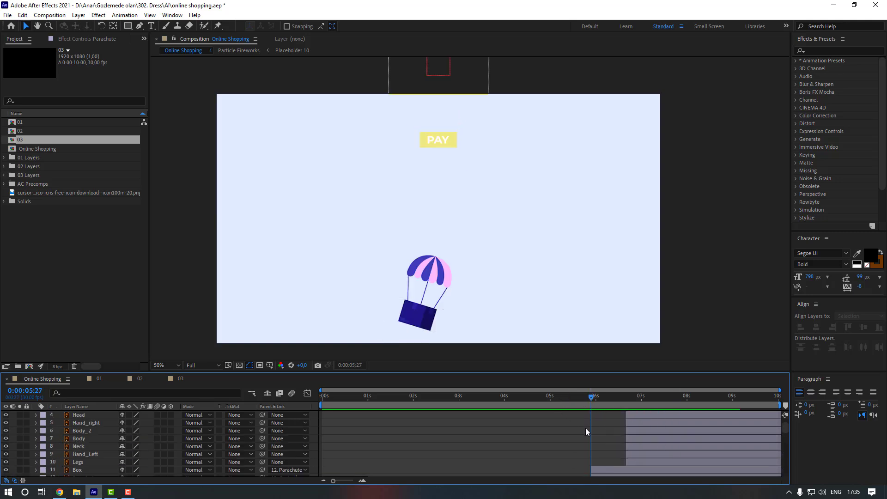
scroll(98, 441, up, 2)
click(93, 439)
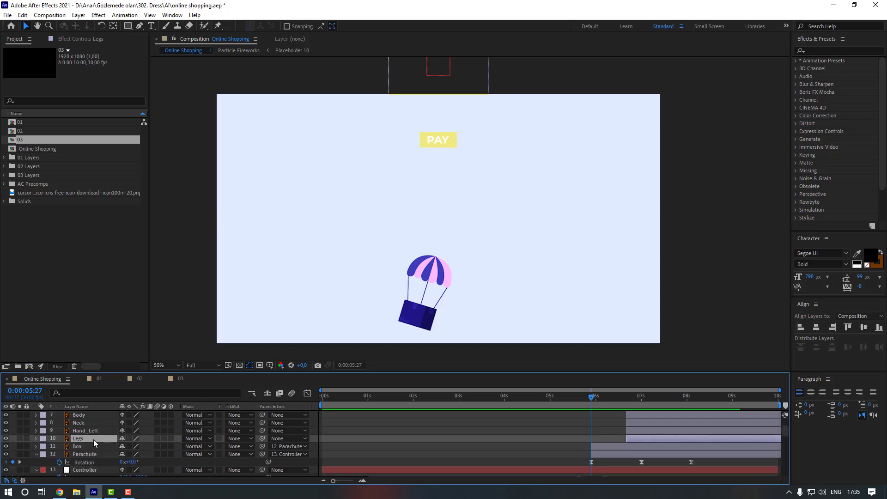
scroll(90, 436, up, 3)
shift+click(85, 417)
scroll(547, 451, down, 3)
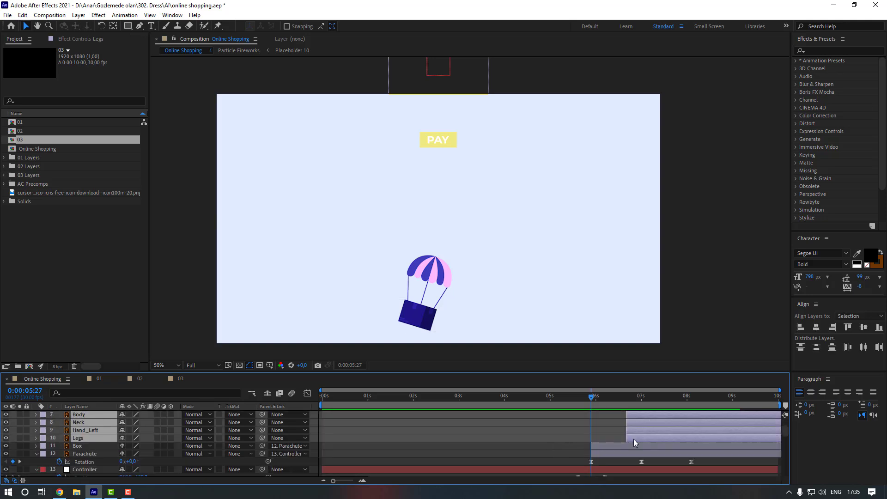
drag(634, 439, 600, 439)
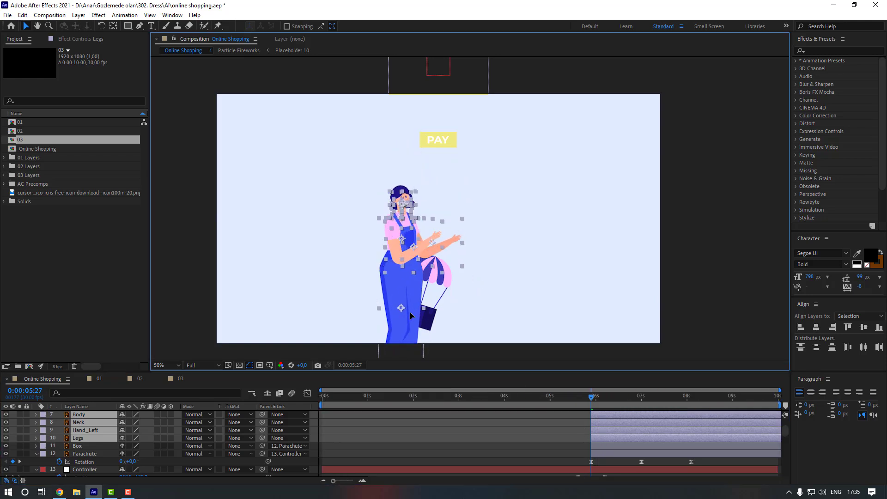
- Move the woman up at 0:00:06:28 so her feet stand on the composition's lower edge, parent her layers to Controller and preview
click(638, 403)
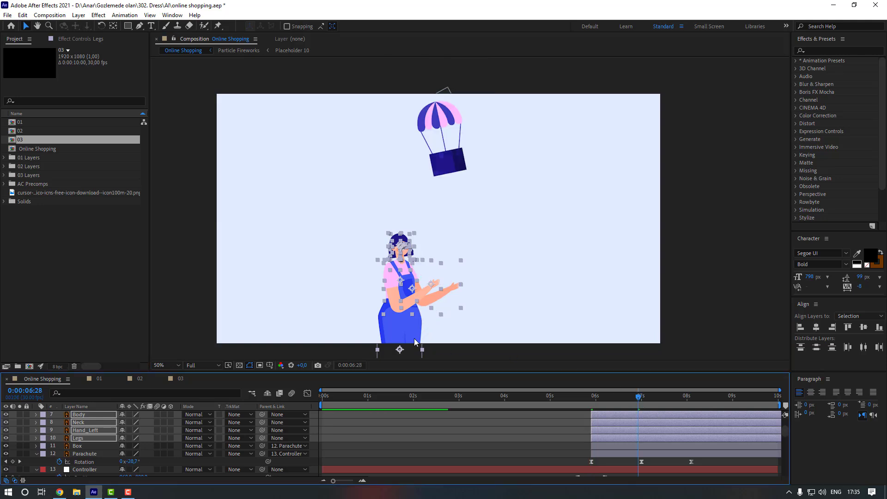
drag(407, 324, 402, 229)
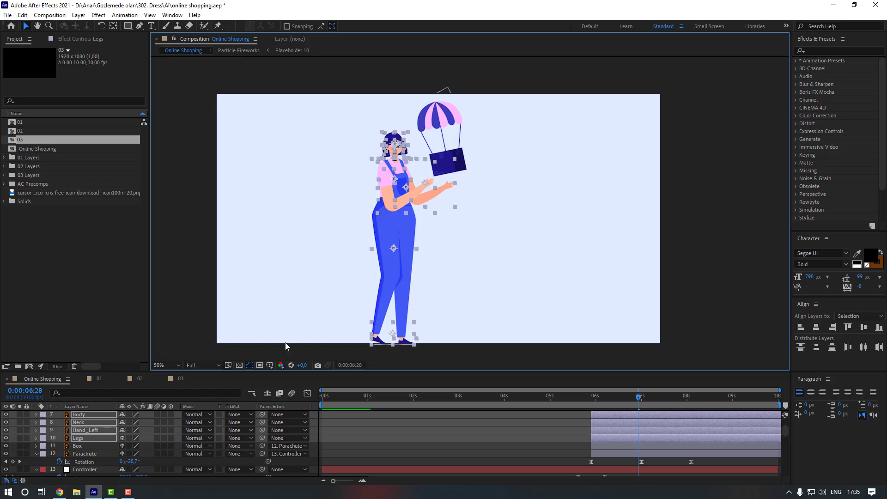
drag(264, 436, 82, 468)
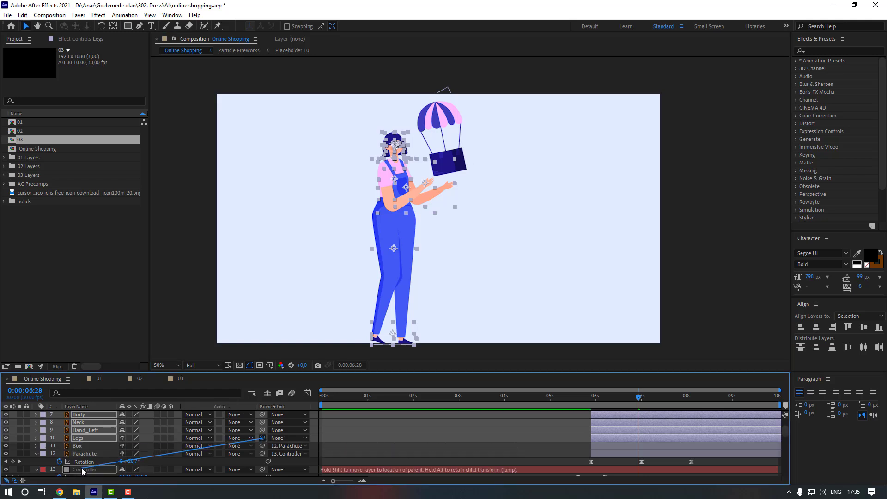
click(608, 406)
drag(613, 403, 554, 405)
key(space)
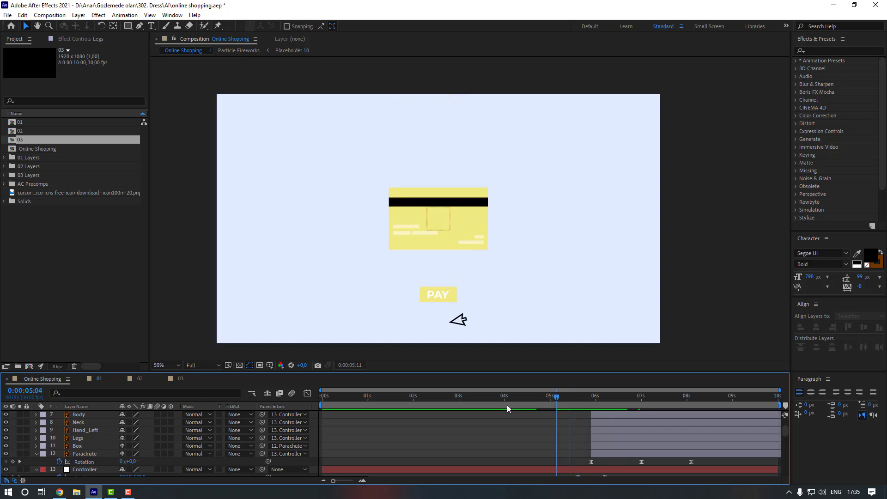
- Move the Box and Parachute layers to the top of the layer stack, above the woman's layers
click(84, 453)
shift+click(84, 447)
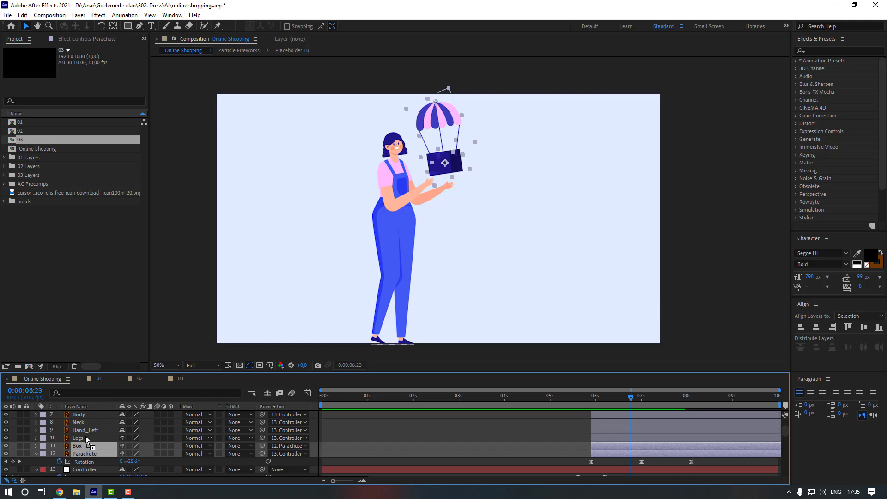
drag(85, 437, 90, 414)
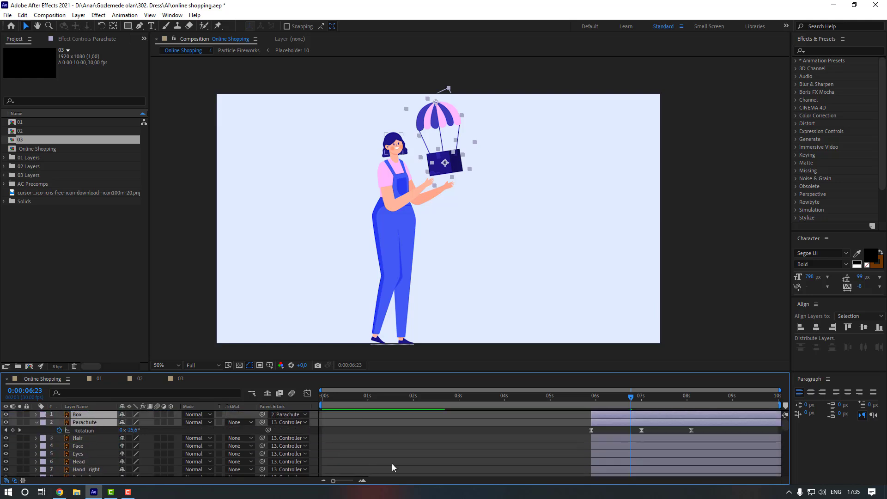
click(532, 456)
mouse_move(631, 398)
mouse_down()
mouse_move(595, 398)
mouse_move(615, 398)
mouse_up()
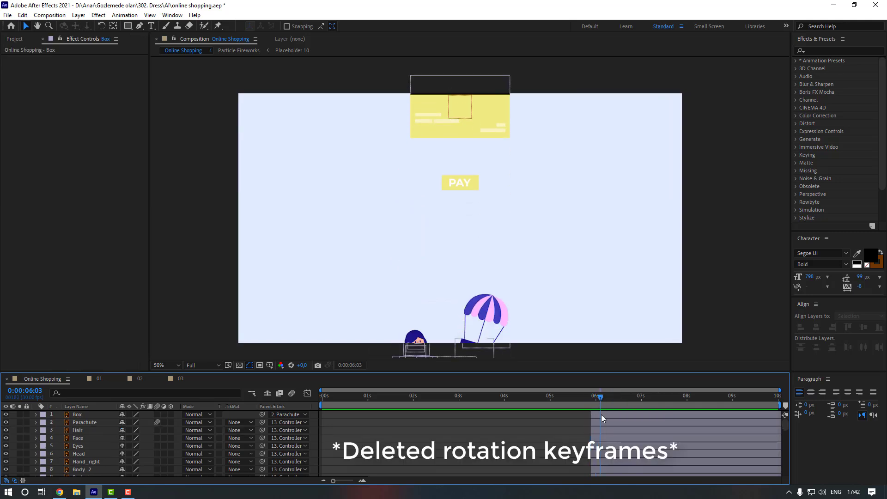
- Move the parachute slightly up and to the right, and keyframe its position at 204.4, 820.6 on 0:00:05:27
click(601, 415)
click(603, 423)
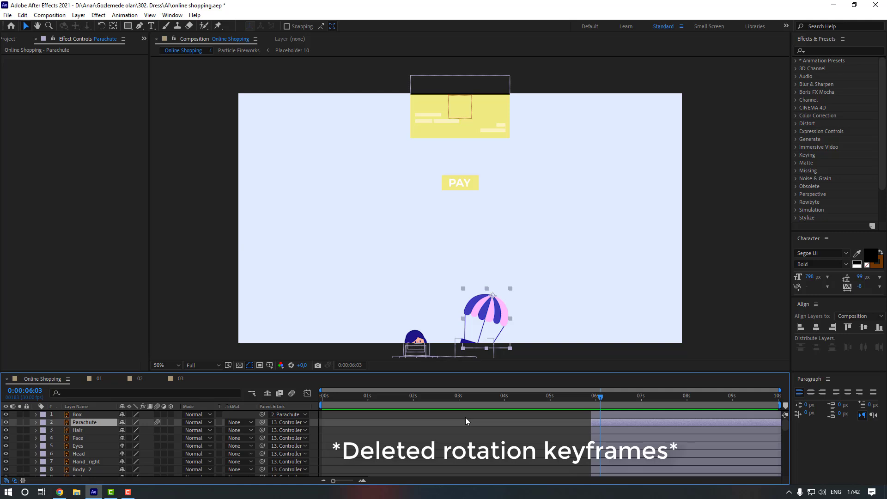
key(p)
drag(495, 313, 497, 302)
drag(596, 400, 591, 396)
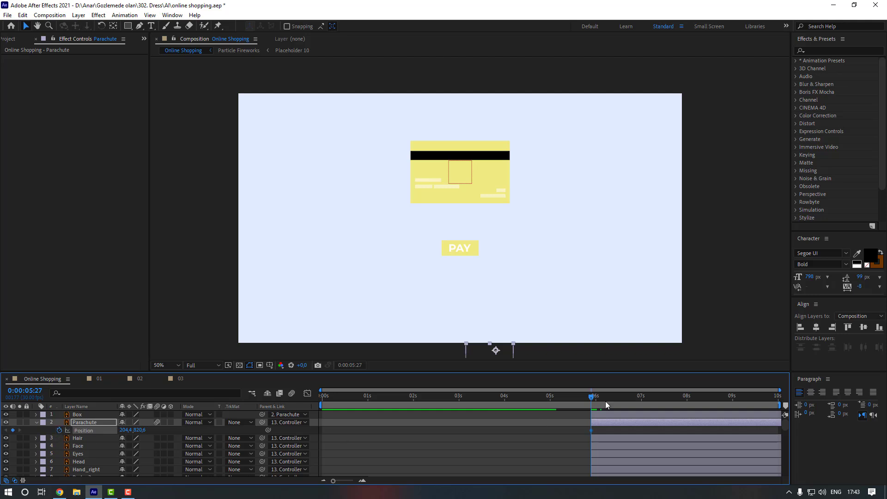
- Keyframe the Parachute layer's position at 112.4, 870.6 on 0:00:06:07 and 138.4, 934.6 on 0:00:06:17, bringing the box onto the woman's hands
click(607, 403)
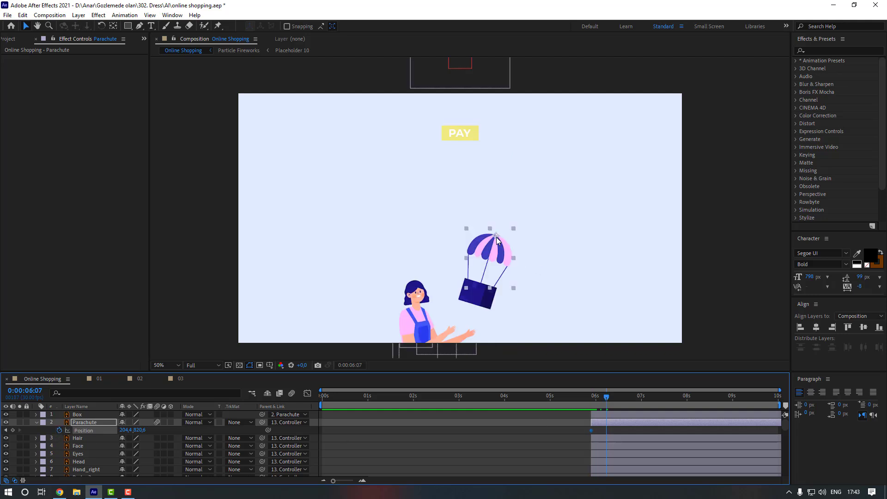
drag(496, 239, 475, 249)
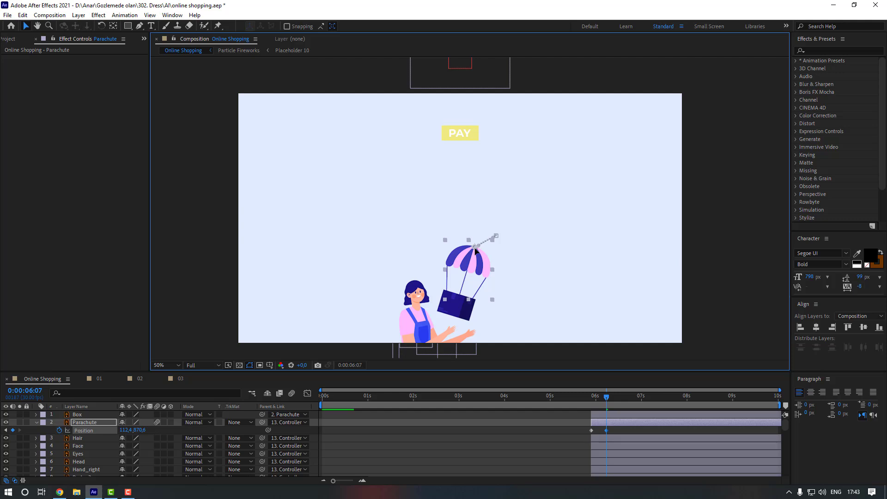
key(shift+Page_Down)
mouse_move(476, 140)
mouse_down()
mouse_move(468, 143)
mouse_move(481, 154)
mouse_up()
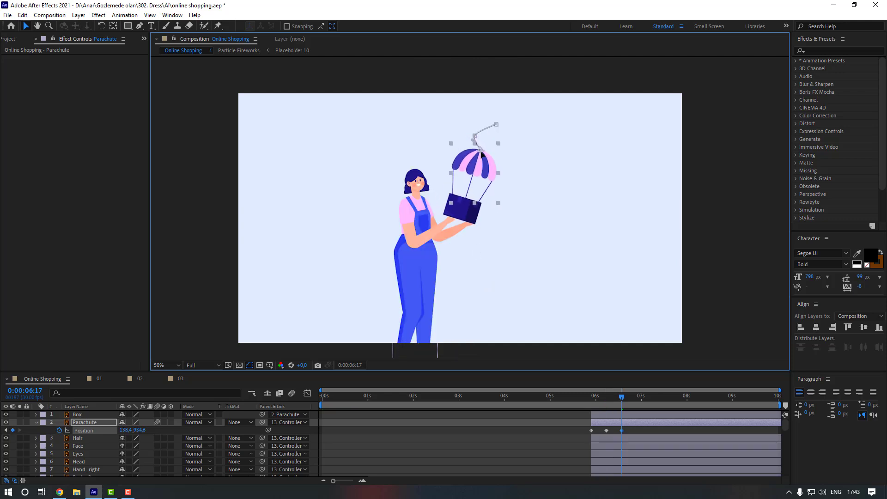
- Apply Easy Ease to the three Parachute position keyframes and stretch them so the last falls at about 0:00:07:03
drag(630, 432, 591, 432)
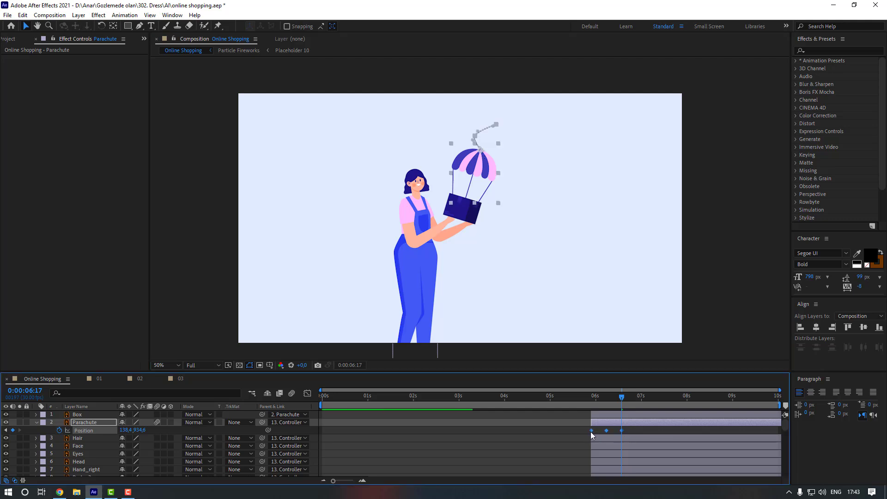
right_click(623, 432)
mouse_move(679, 424)
click(756, 374)
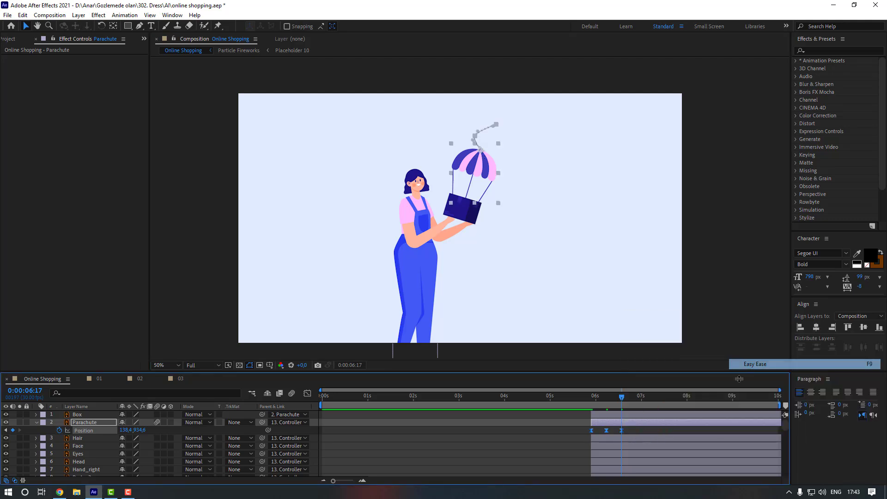
drag(624, 430, 647, 432)
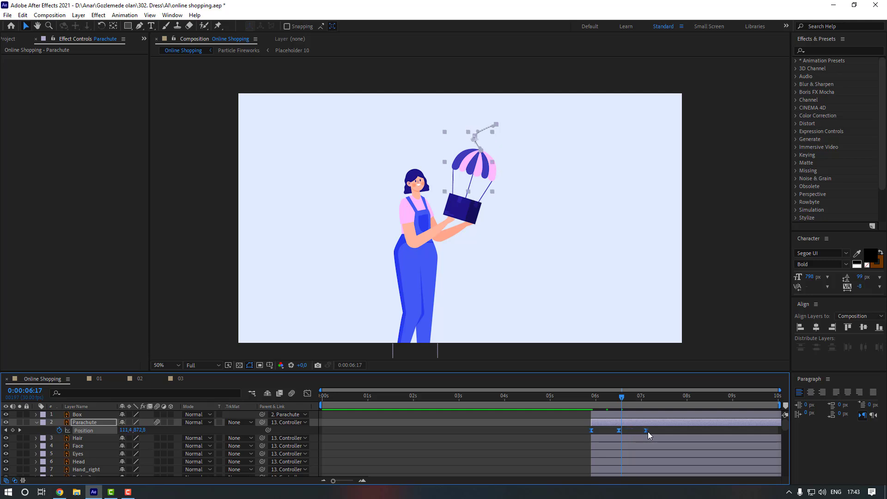
- Preview the parachute's descent into the woman's hands from just before 0:00:06:00
click(655, 428)
click(585, 398)
key(space)
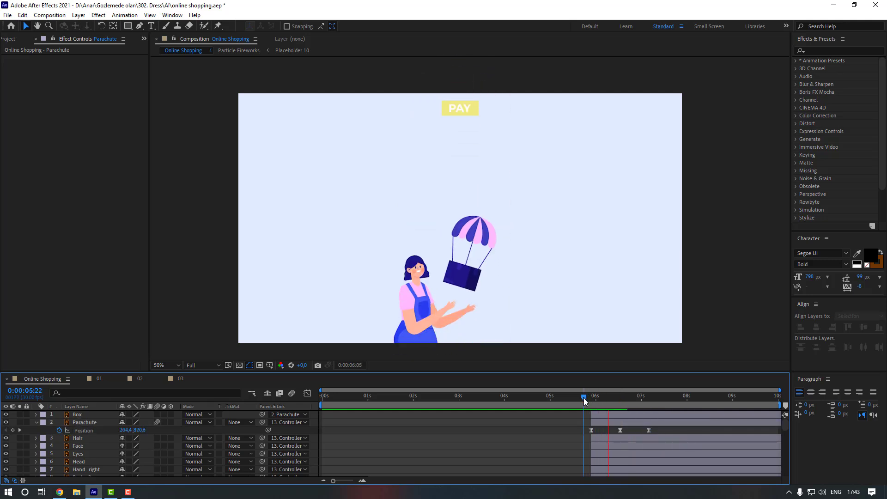
drag(593, 399, 589, 400)
key(space)
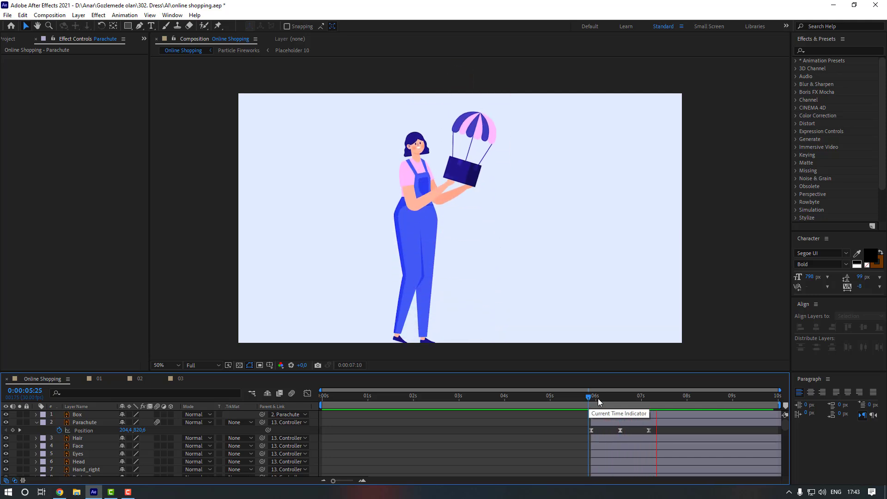
- Stretch the three Parachute position keyframes so the last falls at 0:00:07:19, and play back the slower descent
drag(656, 430, 587, 433)
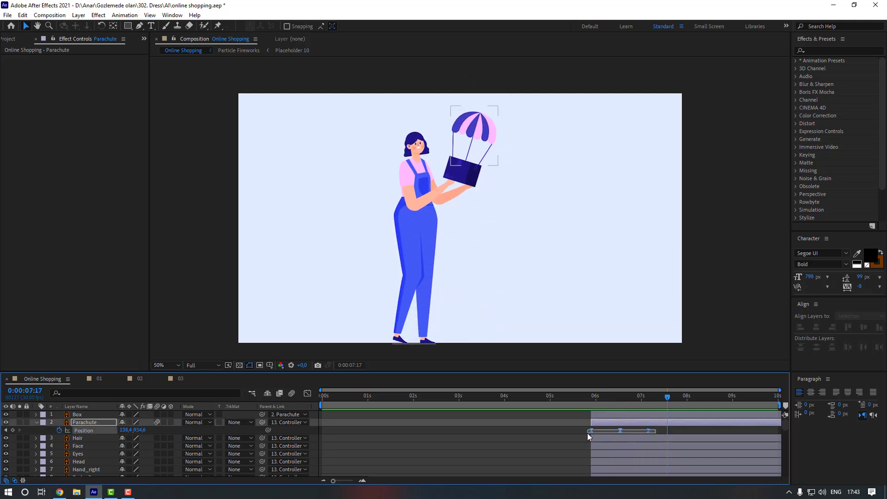
drag(649, 430, 670, 431)
click(586, 394)
key(space)
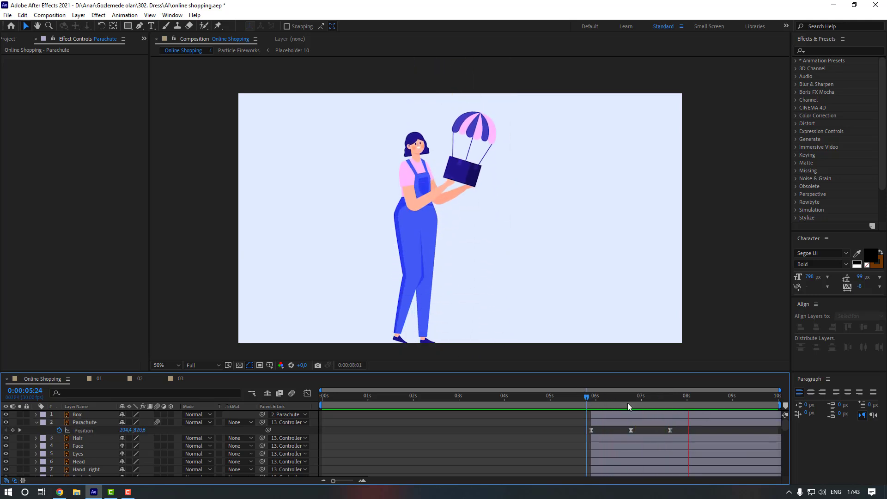
key(space)
- Convert the middle Parachute position keyframe from eased to linear and play back the descent
click(631, 430)
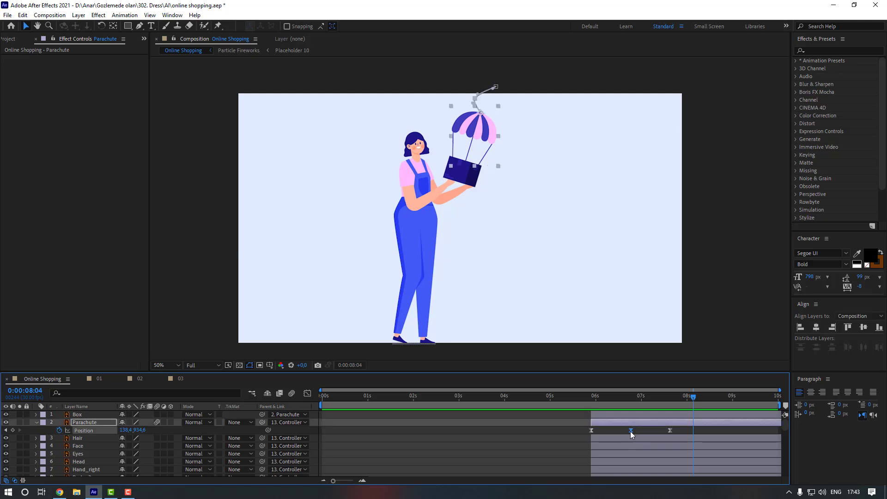
ctrl+click(631, 431)
click(637, 432)
click(595, 397)
key(space)
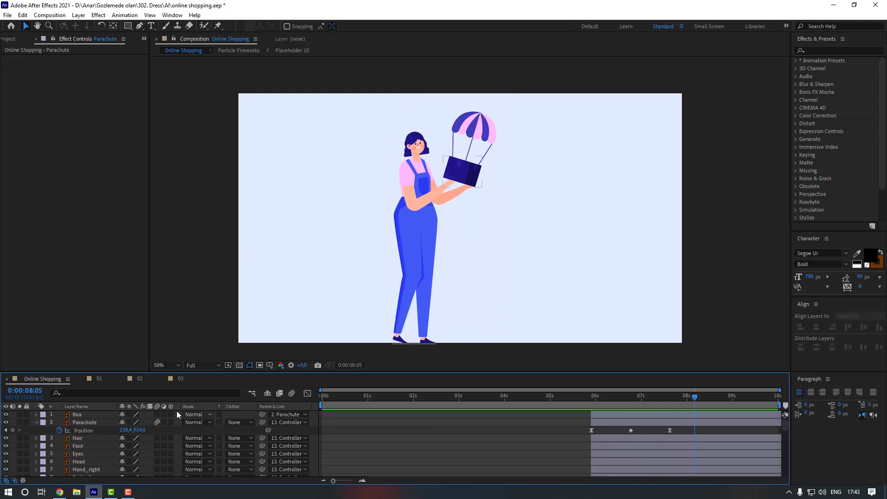
- Move the Box and Parachute layers together to just below Hand_right in the layer stack
click(93, 422)
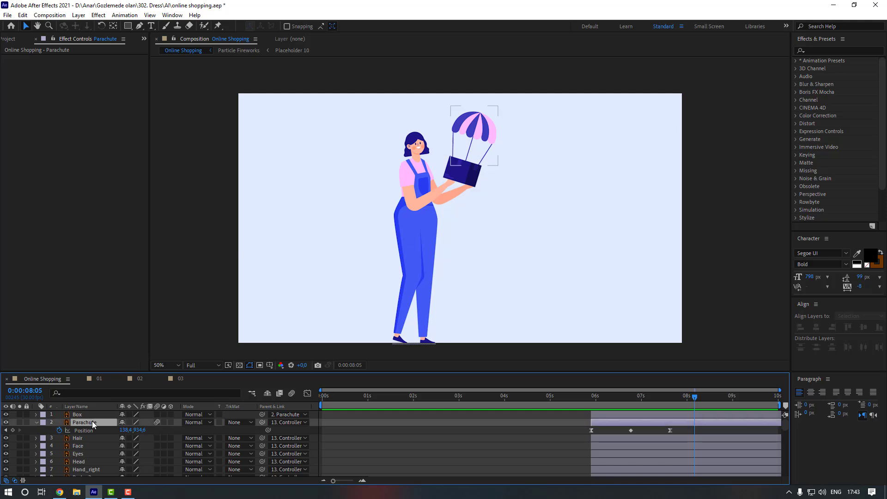
shift+click(93, 415)
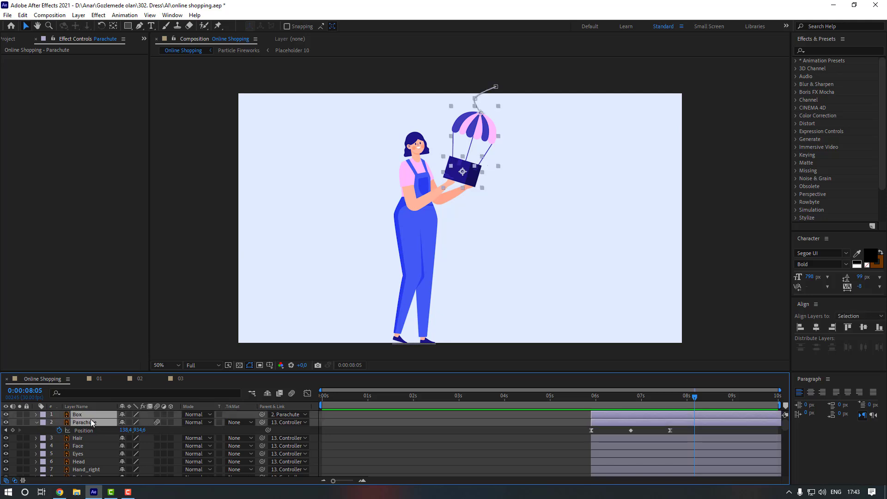
drag(91, 423, 96, 442)
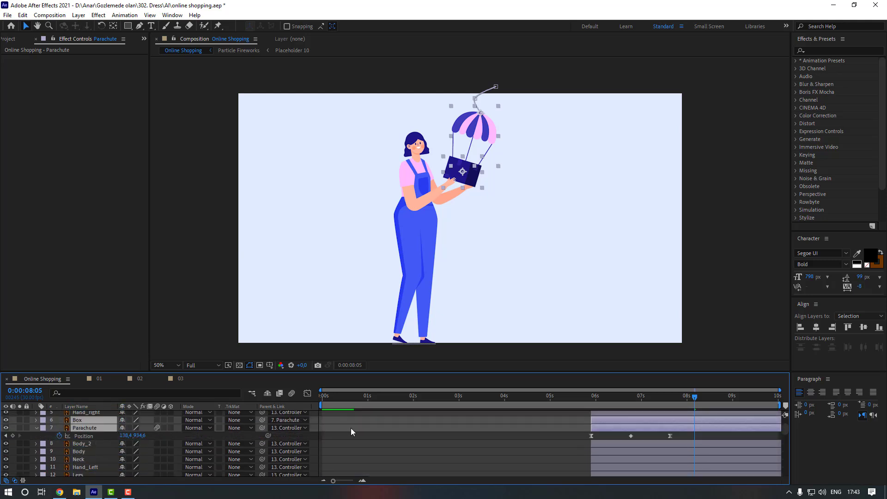
click(523, 434)
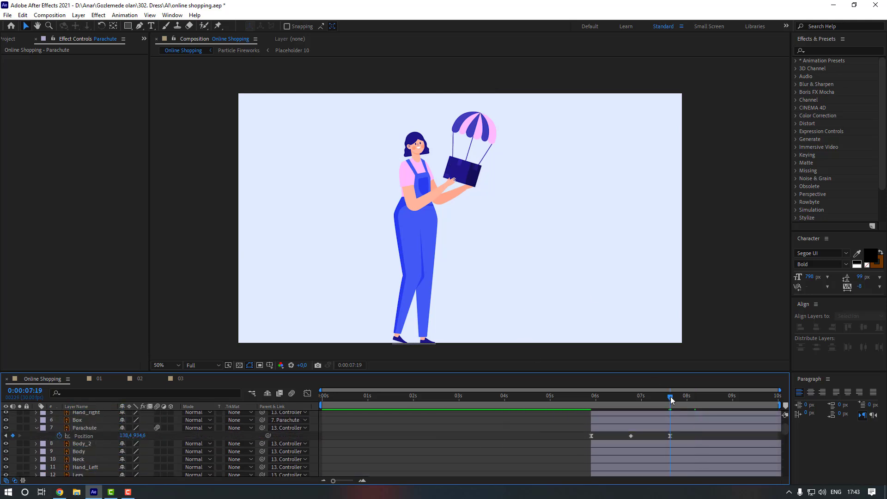
- Lower the parachute to position 139.4, 950.6 on its last keyframe at 0:00:07:19, and preview the landing with the whole frame in view
scroll(459, 122, up, 2)
click(476, 112)
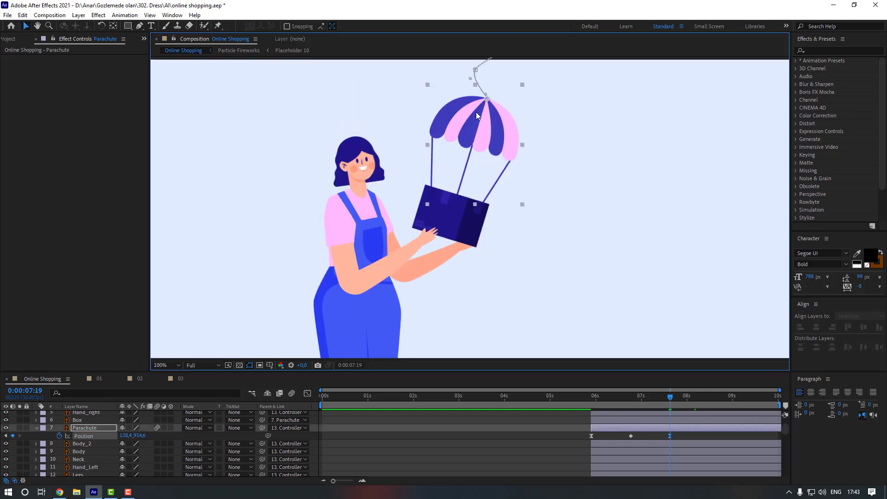
drag(482, 104, 484, 112)
click(628, 196)
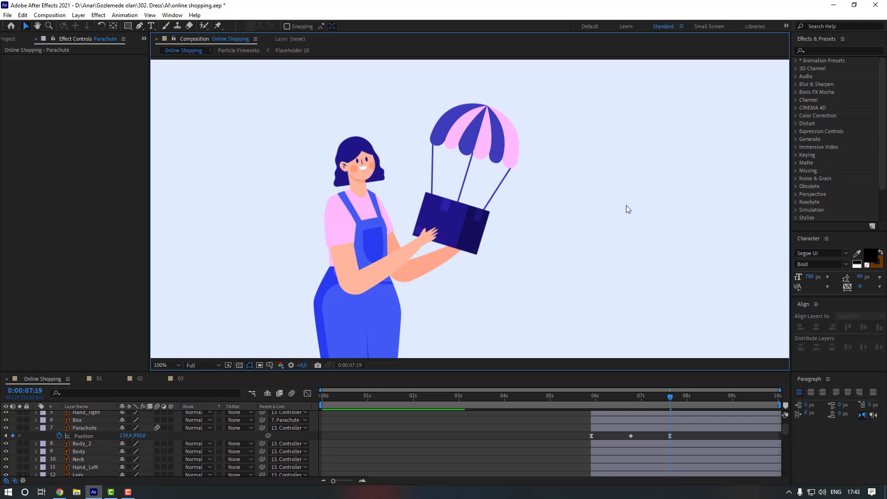
click(595, 401)
click(179, 365)
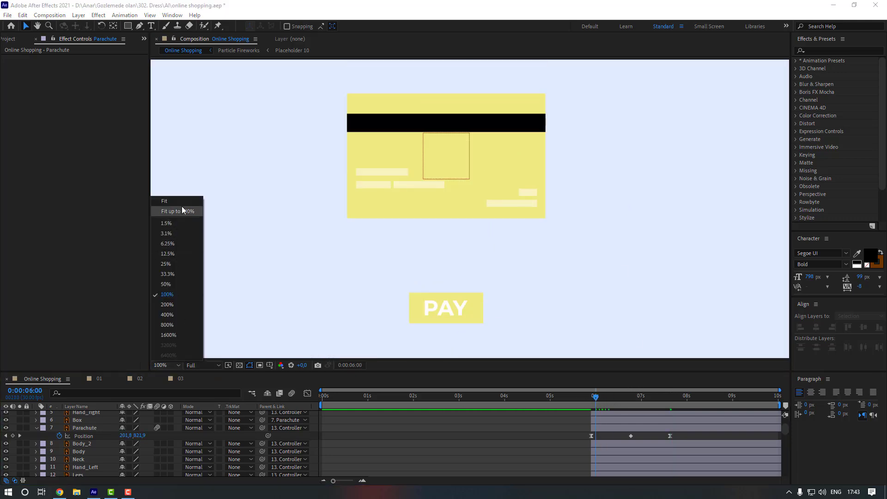
click(182, 203)
key(space)
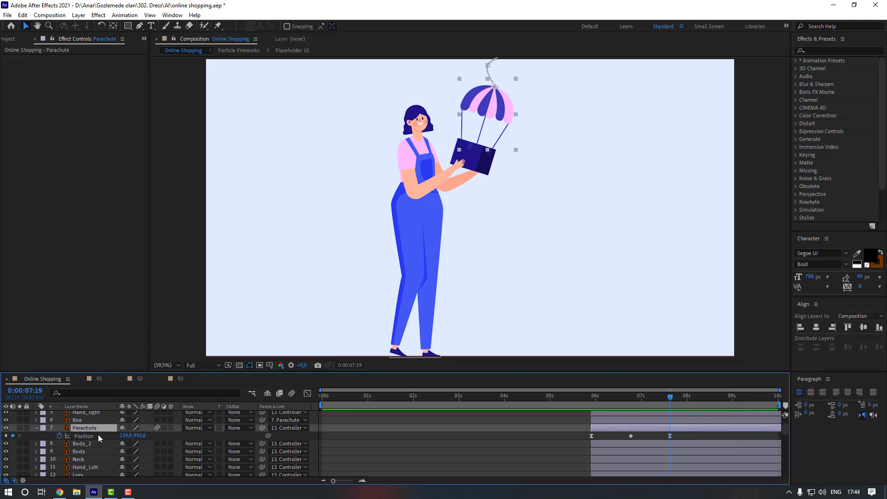
- Split the Parachute layer at 0:00:07:19 and set the parent of its second part to None
click(22, 16)
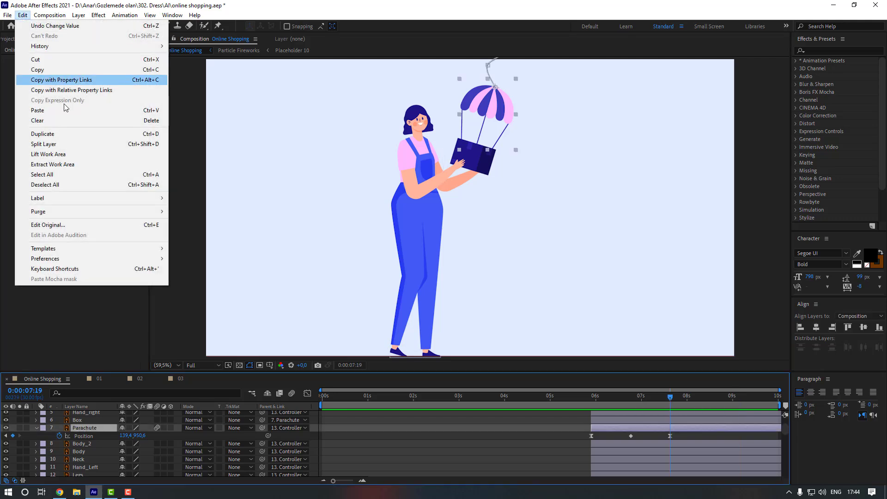
click(73, 146)
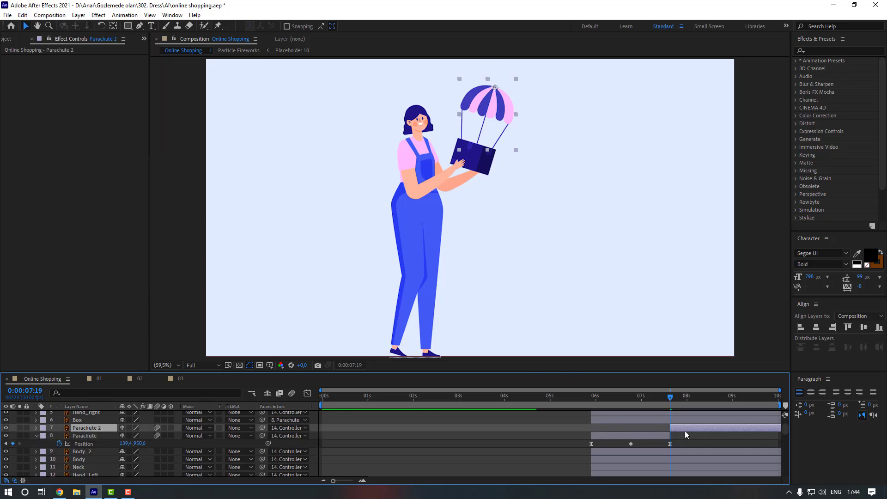
click(280, 430)
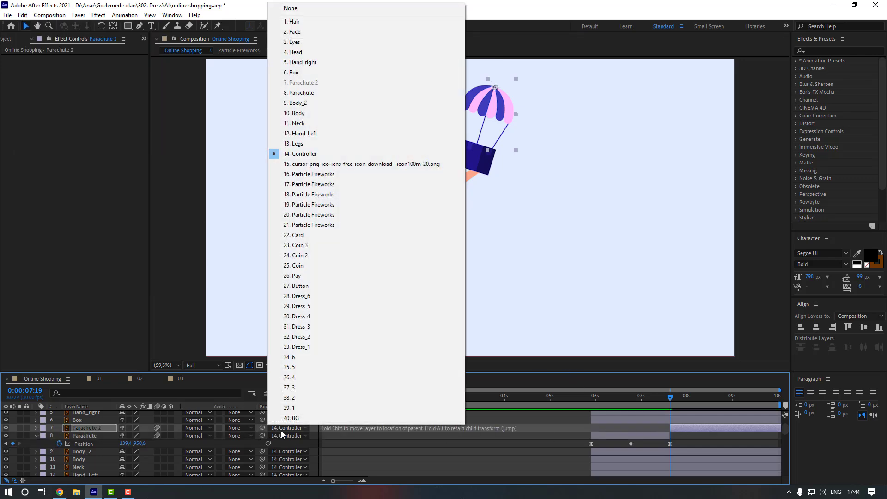
click(301, 9)
- Fade out the Parachute 2 layer with eased opacity keyframes of 100% at 0:00:07:19 and 0% at 0:00:07:29, and preview the fade
key(alt+shift+t)
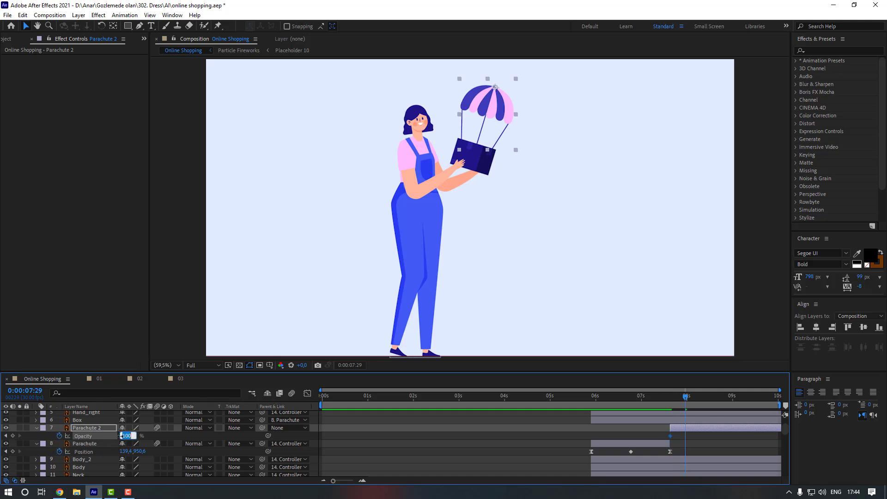
key(Return)
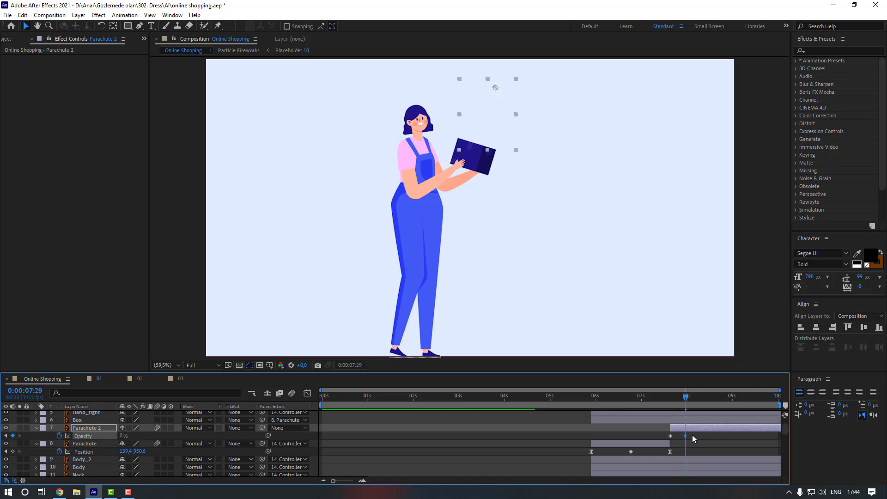
right_click(686, 435)
mouse_move(707, 432)
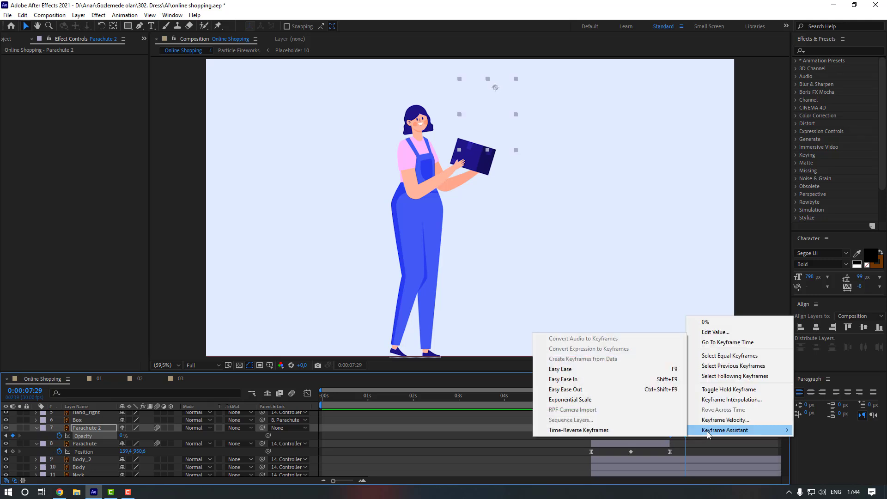
click(639, 380)
click(644, 402)
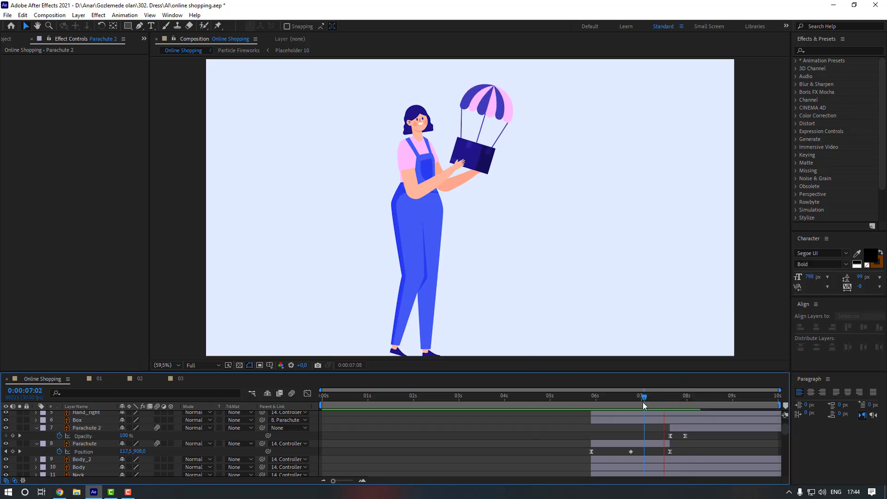
key(space)
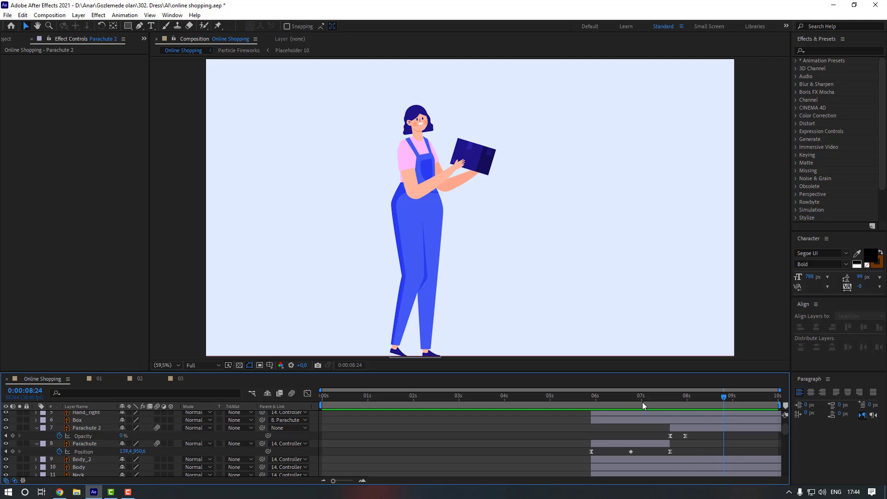
- Split the Box layer at 0:00:07:19 and parent its second part to Hand_right
click(675, 403)
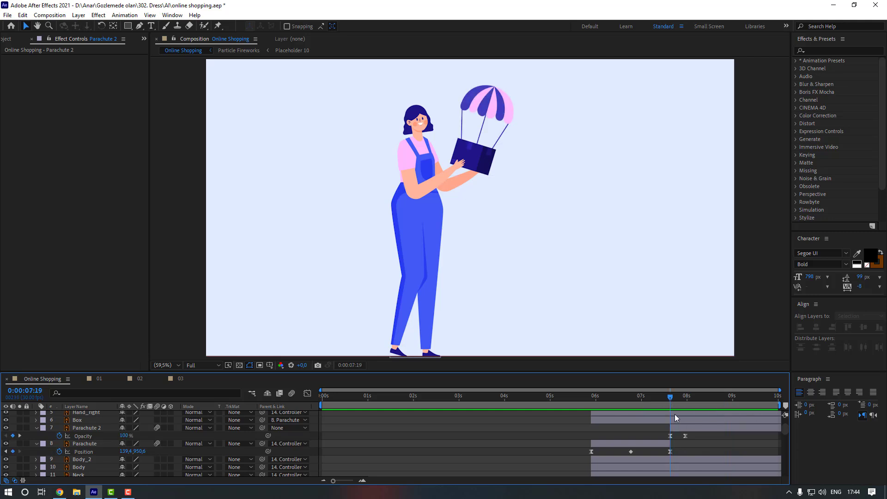
click(676, 420)
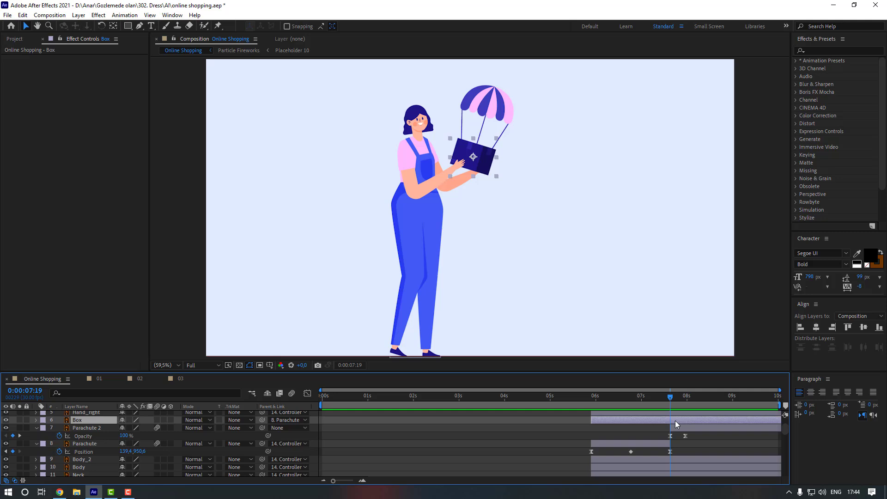
click(24, 16)
click(88, 146)
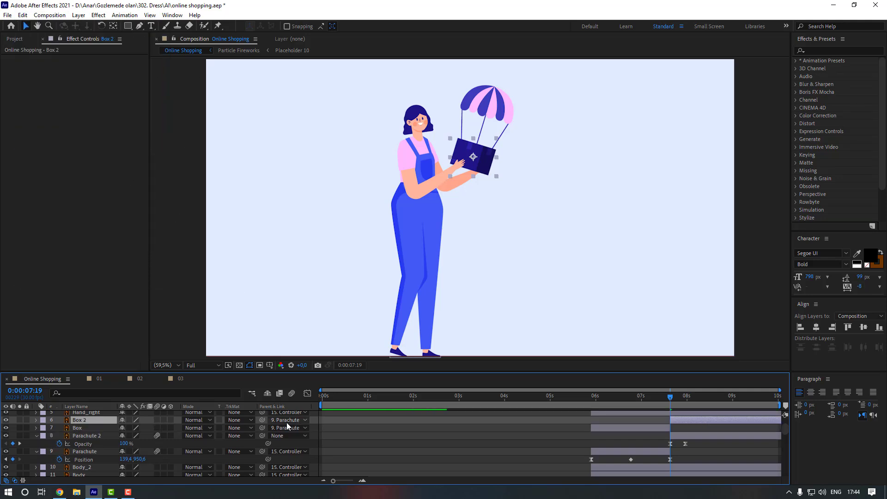
scroll(106, 442, up, 1)
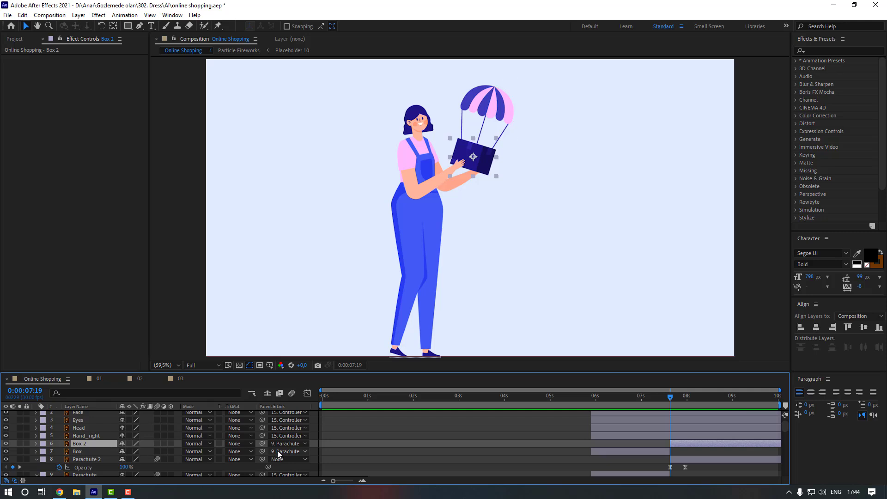
drag(264, 444, 98, 436)
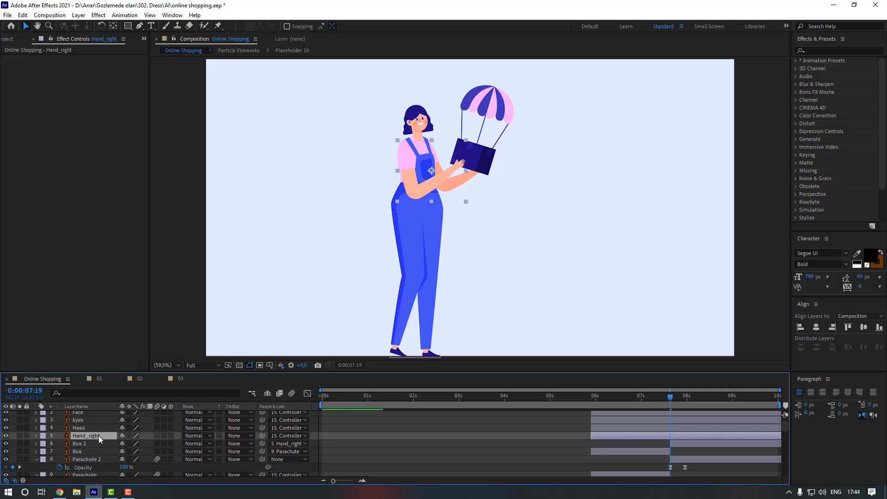
- Try rotating the Hand_right layer by about 18° to test how the arm and box pivot
click(103, 435)
key(r)
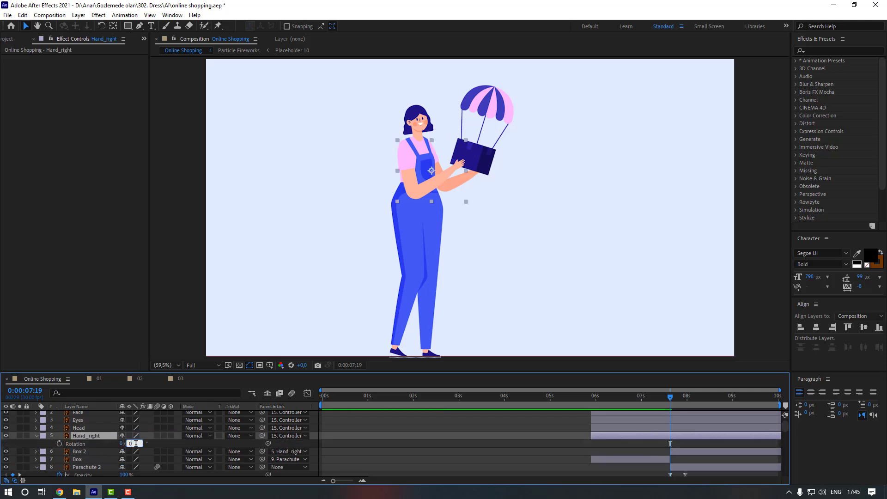
click(155, 446)
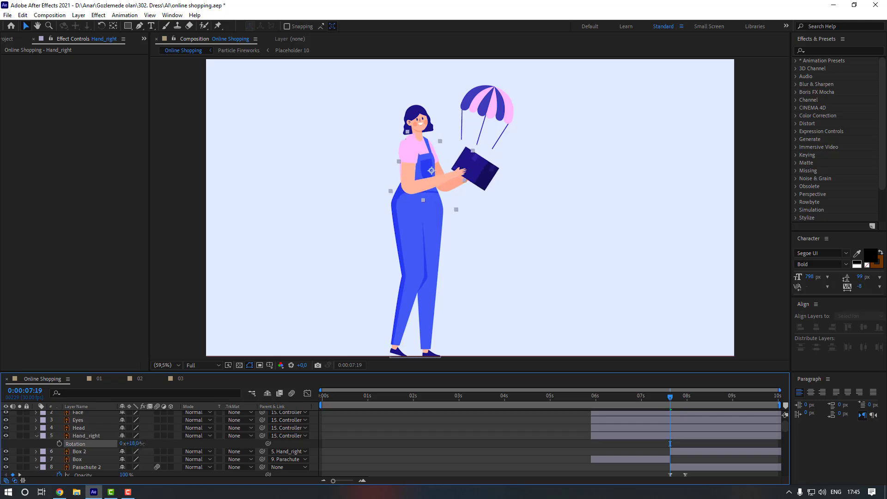
click(75, 436)
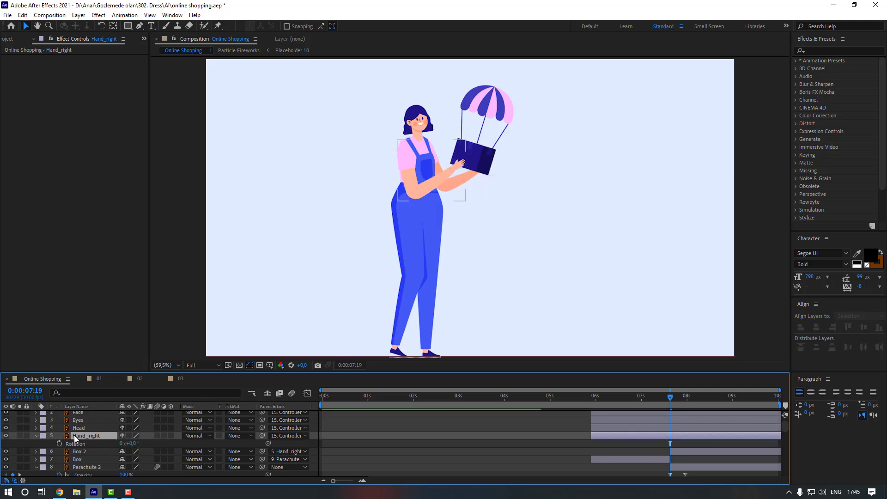
- Isolate the Hand_right layer, move its anchor point to the shoulder, and show all layers again
click(36, 436)
click(19, 435)
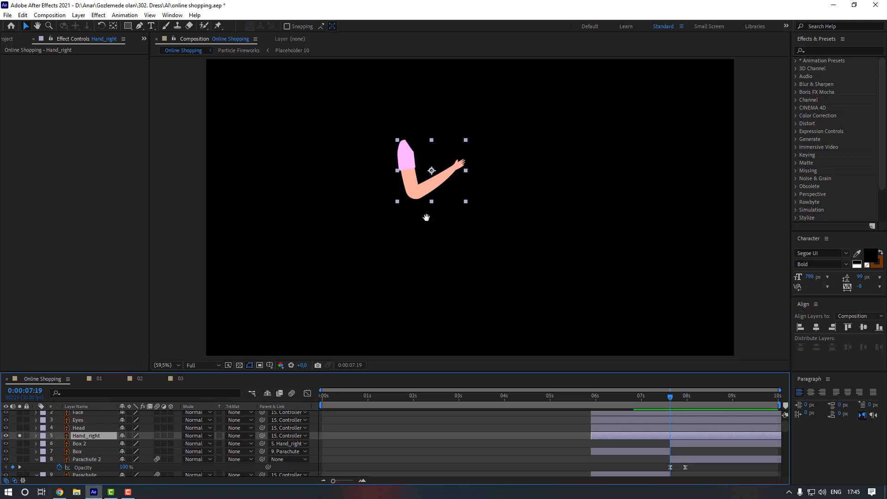
scroll(410, 215, up, 2)
key(y)
drag(452, 232, 405, 193)
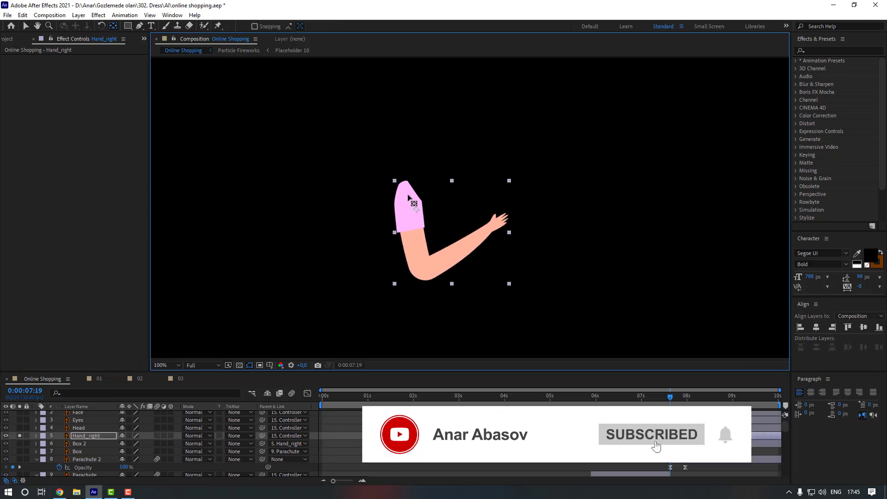
click(19, 436)
- Isolate the Head layer, move its anchor point down to the chin, and show all layers again
click(79, 428)
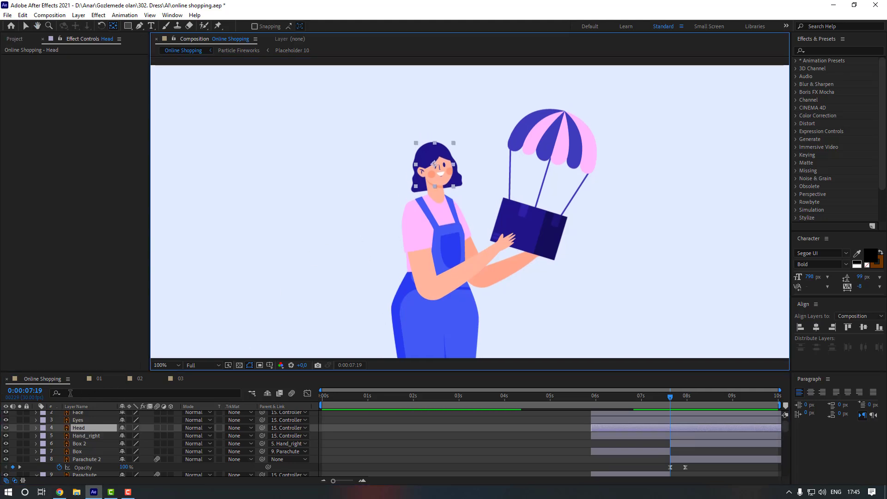
click(20, 428)
scroll(455, 194, up, 4)
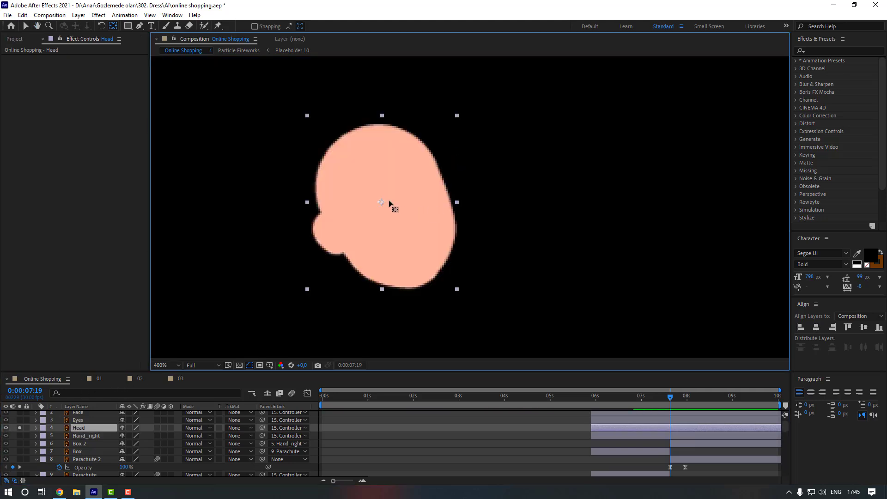
key(Return)
click(20, 428)
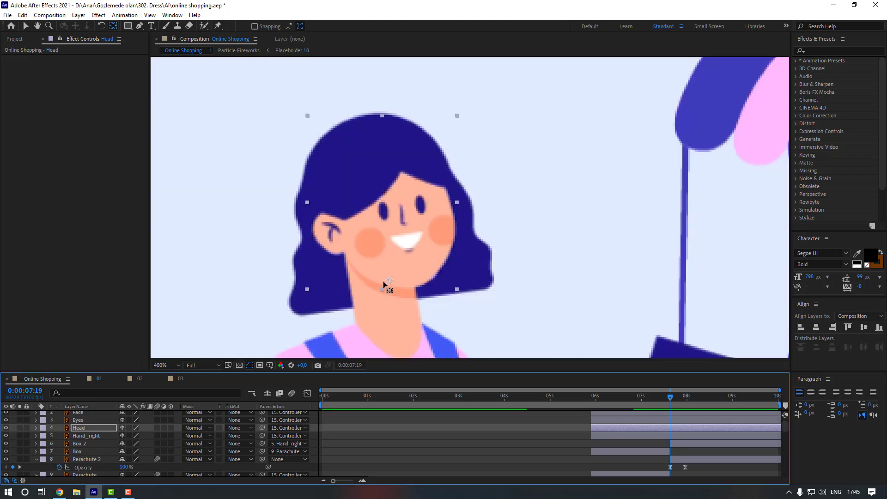
- Isolate the Hair layer, move its anchor point up to the crown of the hair, and show all layers again
click(83, 419)
scroll(82, 419, up, 1)
click(81, 414)
click(19, 414)
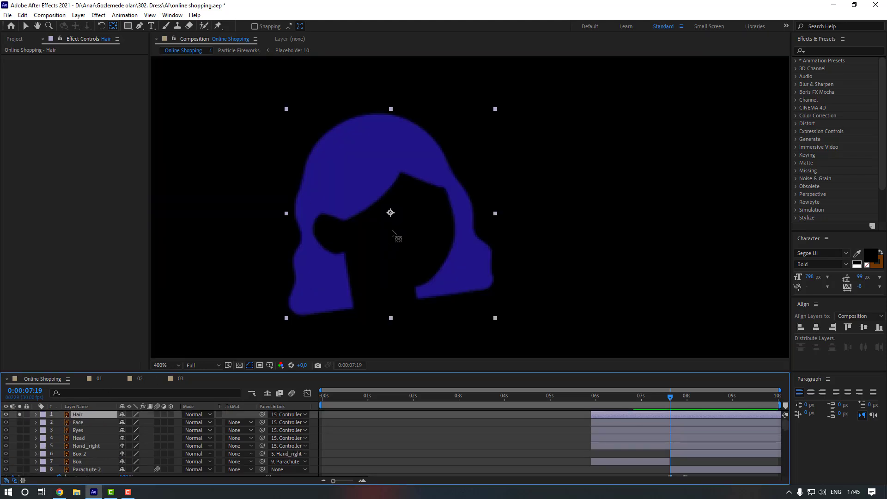
drag(391, 212, 385, 182)
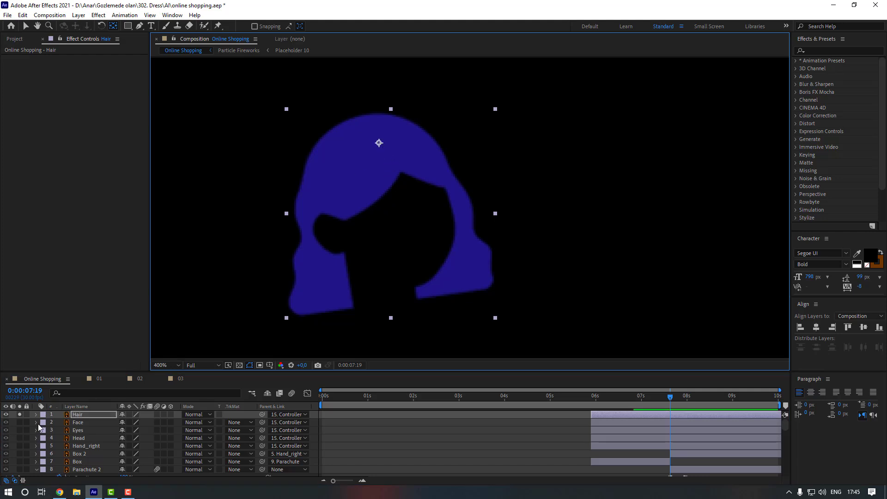
click(20, 414)
- Isolate the Body layer, move its anchor point down to the waist, and show all layers again
scroll(78, 432, down, 3)
click(82, 430)
scroll(370, 328, down, 2)
drag(370, 328, 370, 261)
click(79, 438)
click(20, 438)
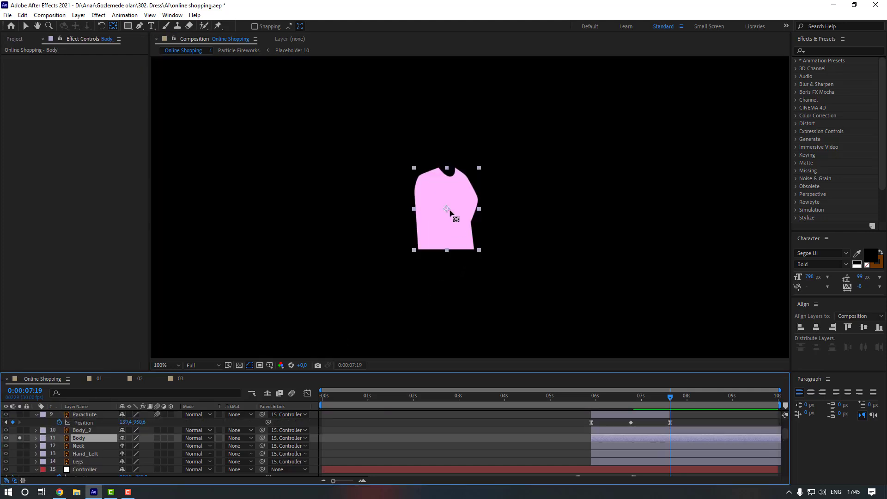
drag(449, 212, 447, 249)
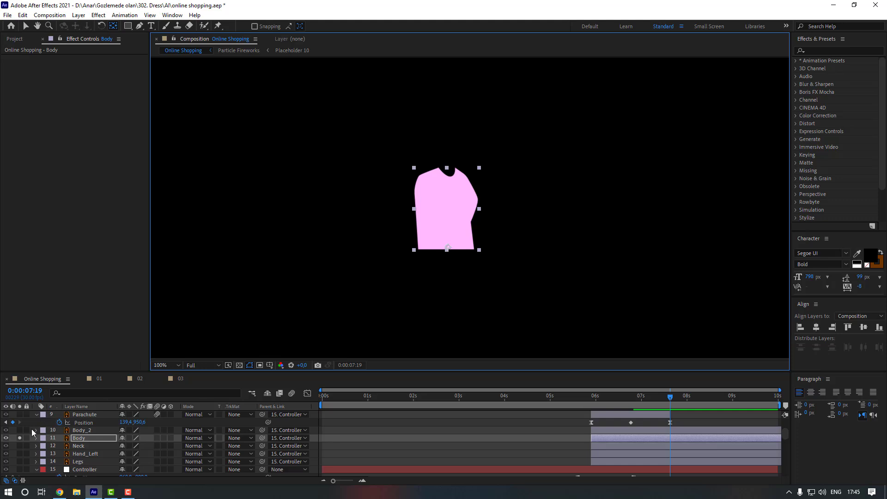
click(20, 438)
- Parent the Hand_right layer to Body
scroll(89, 434, up, 1)
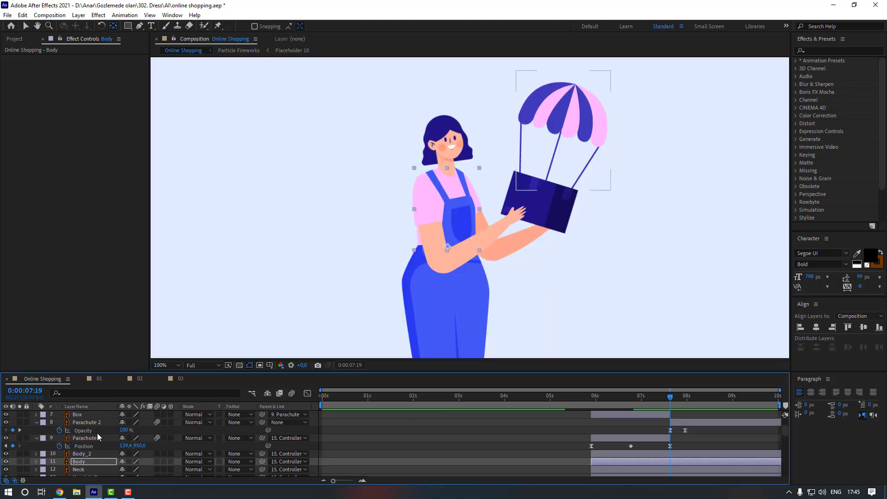
scroll(98, 435, up, 1)
drag(262, 423, 96, 442)
- Parent the Hair, Face and Eyes layers to Head
scroll(96, 442, up, 1)
click(90, 423)
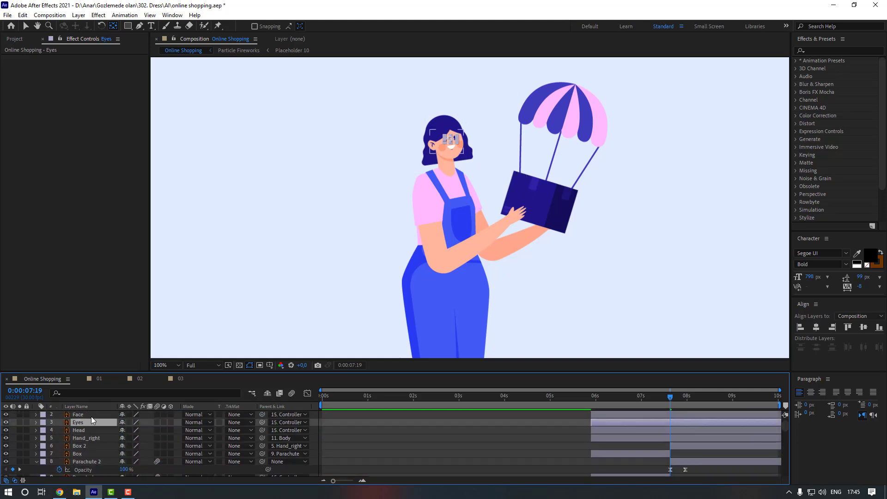
ctrl+click(91, 414)
scroll(98, 425, up, 1)
ctrl+click(89, 414)
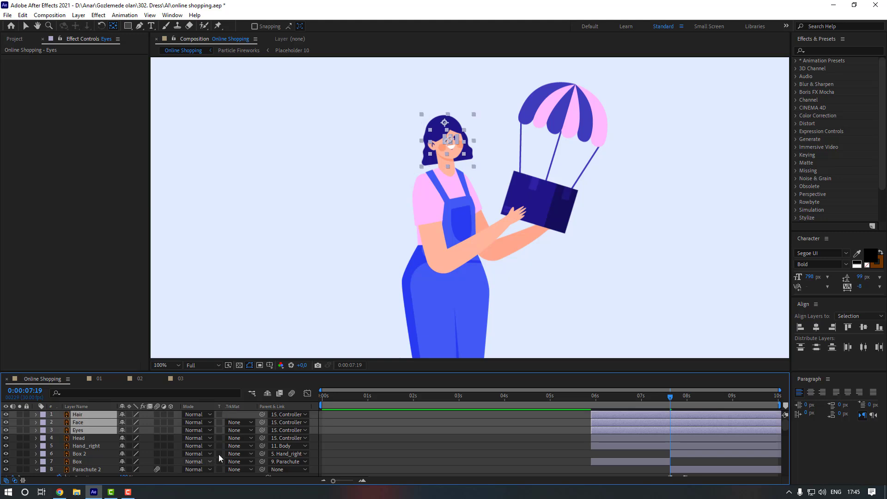
drag(262, 430, 103, 439)
- Parent the Head and Neck layers to Body
click(104, 439)
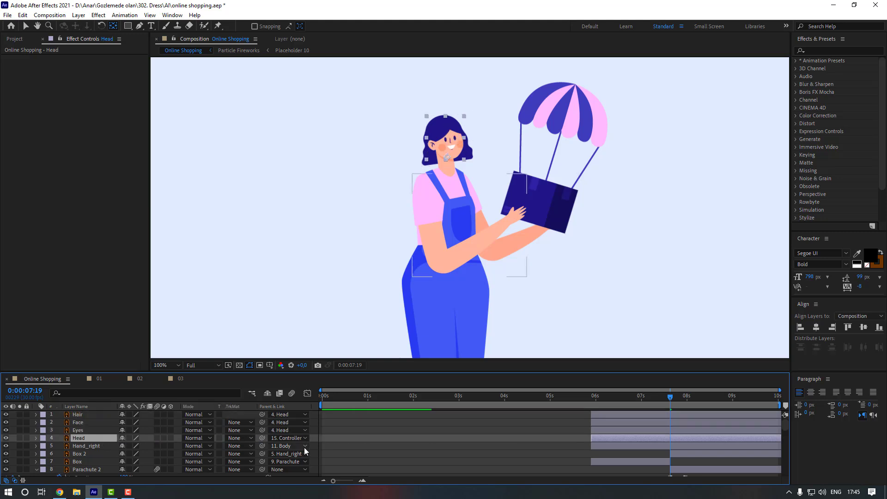
click(305, 438)
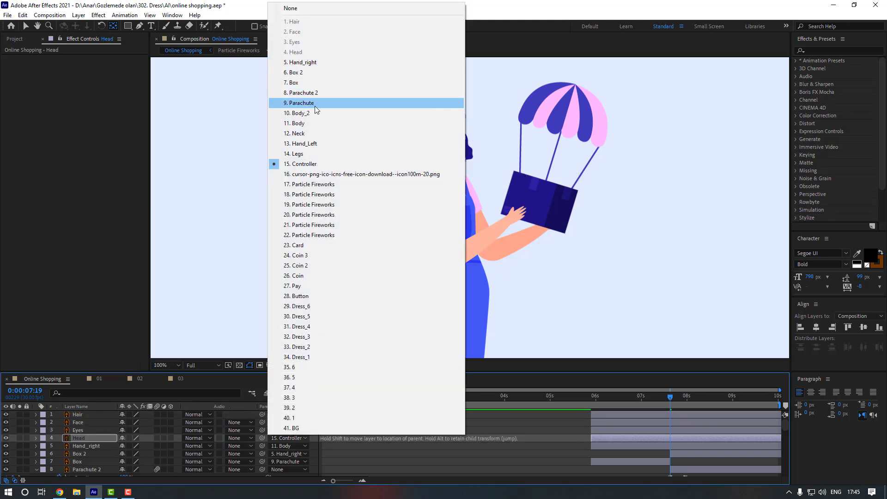
click(314, 122)
scroll(96, 450, down, 3)
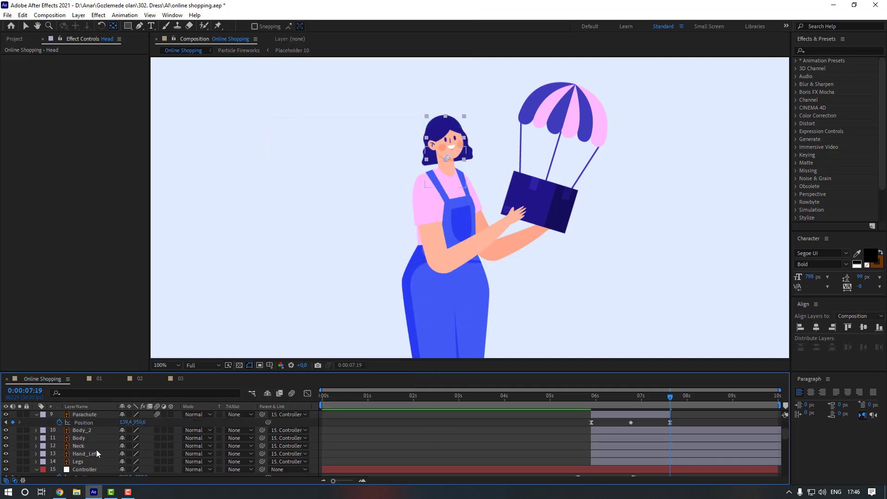
click(94, 447)
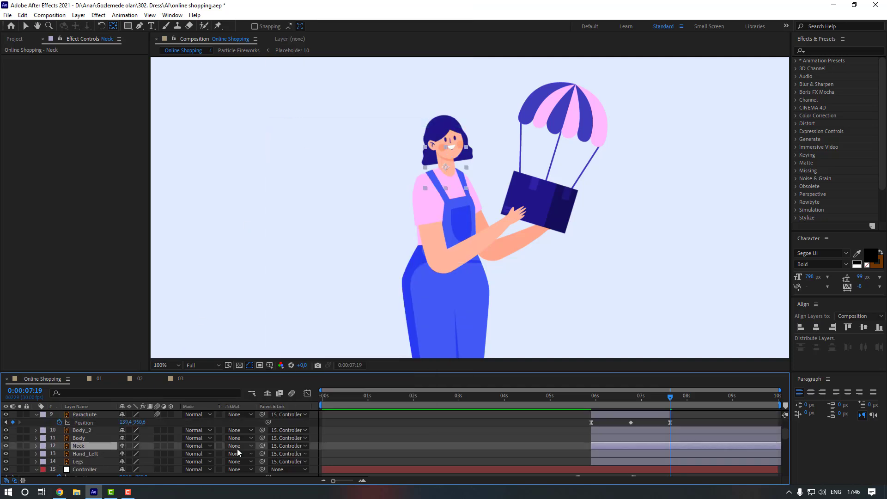
click(287, 446)
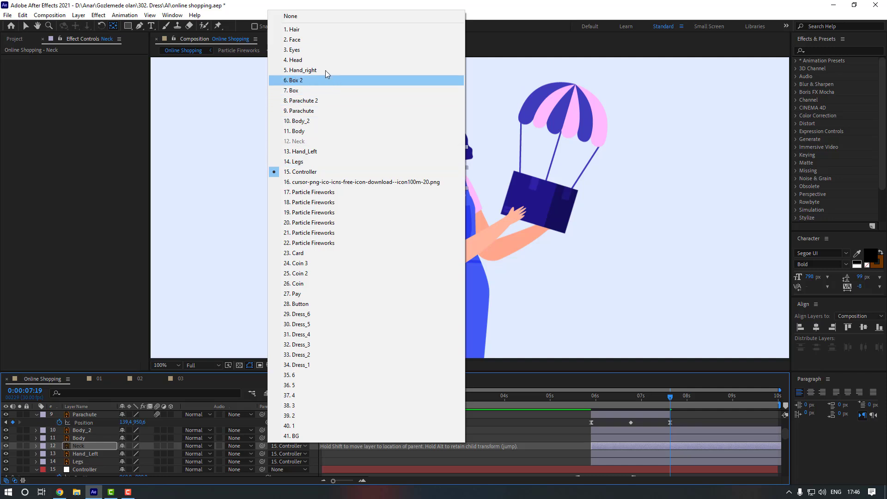
click(315, 130)
- Move the isolated Hand_Left layer's anchor point to the shoulder, show all layers again, and parent Hand_Left to Body
click(83, 453)
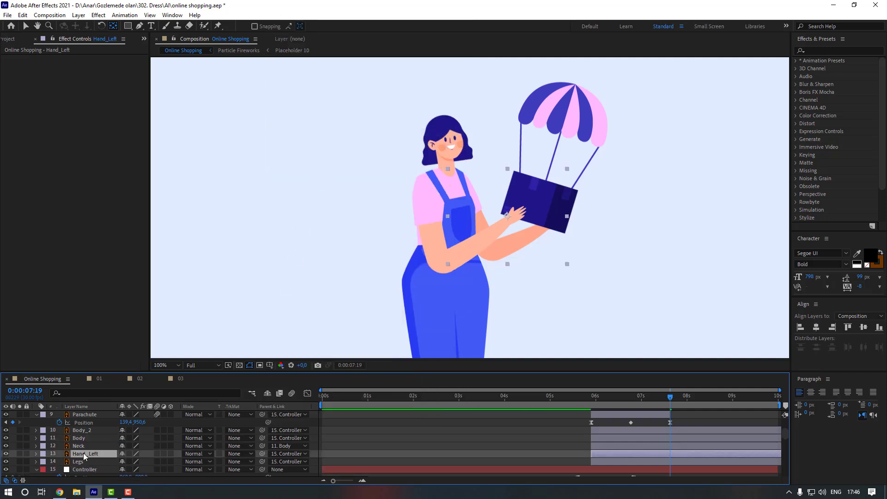
click(20, 453)
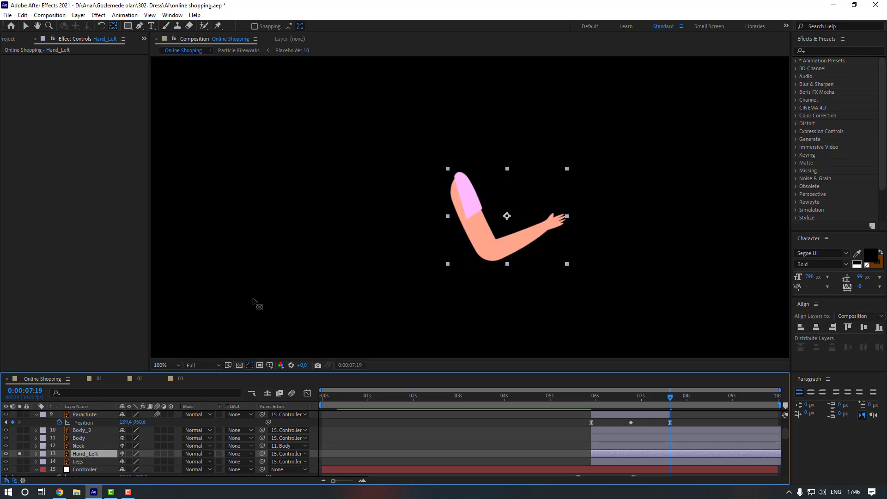
drag(504, 237, 458, 210)
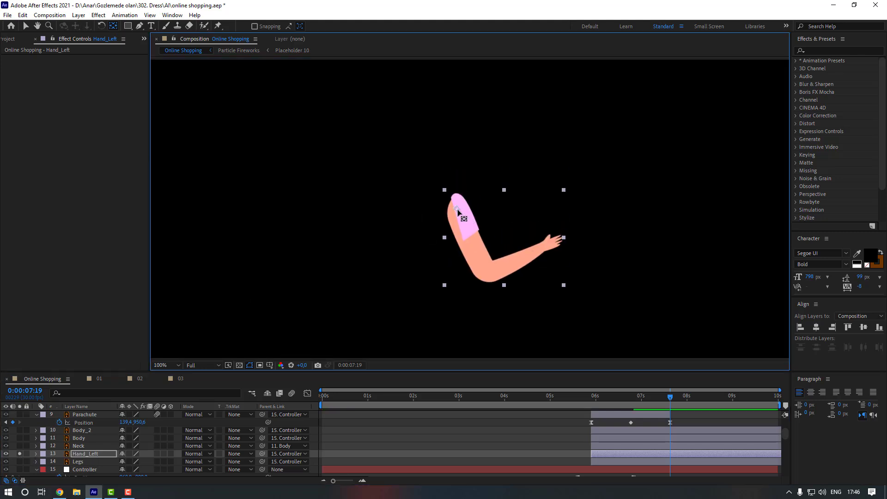
click(21, 453)
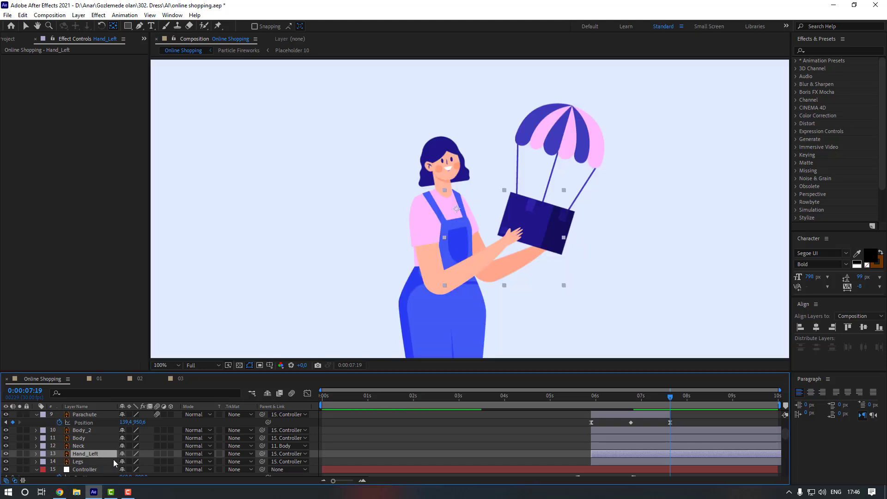
drag(262, 454, 96, 438)
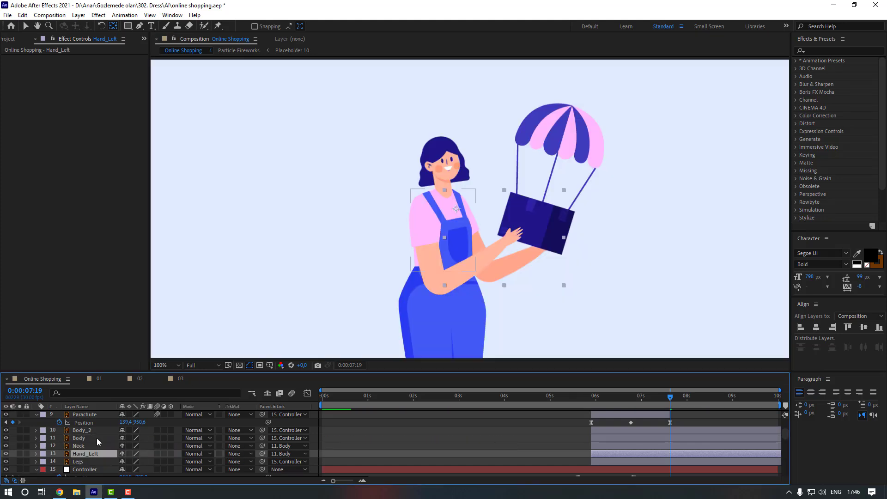
click(96, 438)
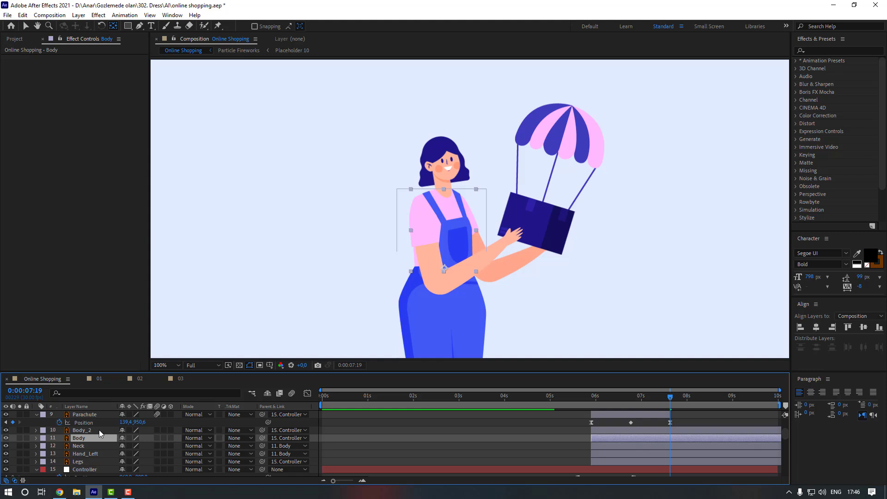
- Isolate the Body_2 layer and draw a closed Pen tool mask around the overalls' bib and straps, ending at the waist
click(99, 431)
click(20, 430)
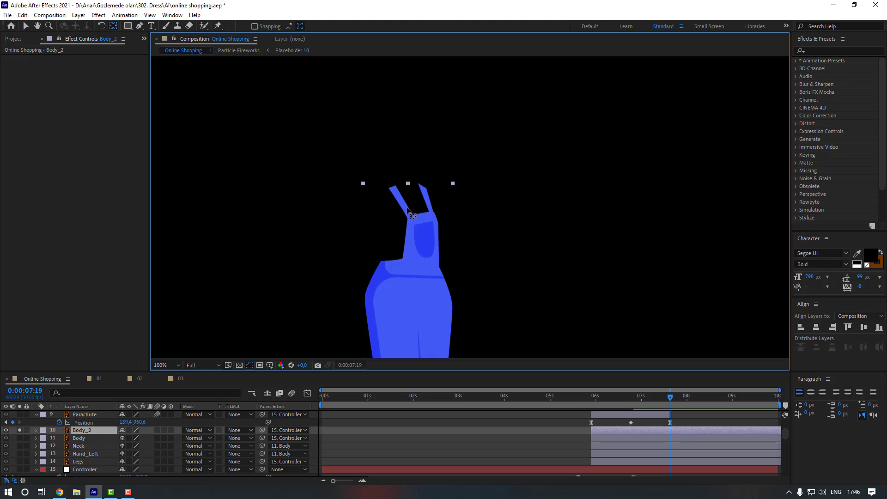
click(140, 25)
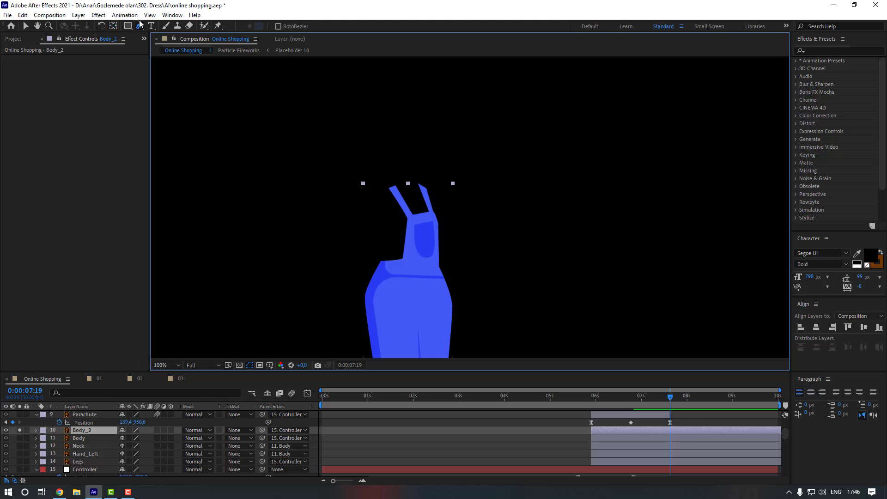
click(400, 259)
click(451, 266)
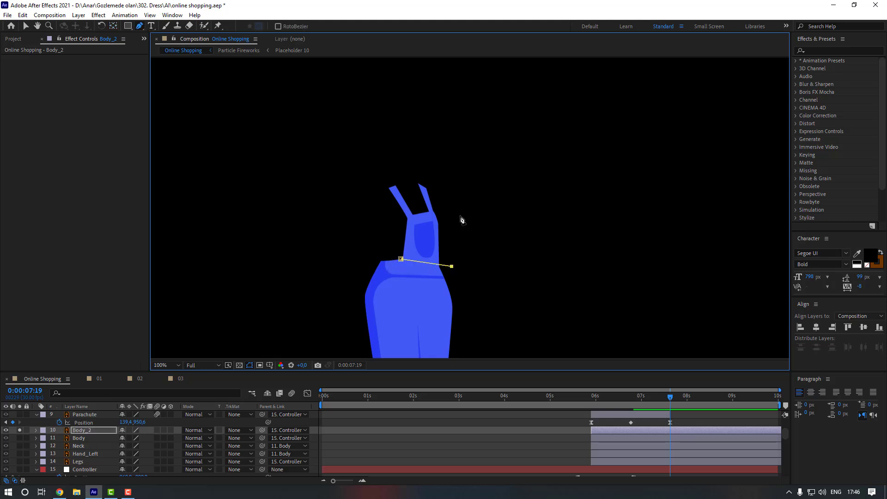
click(460, 215)
click(452, 157)
click(398, 149)
click(359, 171)
click(365, 229)
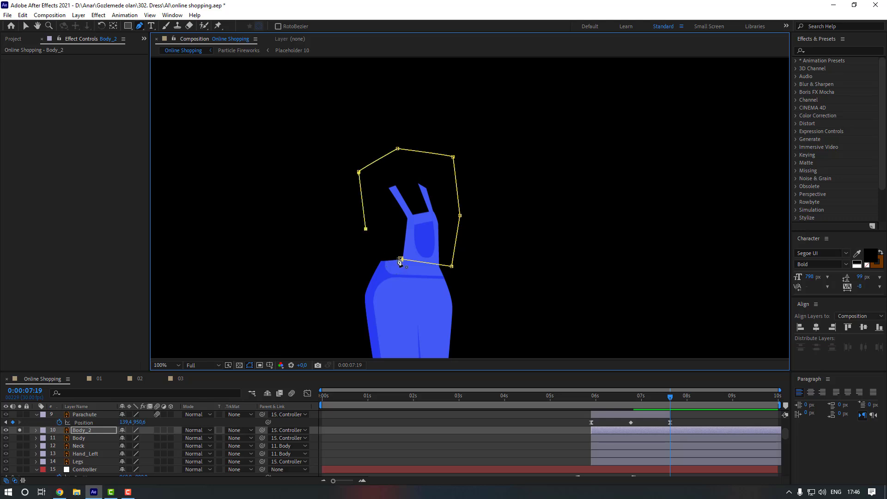
click(400, 259)
scroll(397, 277, up, 1)
drag(376, 287, 409, 275)
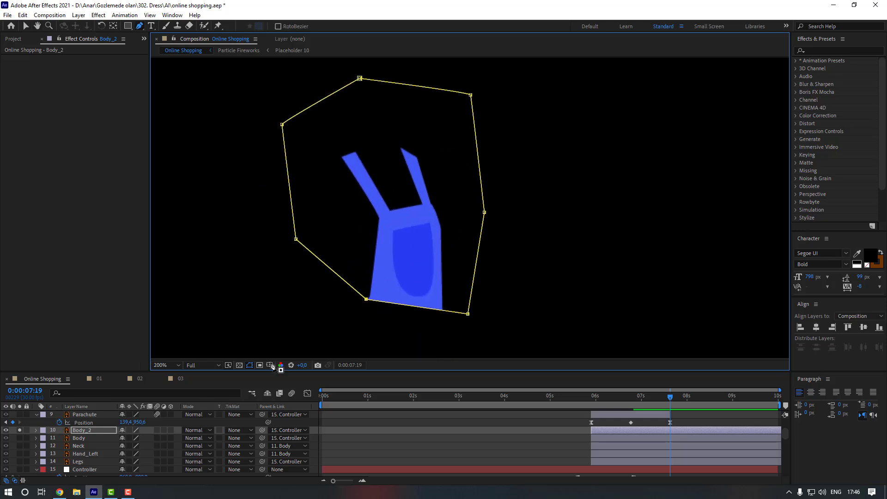
- Invert Mask 1 on the Body_2 layer and show all layers again
key(m)
click(88, 431)
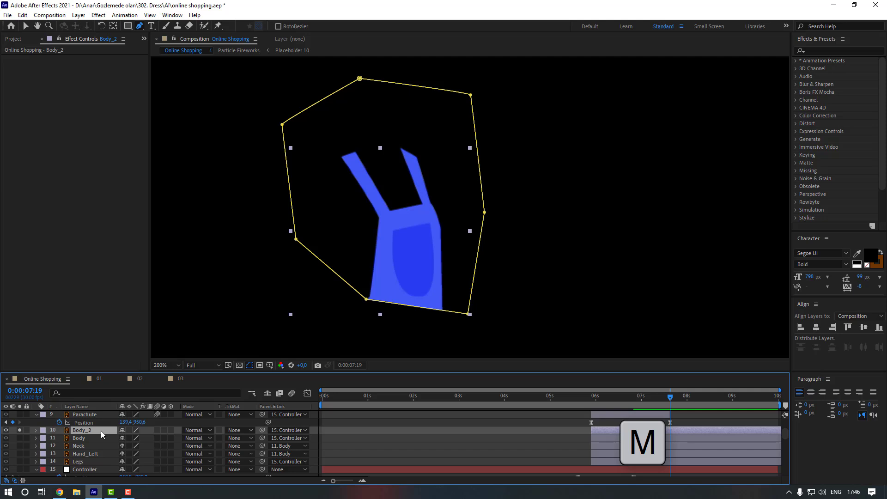
key(m)
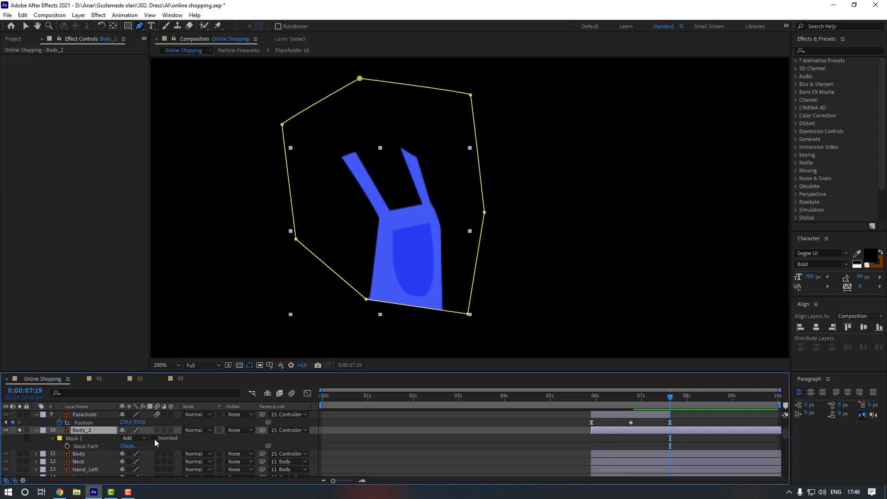
click(155, 439)
click(19, 430)
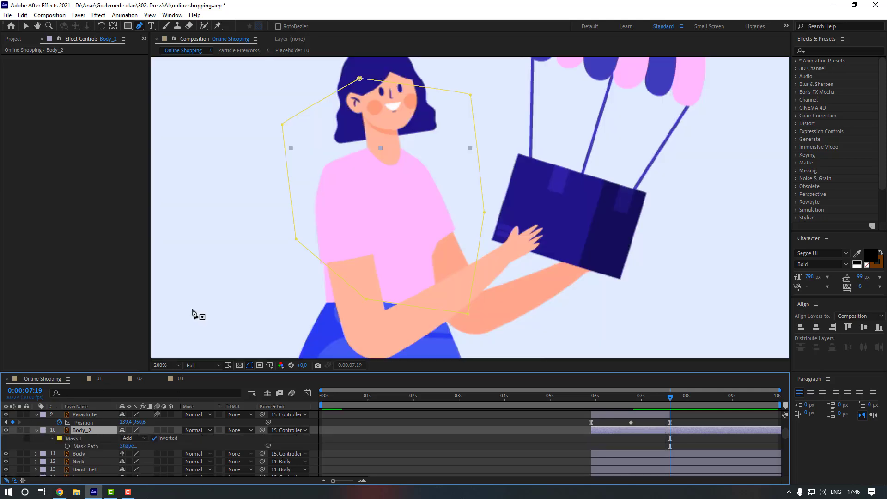
- Move Mask 1's lower-left vertex out to the left end of the waistline and collapse the Body_2 layer
click(366, 304)
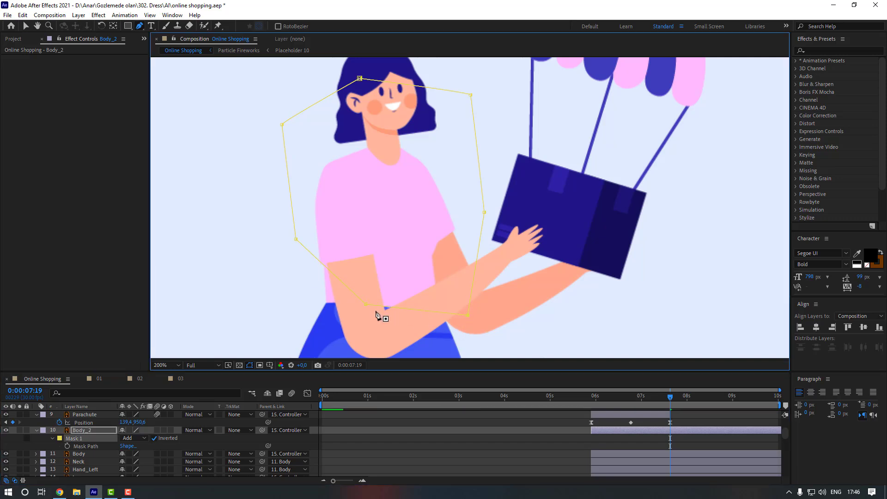
drag(366, 304, 326, 306)
key(v)
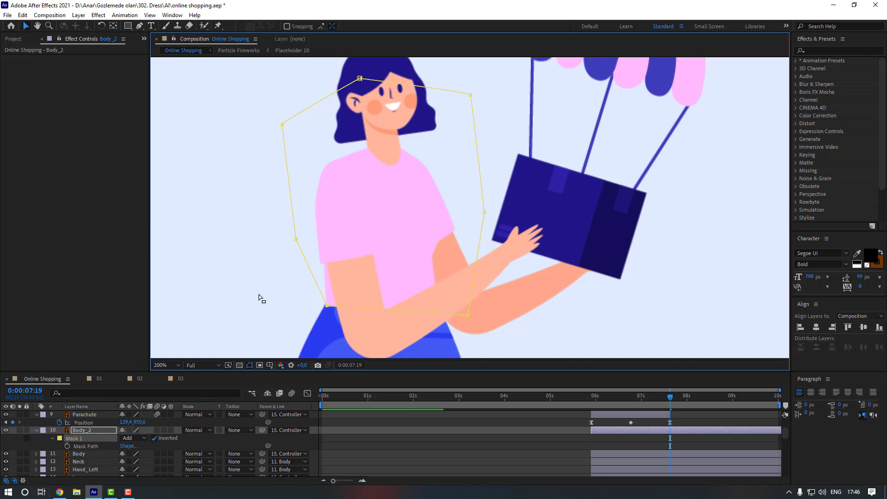
click(257, 295)
key(slash)
click(36, 430)
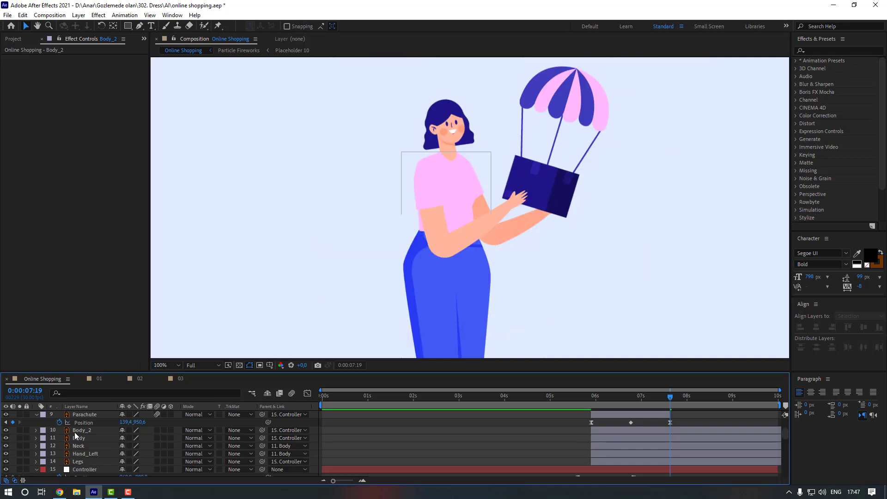
- Add a Rotation keyframe to the Hand_right layer at 0:00:07:19
key(comma)
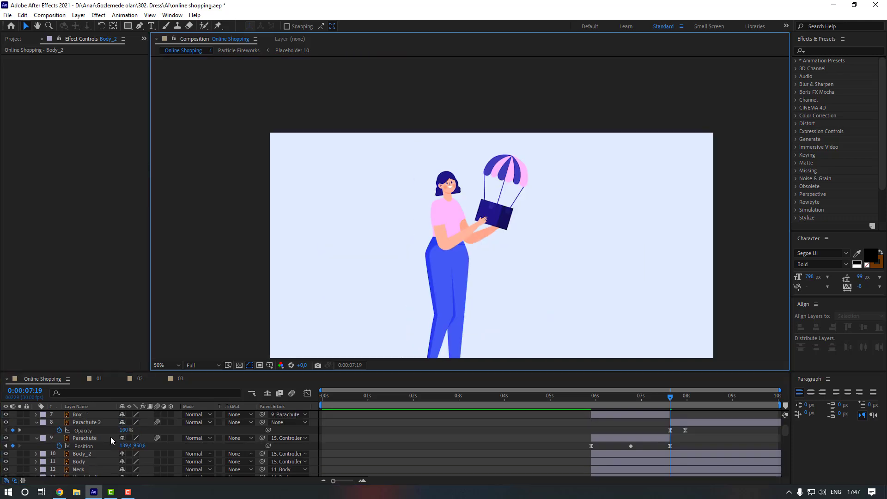
scroll(85, 441, up, 3)
scroll(85, 441, up, 2)
click(90, 423)
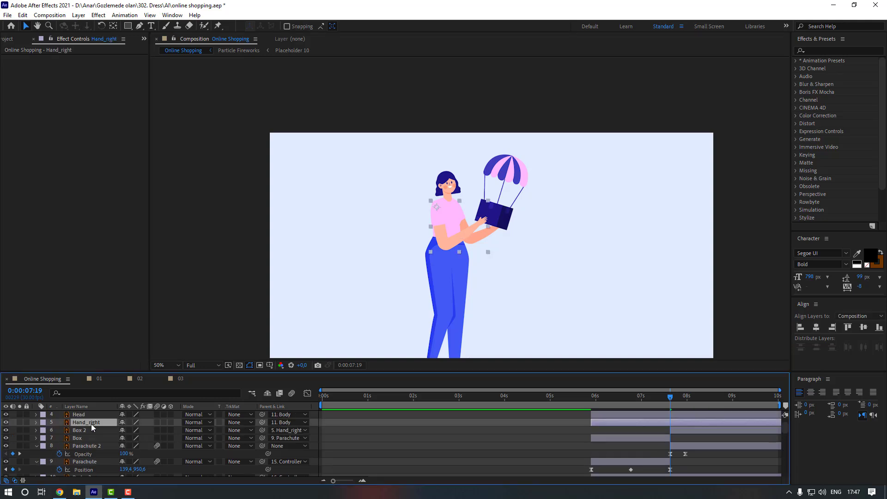
key(r)
click(59, 431)
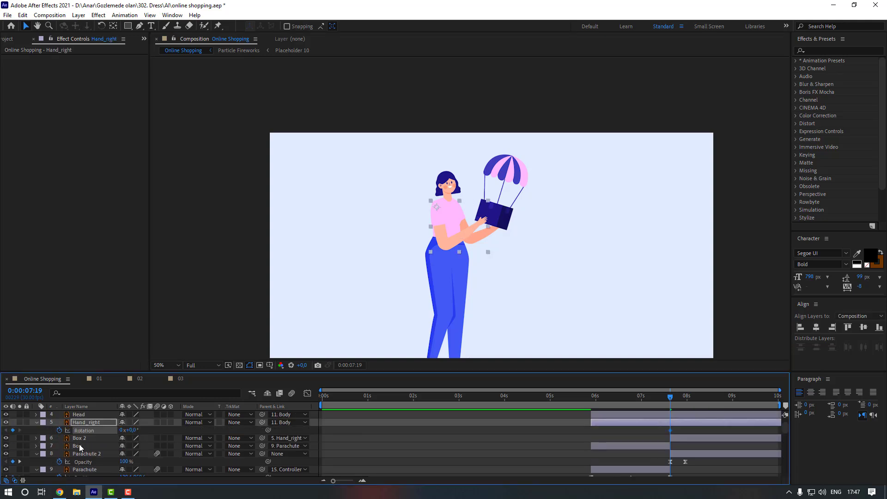
- Add a Rotation keyframe to the Hand_Left layer at 0:00:07:19 and advance the current time to 0:00:07:29
scroll(80, 447, down, 3)
click(90, 462)
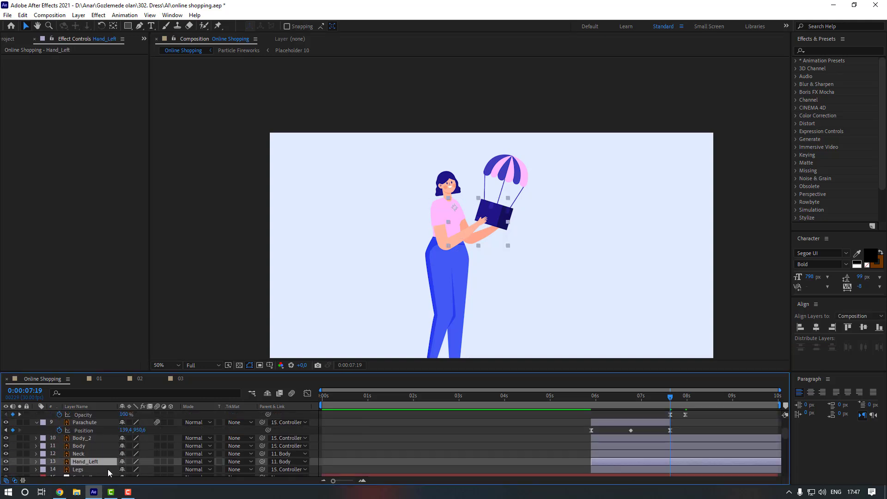
key(r)
click(59, 470)
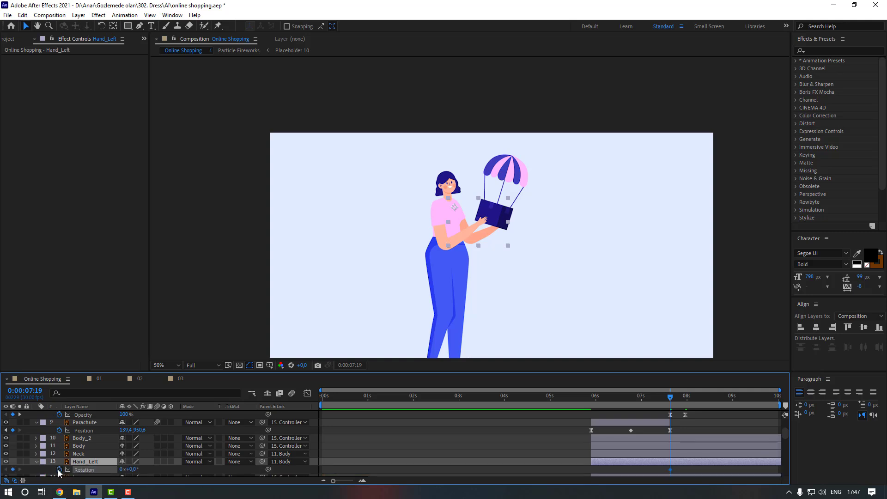
key(shift+Page_Down)
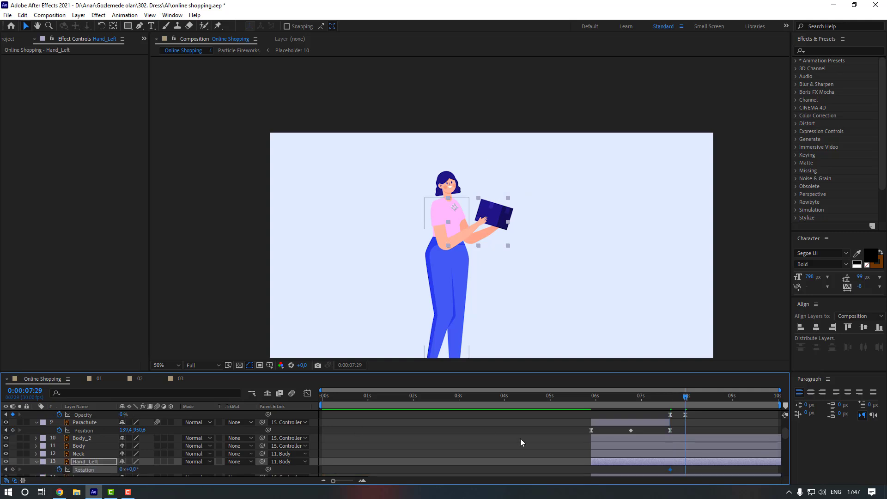
- At 0:00:07:29, set the Rotation of Hand_right to 16° and of Hand_Left to 11°
scroll(645, 437, up, 2)
drag(132, 432, 141, 429)
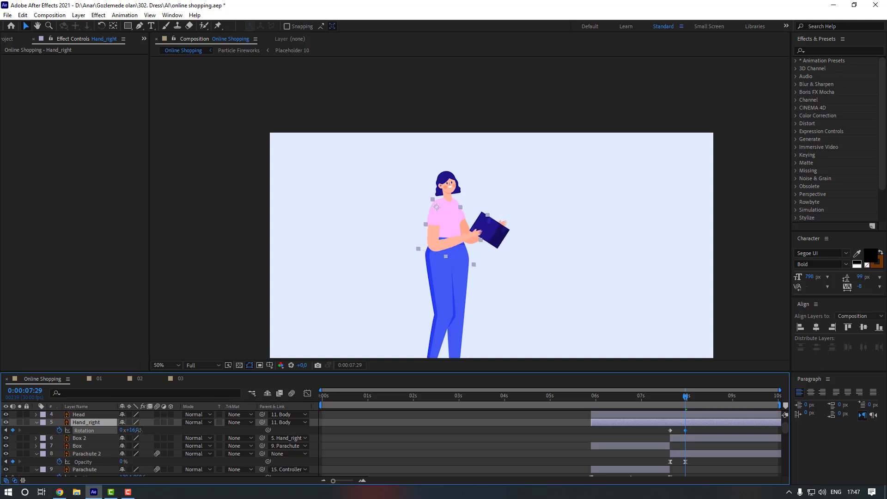
scroll(129, 462, down, 2)
drag(135, 470, 140, 468)
- At 0:00:07:19, move the Box 2 layer's anchor point down to the box's lower edge beside the woman's hand
scroll(92, 439, up, 2)
click(92, 438)
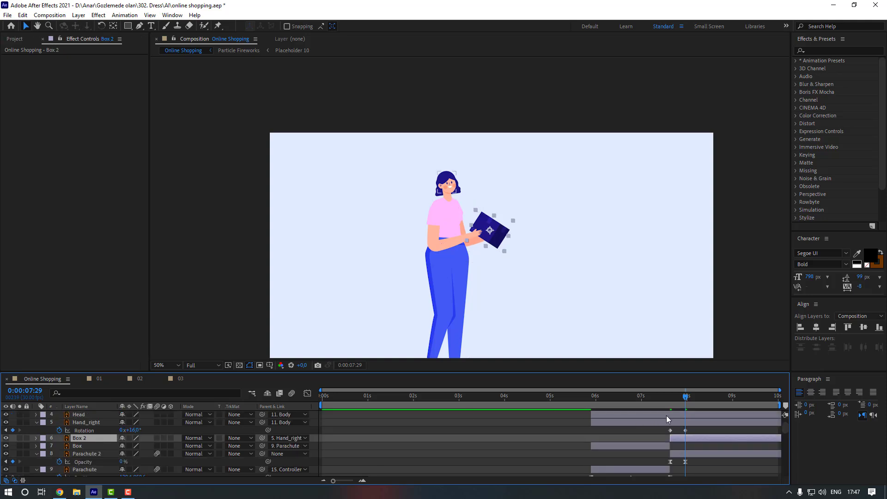
drag(679, 397, 669, 397)
key(period)
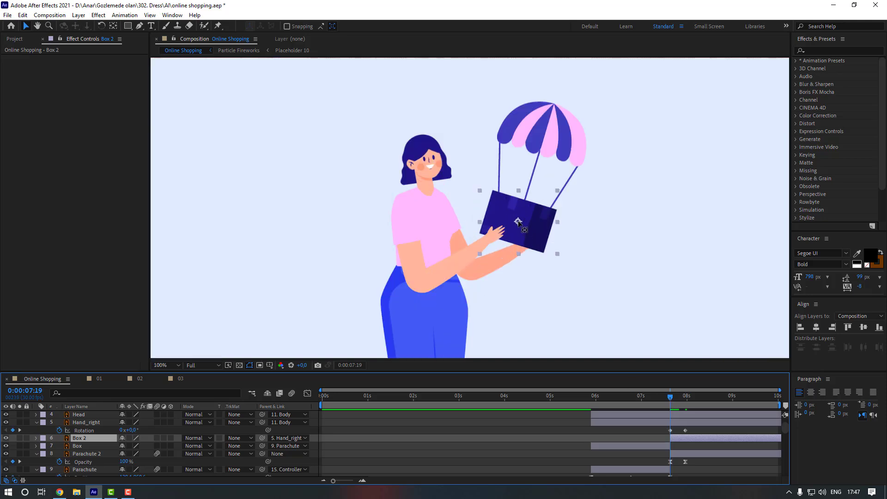
key(y)
drag(518, 222, 509, 237)
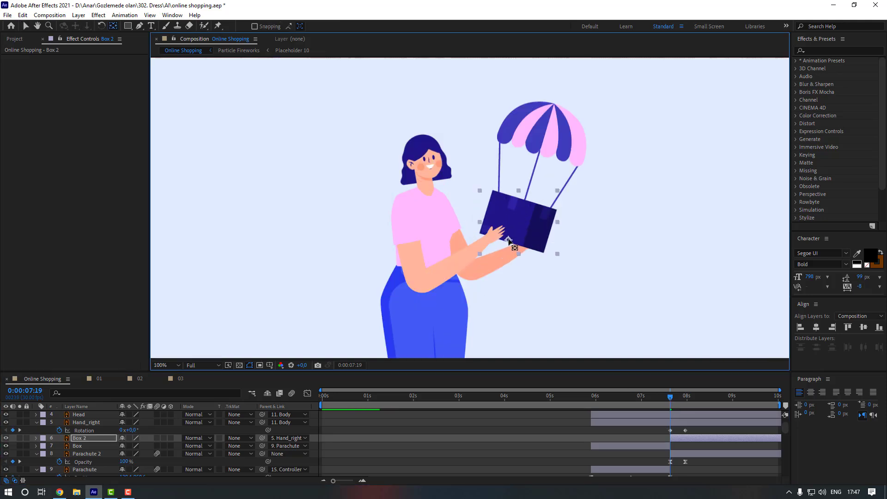
- Keyframe Box 2's Rotation at 0:00:07:19 and set it to -36° at 0:00:07:29
click(95, 440)
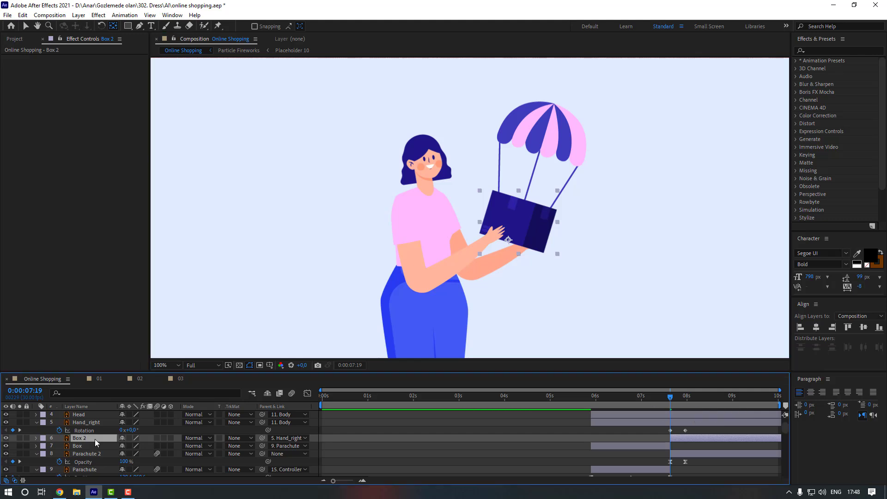
key(r)
click(60, 447)
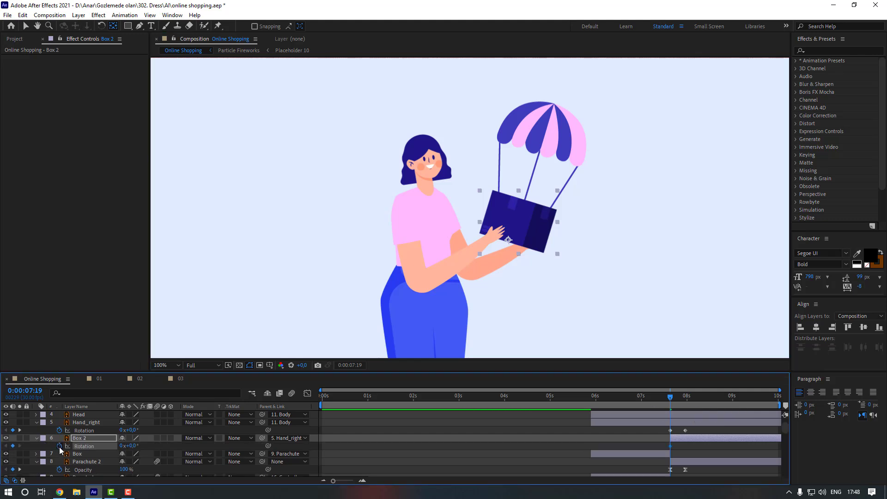
key(k)
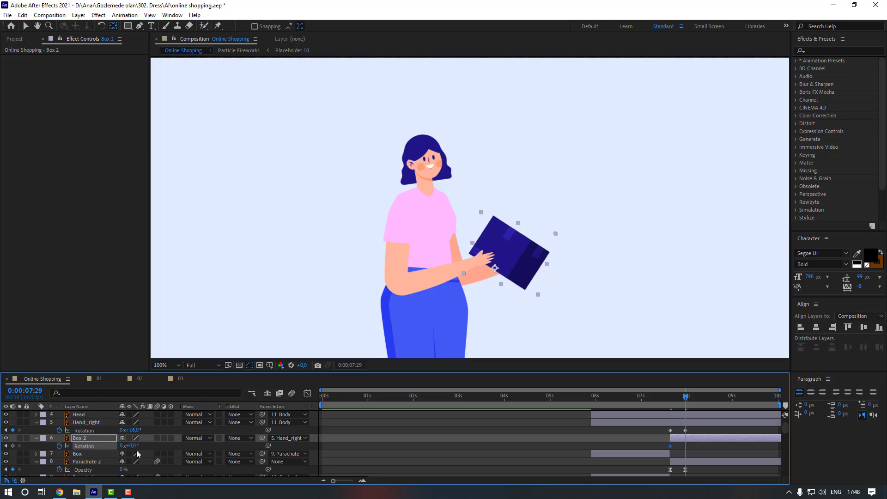
drag(129, 446, 116, 449)
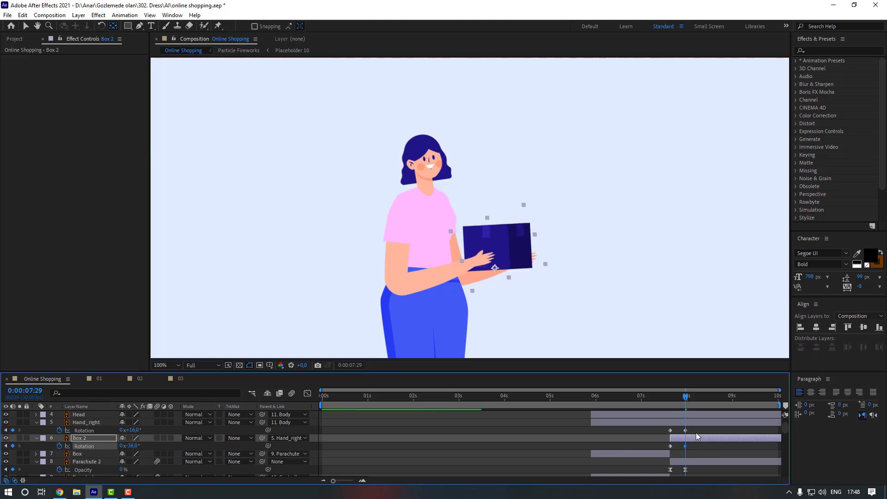
- Apply Easy Ease to the Rotation keyframes of Hand_right, Box 2 and Hand_Left, and preview the motion
drag(696, 430, 670, 448)
right_click(686, 447)
mouse_move(732, 441)
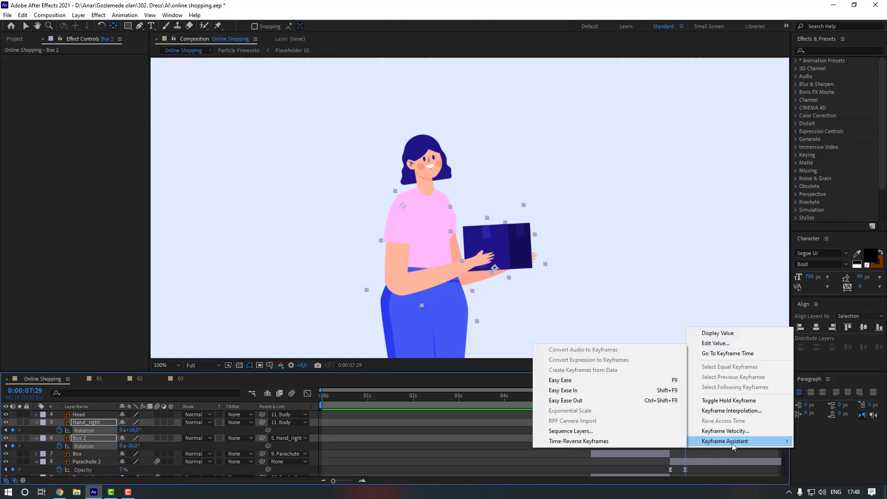
click(648, 390)
scroll(691, 442, down, 3)
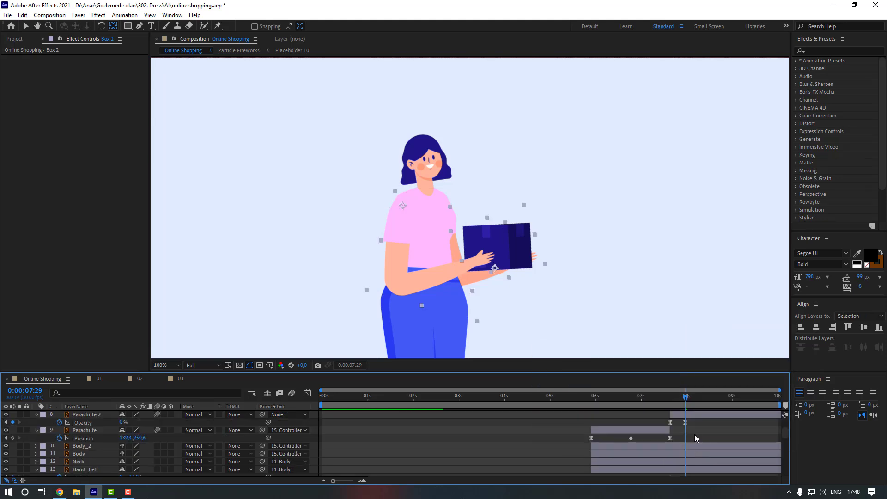
drag(691, 451, 665, 457)
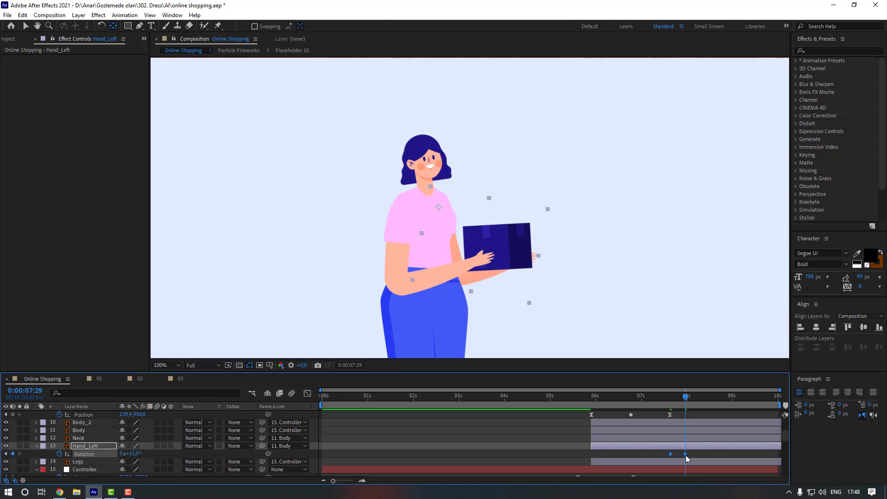
right_click(685, 454)
mouse_move(707, 449)
click(622, 387)
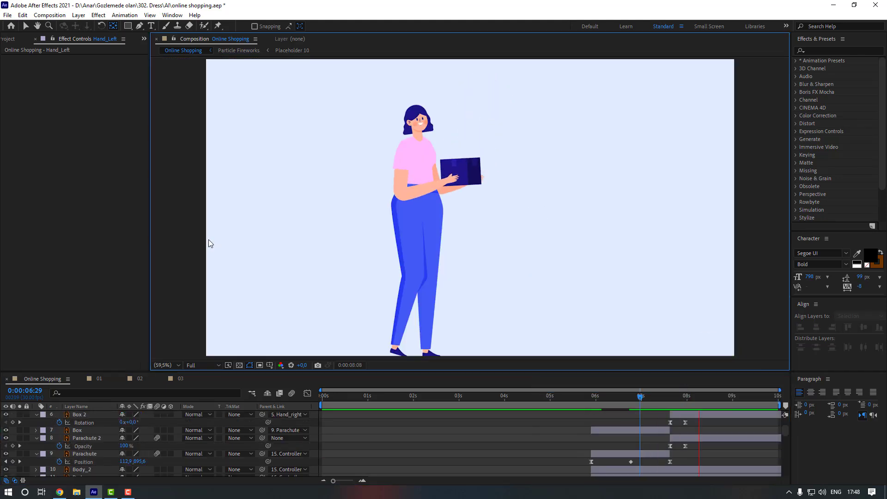
key(space)
- Keyframe Parachute 2's Position at 0:00:07:29 so the parachute flies up from the box beyond the composition's upper edge
drag(687, 397, 670, 399)
click(672, 399)
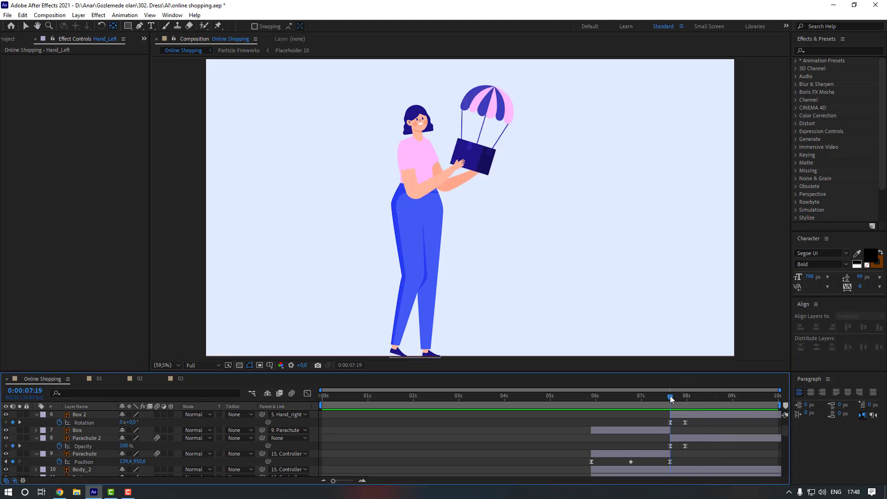
mouse_move(671, 399)
mouse_down()
mouse_move(687, 400)
mouse_move(671, 405)
mouse_up()
click(102, 440)
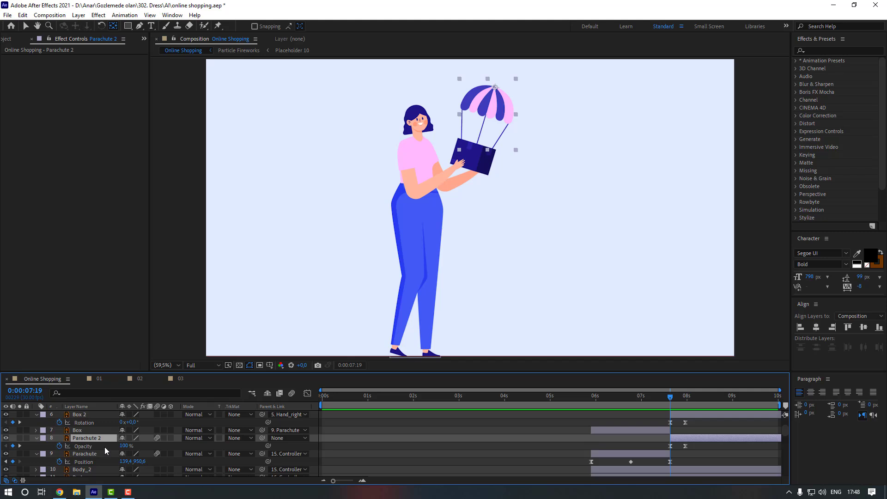
key(shift+p)
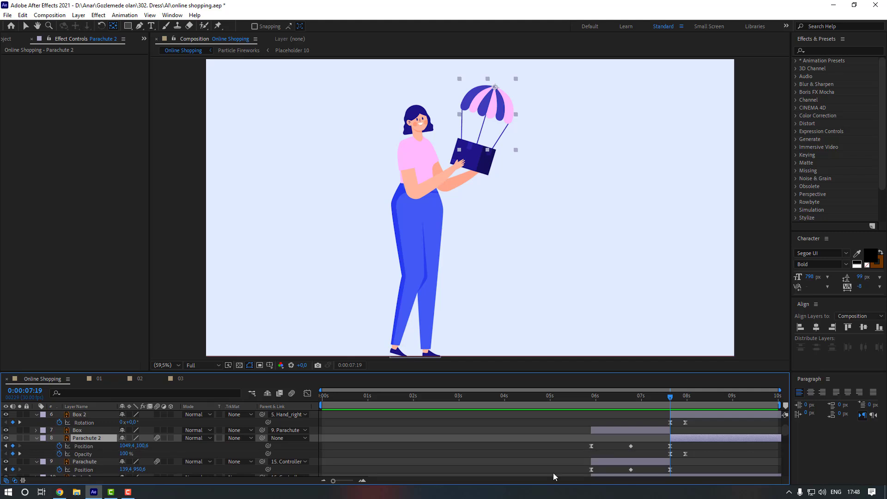
key(k)
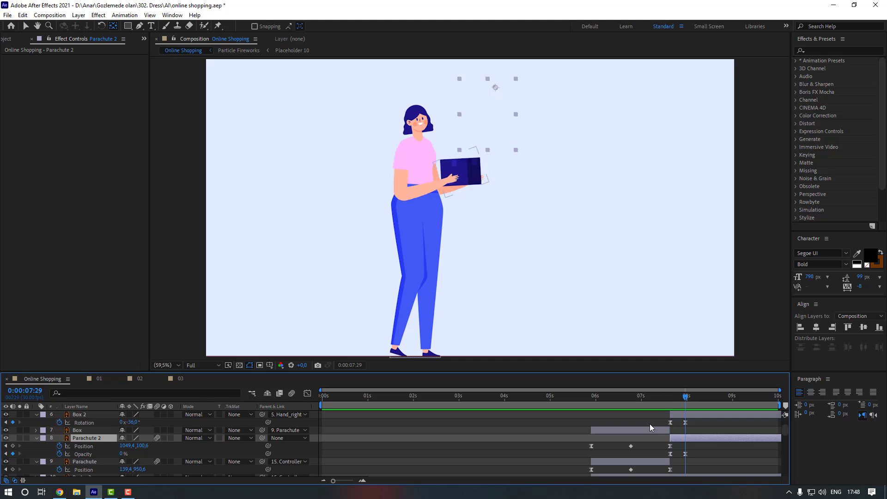
drag(537, 117, 525, 205)
key(v)
drag(486, 174, 527, 69)
- Retime Parachute 2's last Position keyframe to about 0:00:08:19 and preview the parachute's exit
click(671, 399)
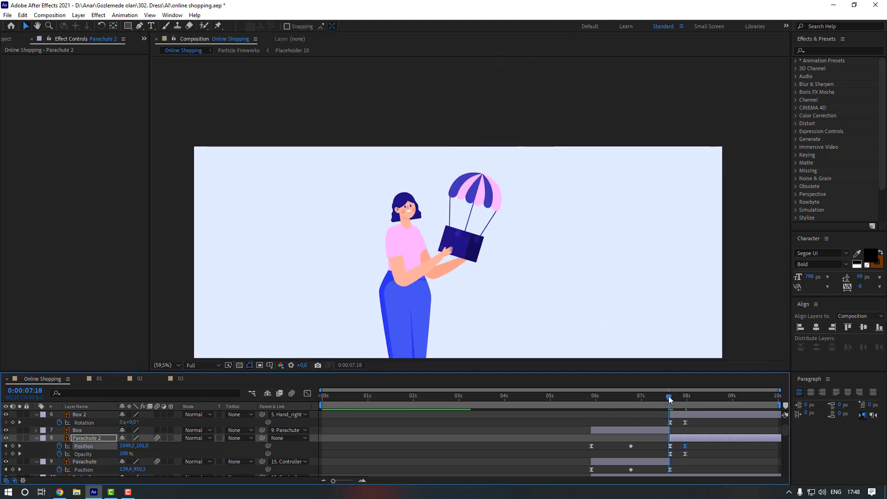
key(space)
key(space)
drag(685, 447, 716, 449)
click(698, 450)
click(669, 401)
key(space)
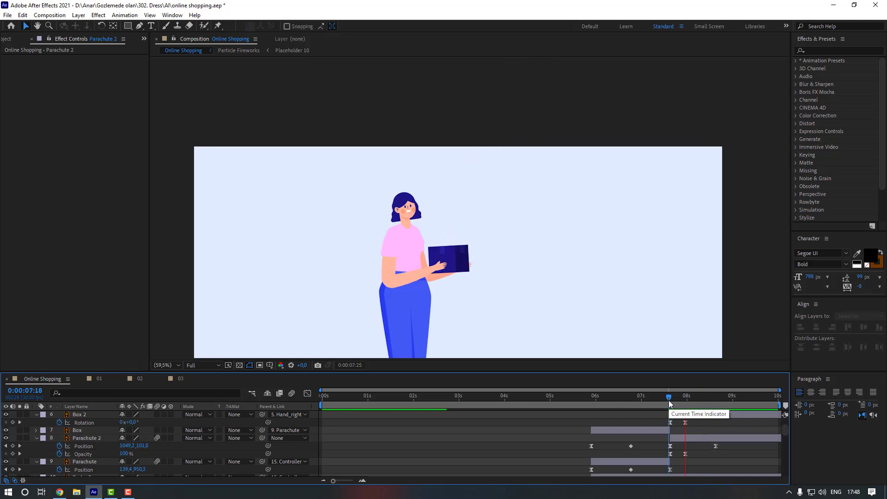
- Move the second Rotation keyframes of Hand_Left, Box 2 and Hand_right to 0:00:08:07
drag(670, 403, 698, 404)
key(space)
scroll(685, 472, down, 3)
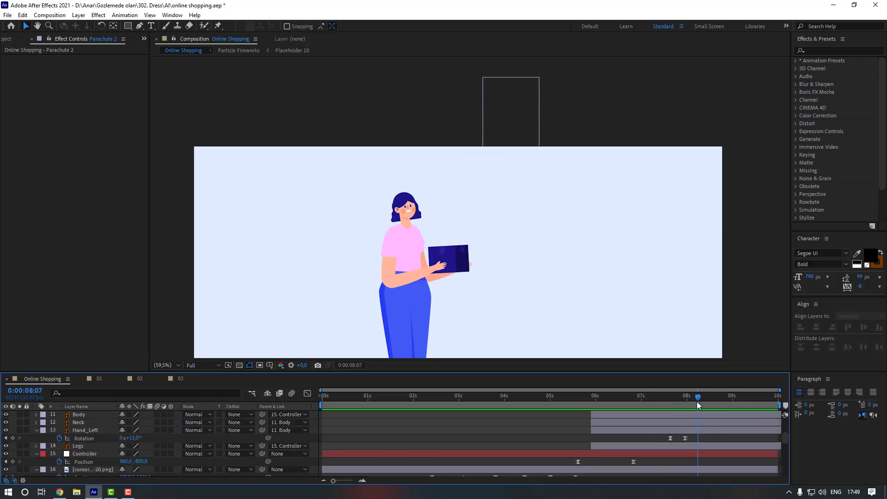
click(685, 440)
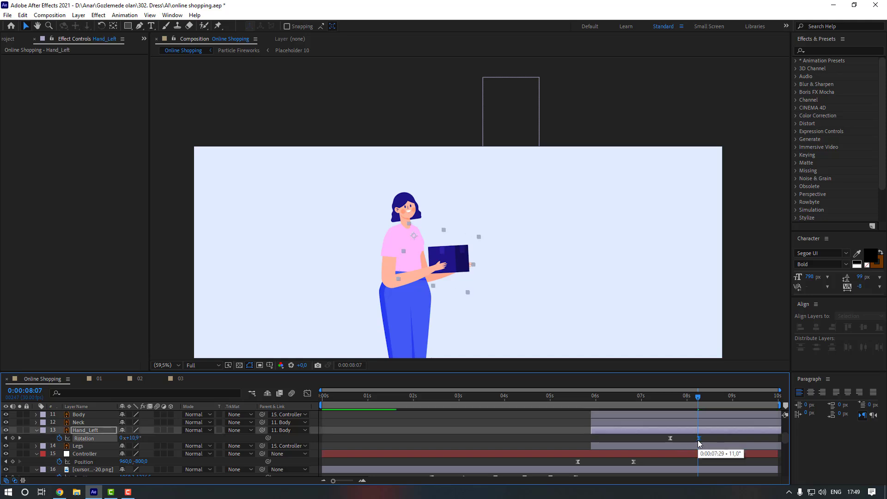
scroll(690, 443, up, 3)
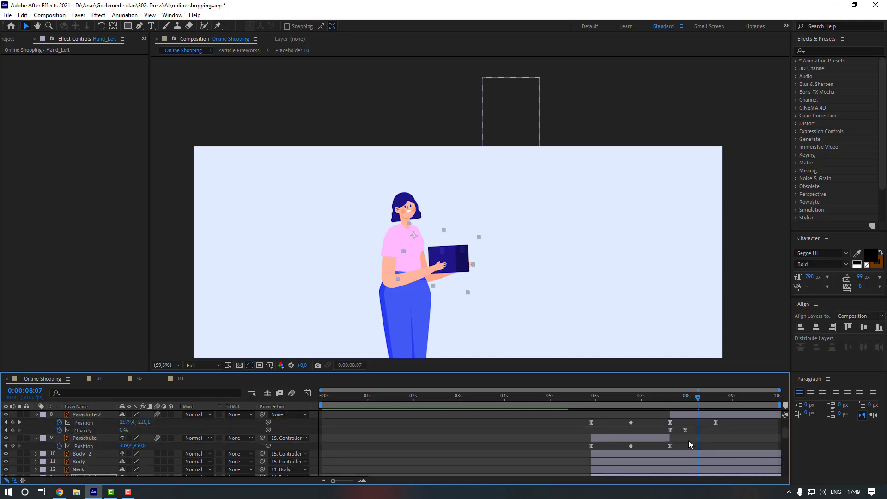
scroll(690, 444, up, 1)
click(686, 422)
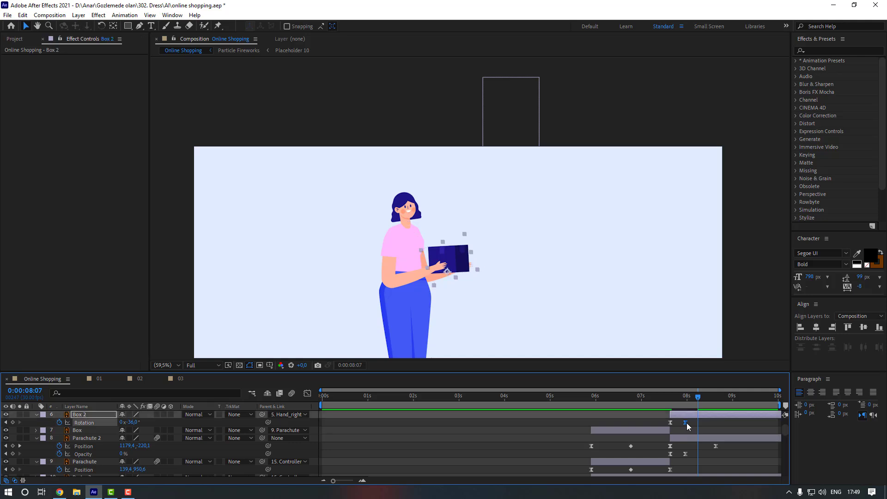
drag(688, 426, 698, 430)
scroll(695, 435, up, 2)
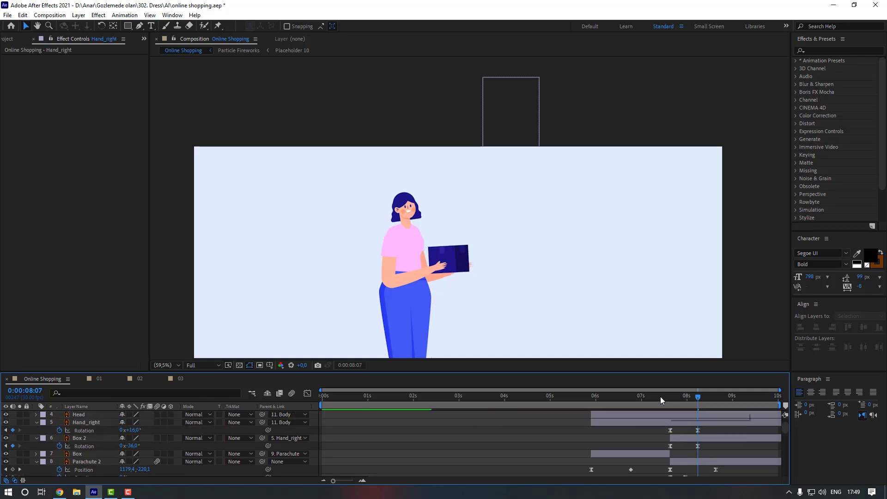
- Preview the catch, then copy the first Rotation keyframes of Hand_right and Box 2 to 0:00:08:24
drag(661, 401, 652, 400)
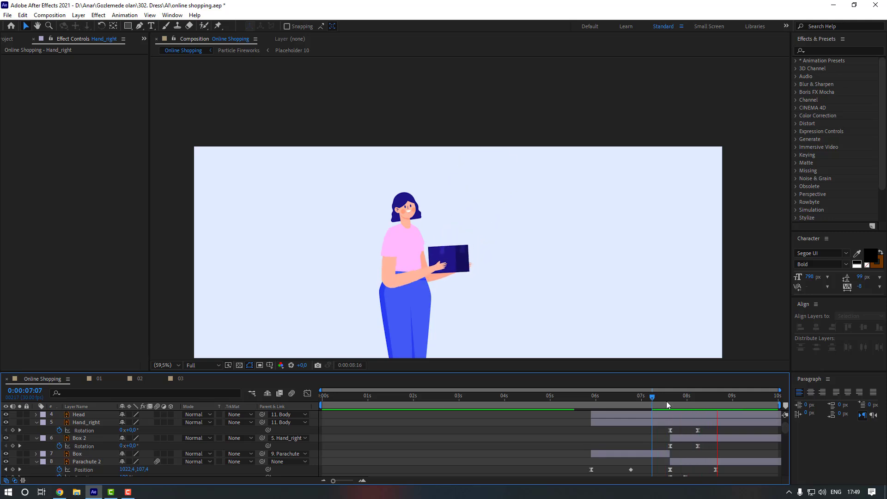
click(698, 400)
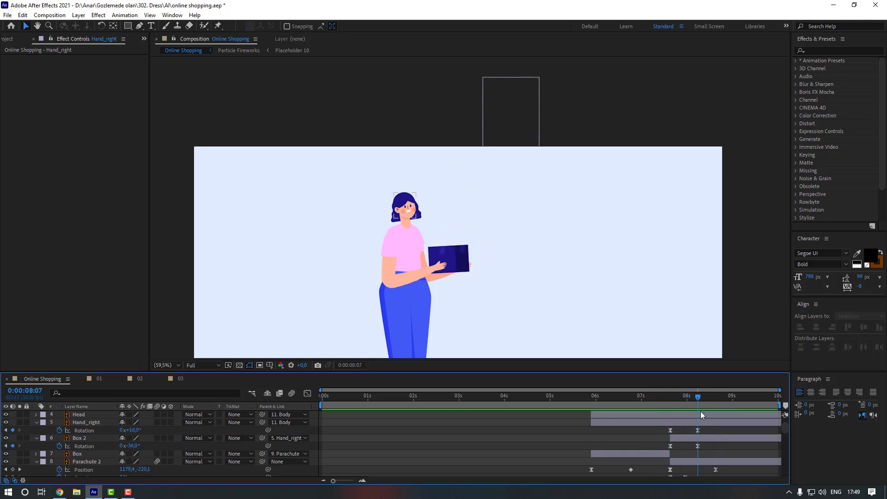
click(723, 400)
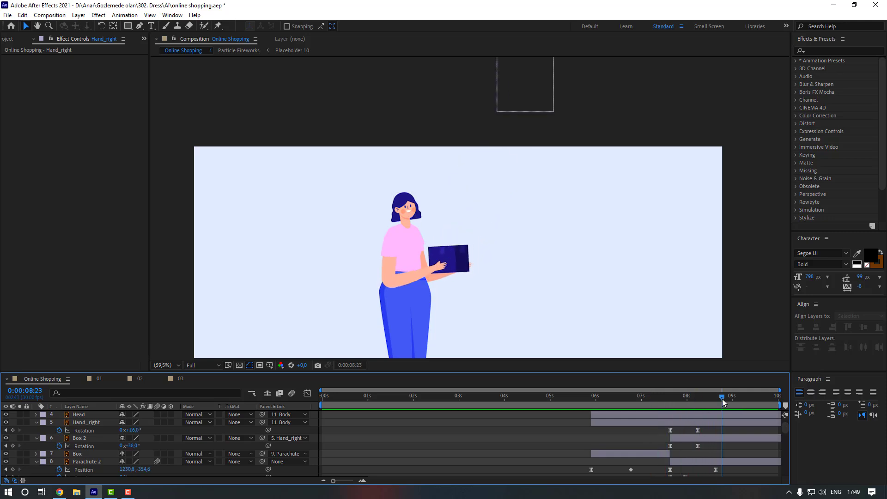
click(671, 430)
key(ctrl+c)
key(ctrl+v)
click(670, 446)
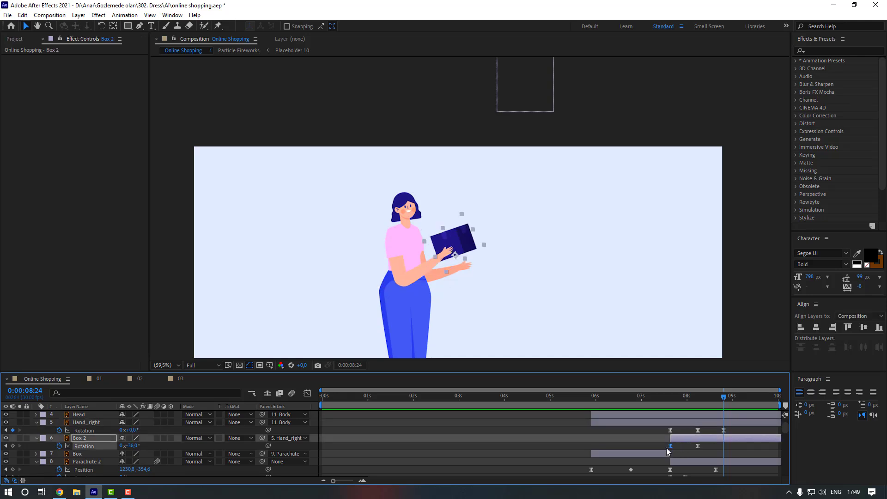
key(ctrl+c)
key(ctrl+v)
- Copy Hand_Left's first Rotation keyframe to 0:00:08:24 and preview the arm movement
scroll(688, 452, down, 2)
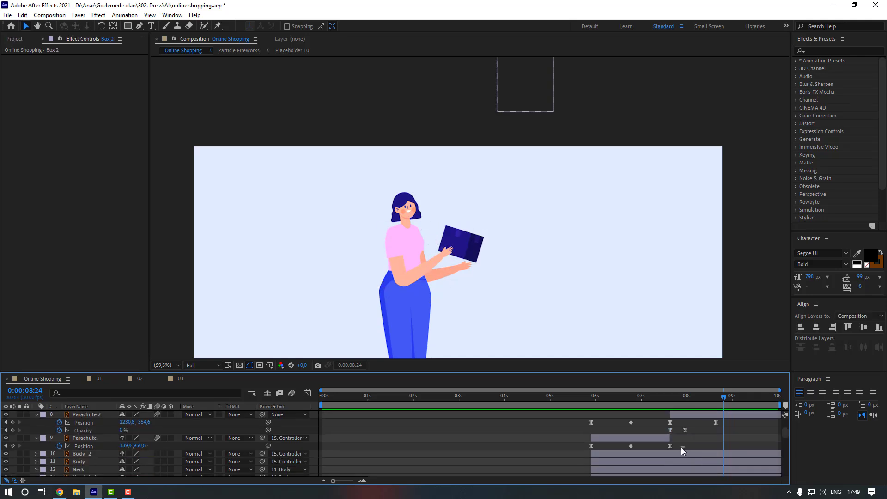
click(682, 447)
scroll(682, 447, down, 2)
drag(676, 436, 662, 441)
key(ctrl+c)
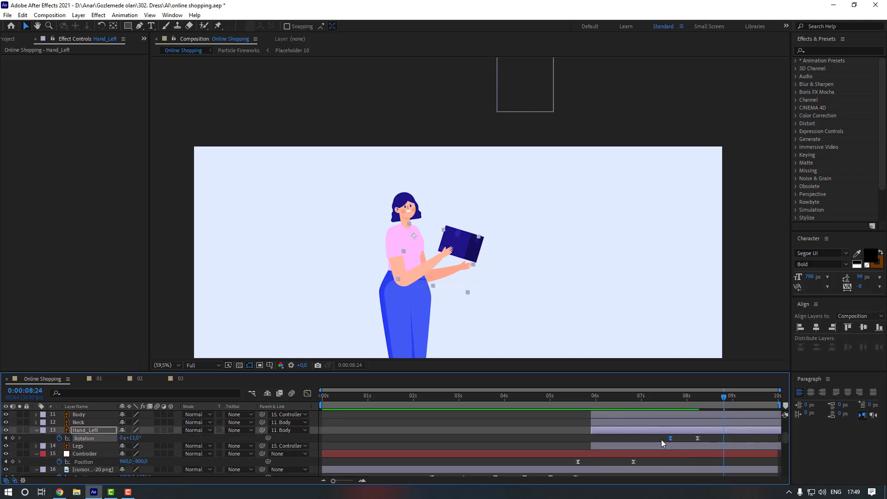
key(ctrl+v)
click(663, 440)
click(666, 399)
key(space)
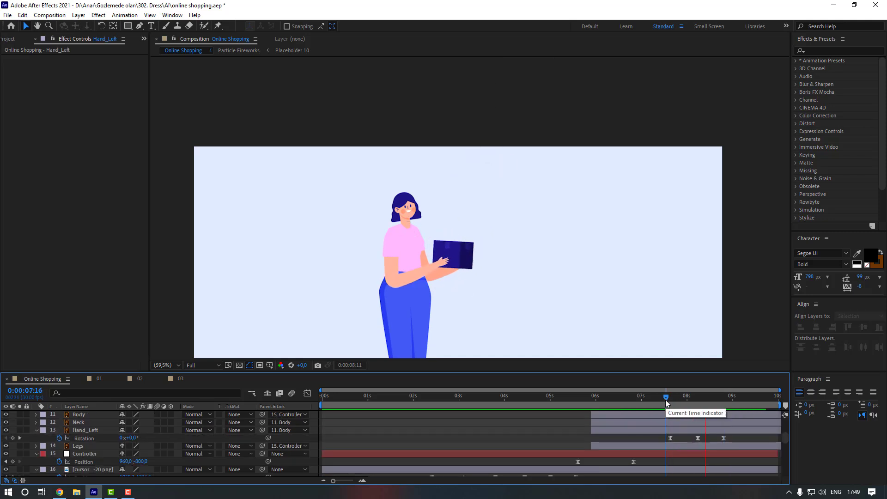
key(space)
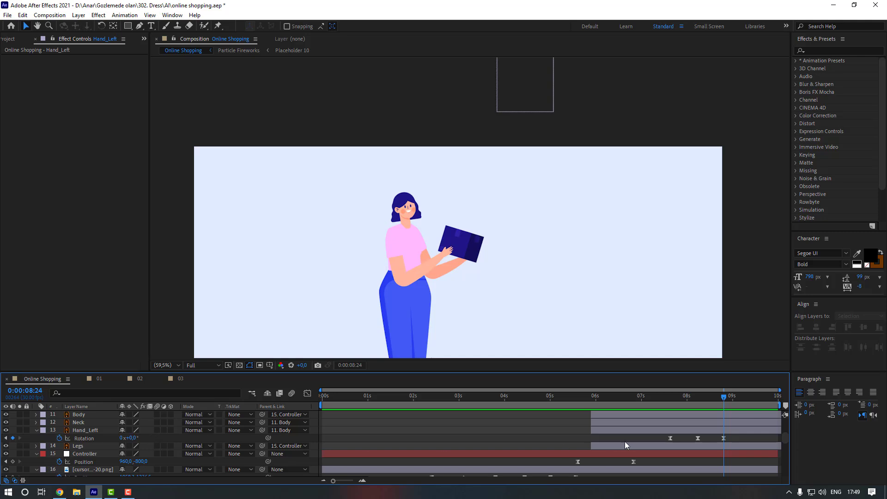
- At 0:00:08:24, set the Rotation of Hand_right to 12°, Box 2 to -23° and Hand_Left to 7°
scroll(663, 443, up, 5)
click(714, 424)
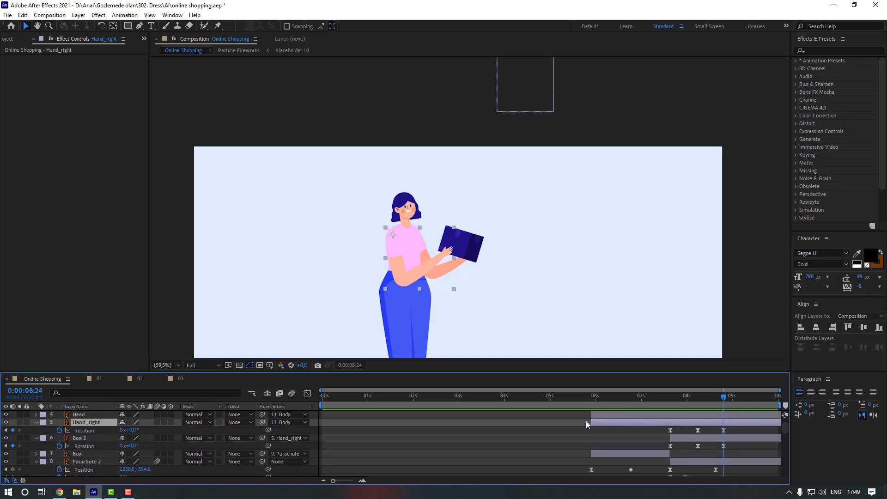
drag(127, 430, 123, 448)
click(138, 444)
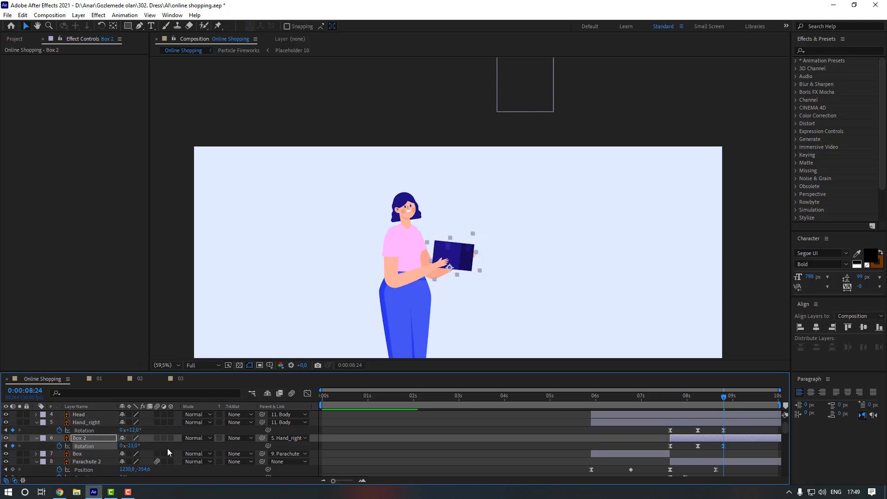
scroll(168, 452, down, 4)
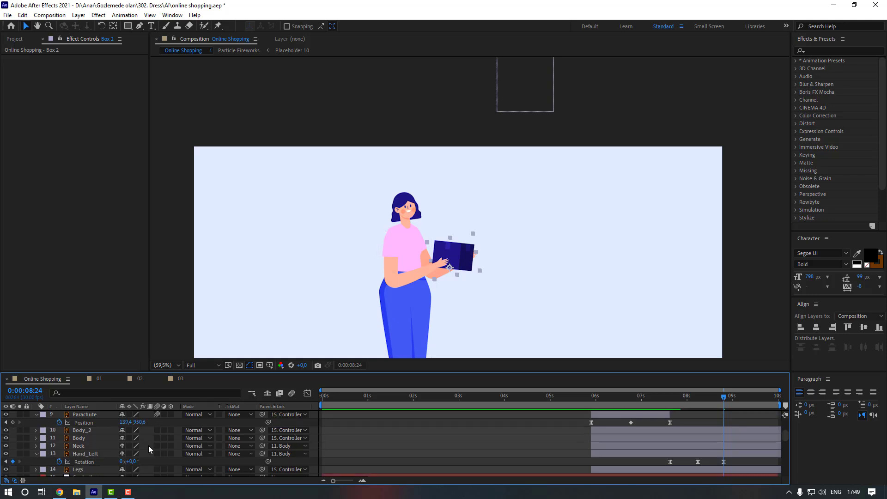
scroll(148, 447, down, 1)
drag(137, 437, 140, 438)
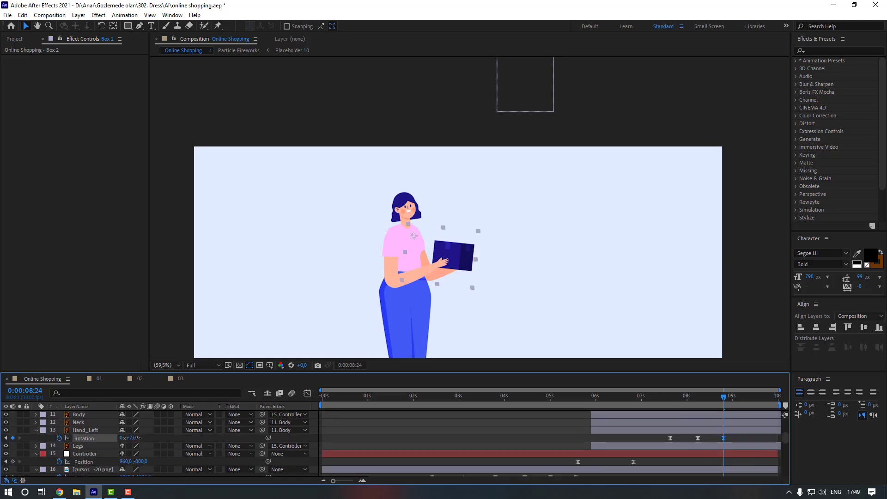
- Preview the arm and box movement from 0:00:07:10
click(699, 432)
click(708, 436)
drag(678, 398, 656, 399)
key(space)
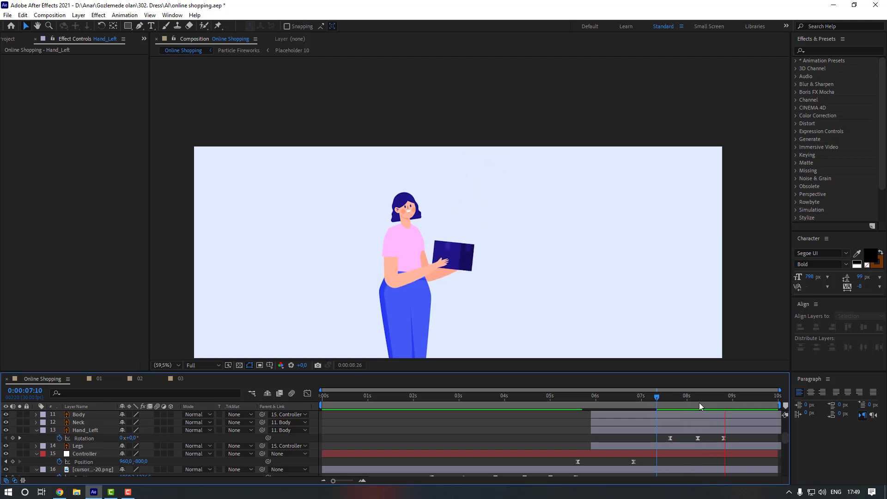
click(724, 397)
- At 0:00:09:16, set the Rotation of Hand_right to 22°, Box 2 to -46° and Hand_Left to 13°
drag(749, 398, 757, 397)
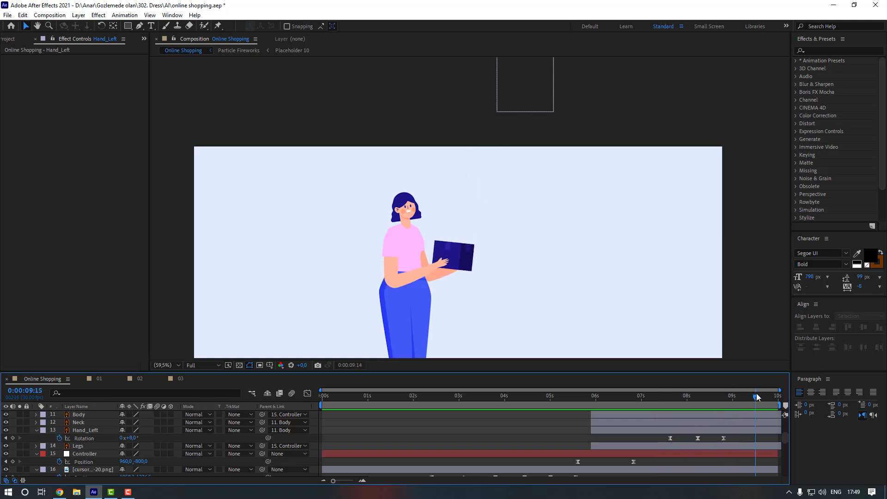
scroll(156, 460, up, 5)
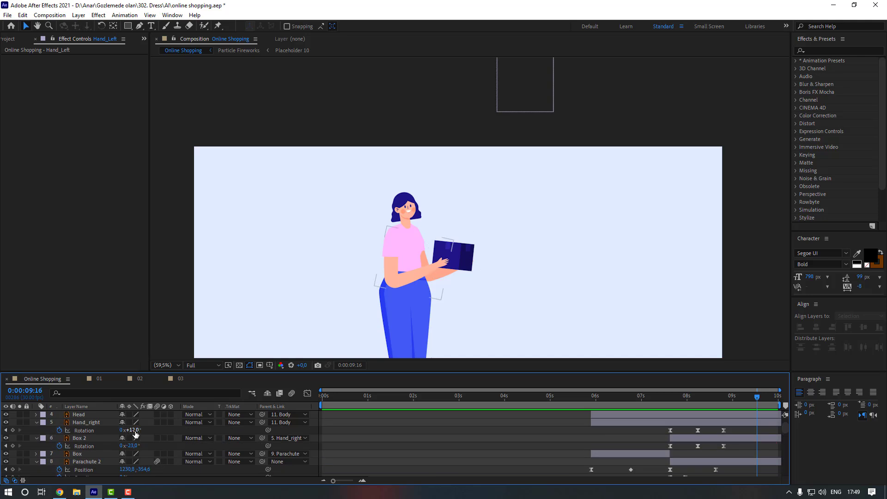
mouse_move(131, 431)
mouse_down()
mouse_move(139, 431)
mouse_move(124, 446)
mouse_up()
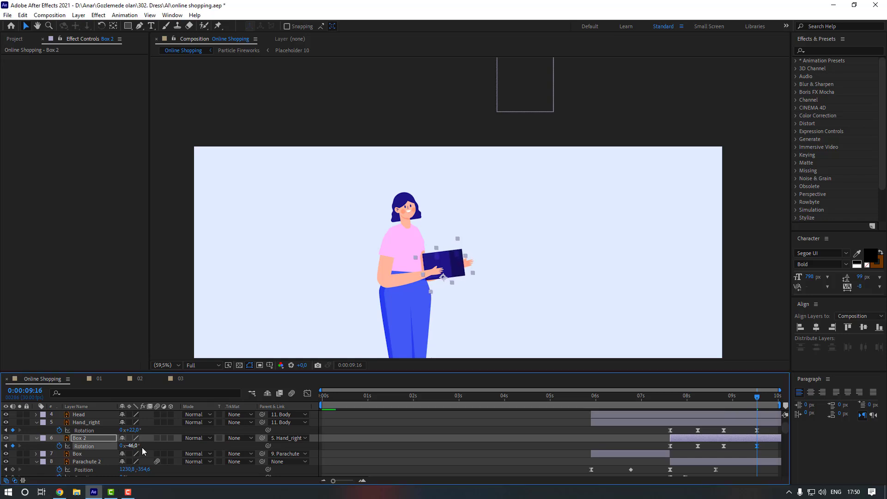
scroll(672, 435, down, 5)
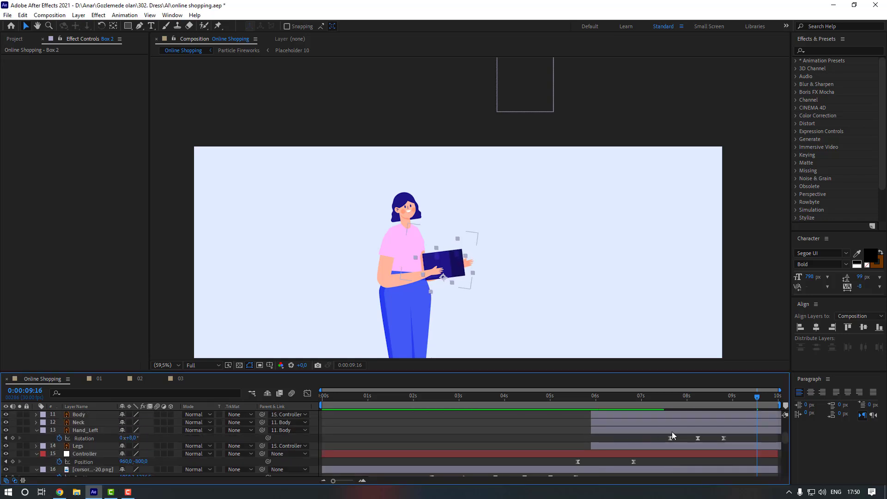
click(672, 432)
drag(130, 438, 132, 438)
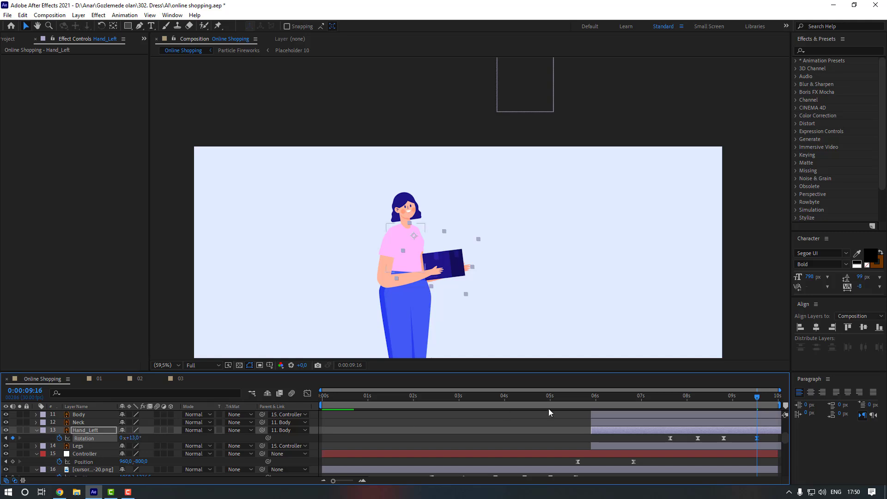
- Preview the landing and arm movement from 0:00:06:13
click(716, 441)
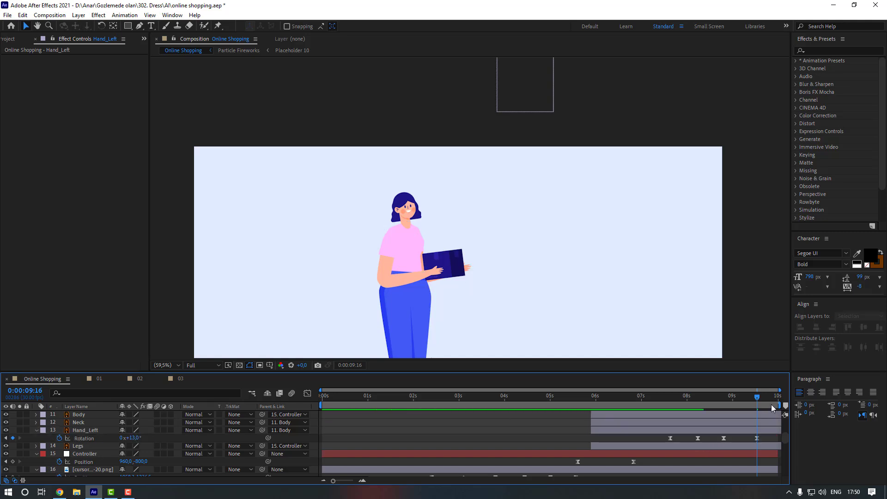
click(617, 399)
key(space)
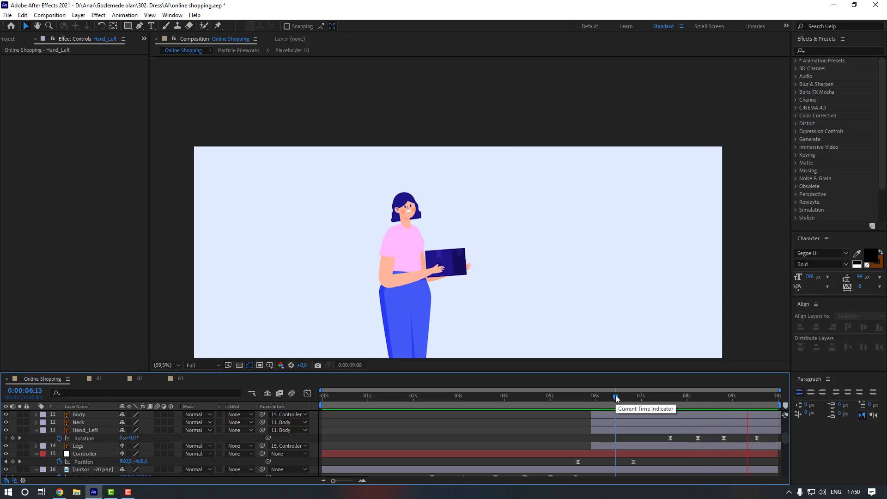
key(space)
- At 0:00:09:29, set the Rotation of Hand_right to 16° and Hand_Left to 6°, and rotate Box 2 back to nearly level in her hands
drag(742, 398, 825, 402)
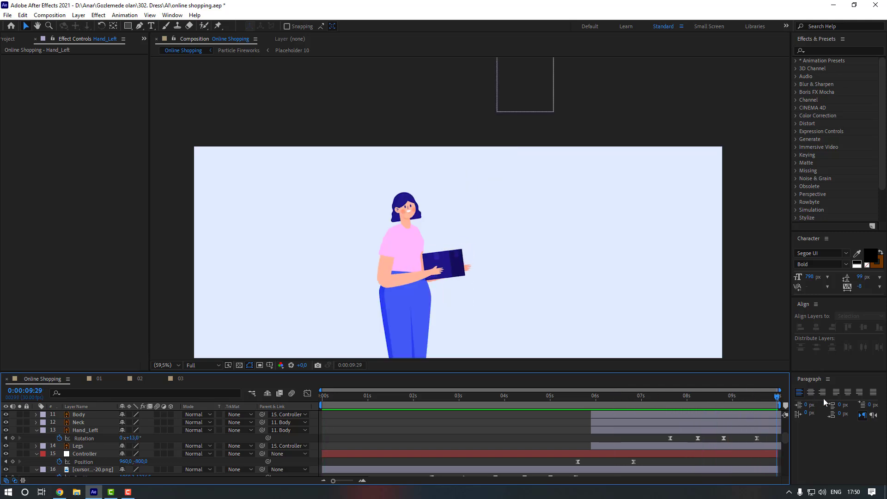
scroll(149, 440, up, 6)
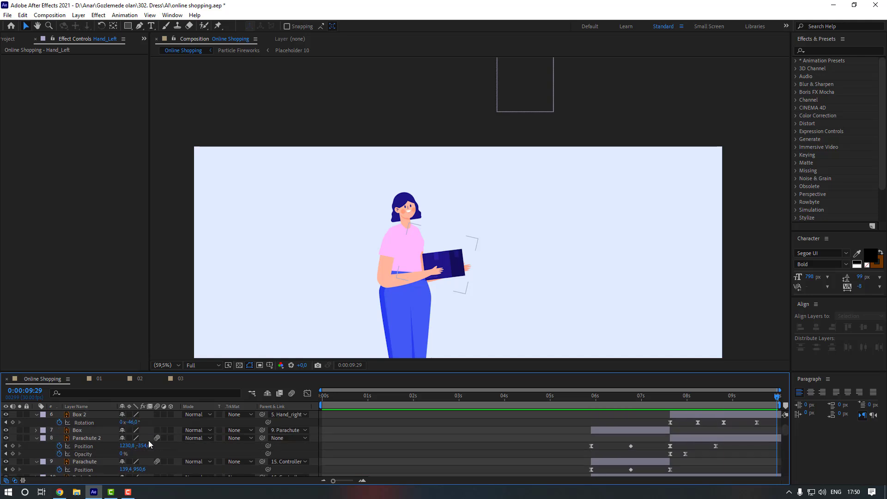
drag(133, 430, 137, 446)
scroll(148, 451, down, 3)
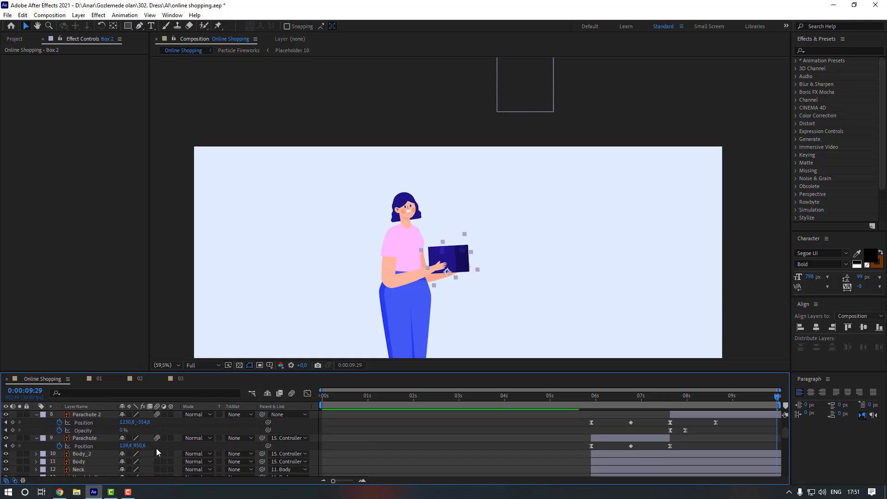
scroll(117, 452, down, 3)
click(102, 438)
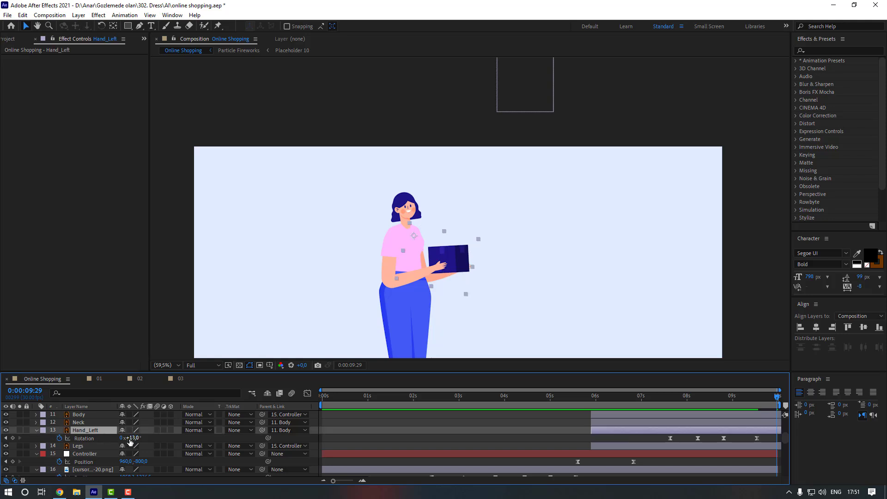
drag(131, 438, 128, 438)
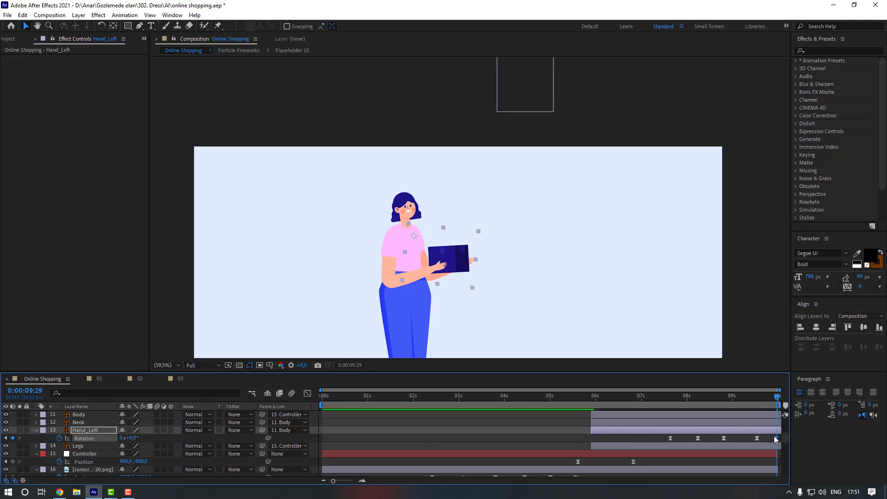
- Move the last Rotation keyframes of Hand_Left, Box 2 and Hand_right out to the very end of the composition
drag(776, 438, 781, 438)
scroll(780, 437, up, 4)
drag(777, 446, 781, 430)
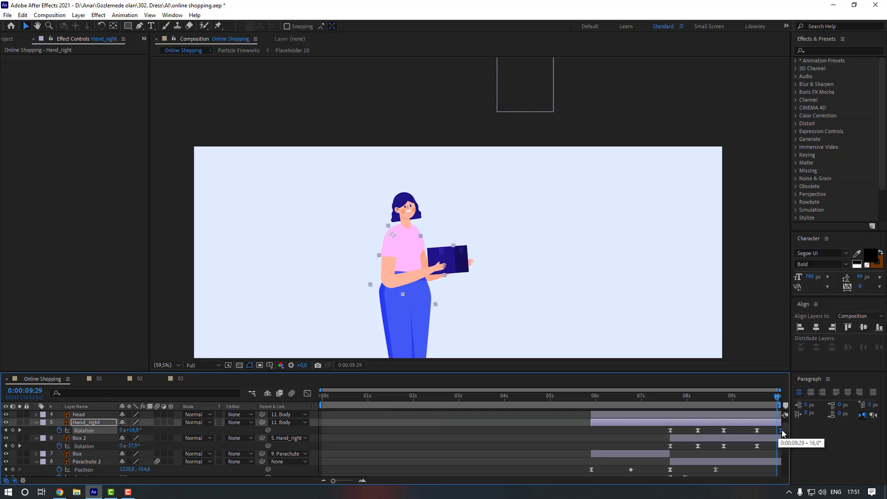
- Preview the animation with the whole composition fitted in the viewer
key(space)
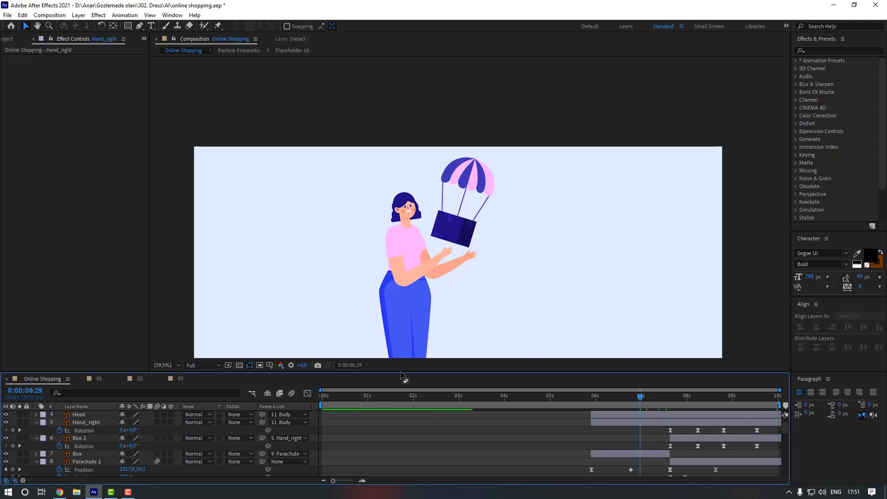
click(166, 365)
click(169, 201)
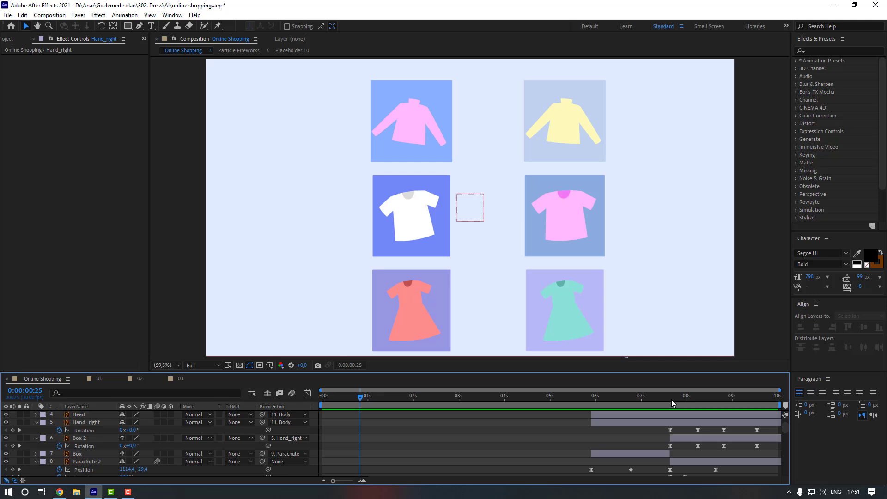
- Stretch the first four Rotation keyframes of Hand_right, Box 2 and Hand_Left proportionally so that the fourth reaches the end of the composition
drag(672, 400, 677, 399)
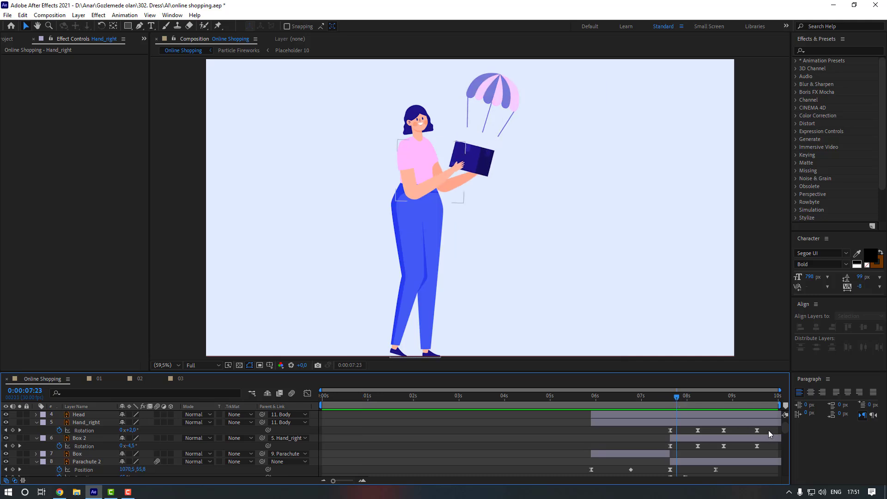
drag(767, 451, 668, 424)
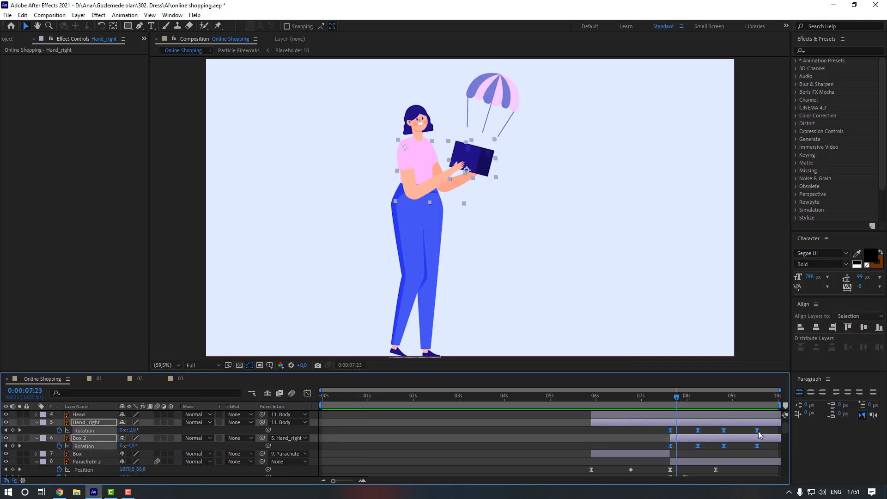
drag(759, 434, 780, 436)
scroll(759, 445, down, 5)
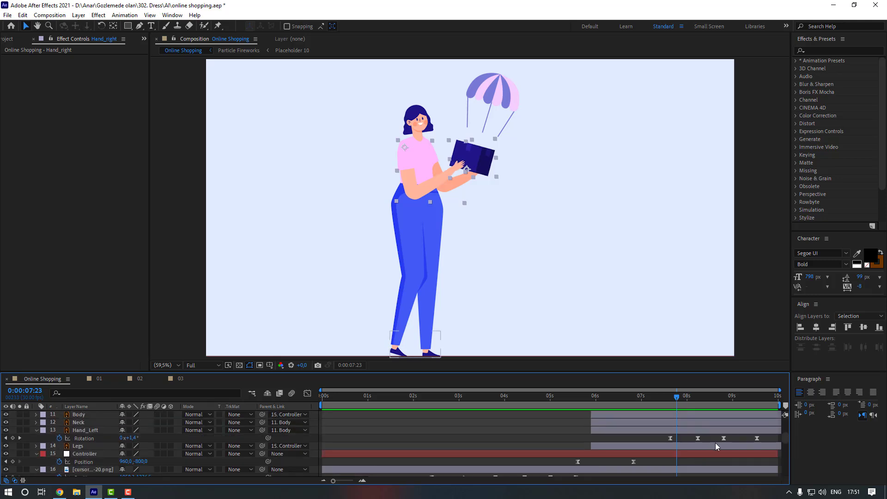
mouse_move(765, 438)
mouse_down()
mouse_move(669, 442)
mouse_move(781, 441)
mouse_up()
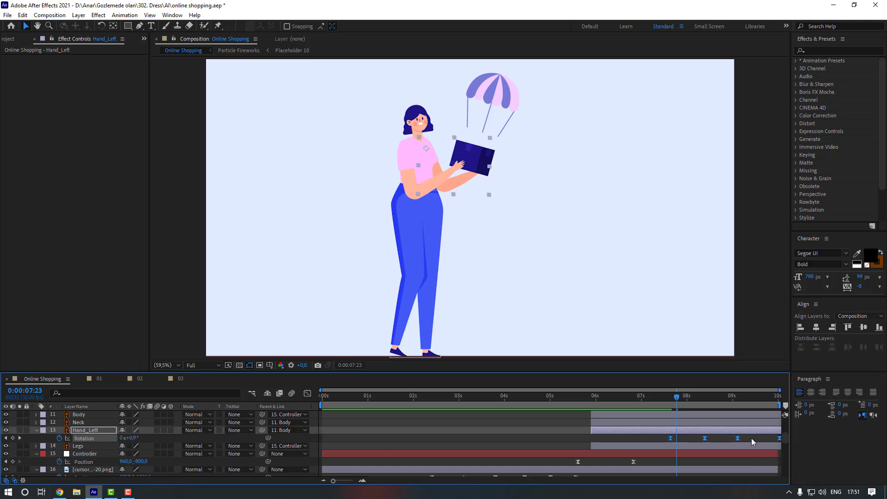
click(753, 441)
- Preview the slowed arm and box movement from 0:00:07:15
click(664, 398)
key(space)
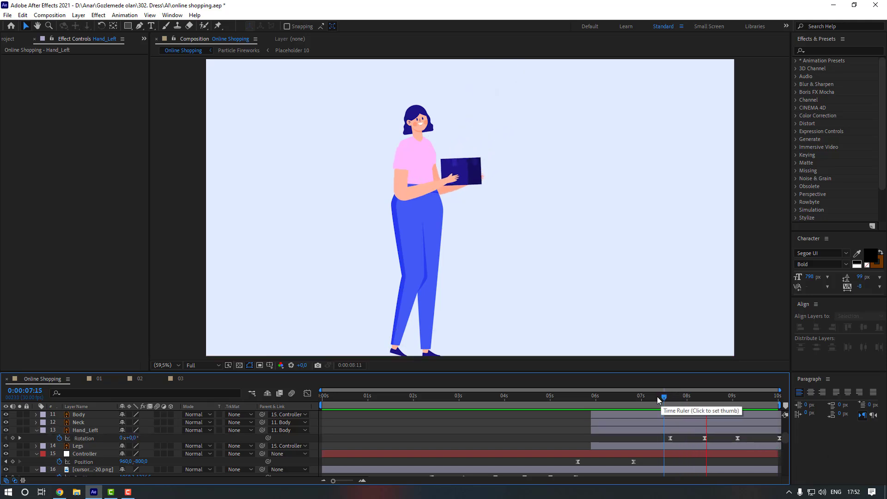
key(space)
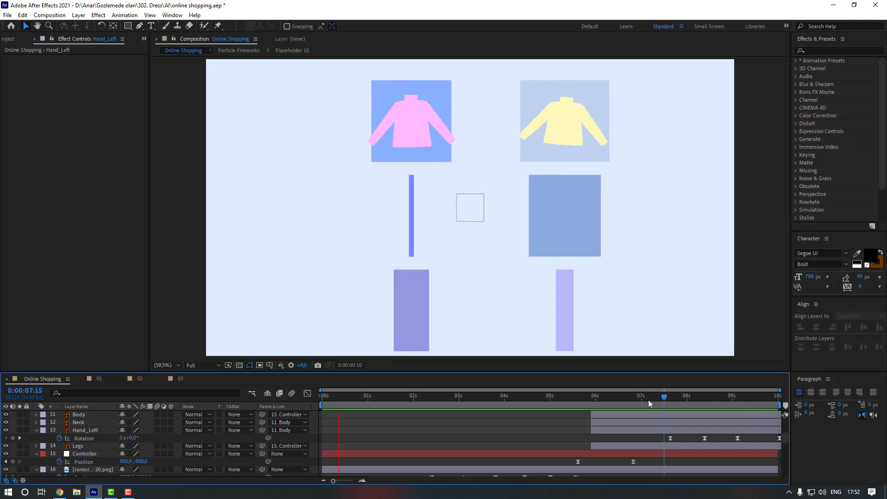
- Keyframe the Rotation of the Head layer at -13° at 0:00:06:04 and 17° at 0:00:06:29
scroll(625, 427, up, 1)
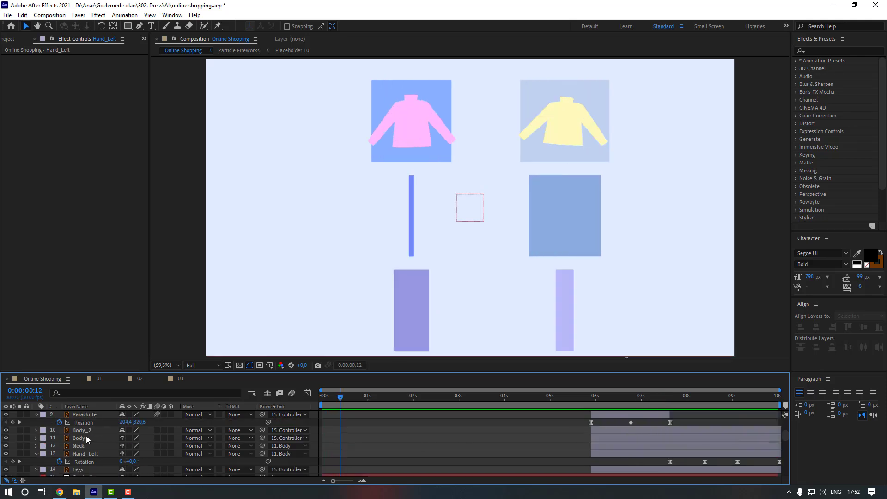
scroll(87, 437, up, 5)
click(595, 439)
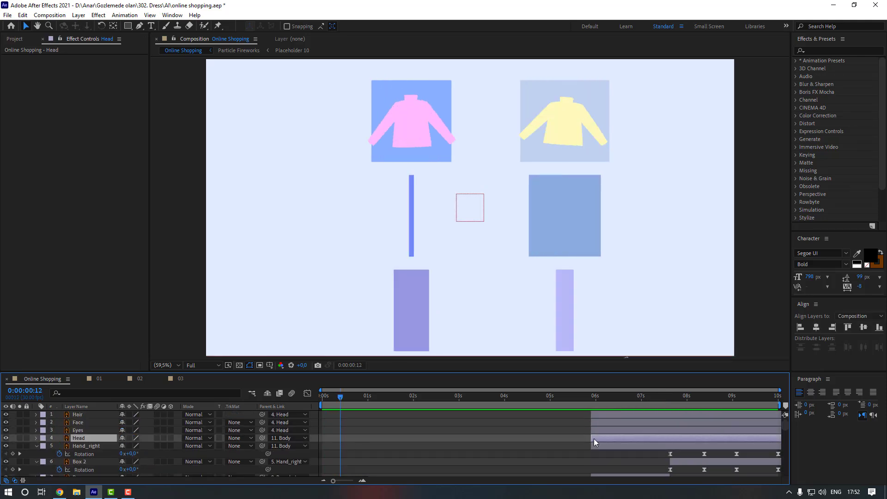
click(669, 401)
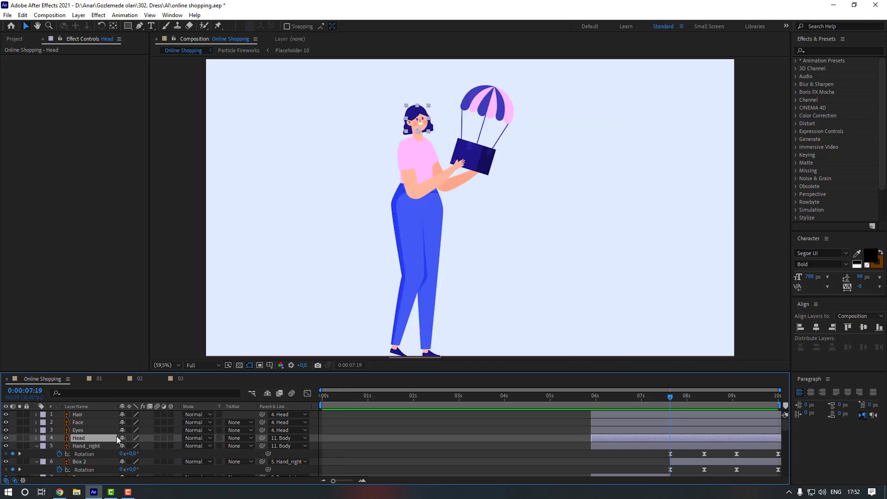
drag(667, 403, 601, 402)
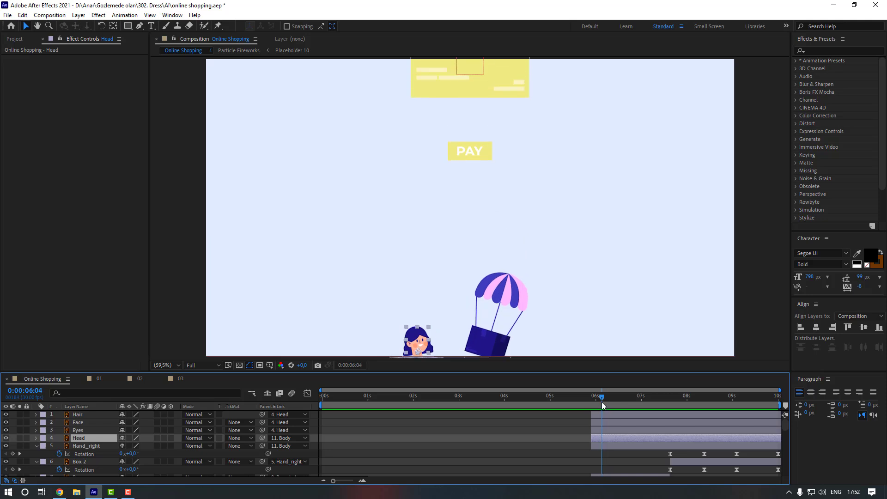
key(r)
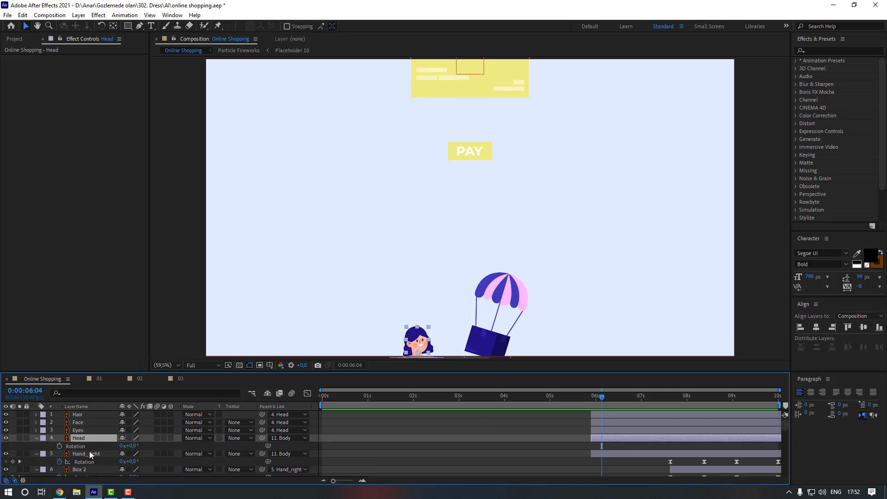
click(60, 446)
drag(131, 446, 128, 447)
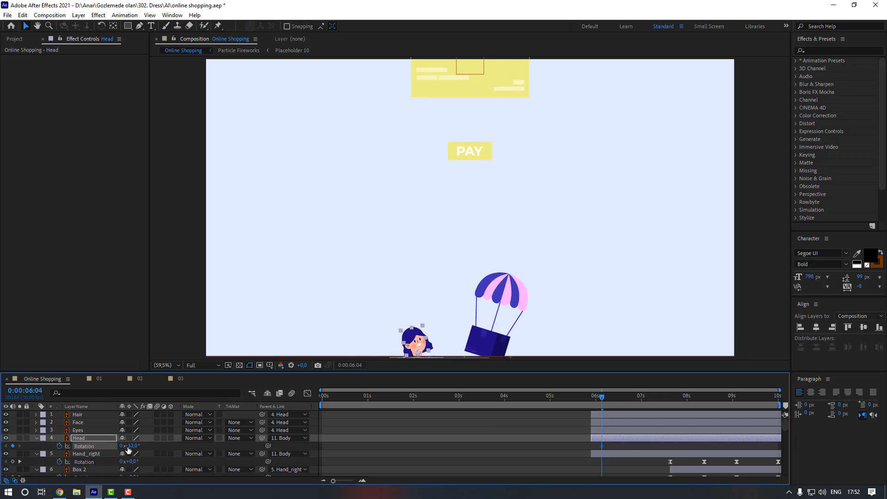
key(space)
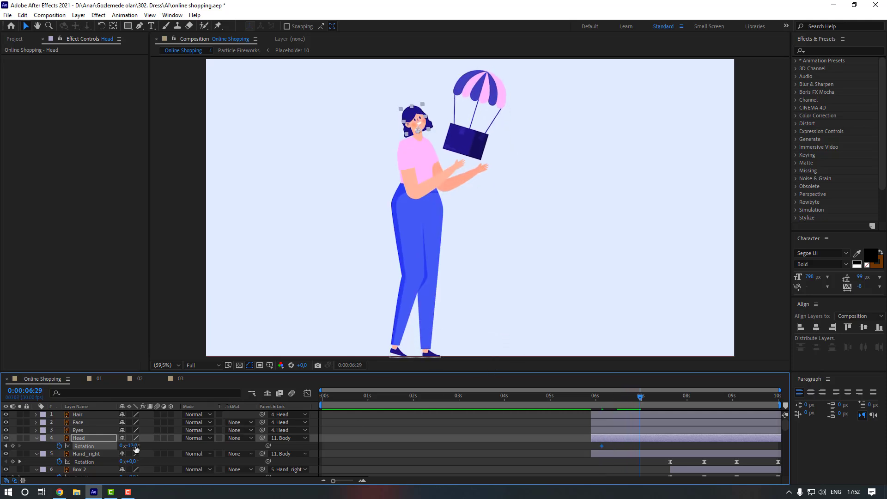
drag(136, 447, 145, 445)
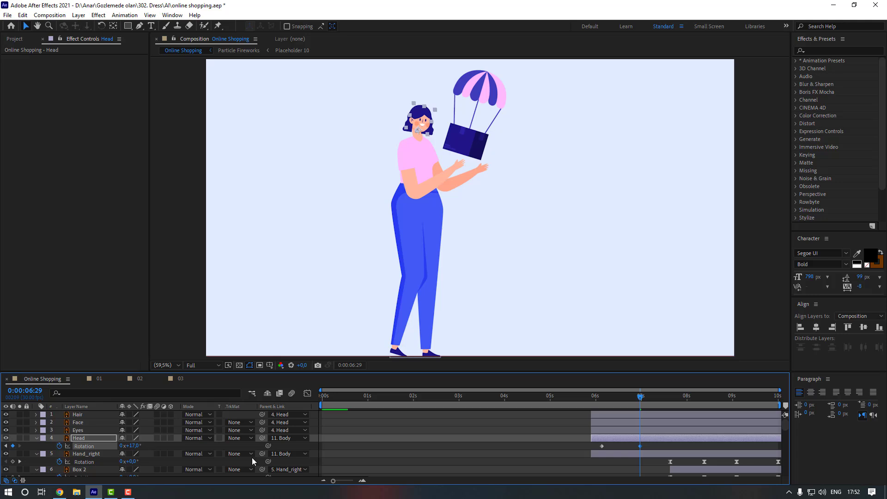
- Apply Easy Ease to both Head Rotation keyframes and preview the head movement from 0:00:05:29
drag(647, 447, 605, 447)
right_click(638, 446)
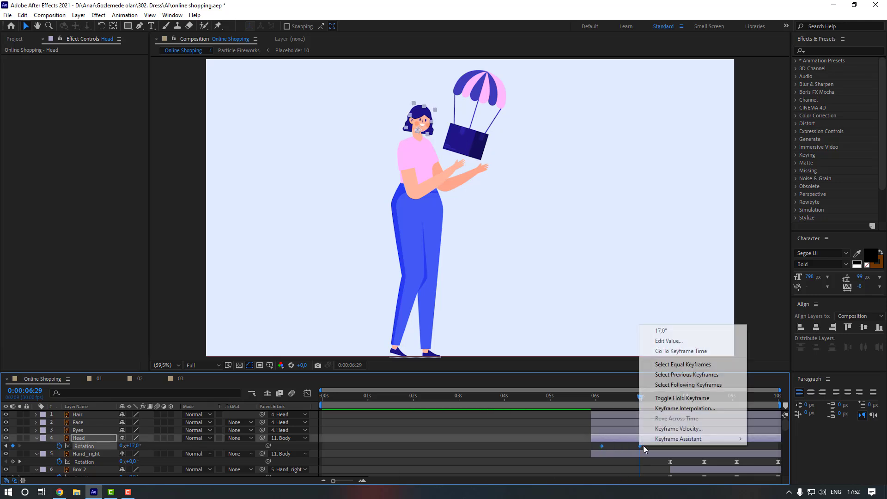
mouse_move(669, 439)
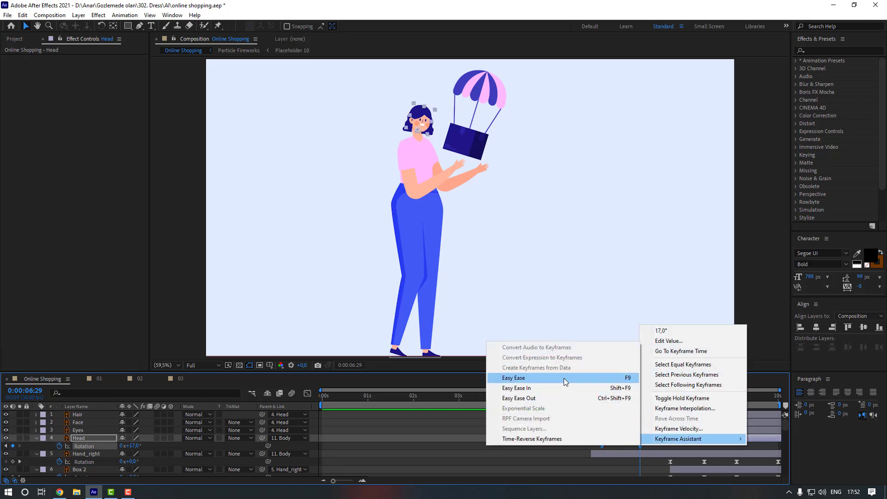
click(564, 377)
click(593, 400)
key(space)
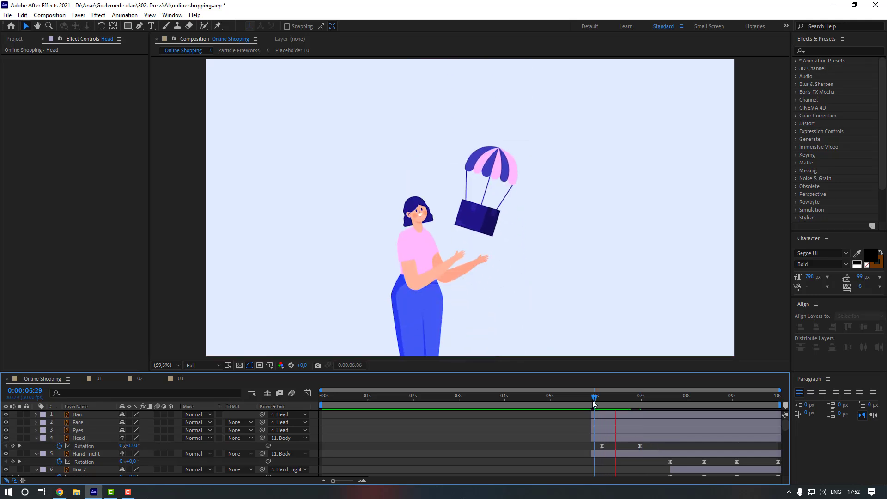
- Keyframe the Rotation of the Head layer at 17° at 0:00:07:19 and 10° at 0:00:07:29
click(13, 446)
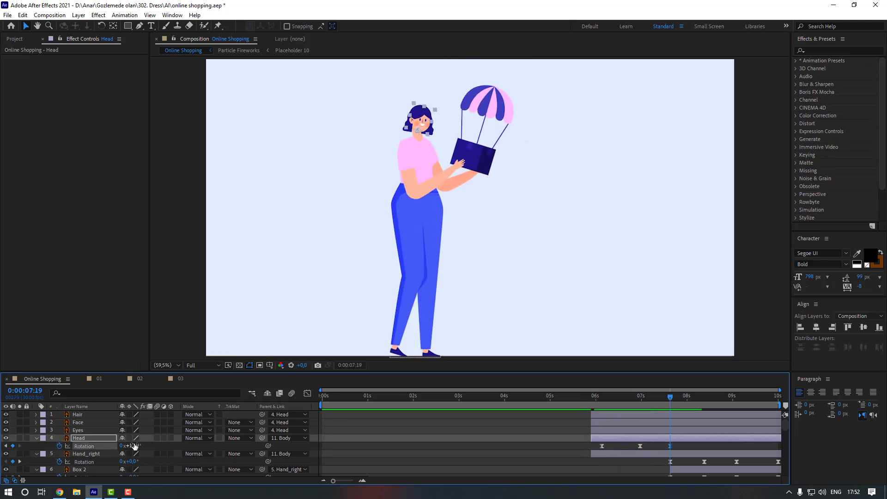
key(space)
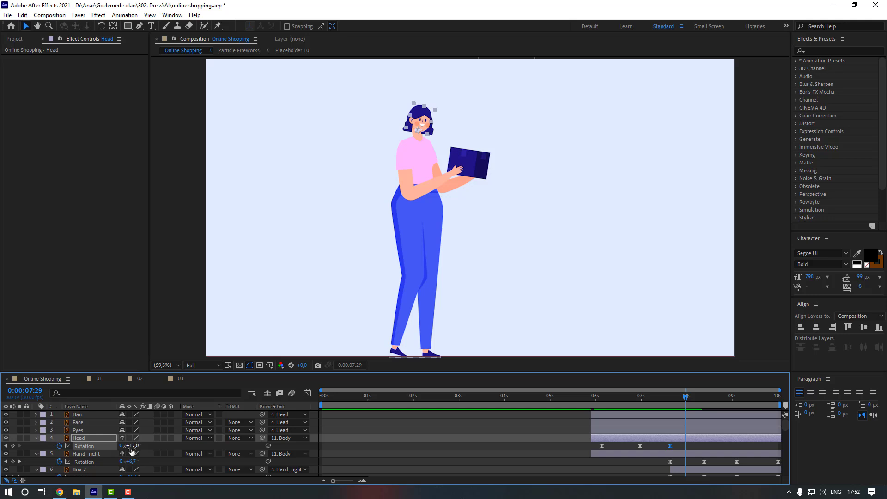
drag(132, 446, 132, 446)
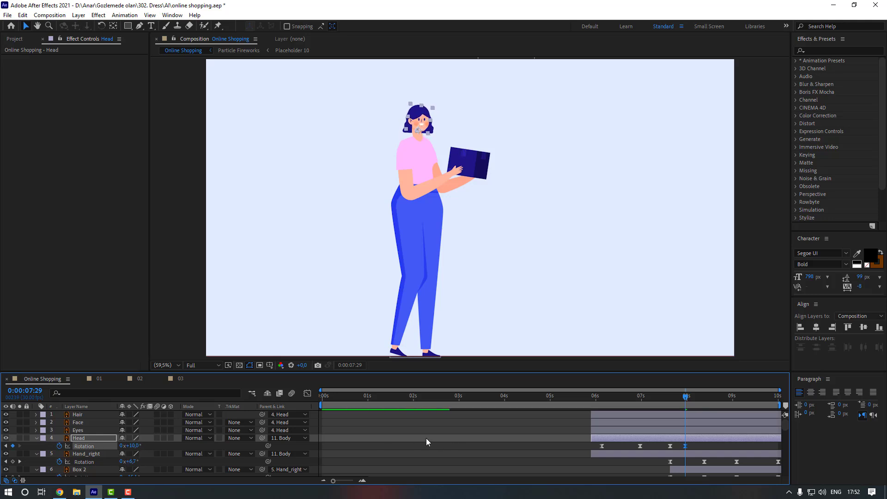
- Keyframe the Head's Position unchanged at 0:00:07:19 and 0:00:07:29, and lower it to 71.9, -19.4 at 0:00:07:24
key(shift+p)
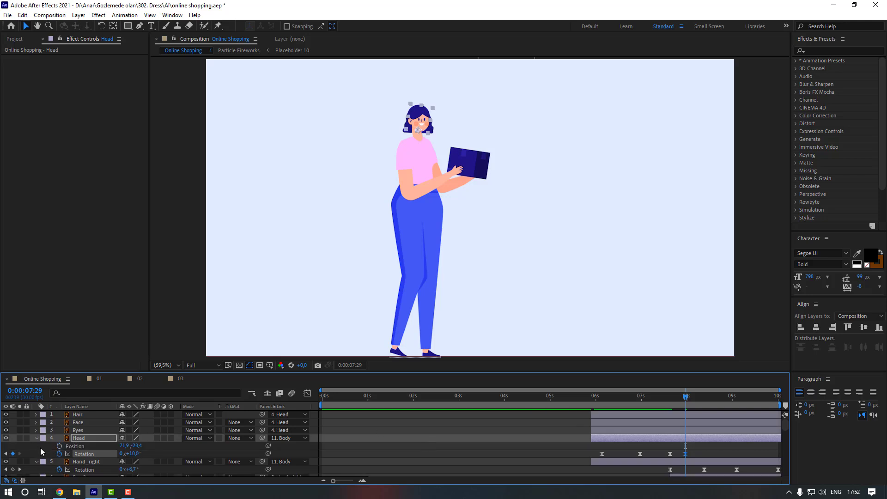
click(59, 446)
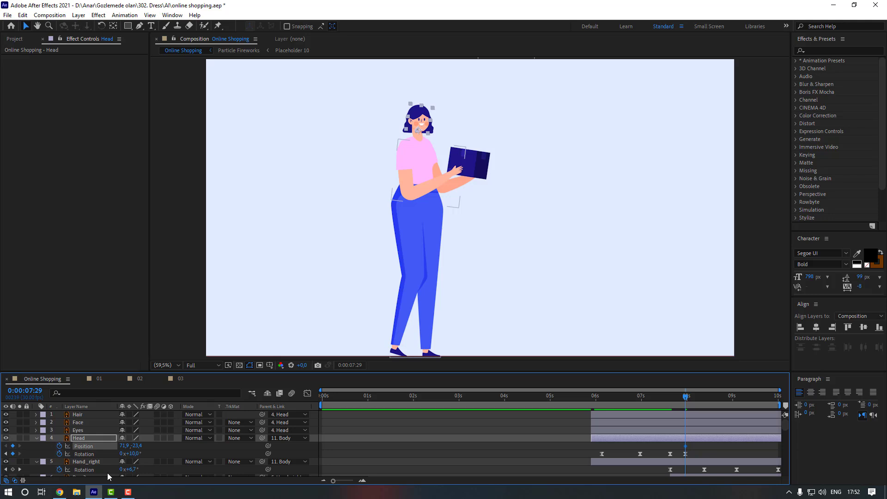
key(j)
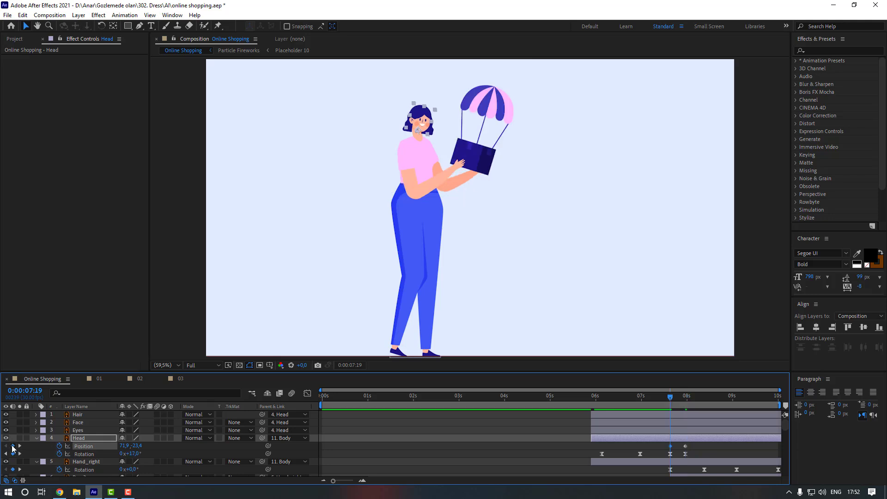
click(678, 398)
scroll(401, 194, up, 1)
drag(414, 117, 422, 198)
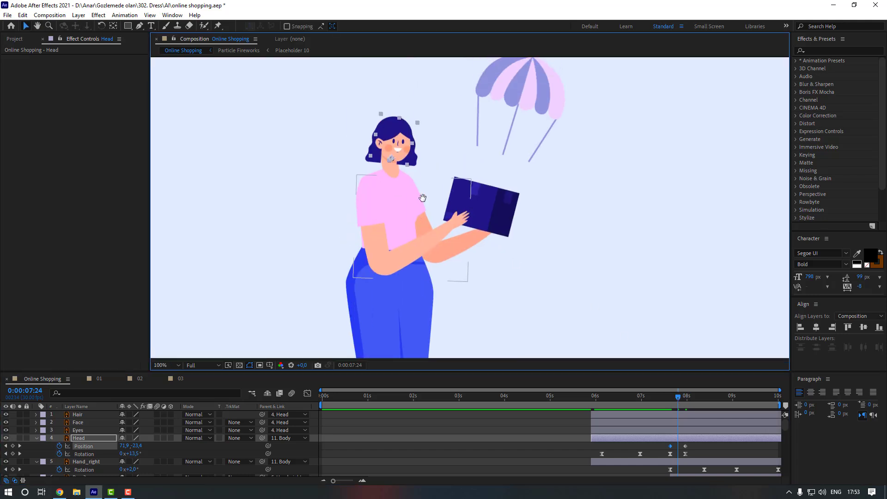
key(Down)
key(Down)
key(Down)
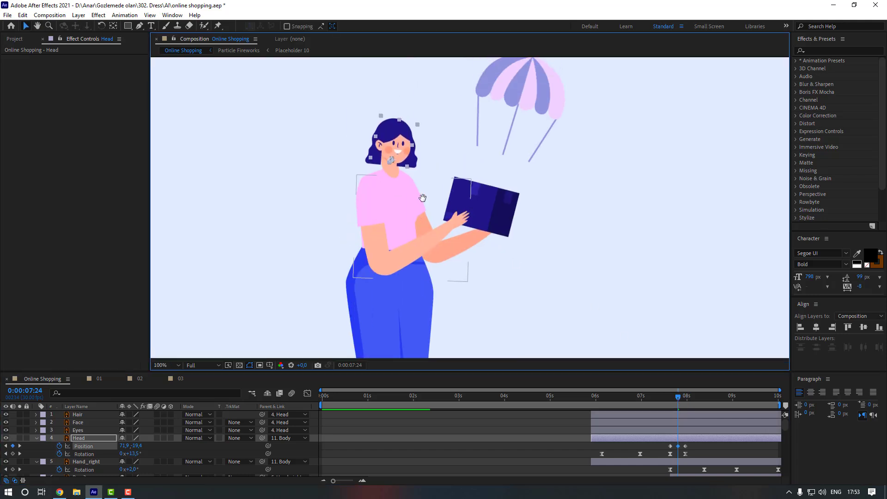
- Apply Easy Ease to the three Head Position keyframes and preview the nod
click(688, 447)
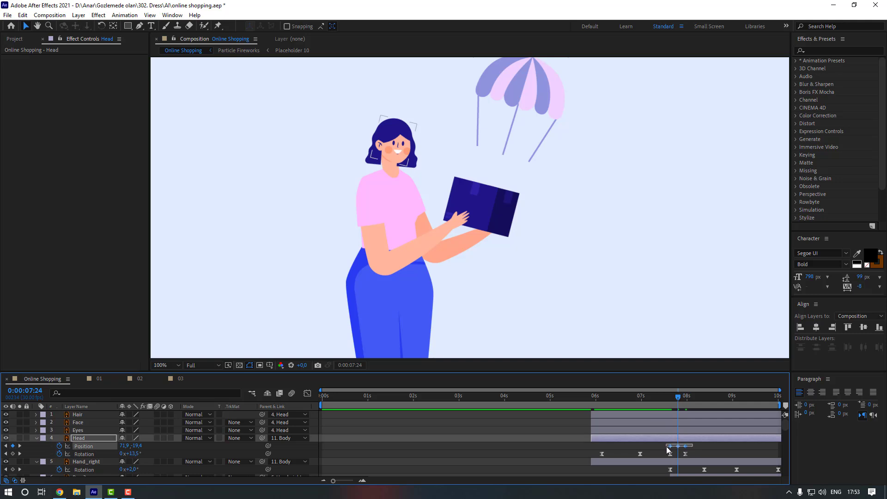
drag(668, 449, 667, 450)
right_click(684, 447)
mouse_move(738, 470)
click(561, 378)
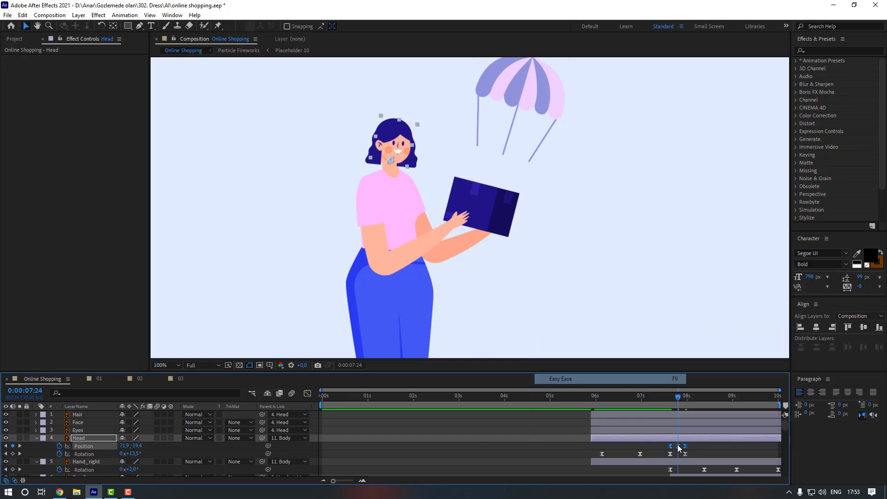
click(695, 450)
click(661, 397)
key(space)
key(space)
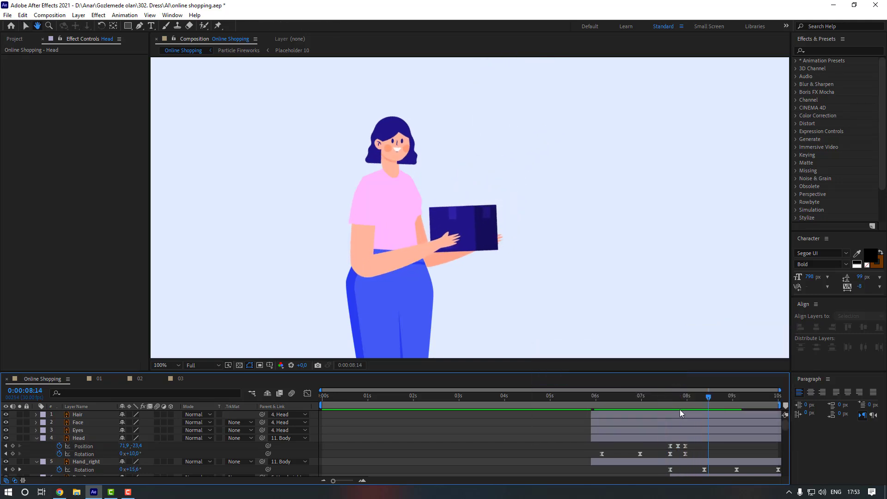
- Copy the Head's Position and Rotation keyframes between 0:00:07:19 and 0:00:07:29 to 0:00:08:15
drag(694, 444, 665, 464)
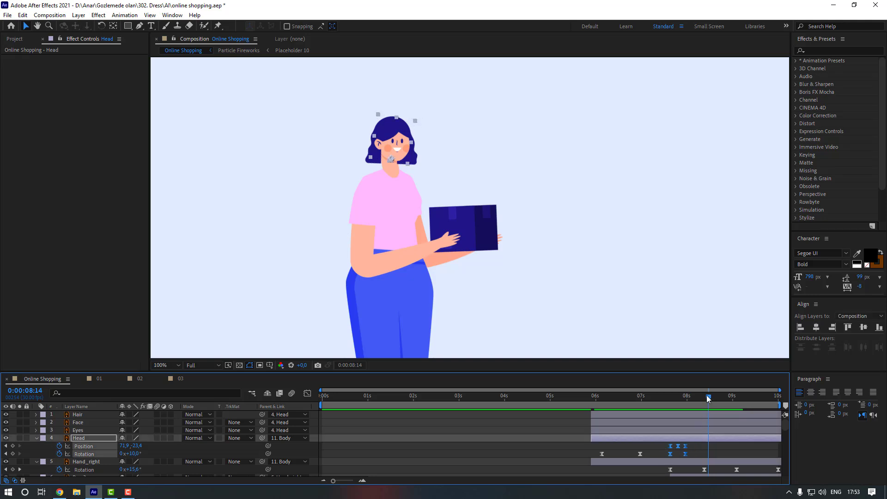
drag(709, 398, 710, 400)
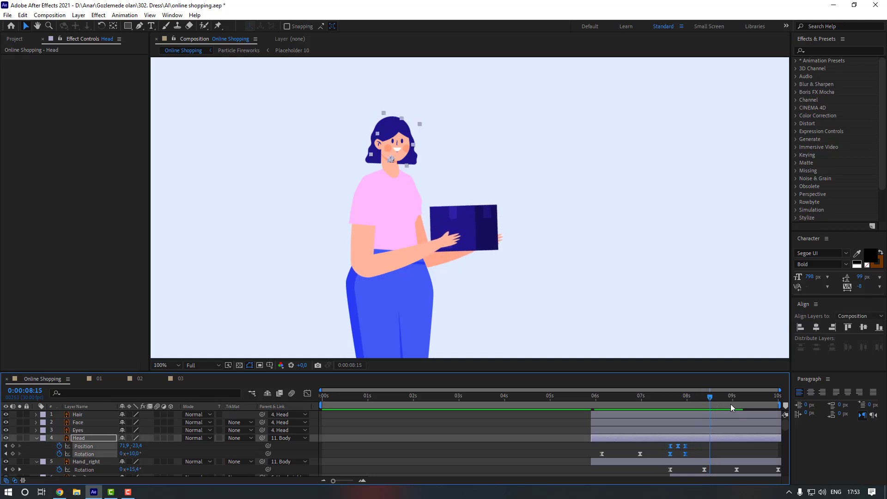
key(ctrl+v)
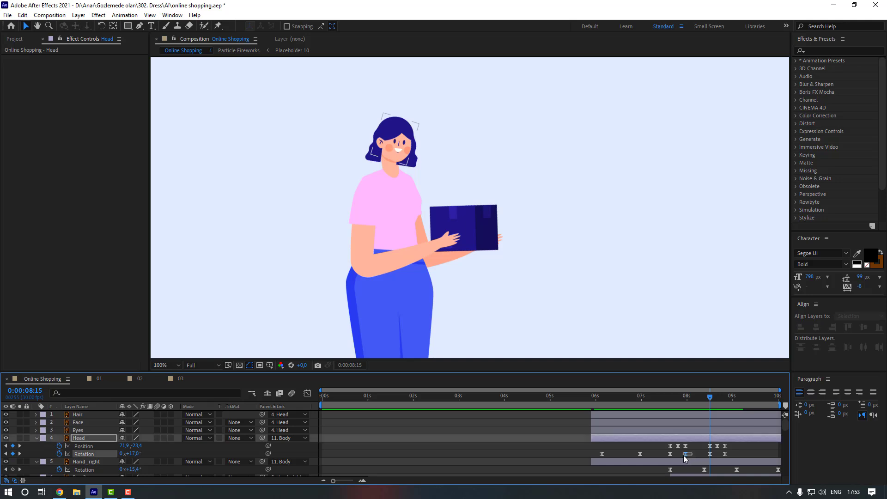
- Set the Head's Rotation keyframes to 10° at 0:00:08:15 and 19° at 0:00:08:25
click(685, 454)
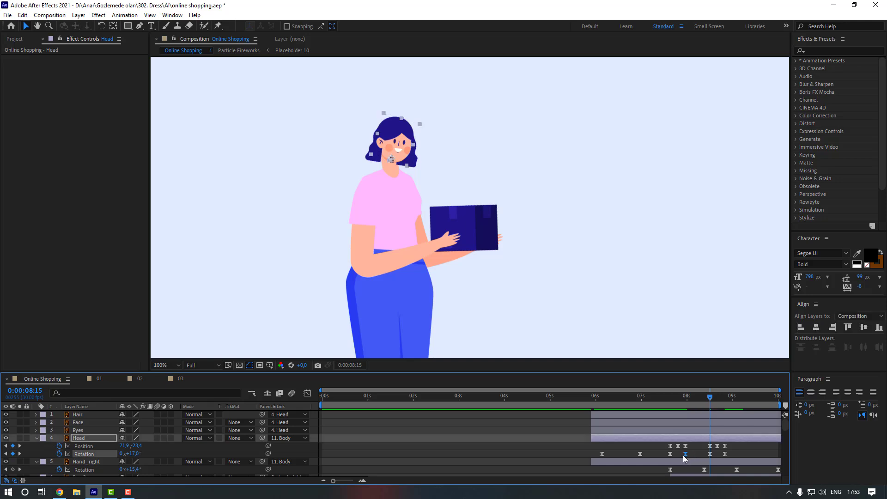
click(710, 453)
click(726, 399)
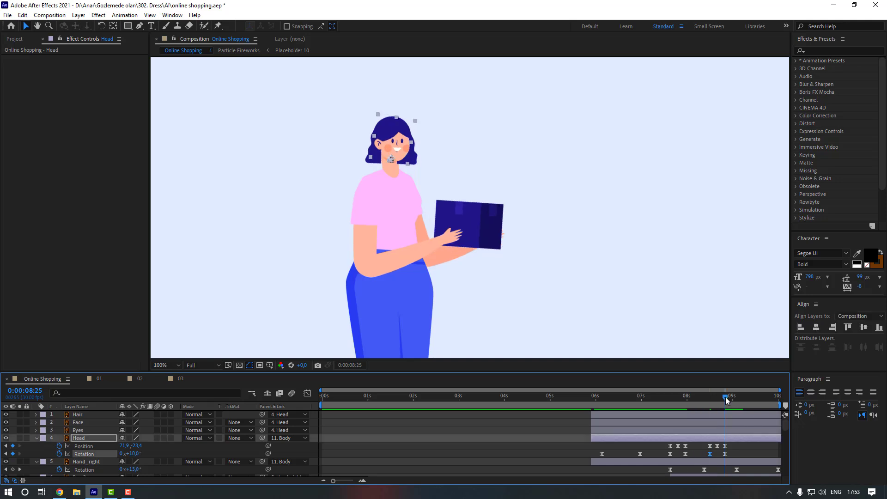
click(153, 456)
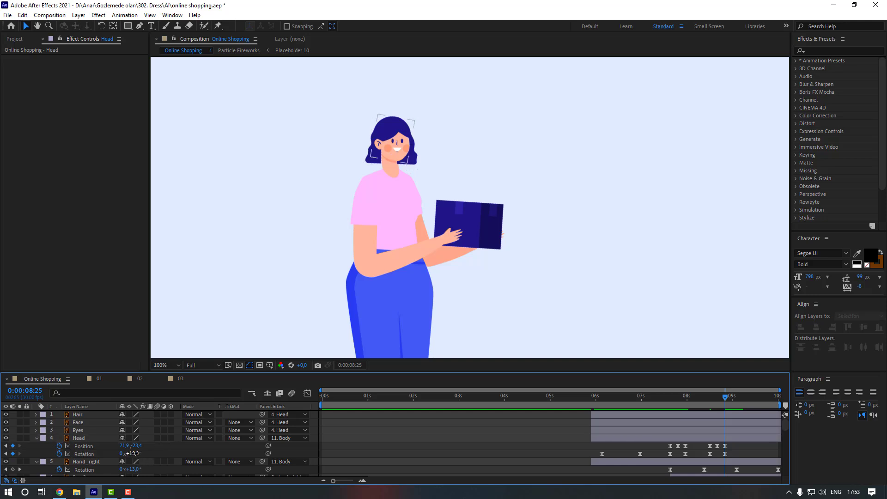
drag(134, 454, 231, 457)
- Copy the Head's Position and Rotation keyframes between 0:00:08:15 and 0:00:08:25 to 0:00:09:11
drag(706, 465, 736, 442)
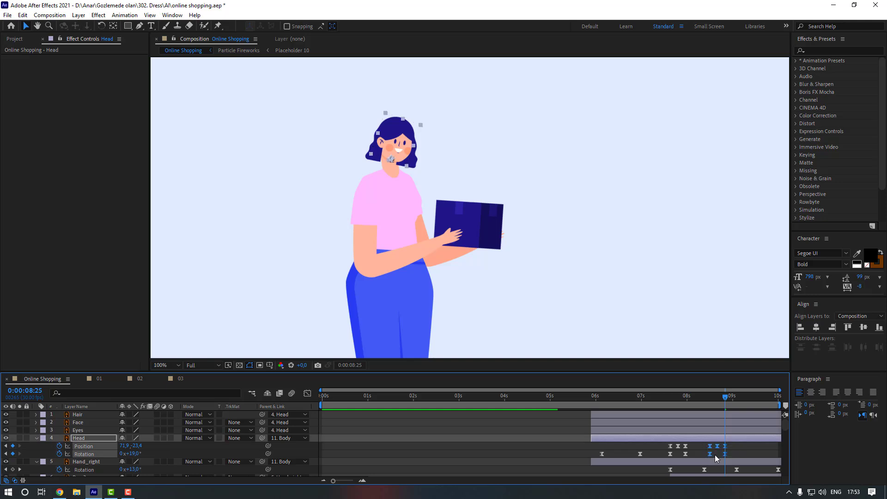
click(750, 403)
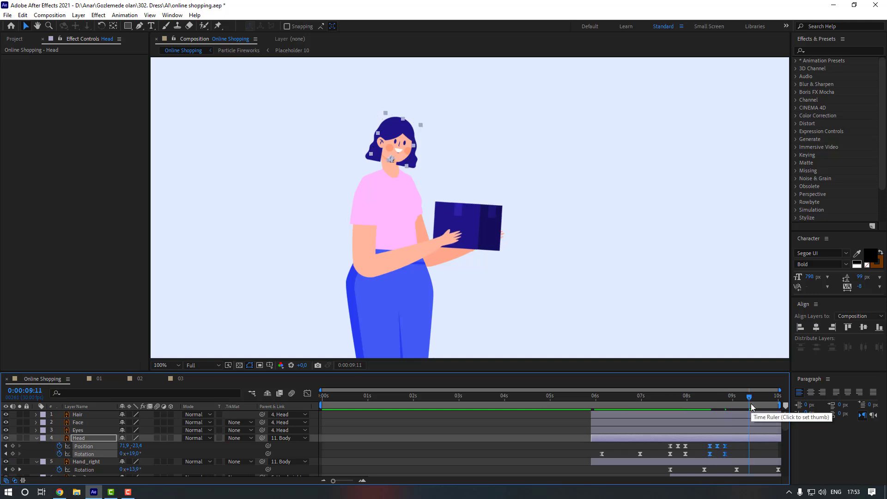
key(ctrl+v)
- Set the Head's Rotation keyframe at 0:00:09:11 to 19°, reduce the one at 0:00:09:21, and preview the head movement
click(735, 456)
click(725, 454)
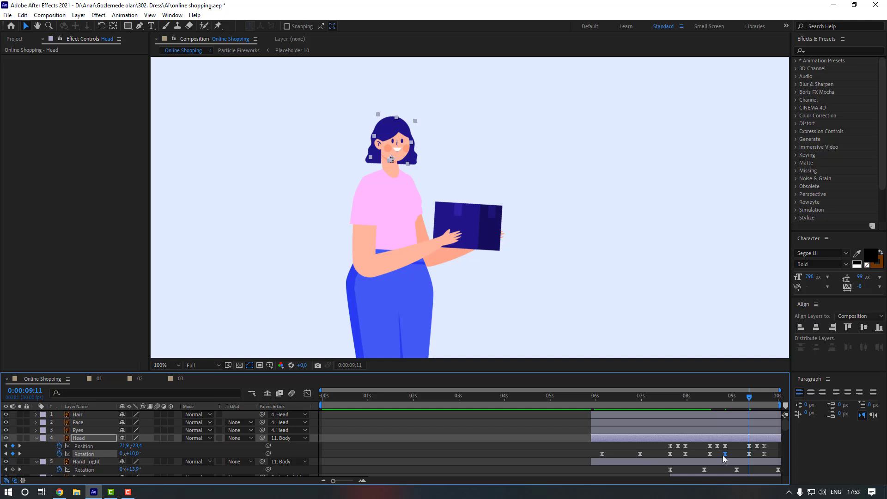
key(ctrl+v)
drag(761, 400, 764, 400)
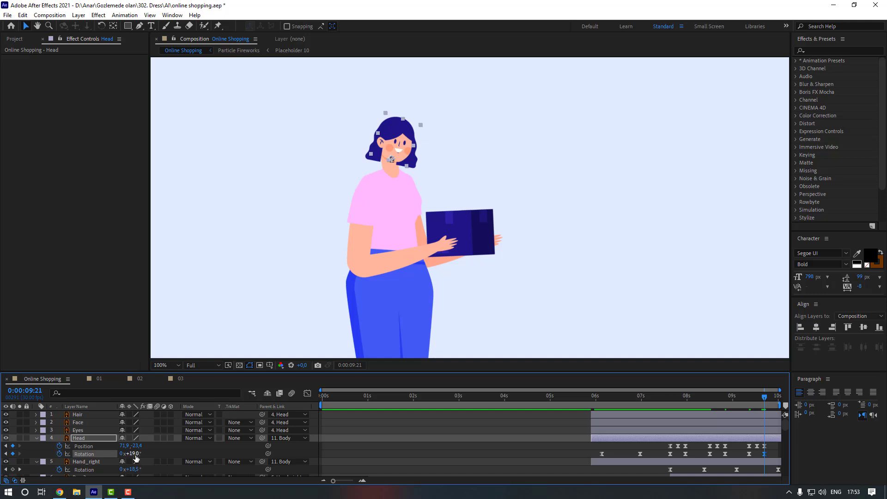
drag(135, 453, 132, 454)
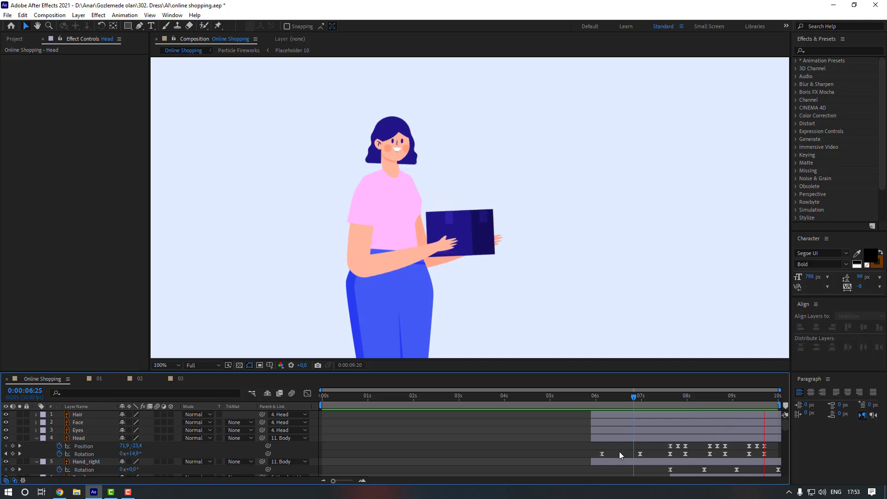
- Keyframe the Scale of the Eyes layer at 100% at 0:00:07:22 and shrink only its height to 20% at 0:00:07:25
click(674, 397)
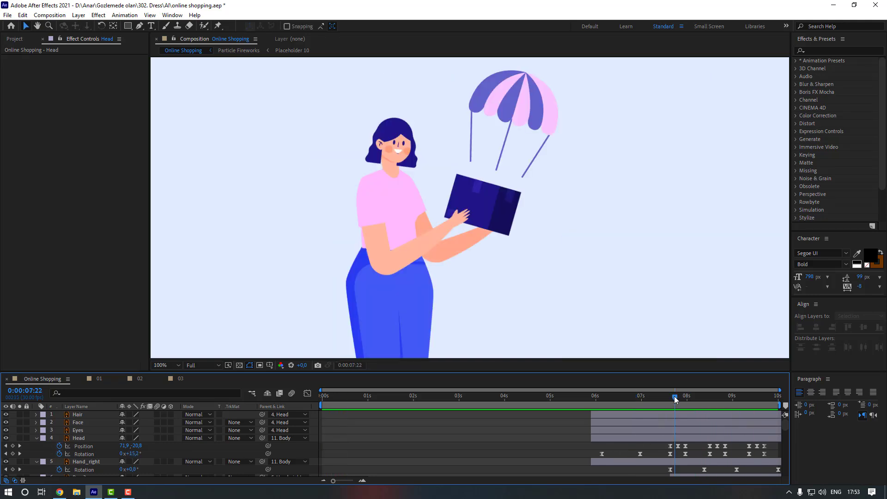
click(77, 431)
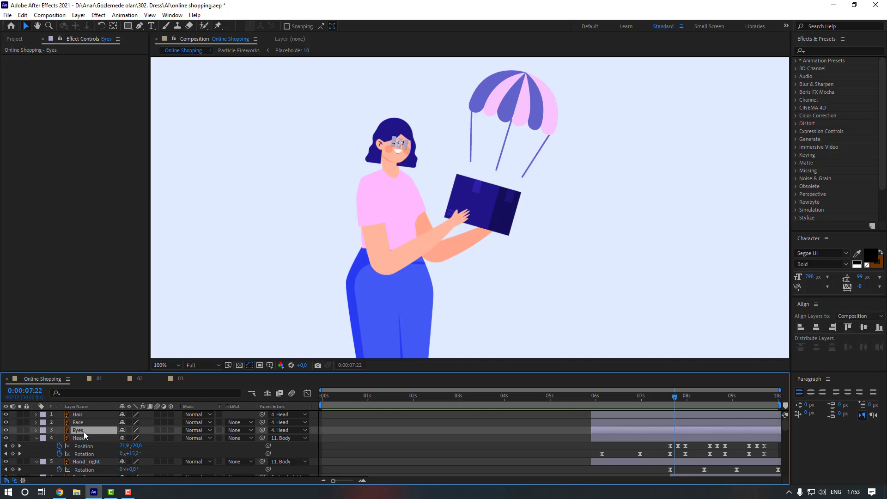
key(alt+shift+s)
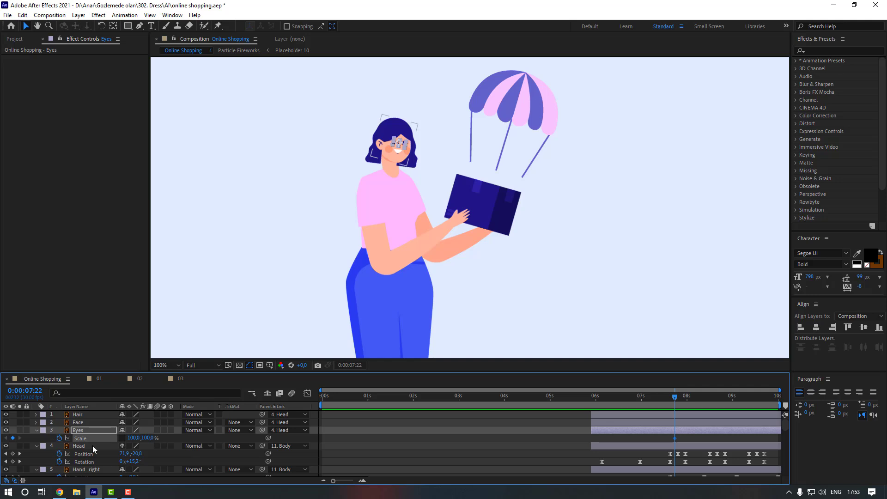
key(Page_Down)
key(Page_Down)
key(Page_Down)
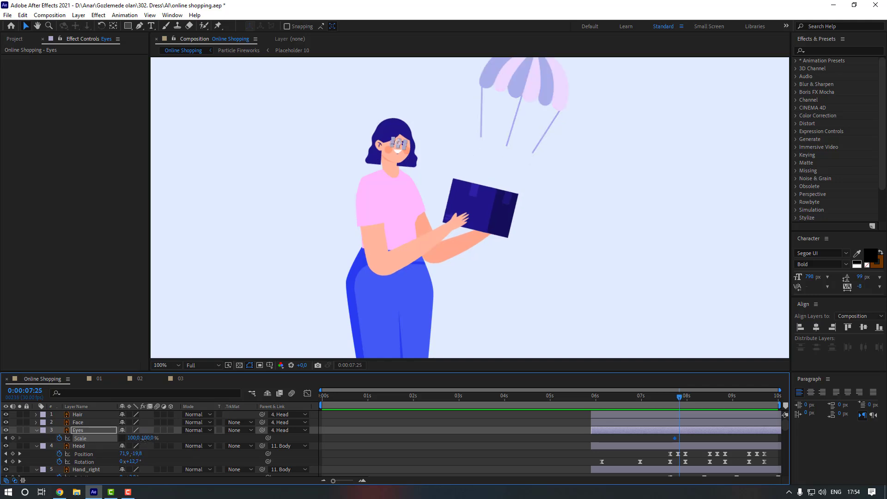
click(143, 439)
text(20)
key(Return)
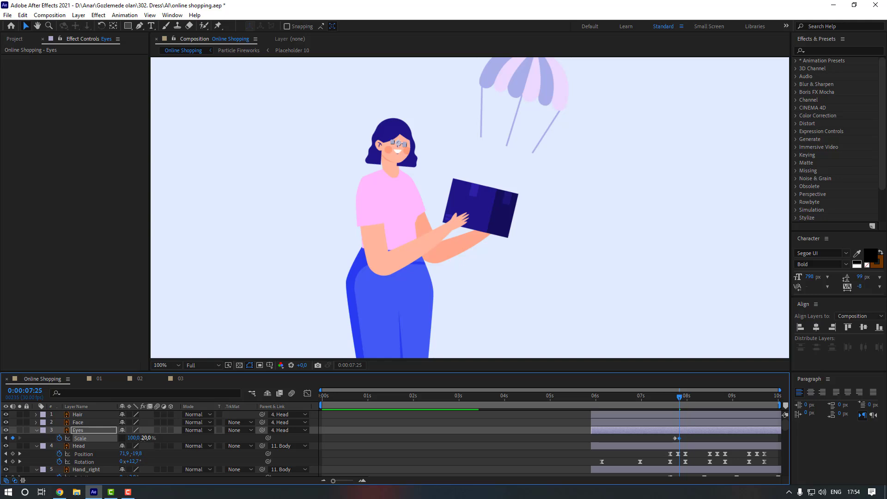
- Restore the Eyes' vertical Scale to 100% at 0:00:07:27 to complete the blink
key(Page_Down)
key(Page_Down)
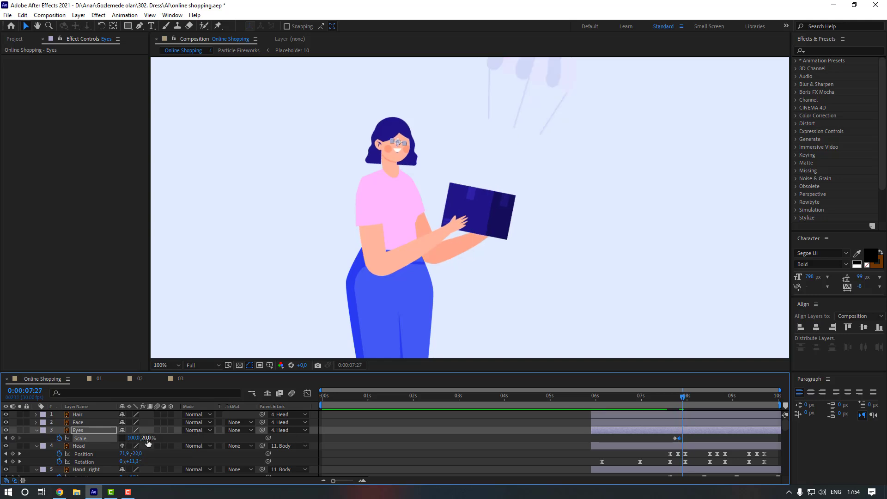
click(148, 439)
text(100)
key(Return)
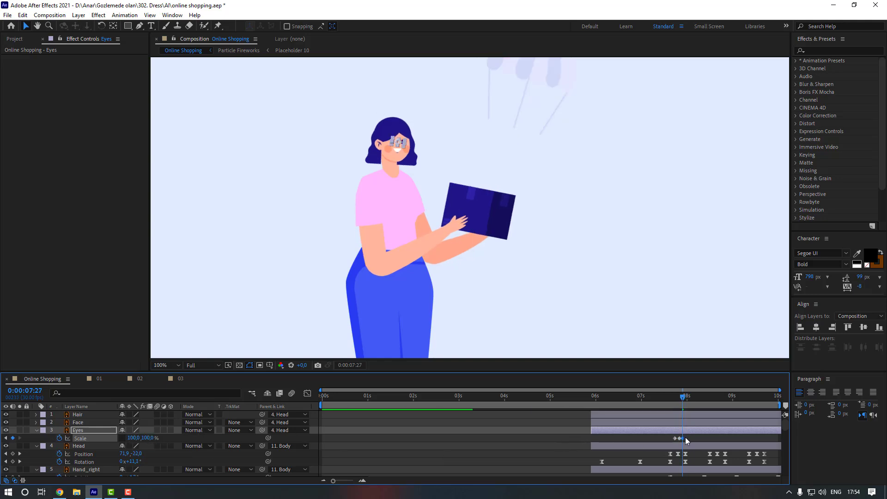
- Apply Easy Ease to the three Eyes Scale keyframes and preview the blink
right_click(683, 442)
mouse_move(722, 428)
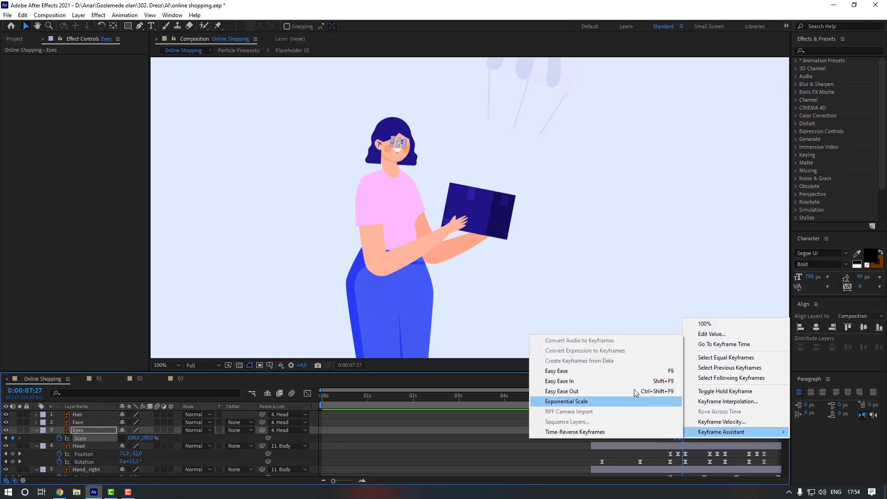
click(578, 380)
key(space)
- Copy the three Eyes Scale blink keyframes to 0:00:09:13
click(682, 438)
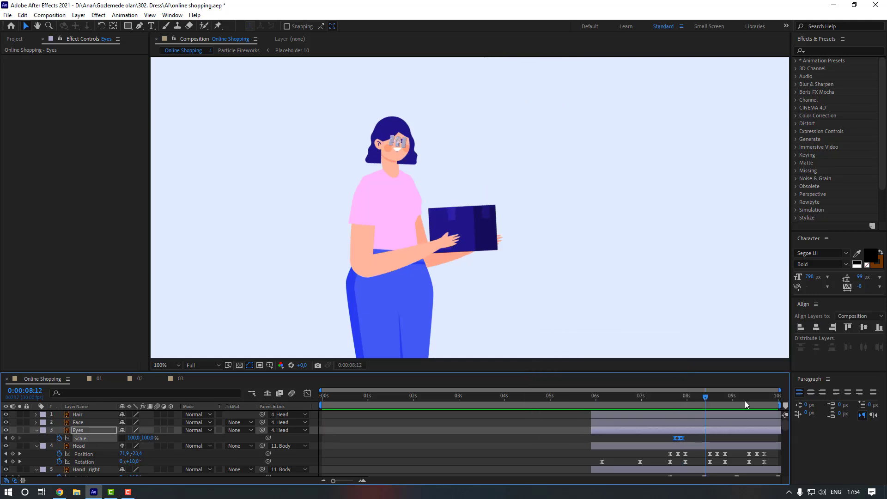
key(ctrl+v)
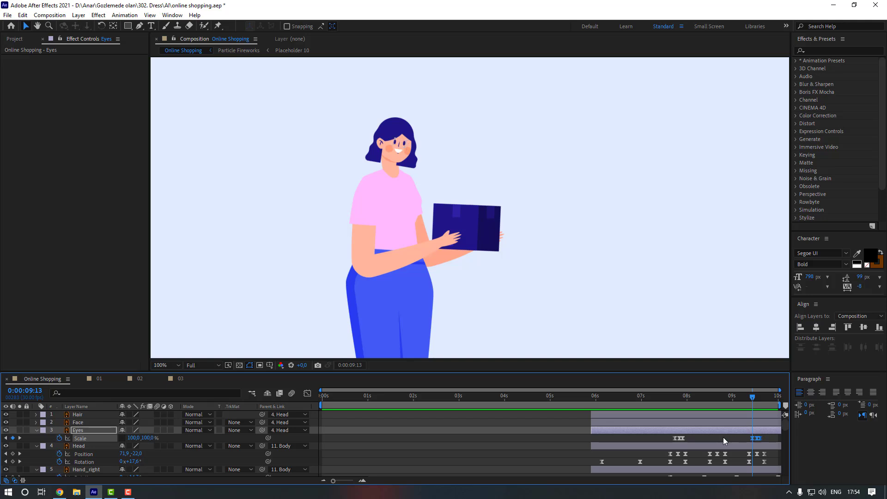
click(724, 438)
- Keyframe the Body layer's Rotation at 0° at 0:00:07:19 and at 3° at 0:00:07:29
scroll(96, 436, down, 5)
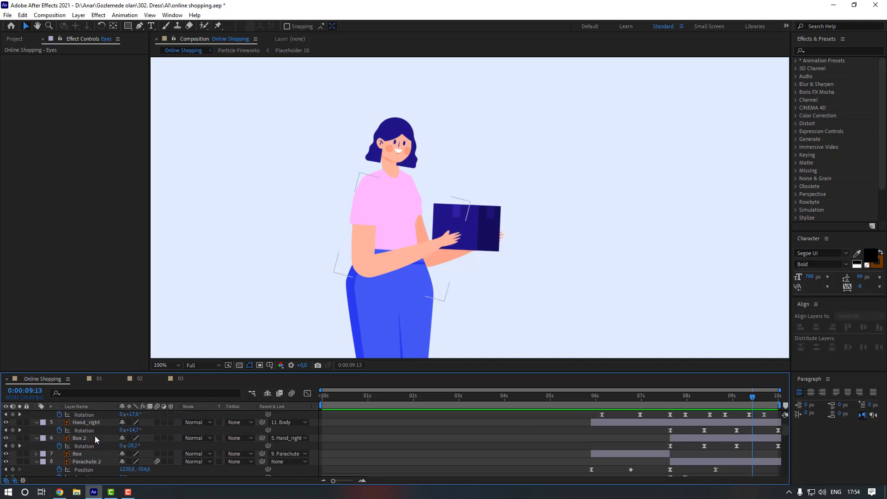
click(94, 437)
scroll(686, 437, up, 1)
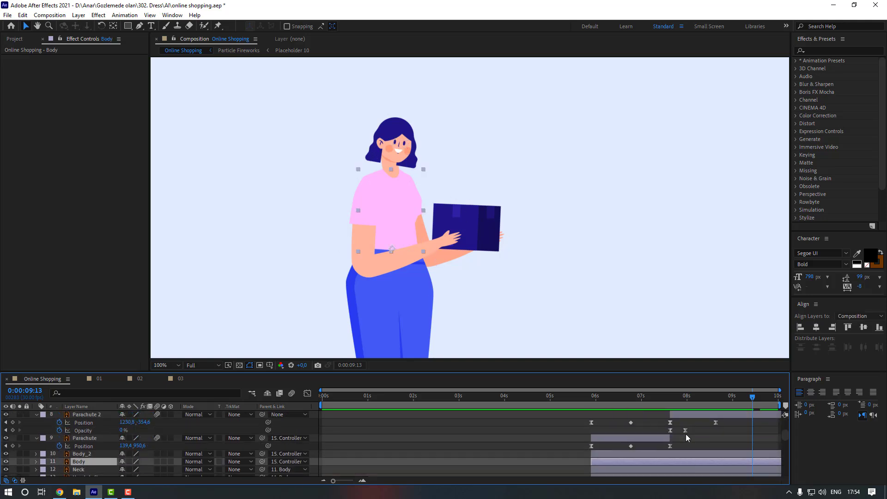
click(682, 397)
scroll(681, 398, up, 2)
drag(681, 398, 671, 397)
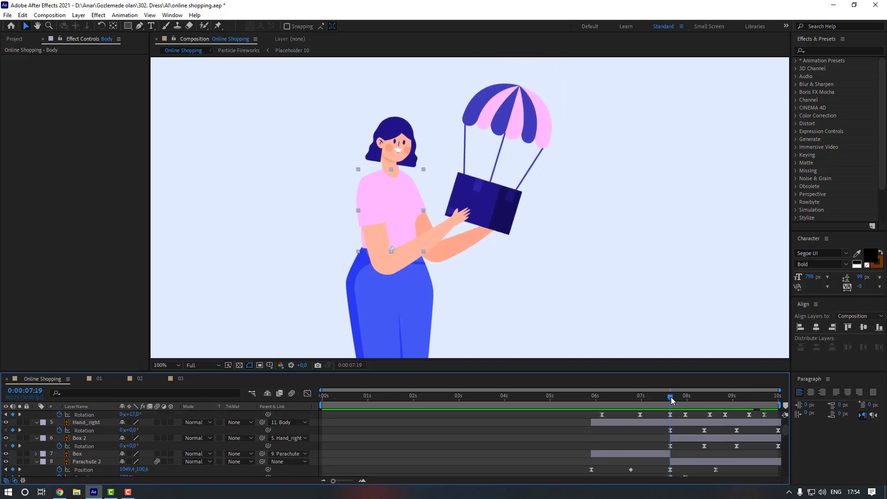
scroll(671, 397, up, 1)
scroll(646, 429, down, 3)
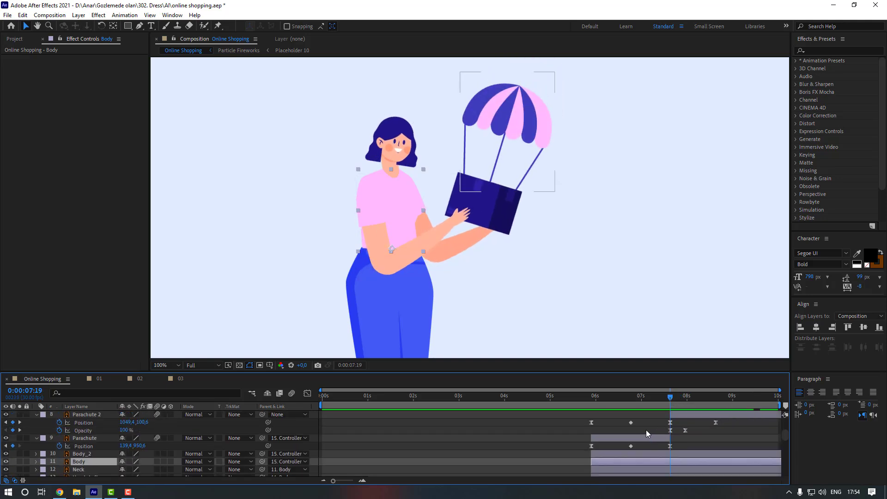
scroll(537, 435, down, 1)
key(r)
click(59, 445)
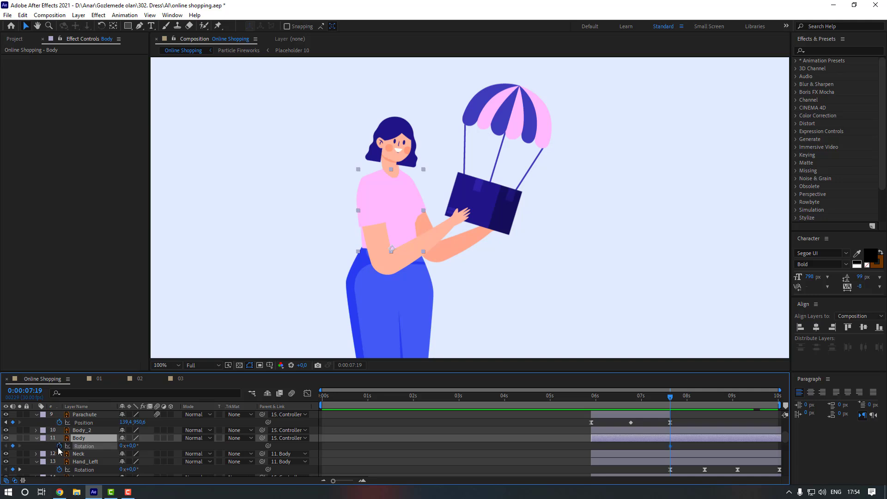
key(shift+Page_Down)
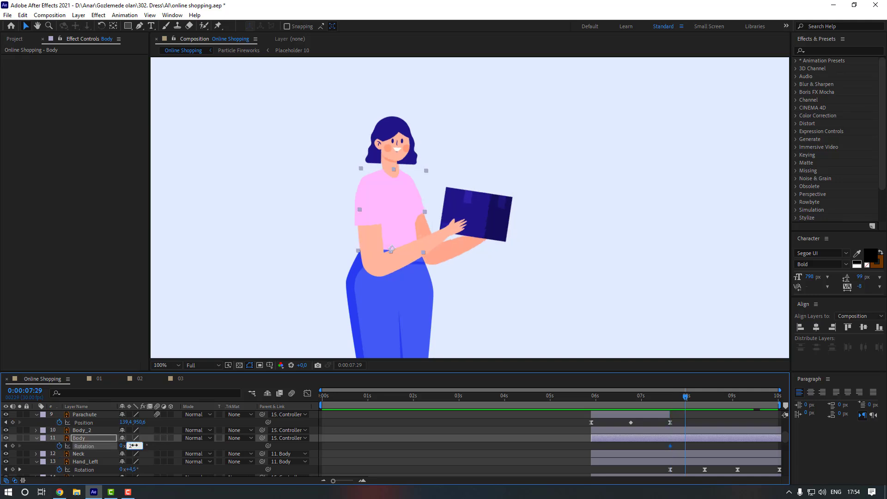
drag(134, 446, 134, 445)
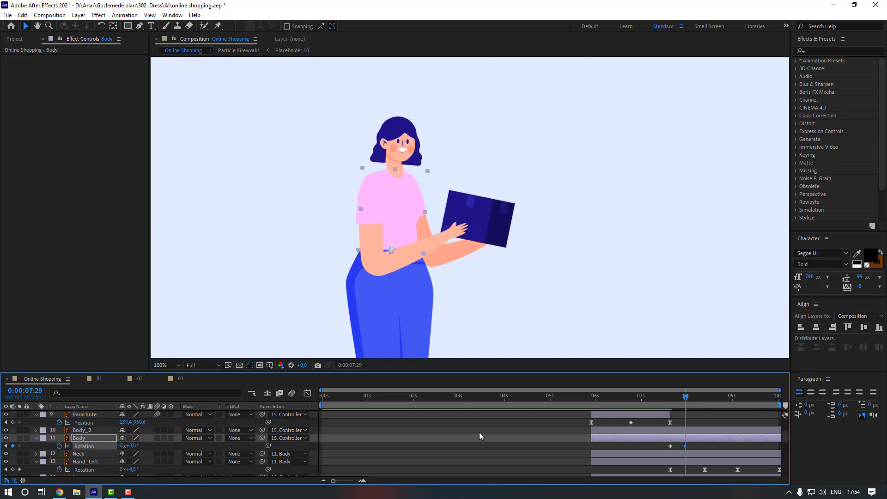
- Keyframe the Body's Position at 0:00:07:19 and 0:00:07:29, and lower it to -138,0, 1306,2 at 0:00:07:24
key(shift+p)
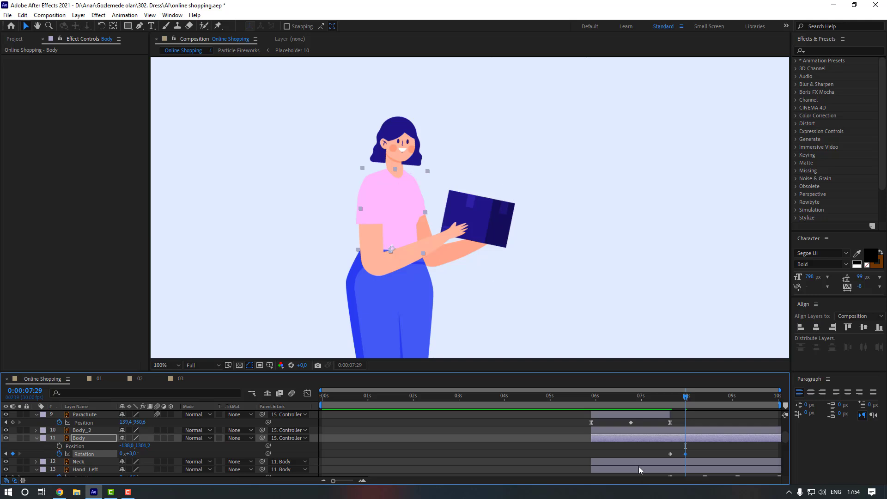
key(shift+Page_Up)
key(alt+shift+p)
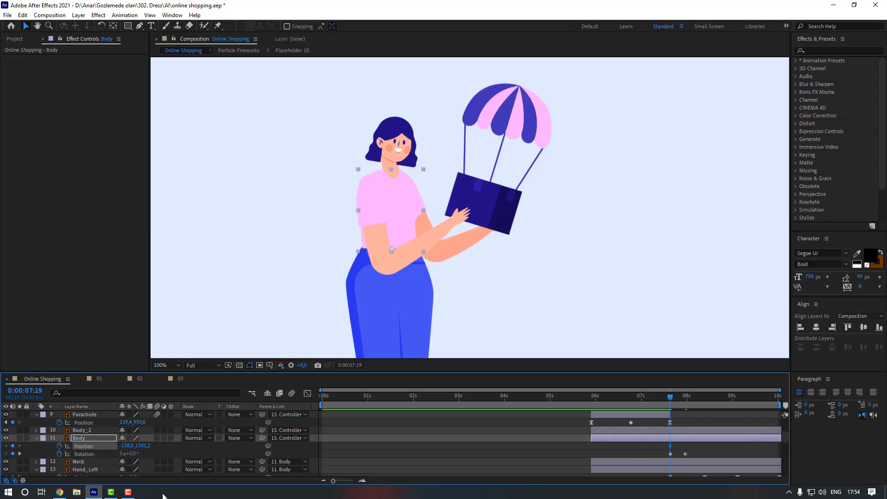
key(shift+Page_Down)
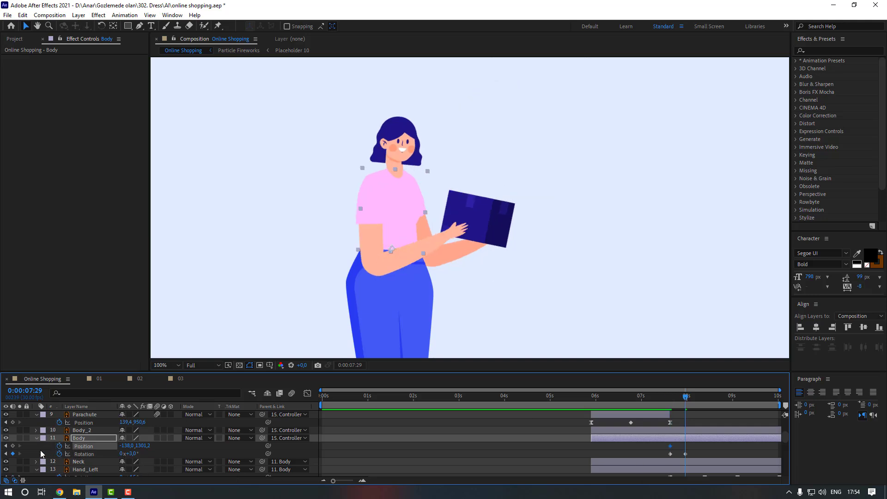
click(678, 400)
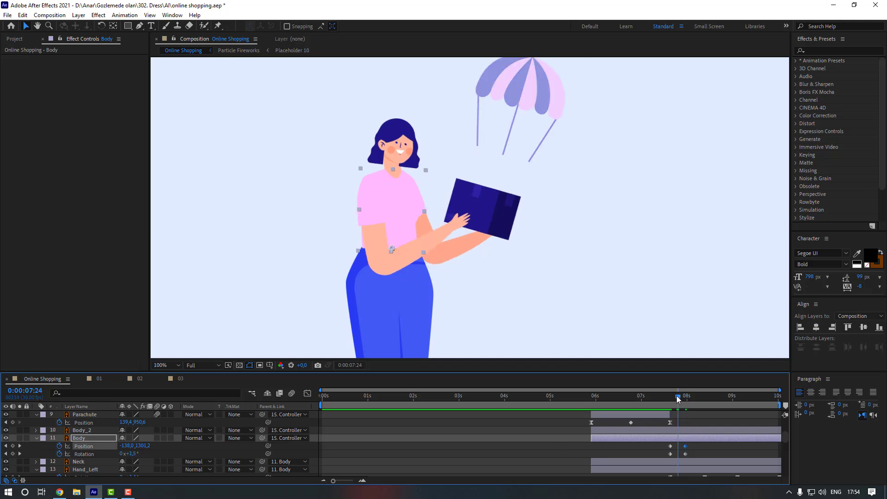
key(Down)
key(Down)
key(Down)
key(Down)
key(Down)
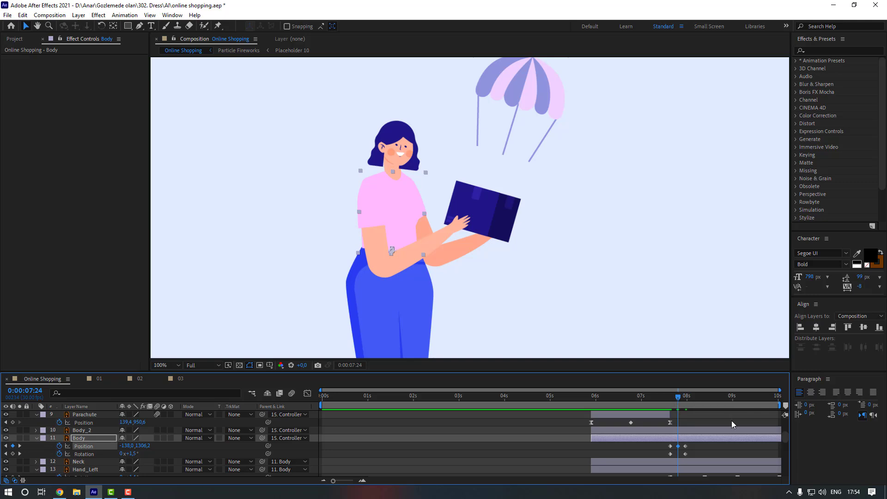
- Apply Easy Ease to all the Body's Position and Rotation keyframes and preview the movement
drag(700, 448, 666, 460)
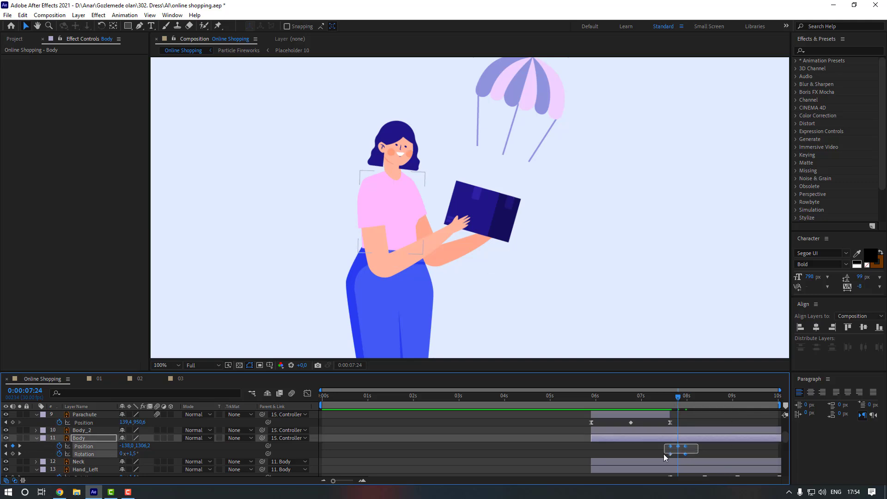
right_click(685, 446)
mouse_move(725, 438)
click(652, 378)
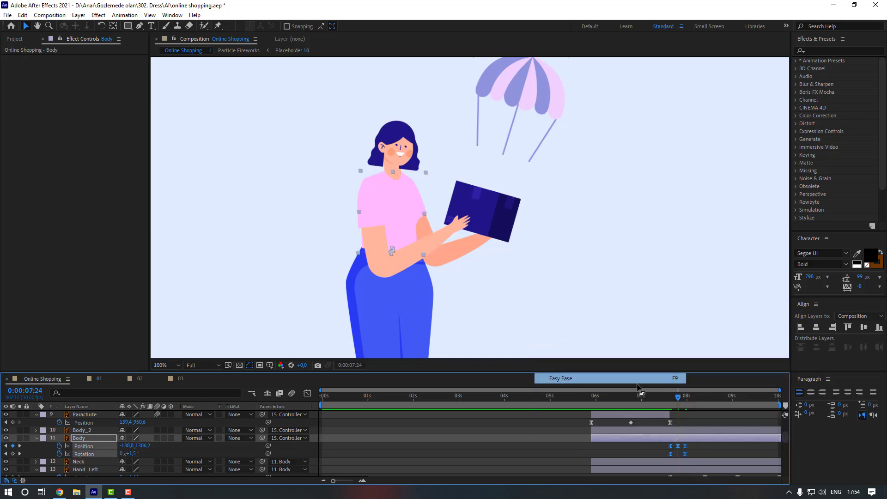
click(696, 452)
click(658, 397)
key(space)
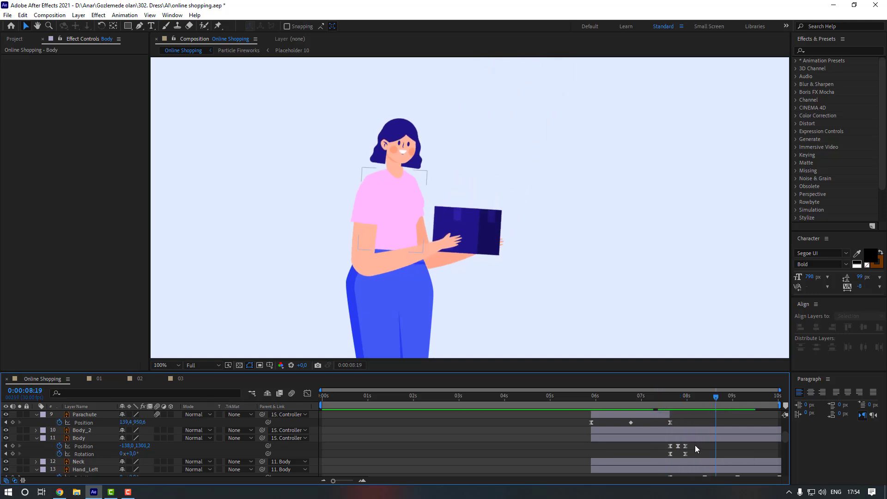
- Copy the Body's Position and Rotation keyframes to 0:00:08:15, in time with the second head movement
drag(694, 444, 668, 454)
scroll(703, 443, up, 4)
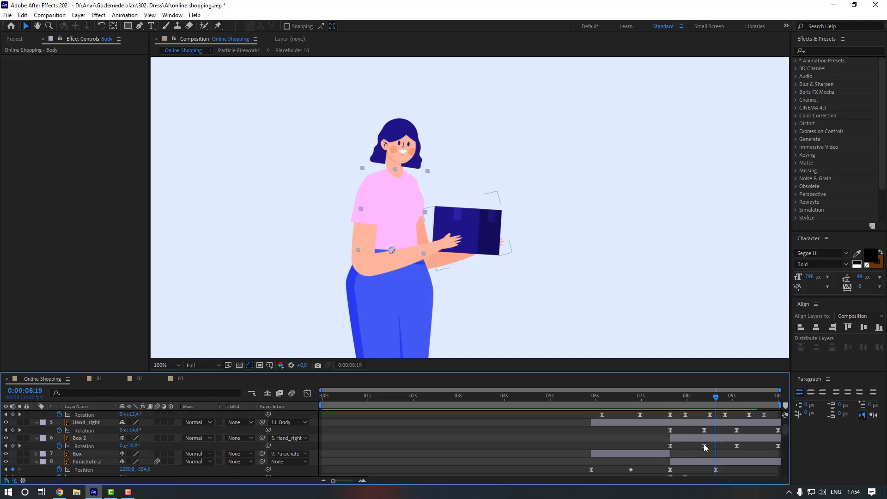
drag(712, 398, 710, 397)
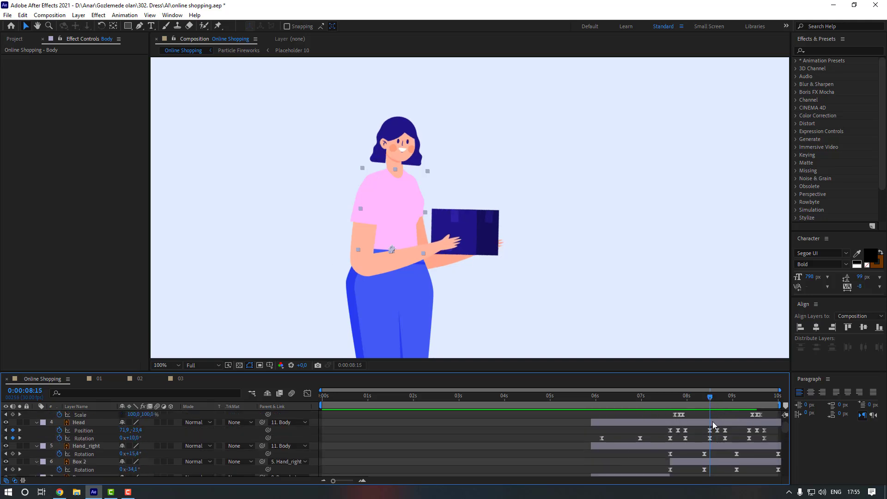
scroll(722, 454, up, 2)
scroll(722, 454, down, 5)
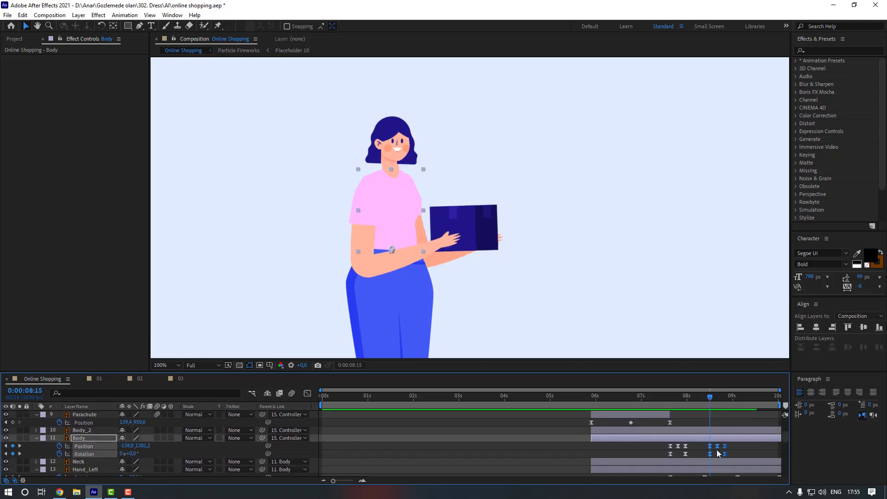
- Copy the Body's 3° Rotation keyframe to 0:00:08:15 and set its Rotation at 0:00:08:25 to -3°
drag(694, 451, 684, 455)
click(696, 453)
click(728, 400)
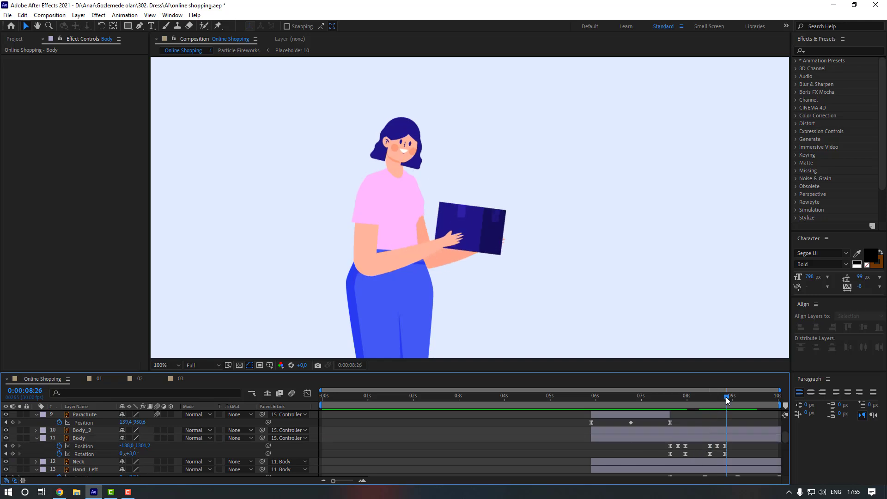
key(Page_Up)
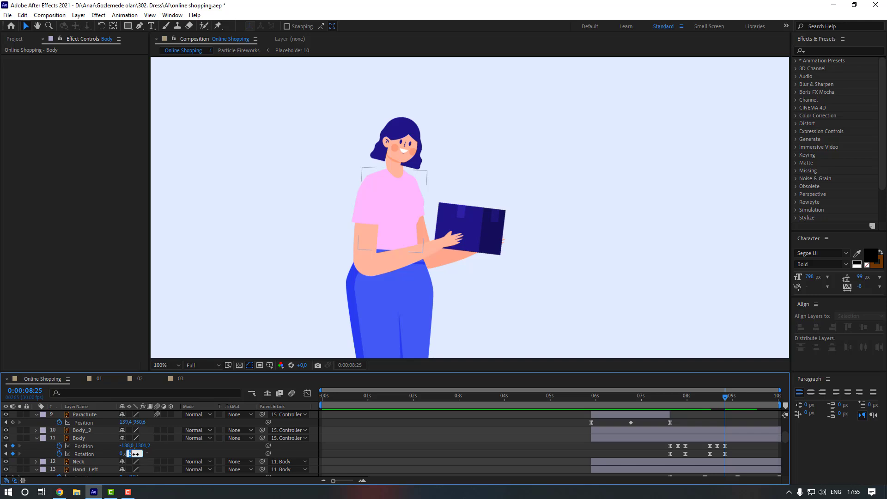
drag(135, 454, 134, 453)
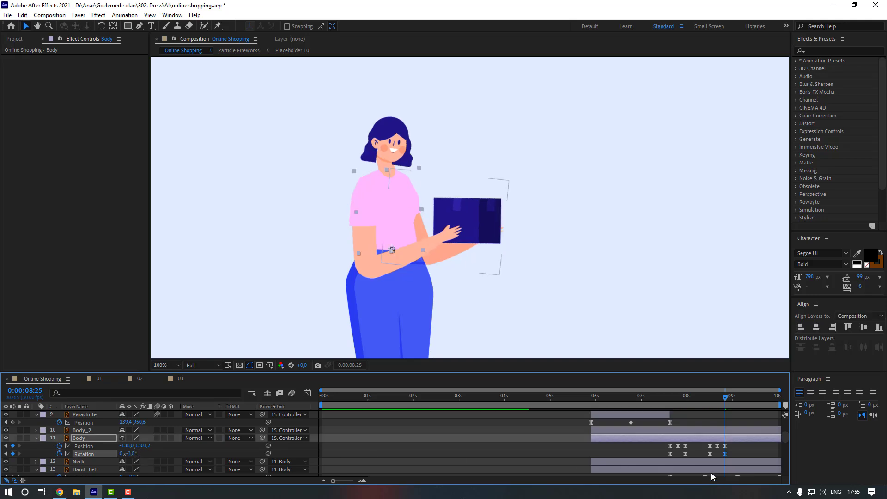
- Copy the Body's second group of Position and Rotation keyframes to 0:00:09:11
drag(733, 444, 713, 450)
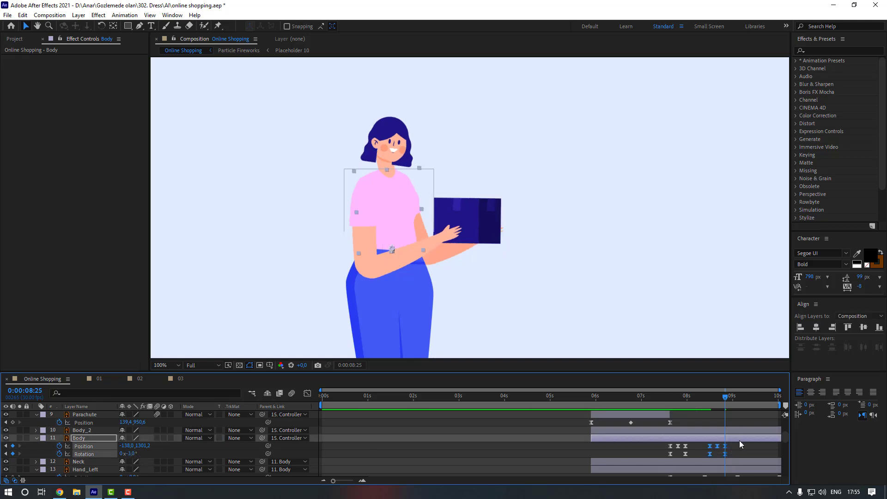
scroll(740, 440, up, 5)
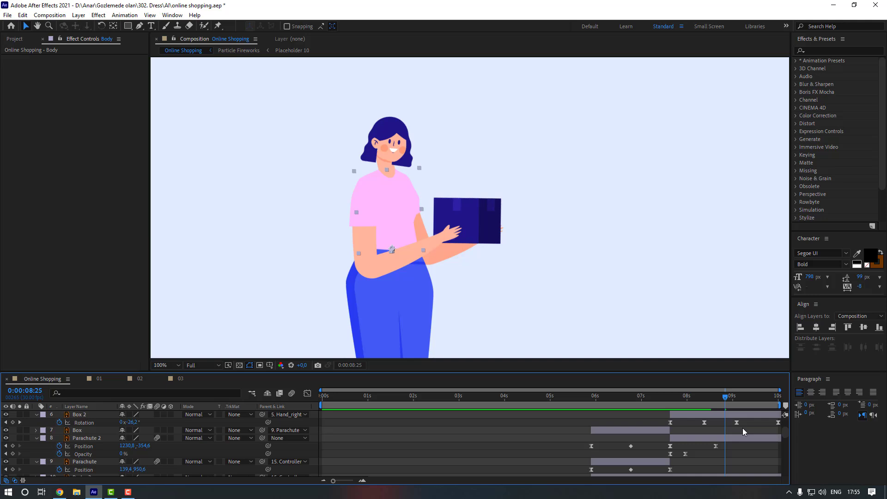
click(751, 393)
scroll(747, 430, down, 5)
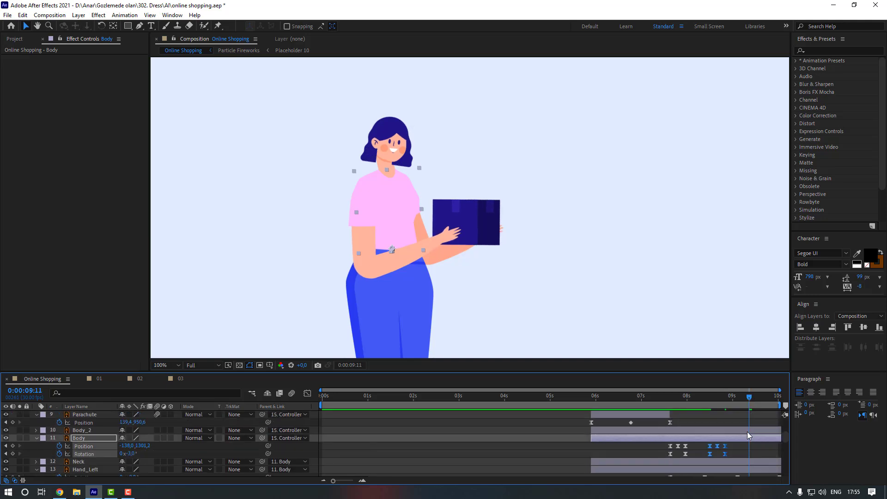
key(ctrl+v)
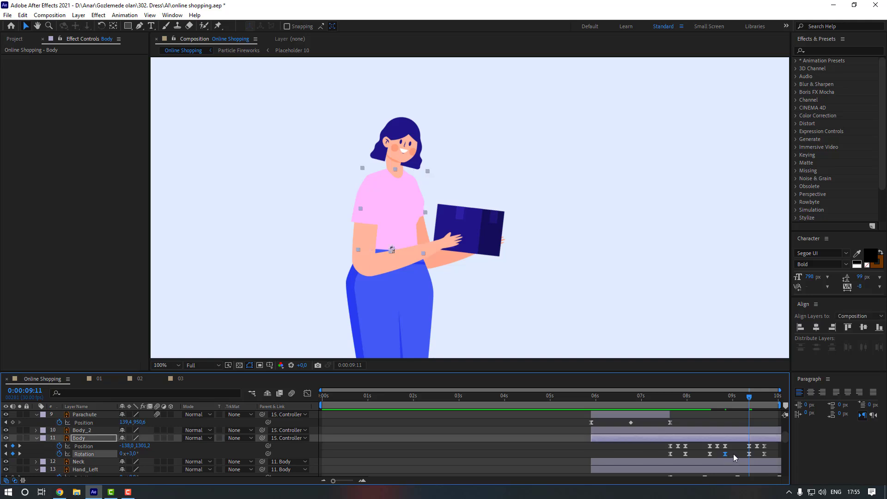
- Copy the Body's -3° Rotation keyframe to 0:00:09:11 and set its Rotation at 0:00:09:21 to 4°
click(733, 454)
click(764, 395)
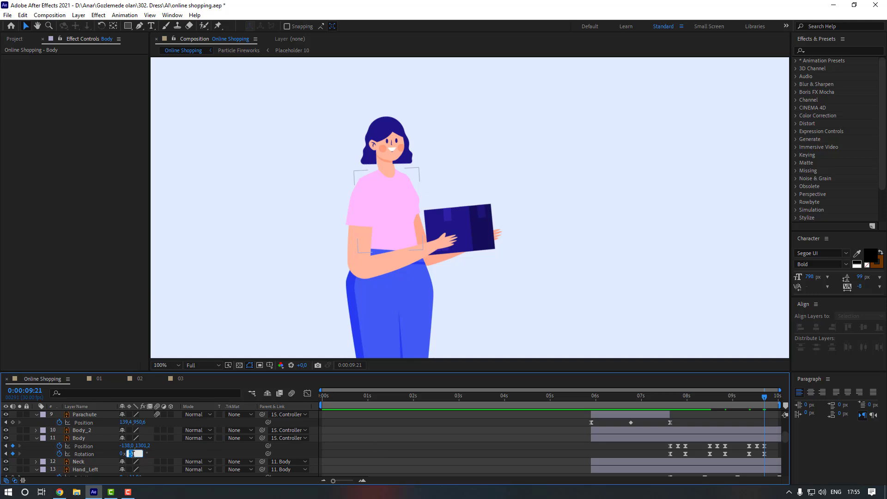
text(4)
key(Return)
click(528, 445)
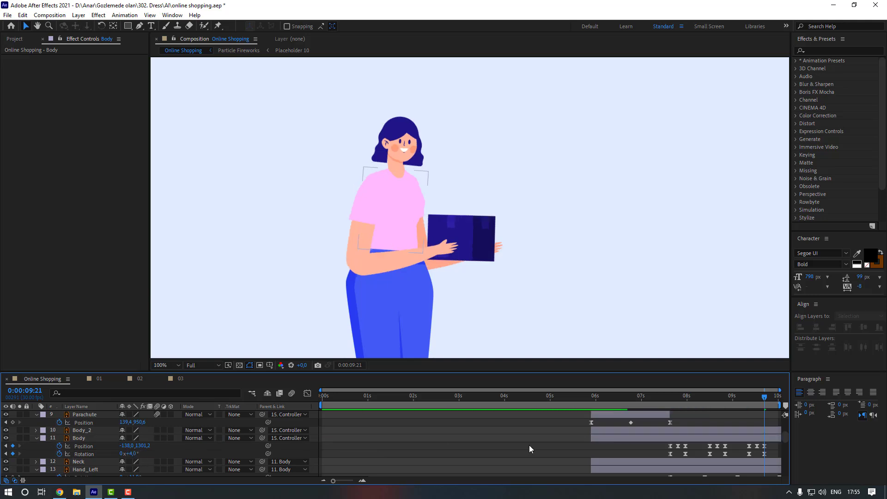
- Preview the whole Online Shopping composition from 0:00:00:00 with the full frame in view
scroll(427, 284, down, 1)
drag(468, 278, 462, 251)
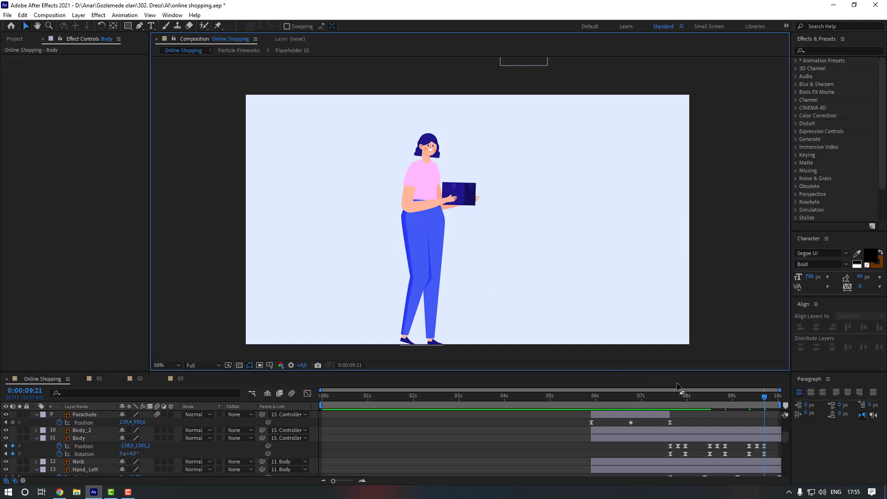
drag(684, 398, 663, 400)
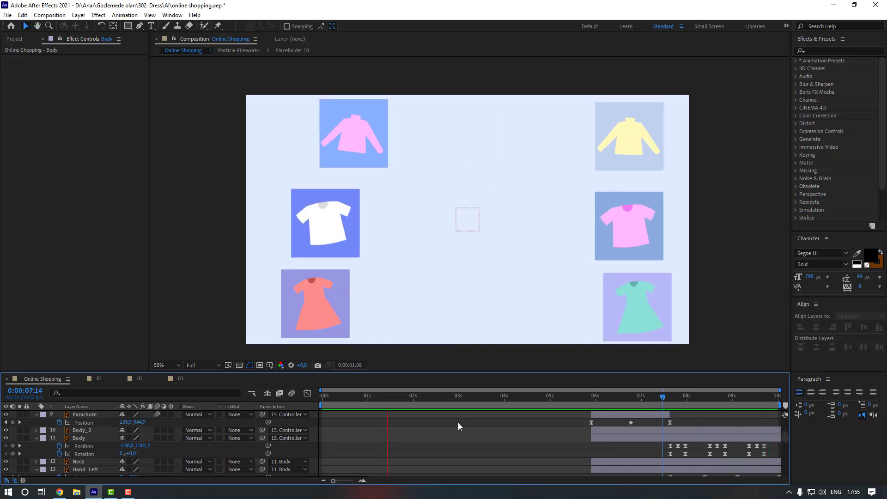
drag(371, 393, 285, 399)
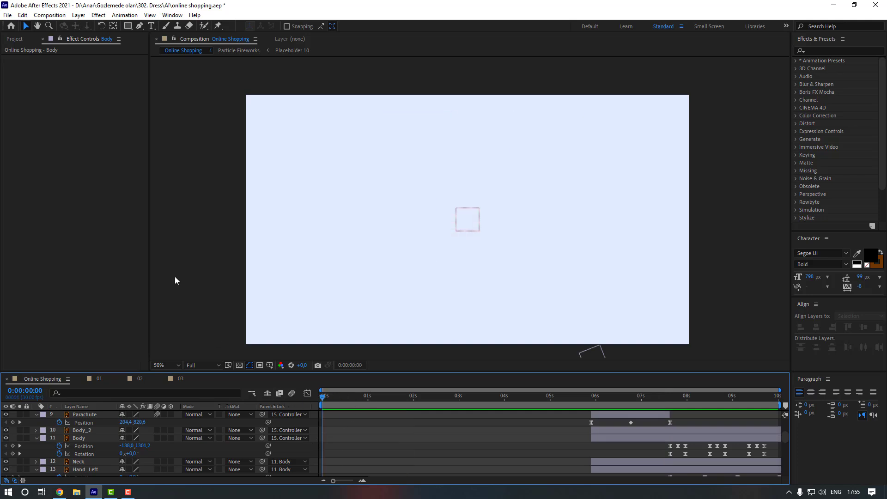
key(space)
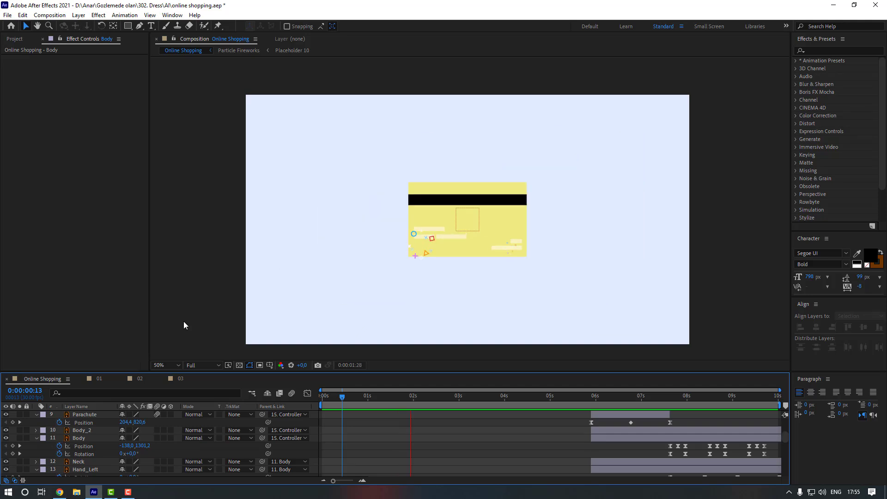